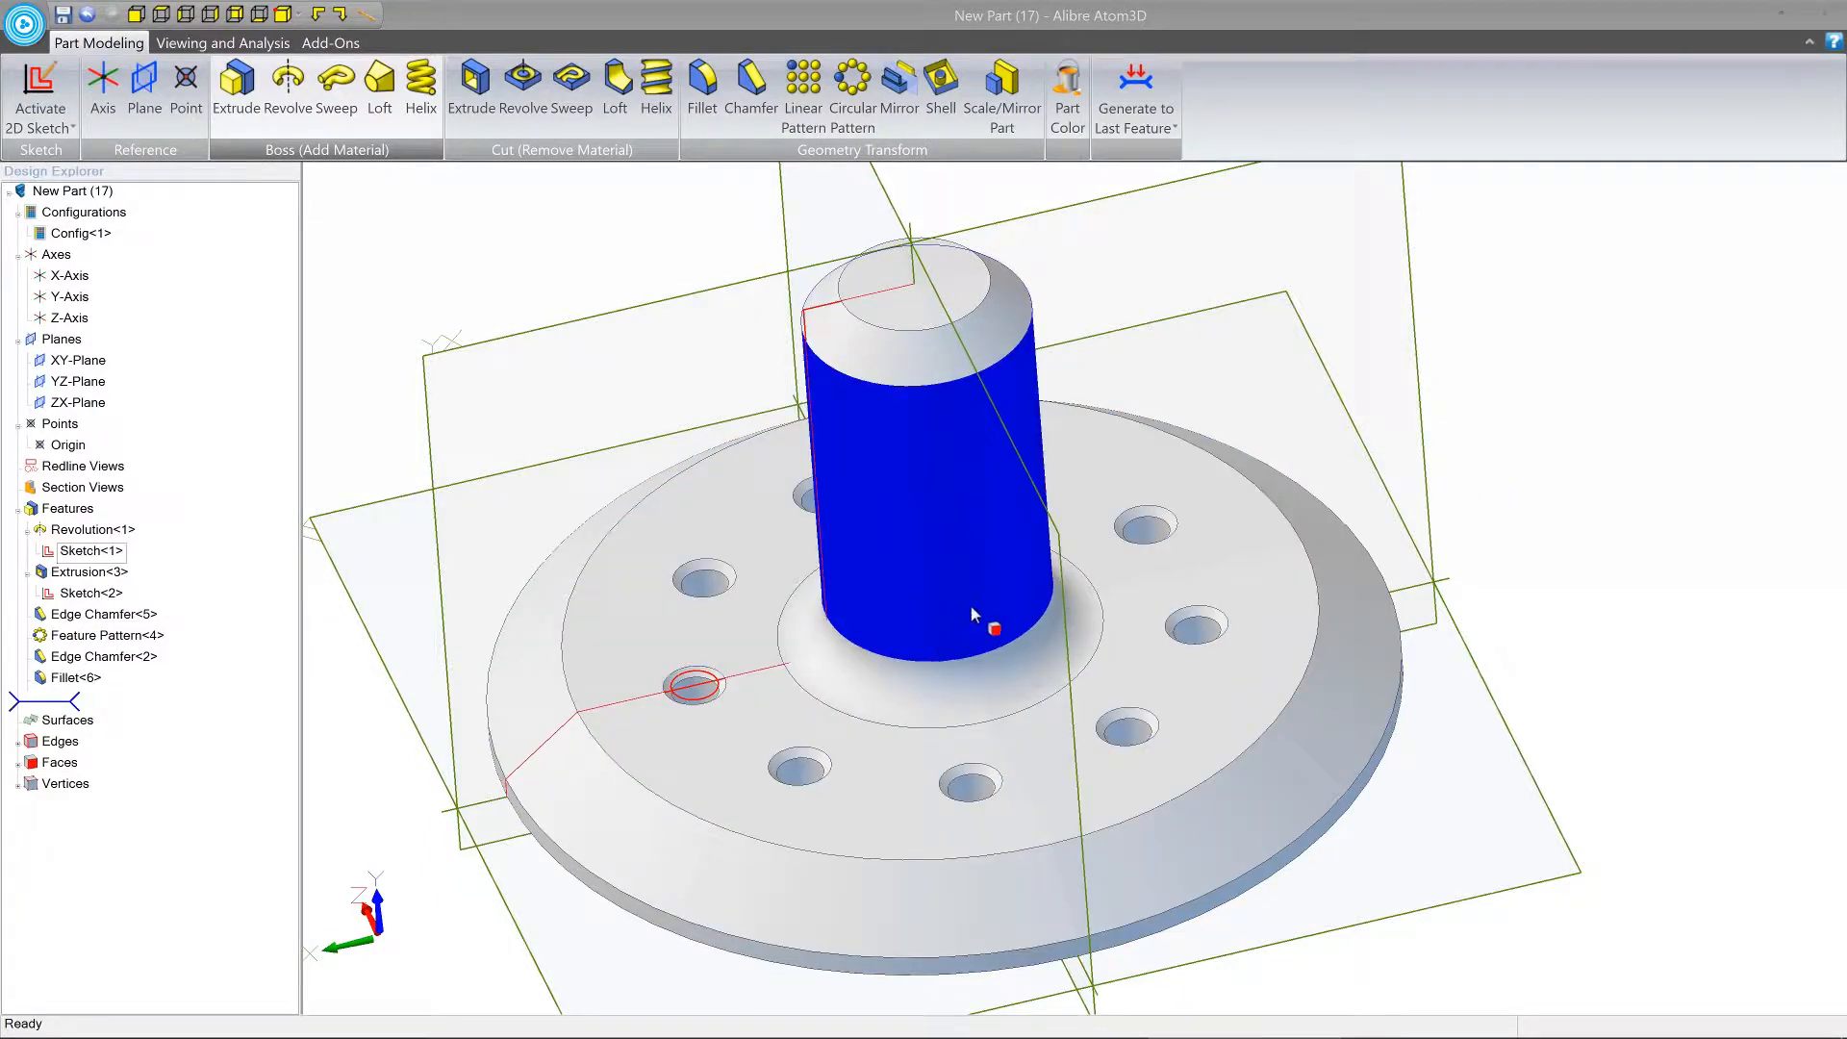
Examine the finished flanged part from several angles, including its central Y-axis and the circular pattern of holes.
right_drag(969, 604, 972, 602)
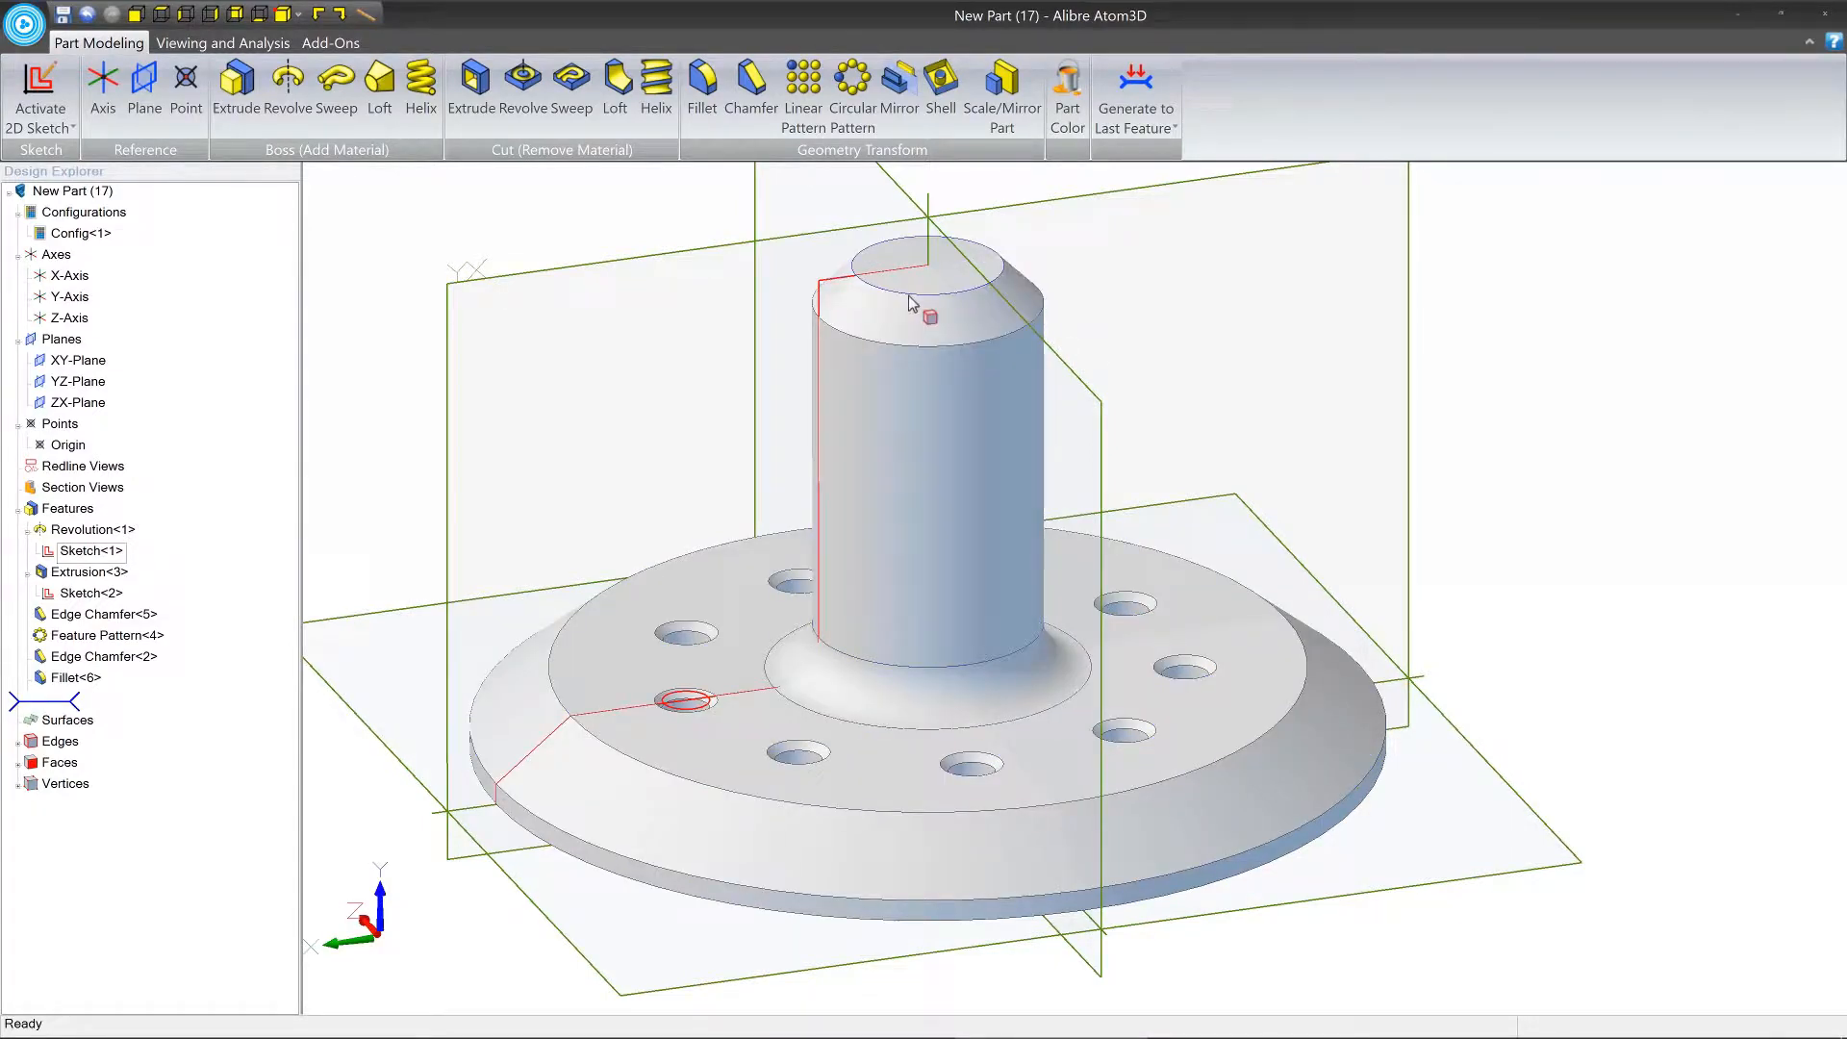
middle_drag(1021, 581, 1019, 592)
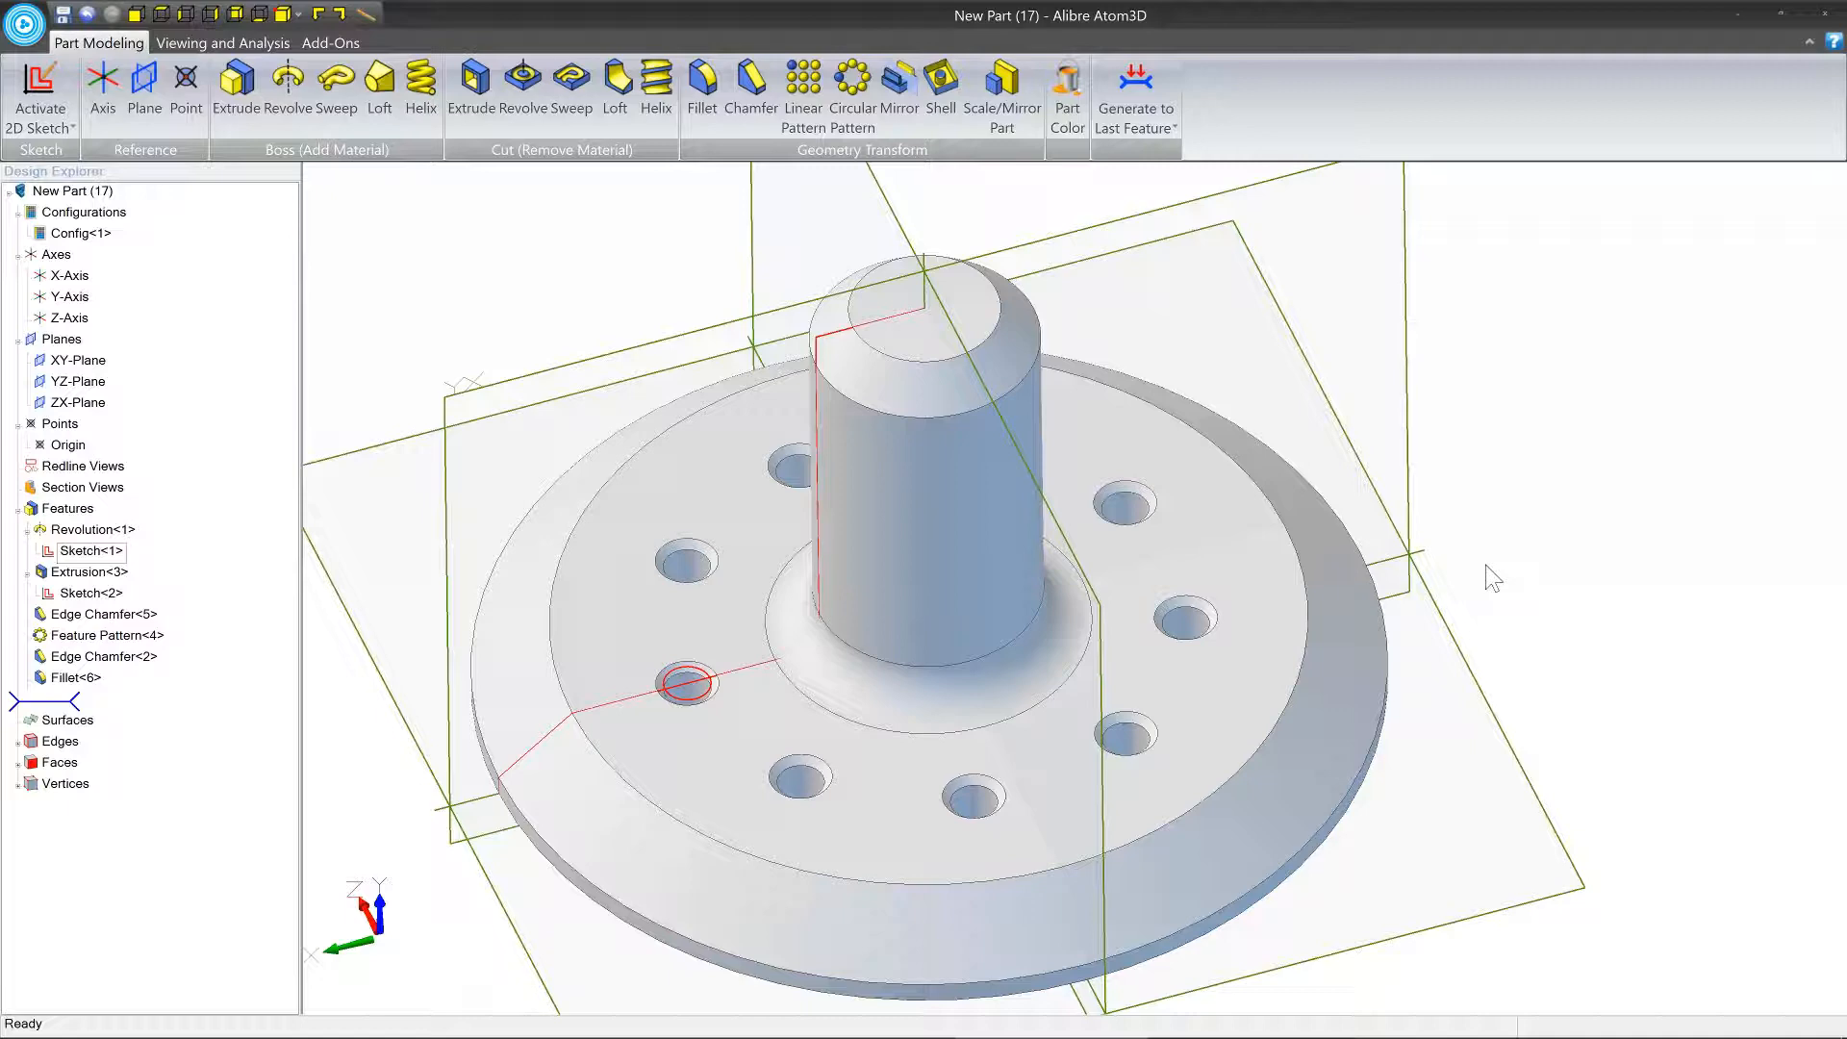
scroll(1274, 490, down, 3)
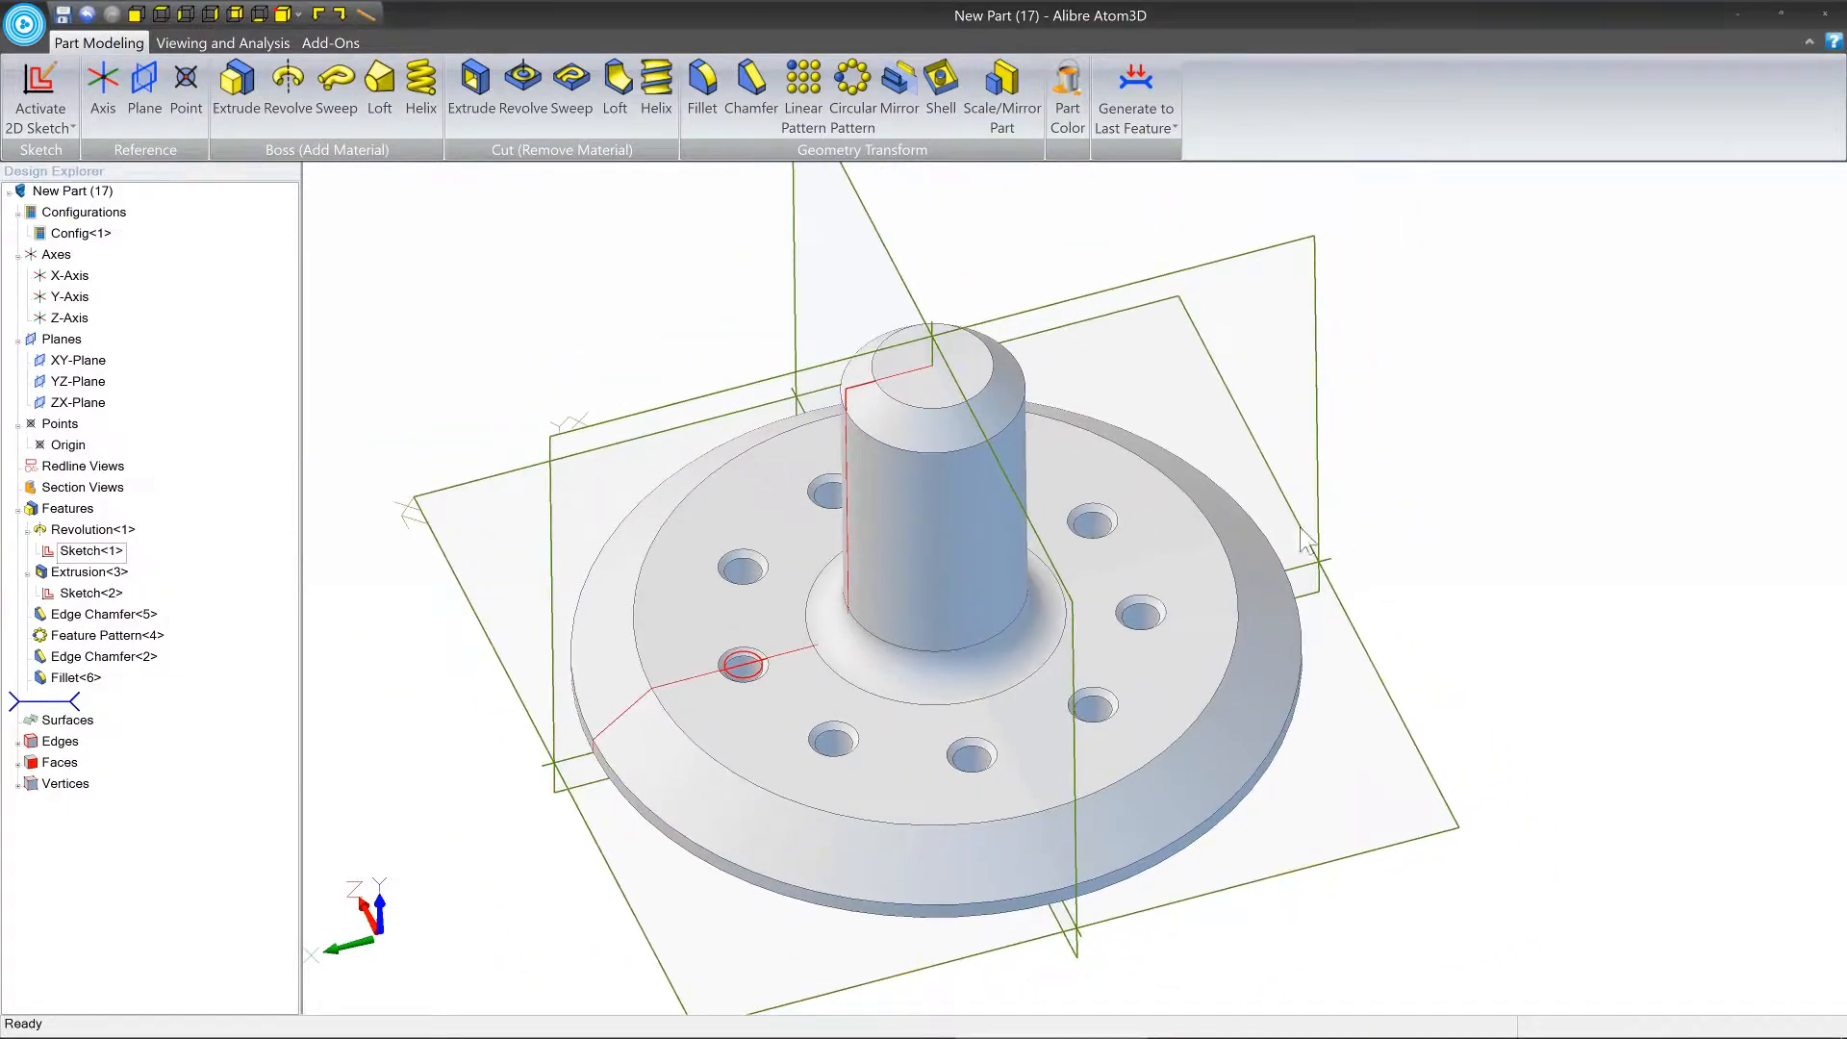
middle_drag(1183, 545, 1412, 612)
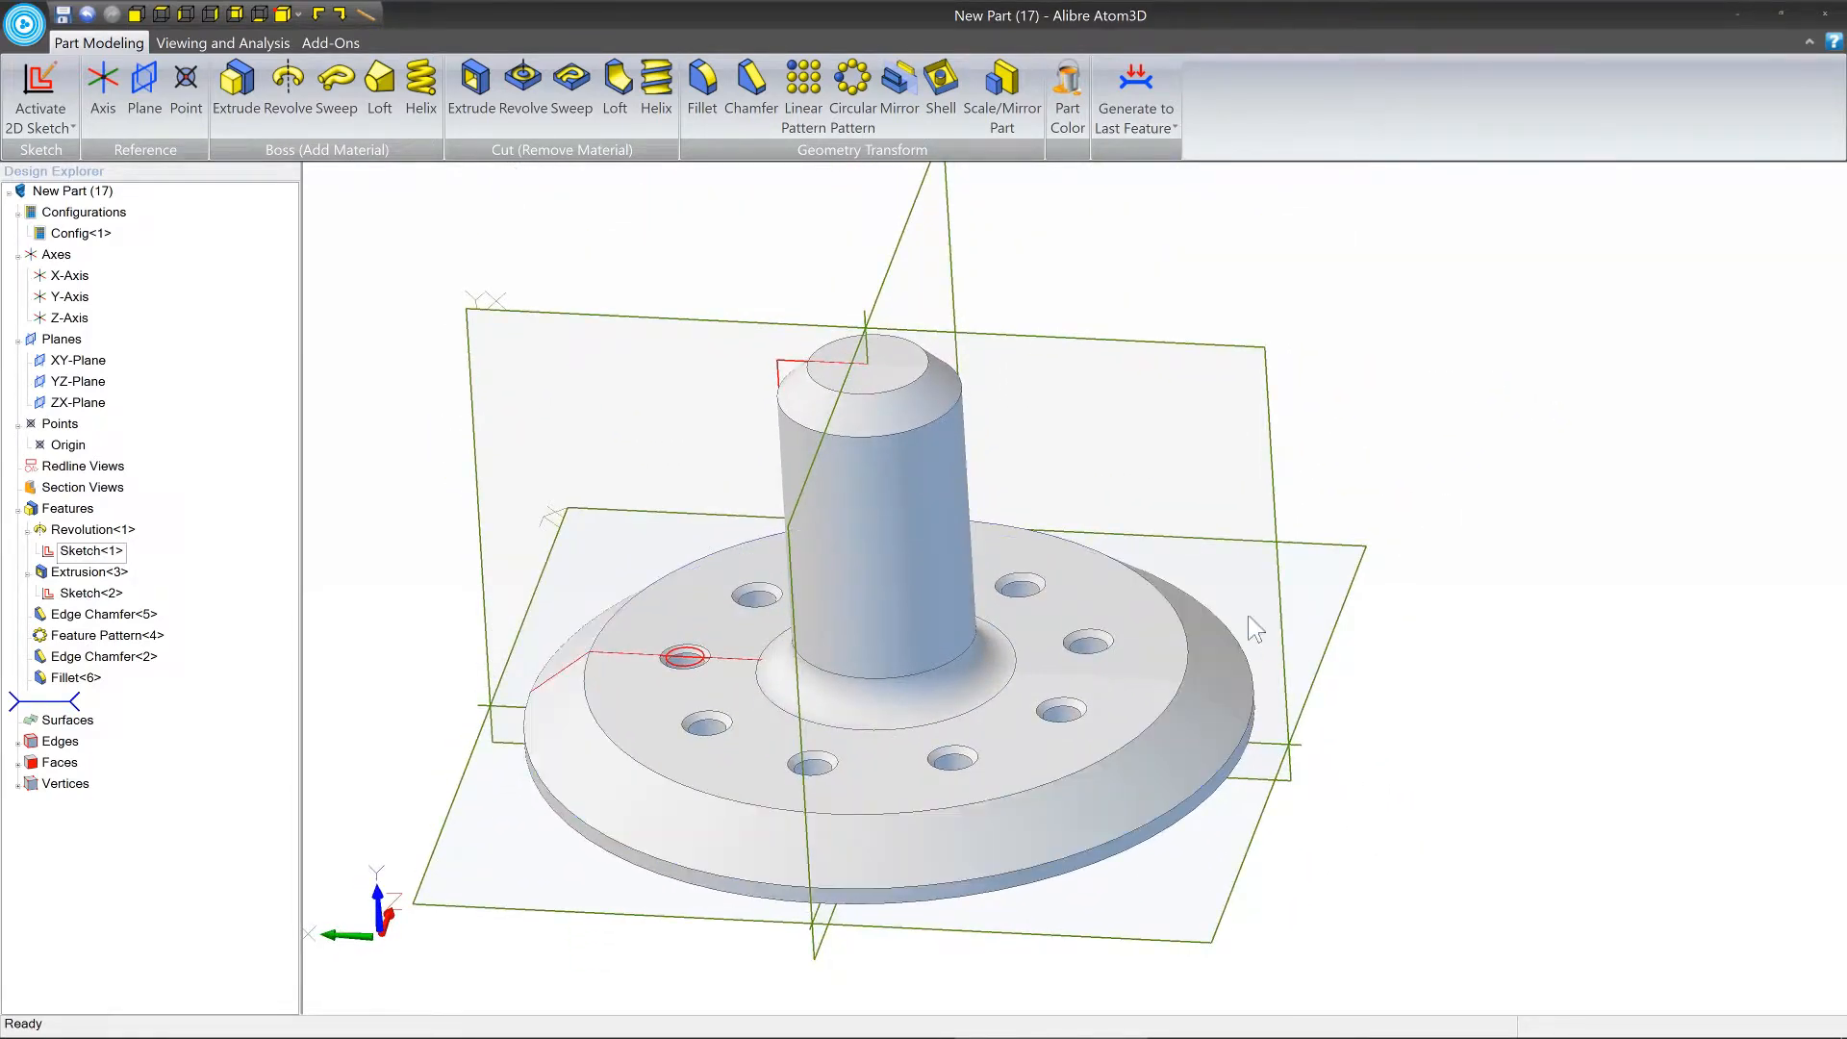
middle_drag(922, 449, 908, 408)
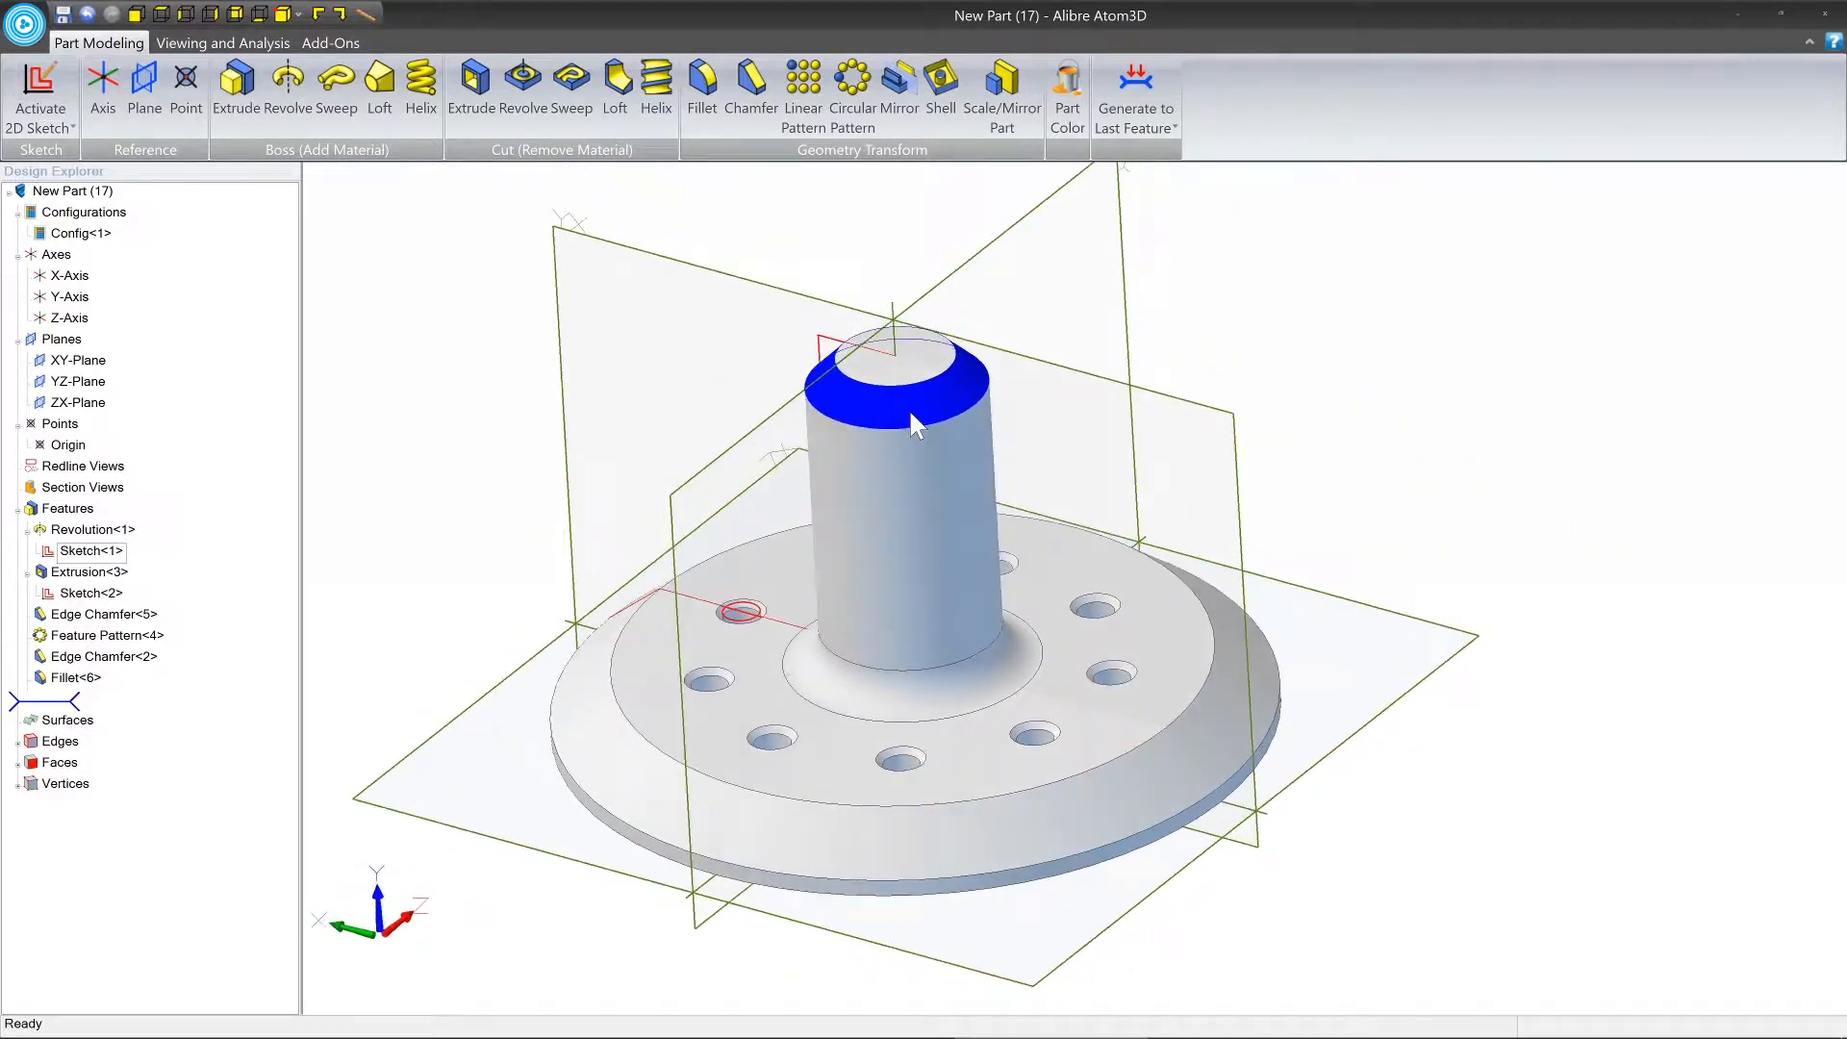
click(895, 333)
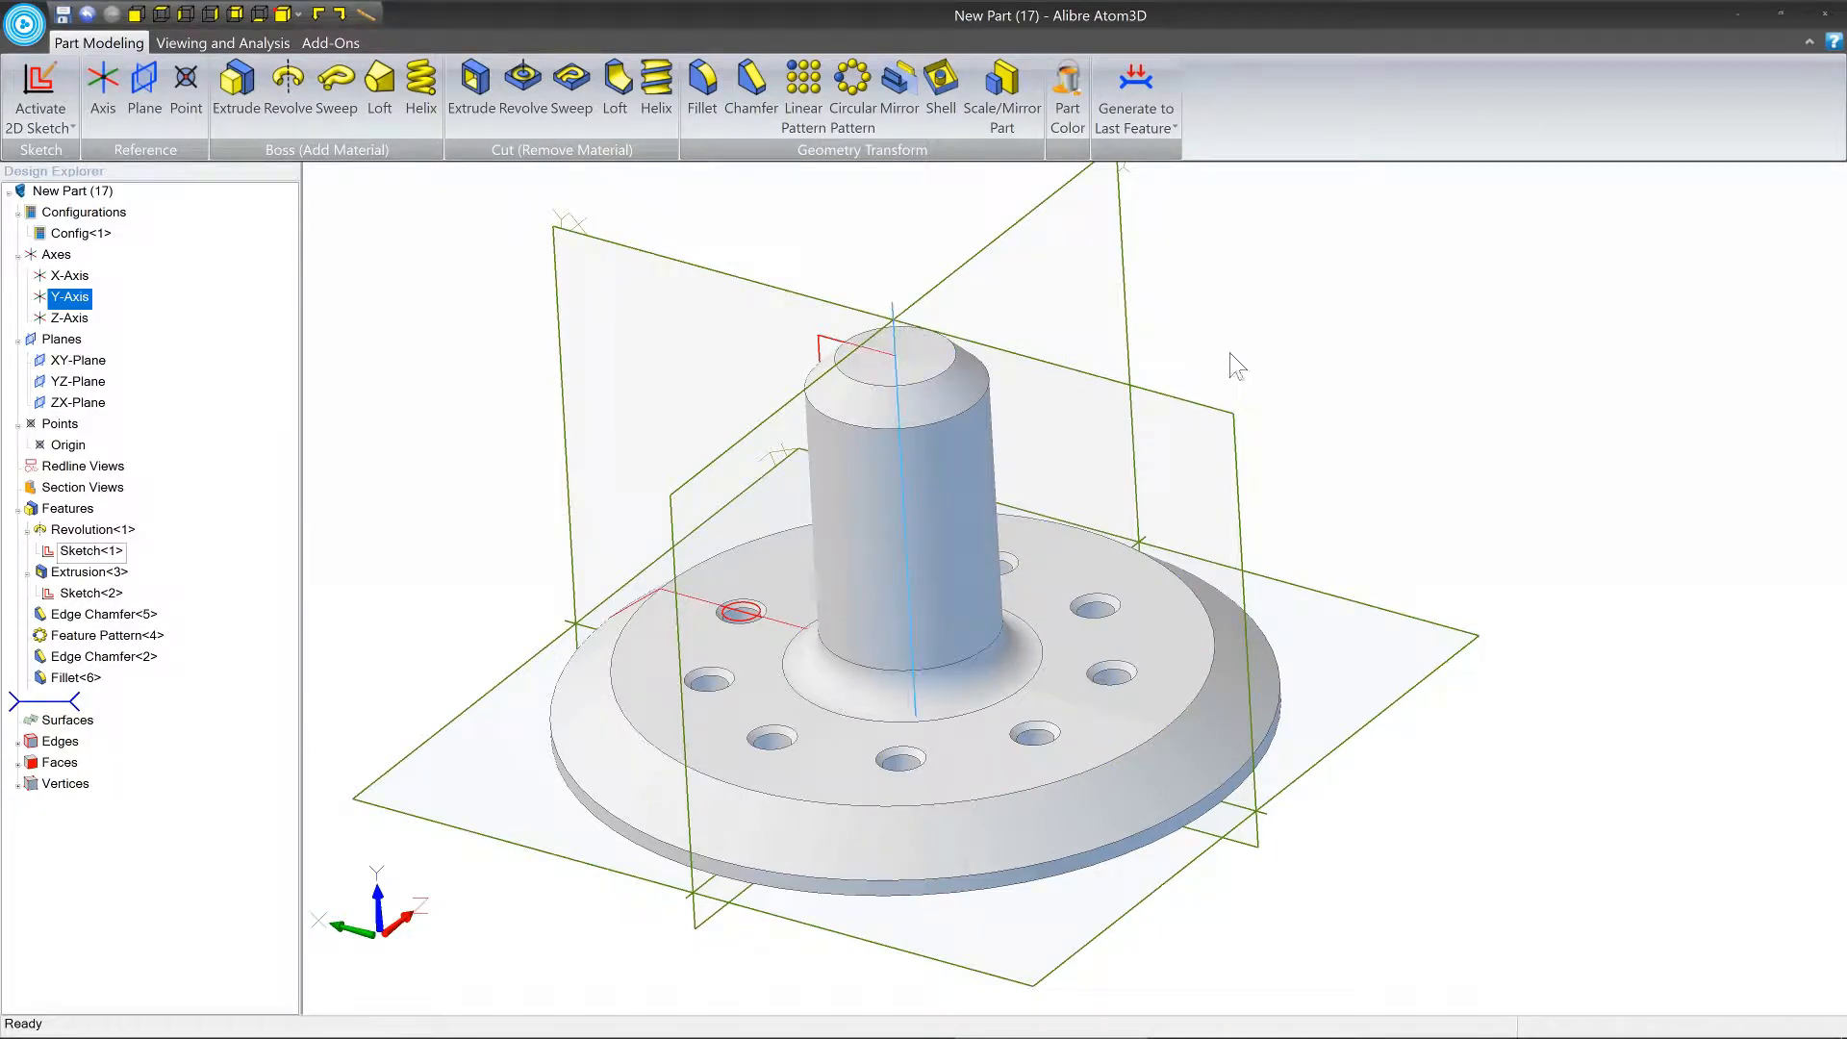
click(1273, 446)
middle_drag(920, 602, 925, 620)
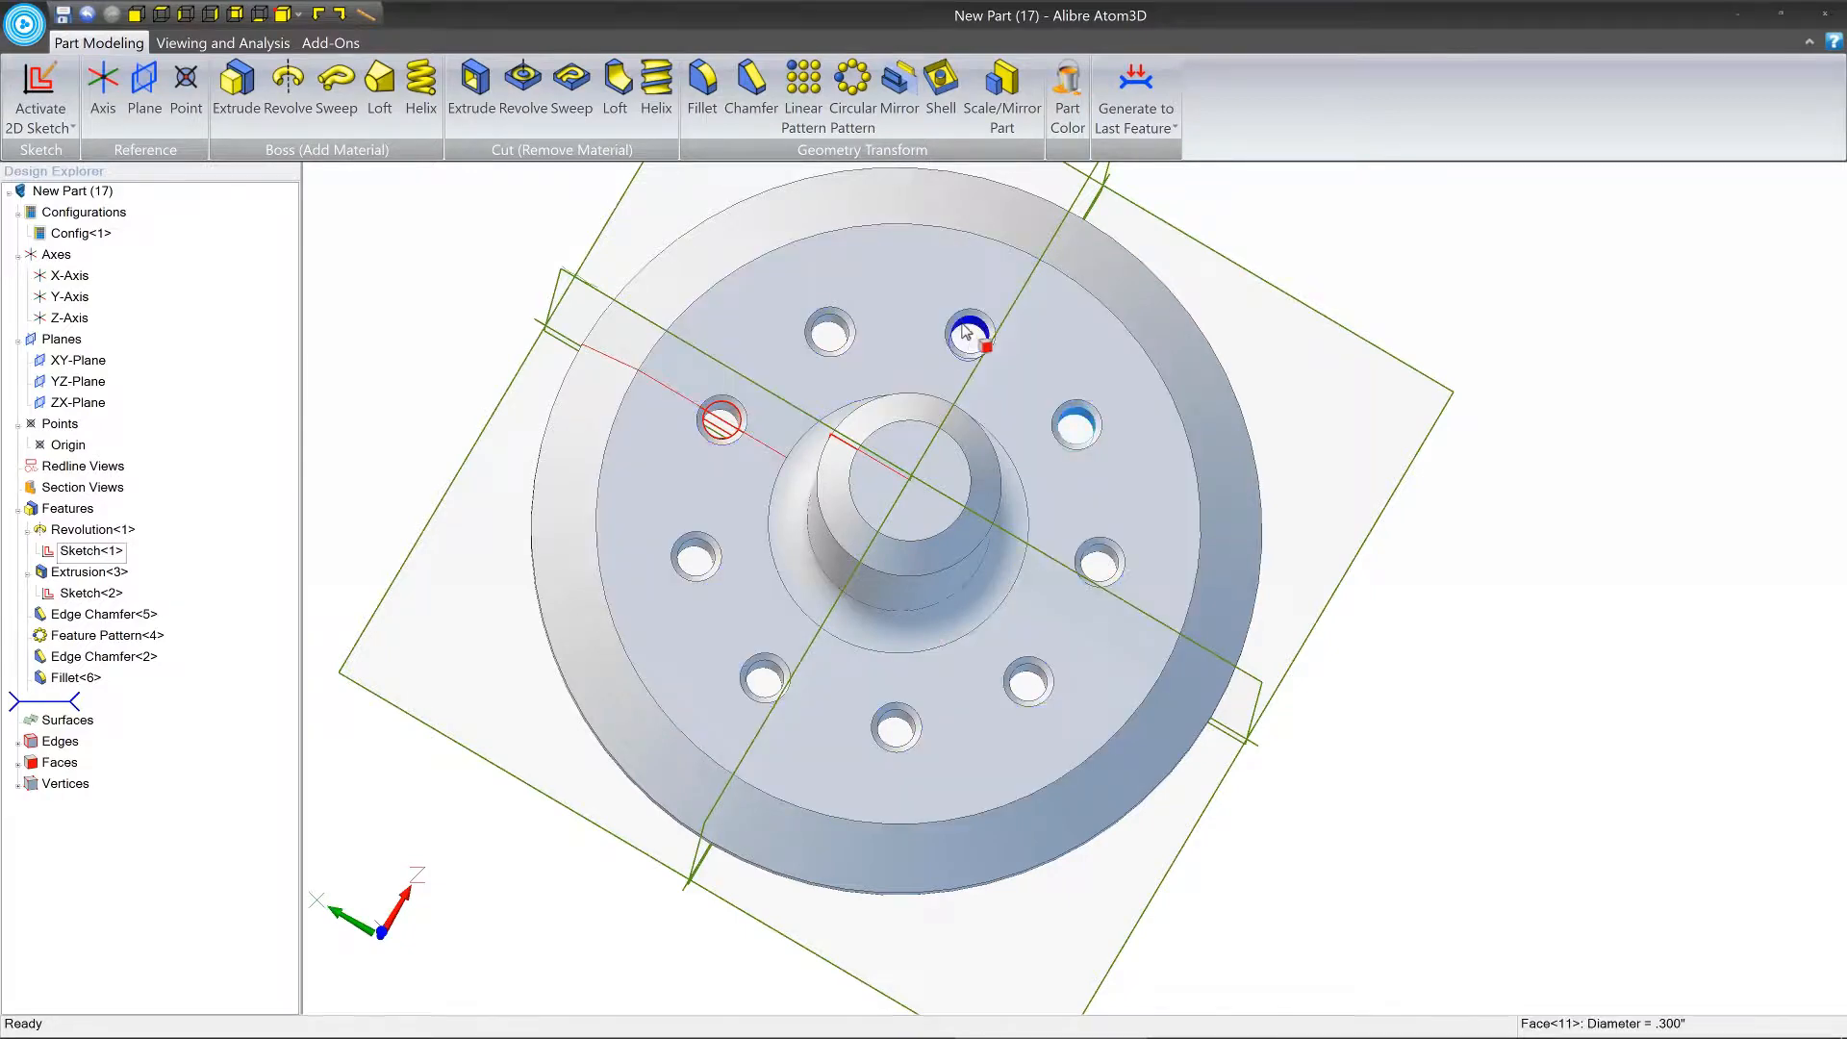
middle_drag(910, 507, 903, 465)
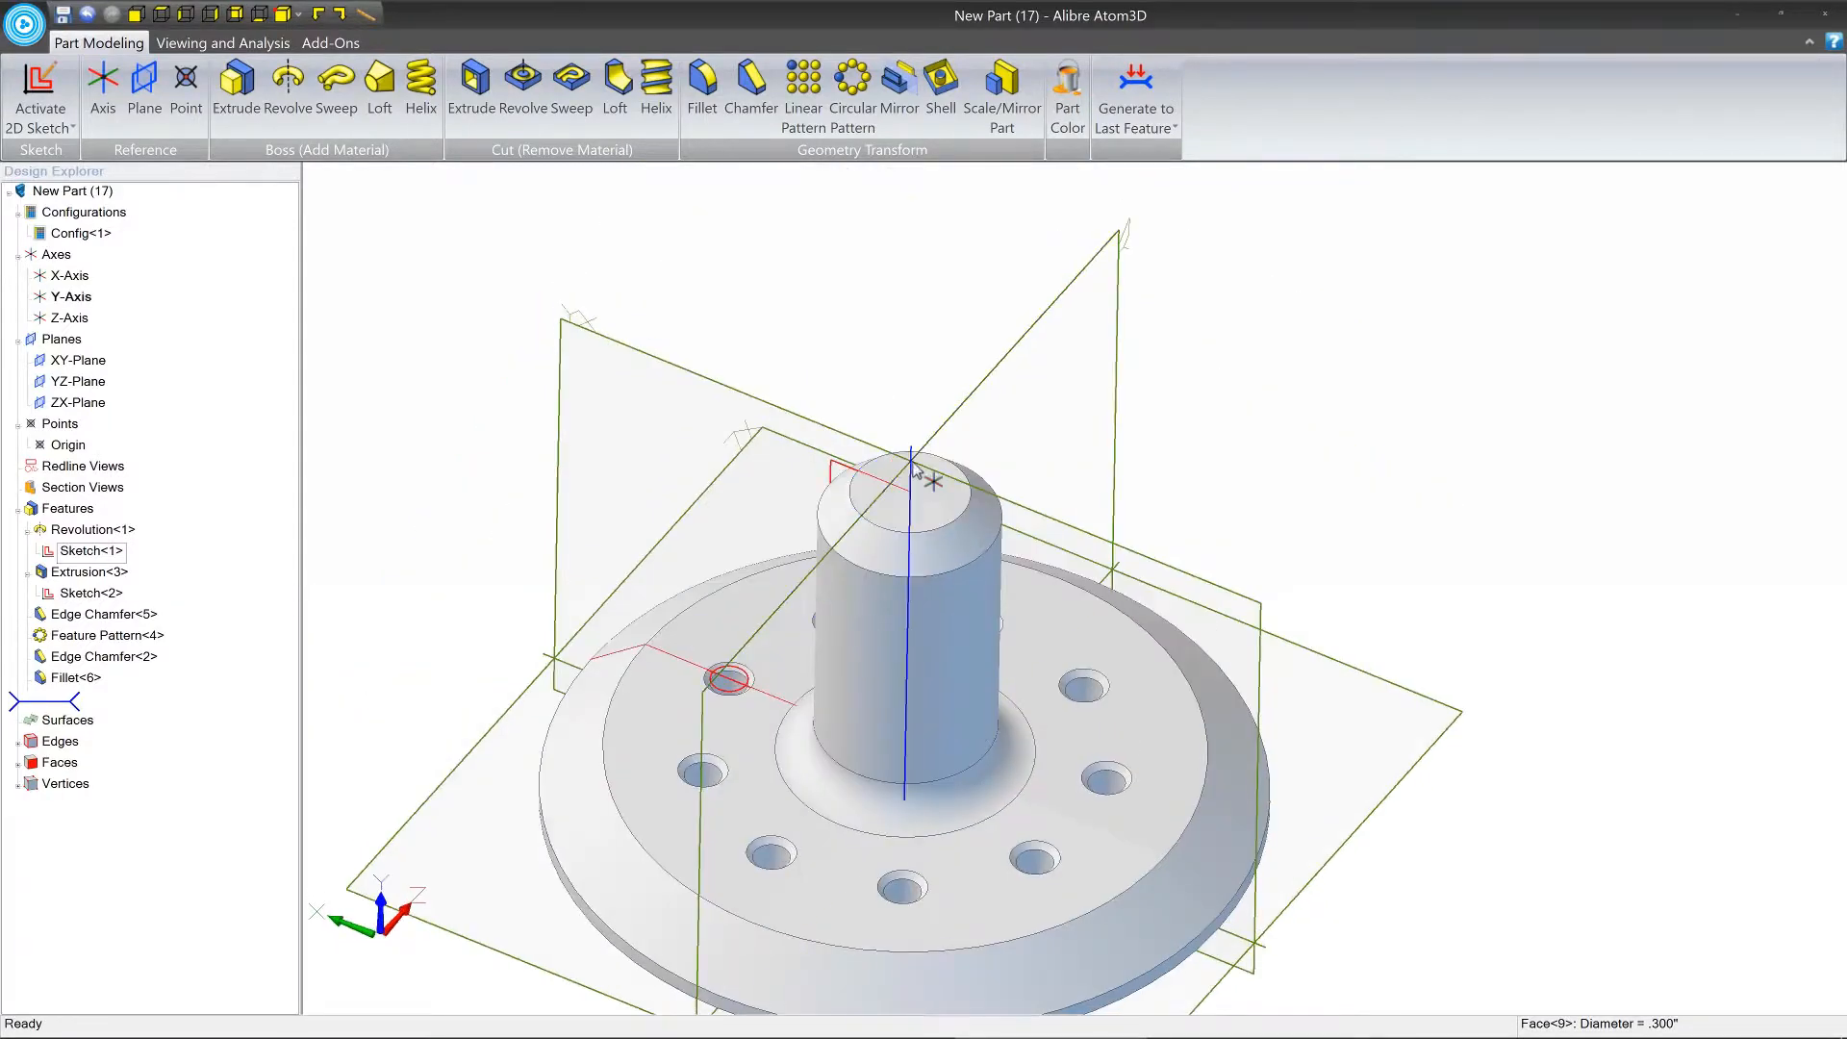
click(911, 471)
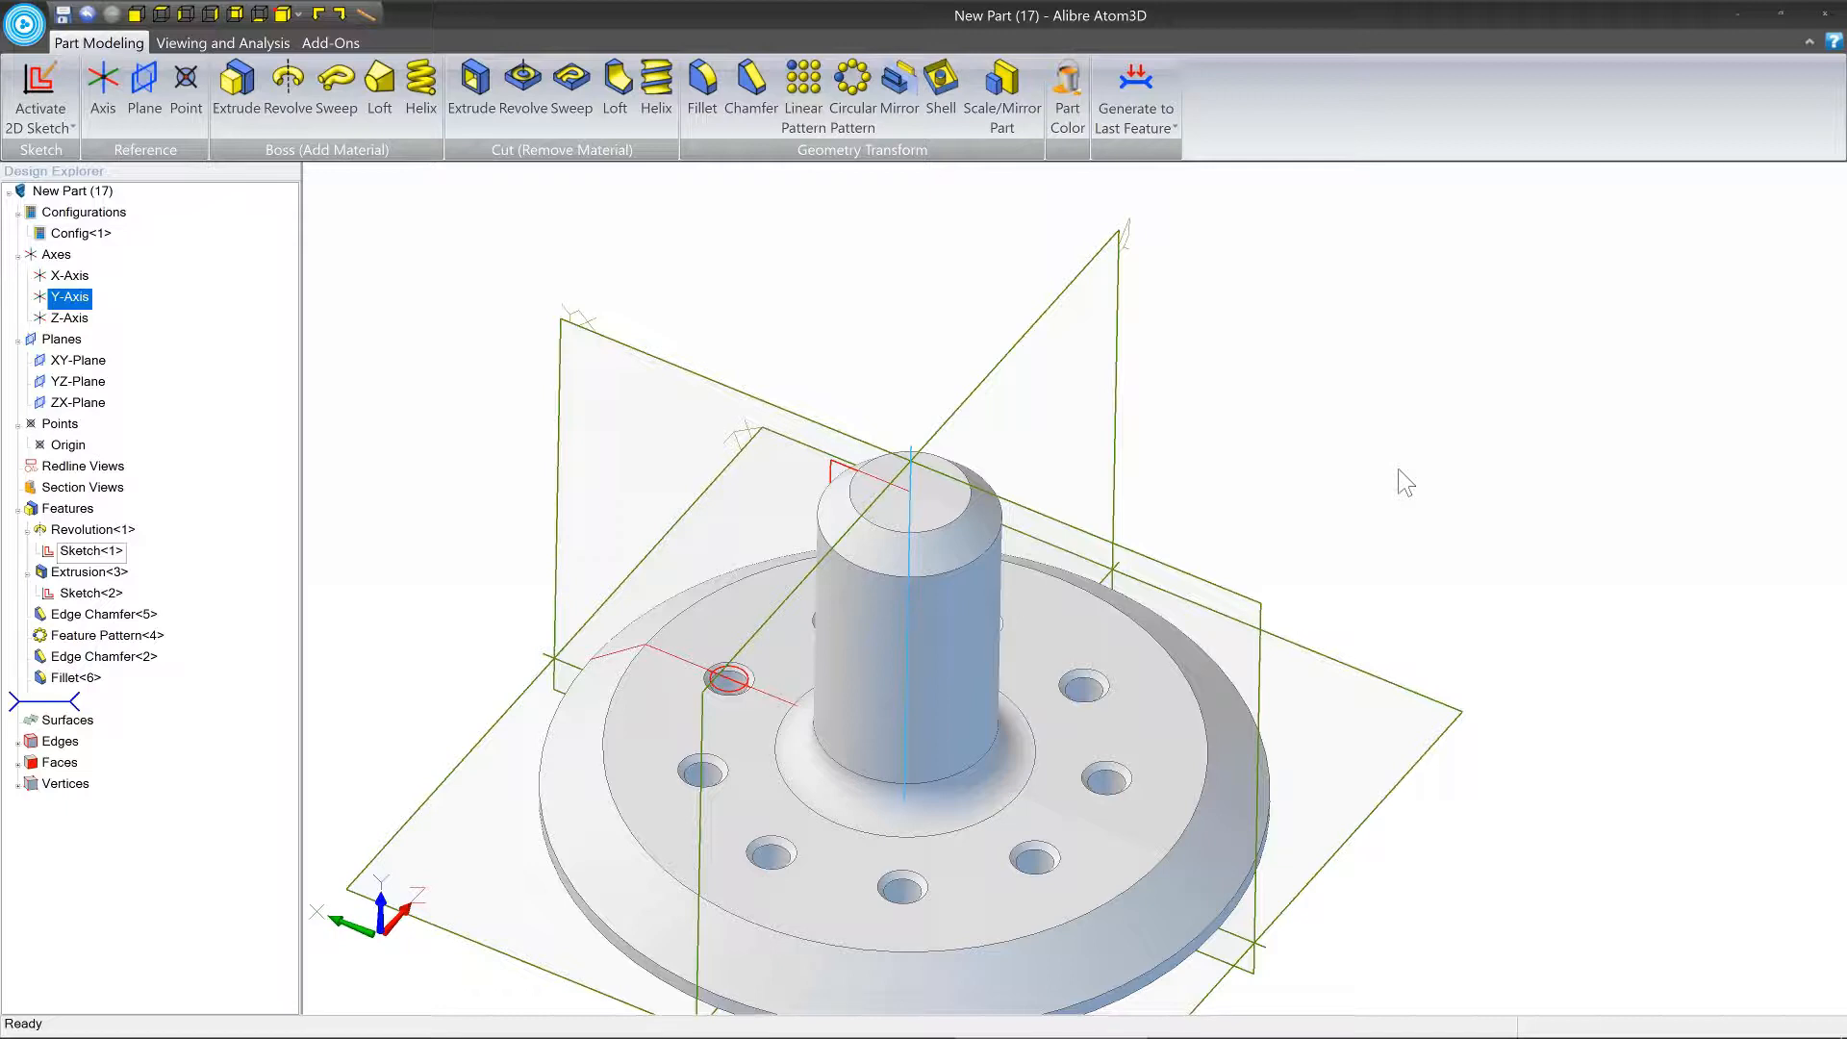
middle_drag(1393, 467, 1364, 380)
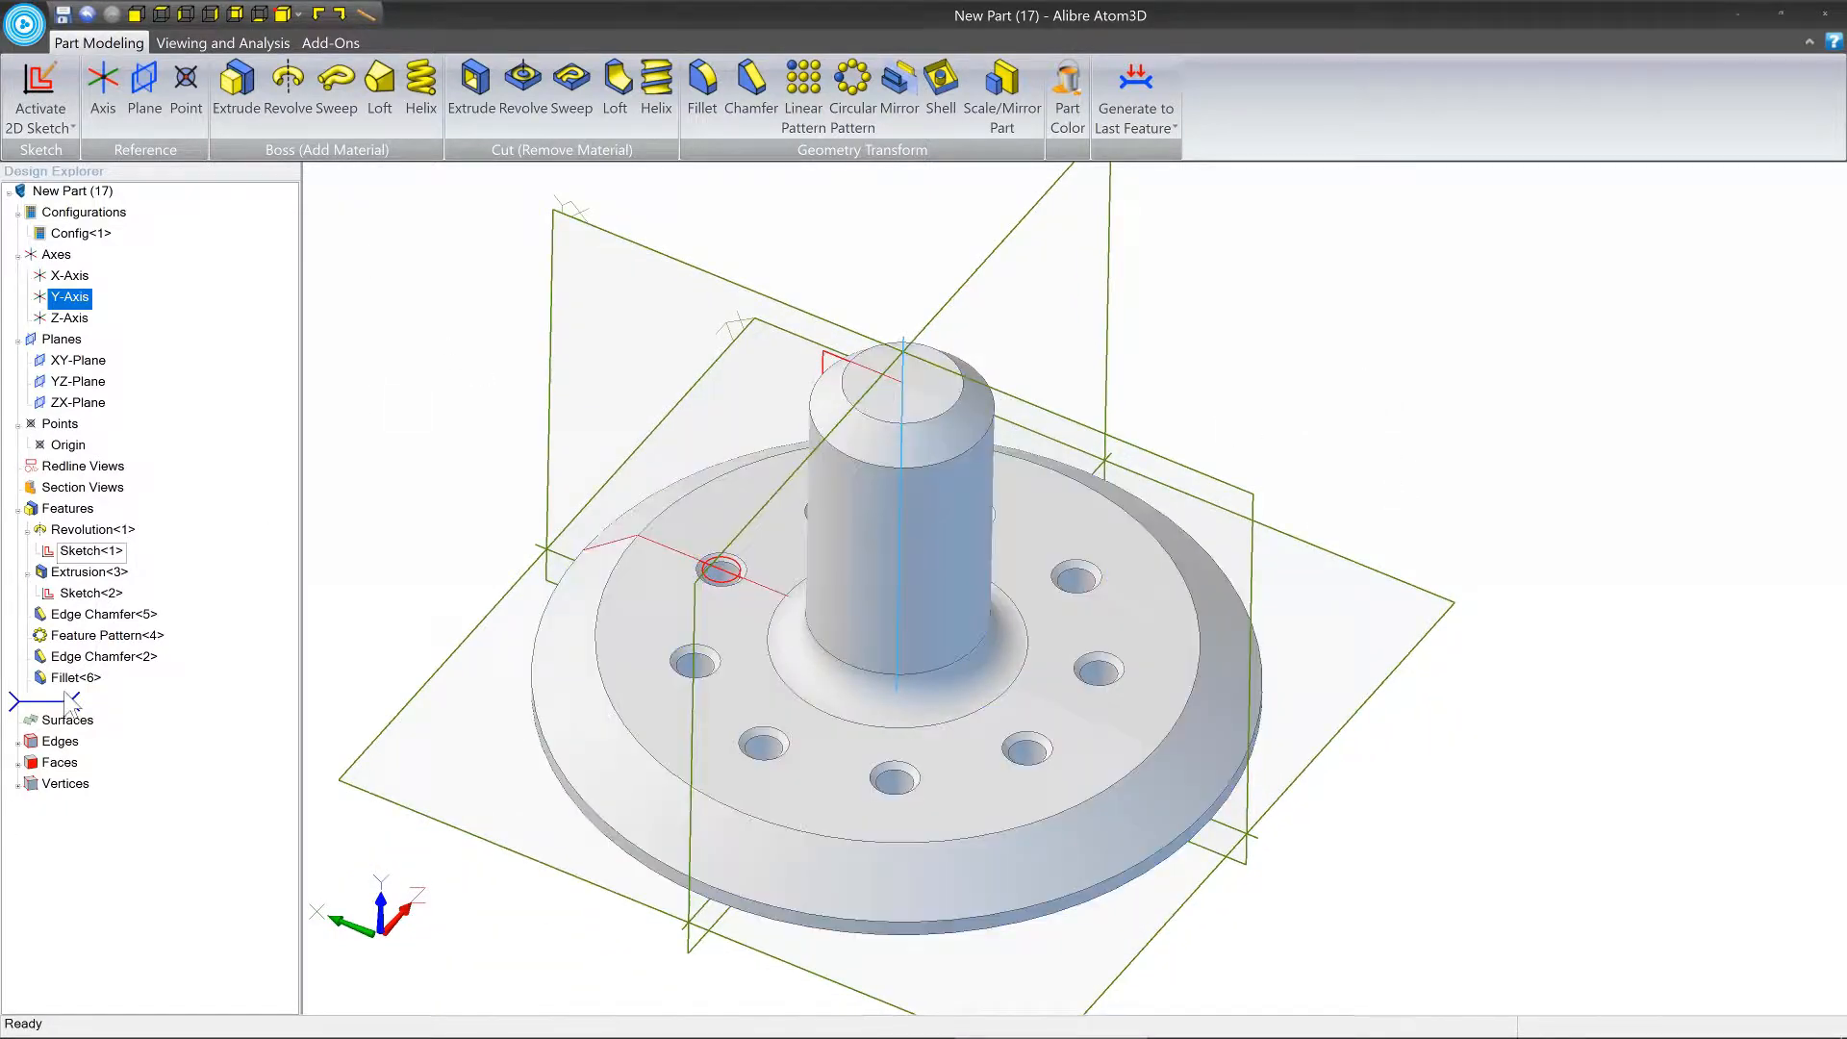
Roll the feature history back to just after the base revolution and inspect the revolved body with its Y-axis.
drag(71, 710, 85, 574)
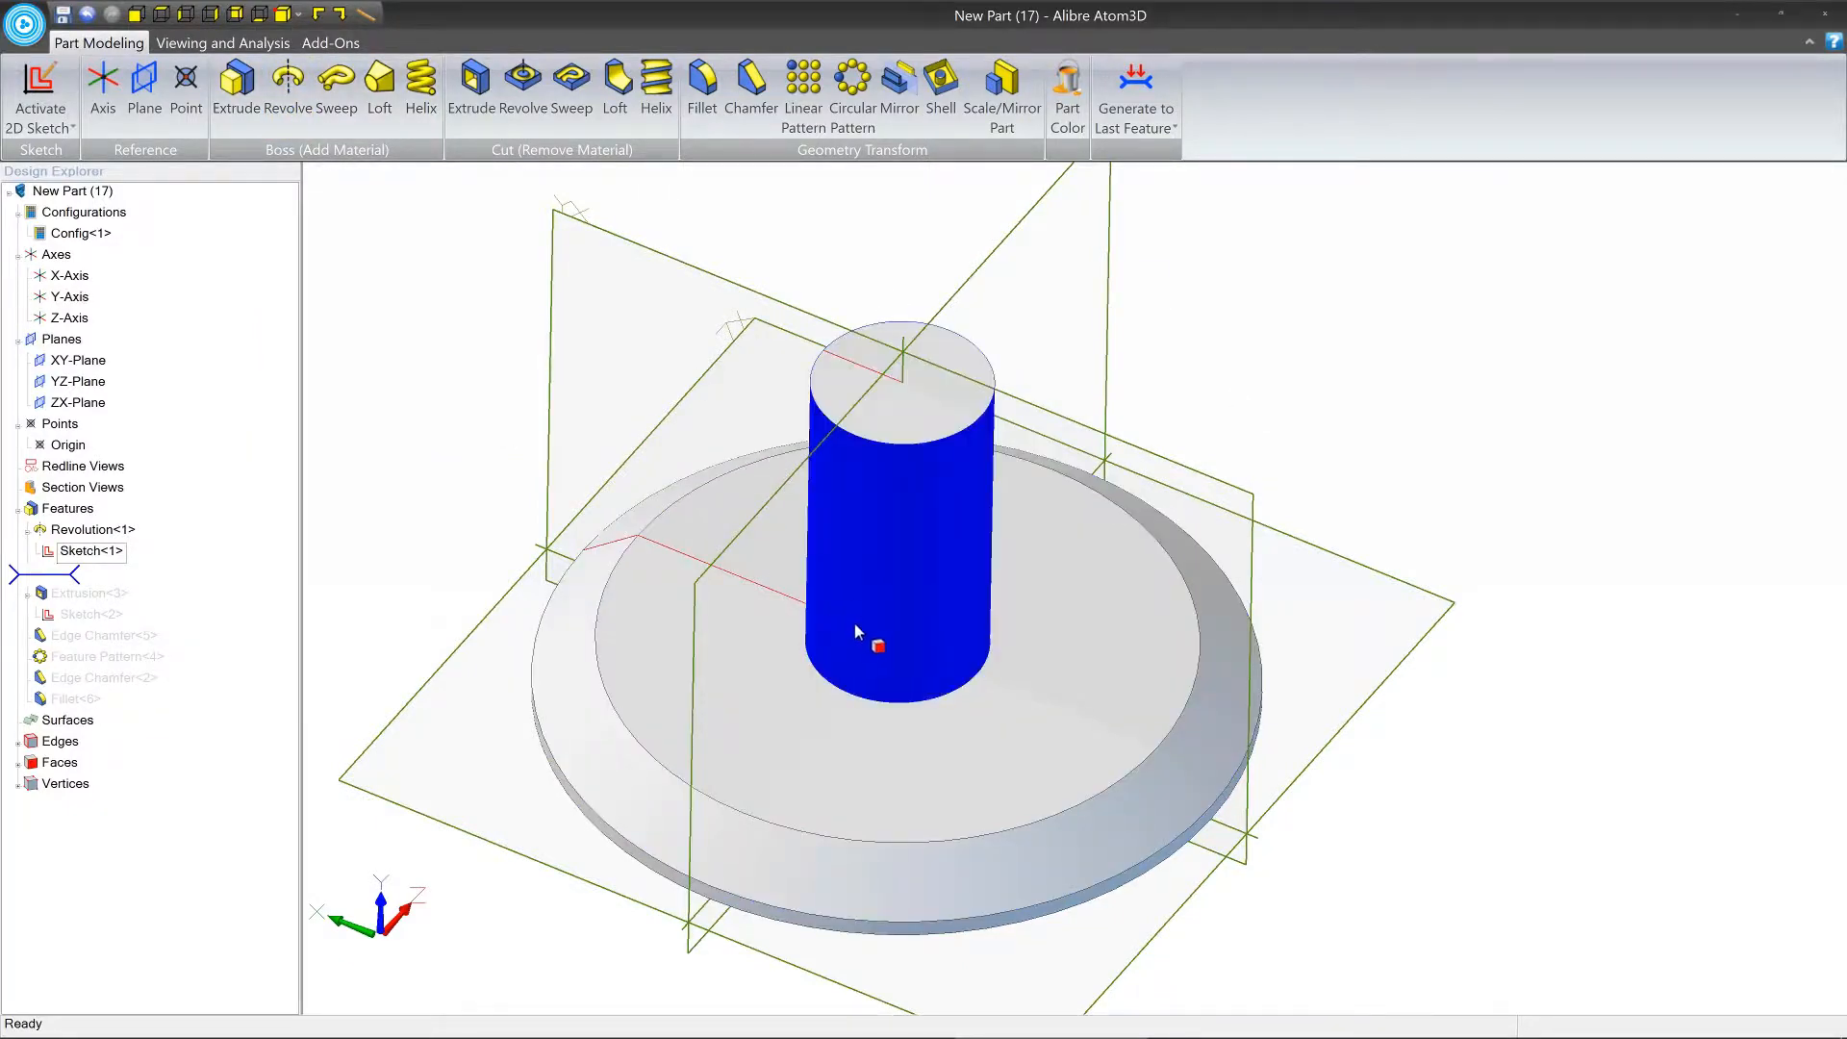
middle_drag(865, 523, 866, 618)
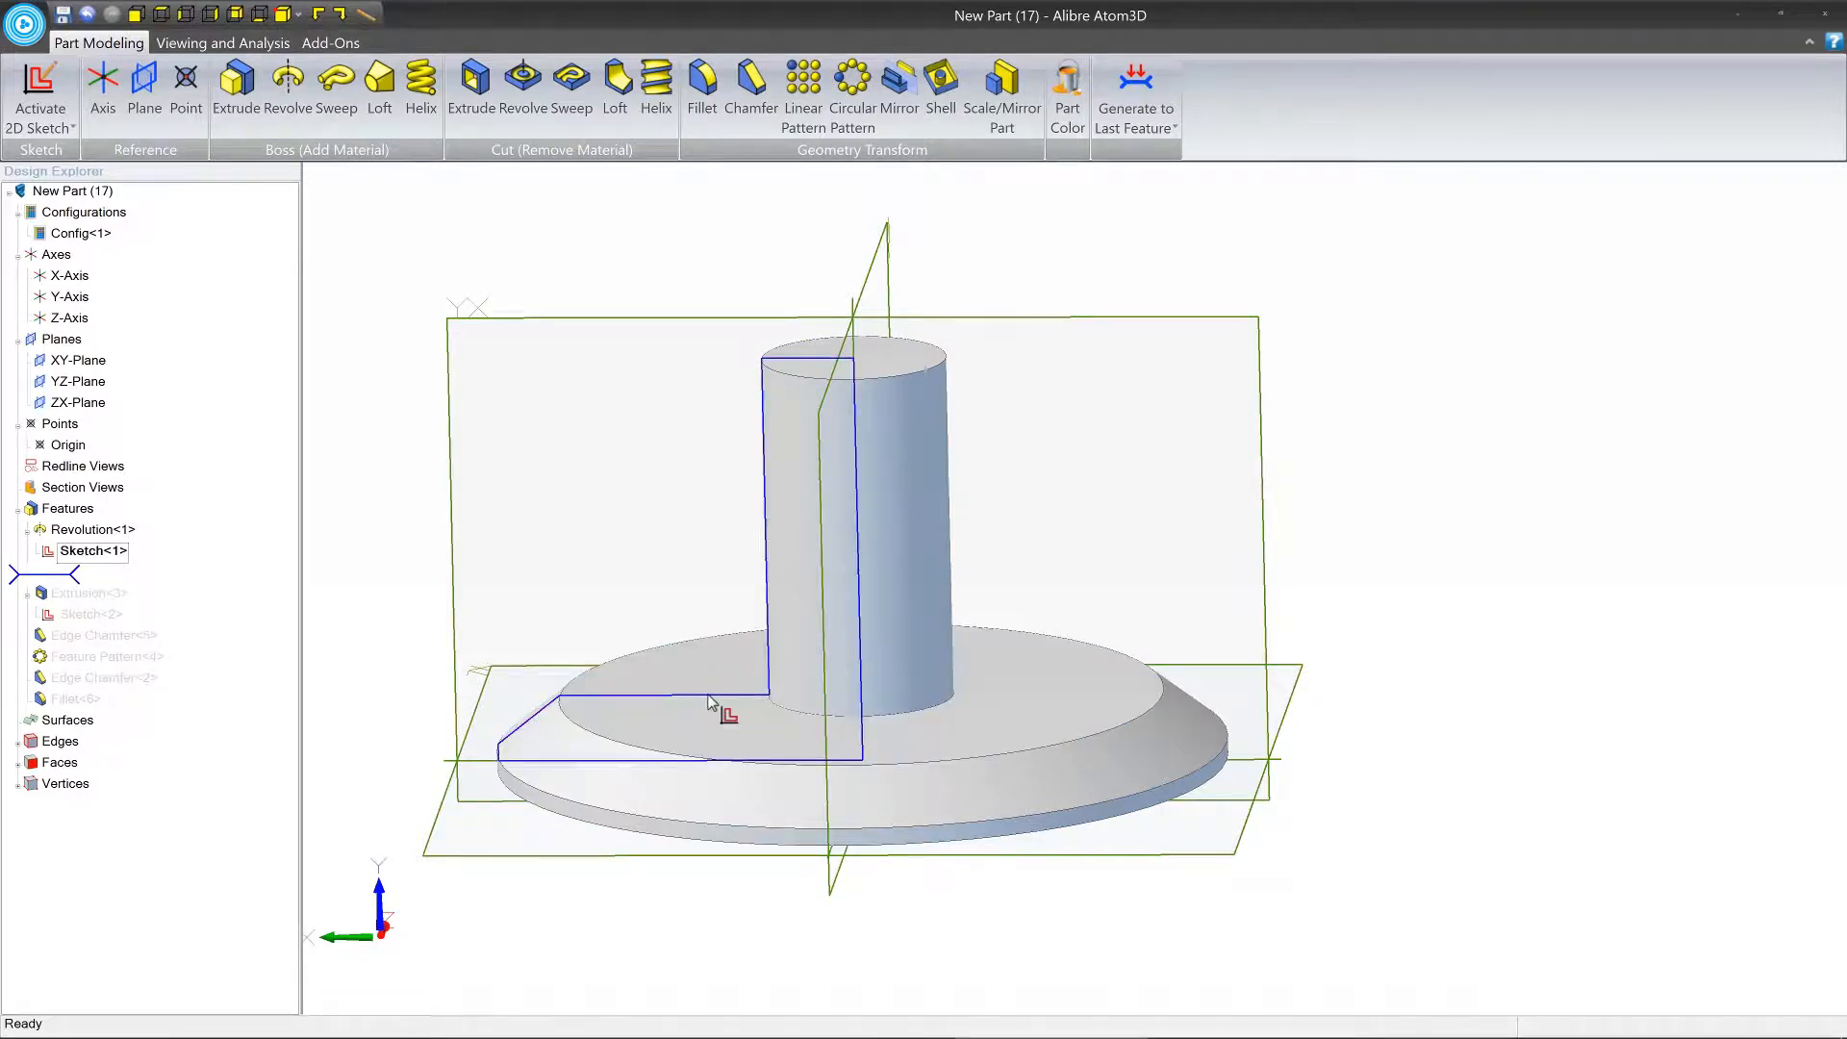
click(854, 333)
middle_drag(1150, 418, 892, 568)
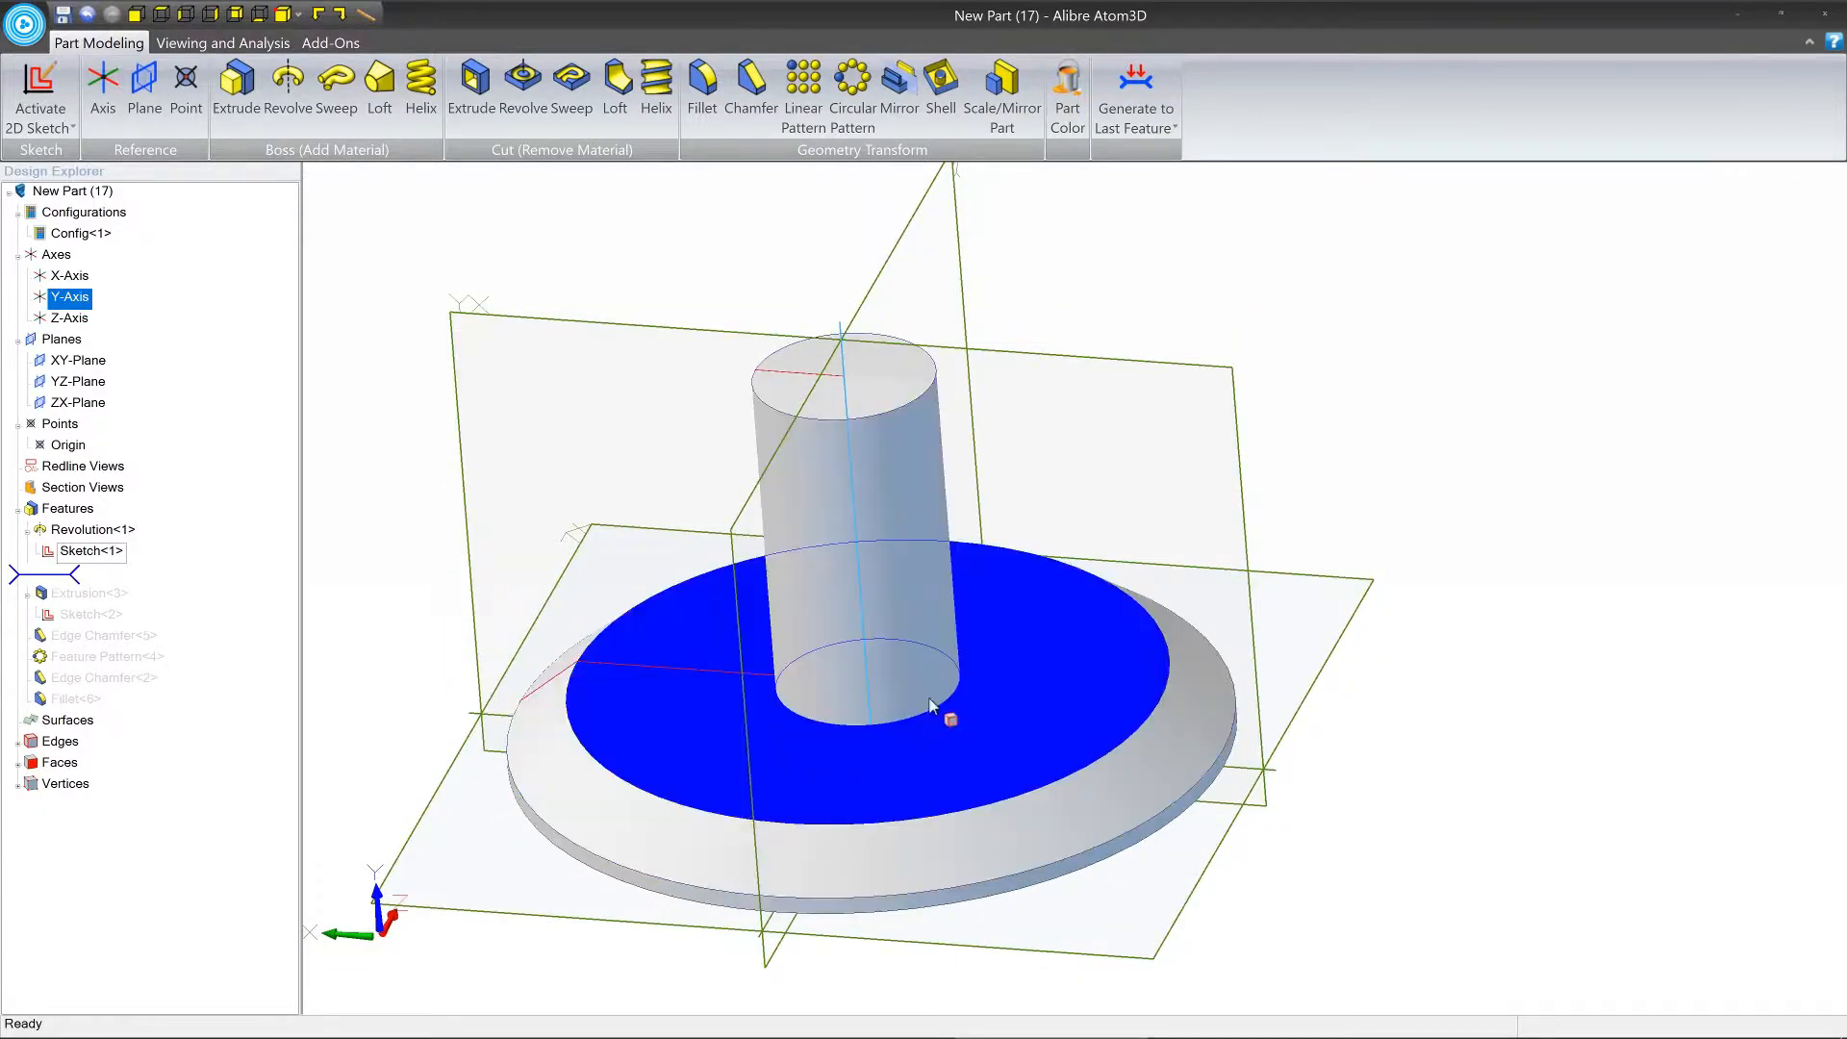
Roll the history forward through the hole extrusion and its edge chamfer, inspecting the hole and the Y-axis.
drag(64, 577, 66, 609)
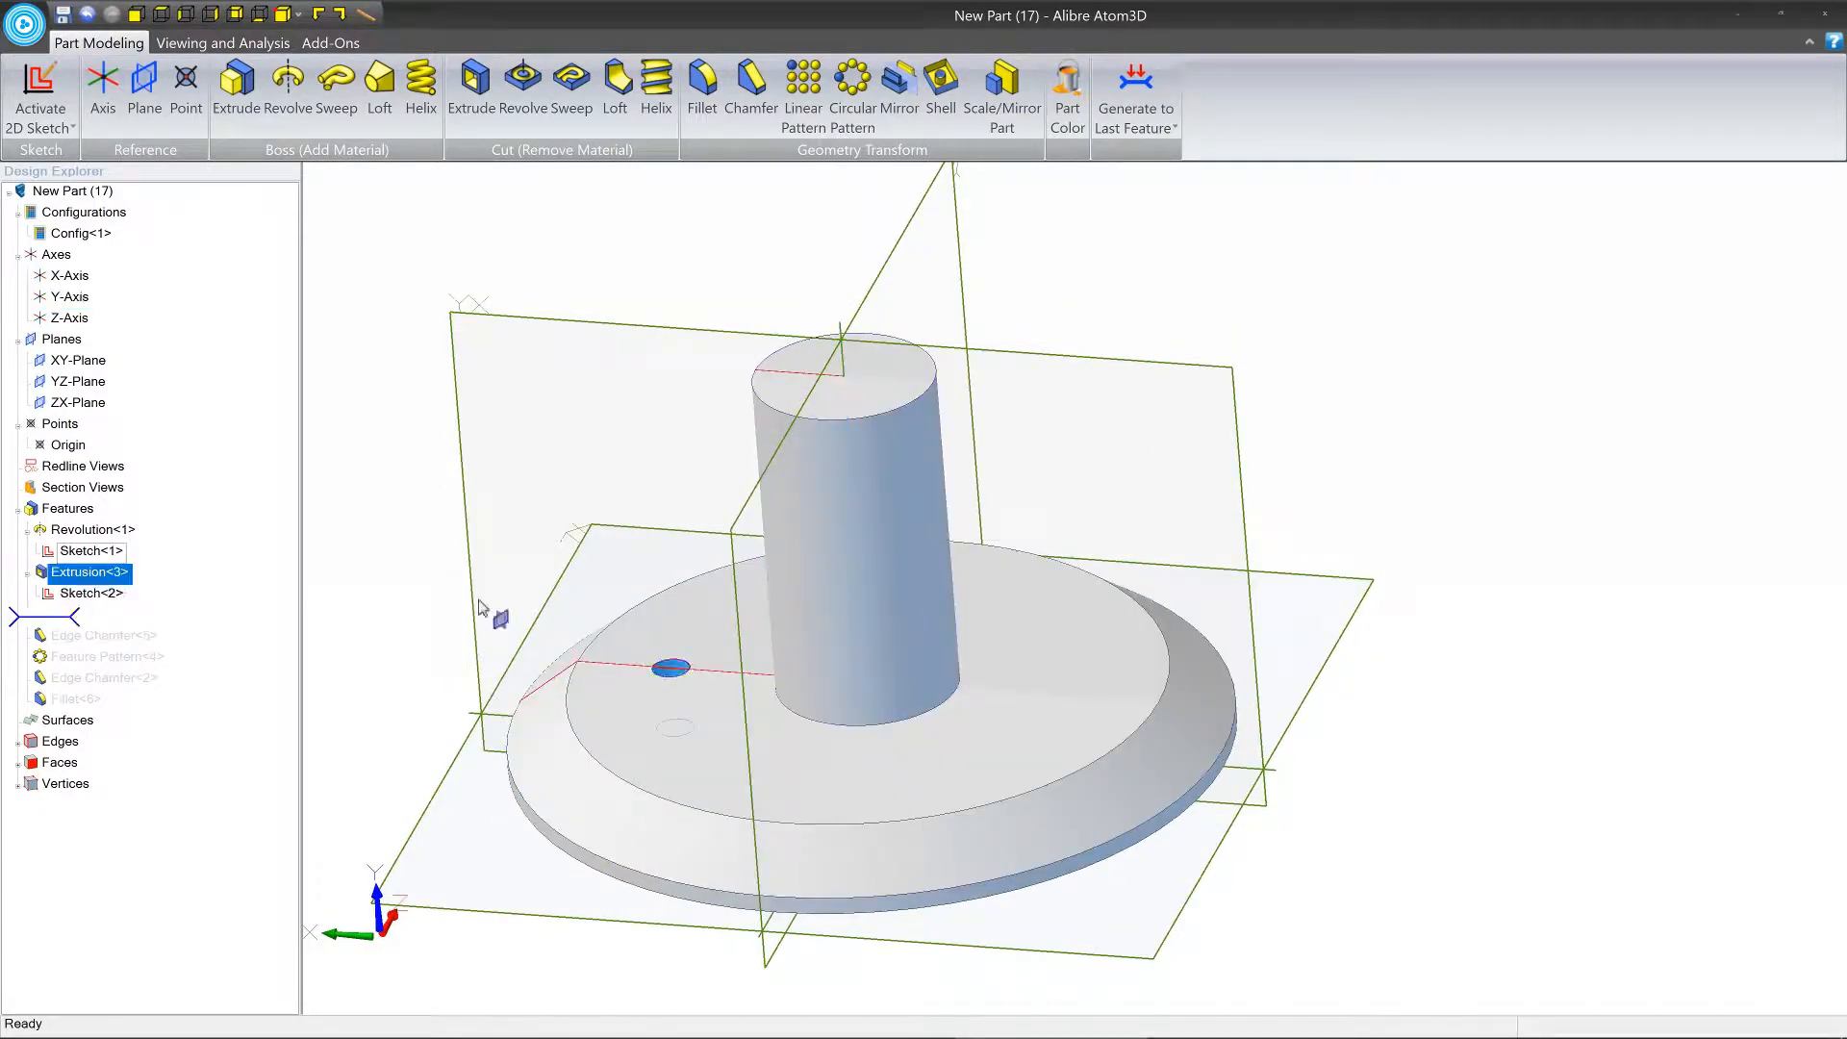
middle_drag(610, 618, 630, 673)
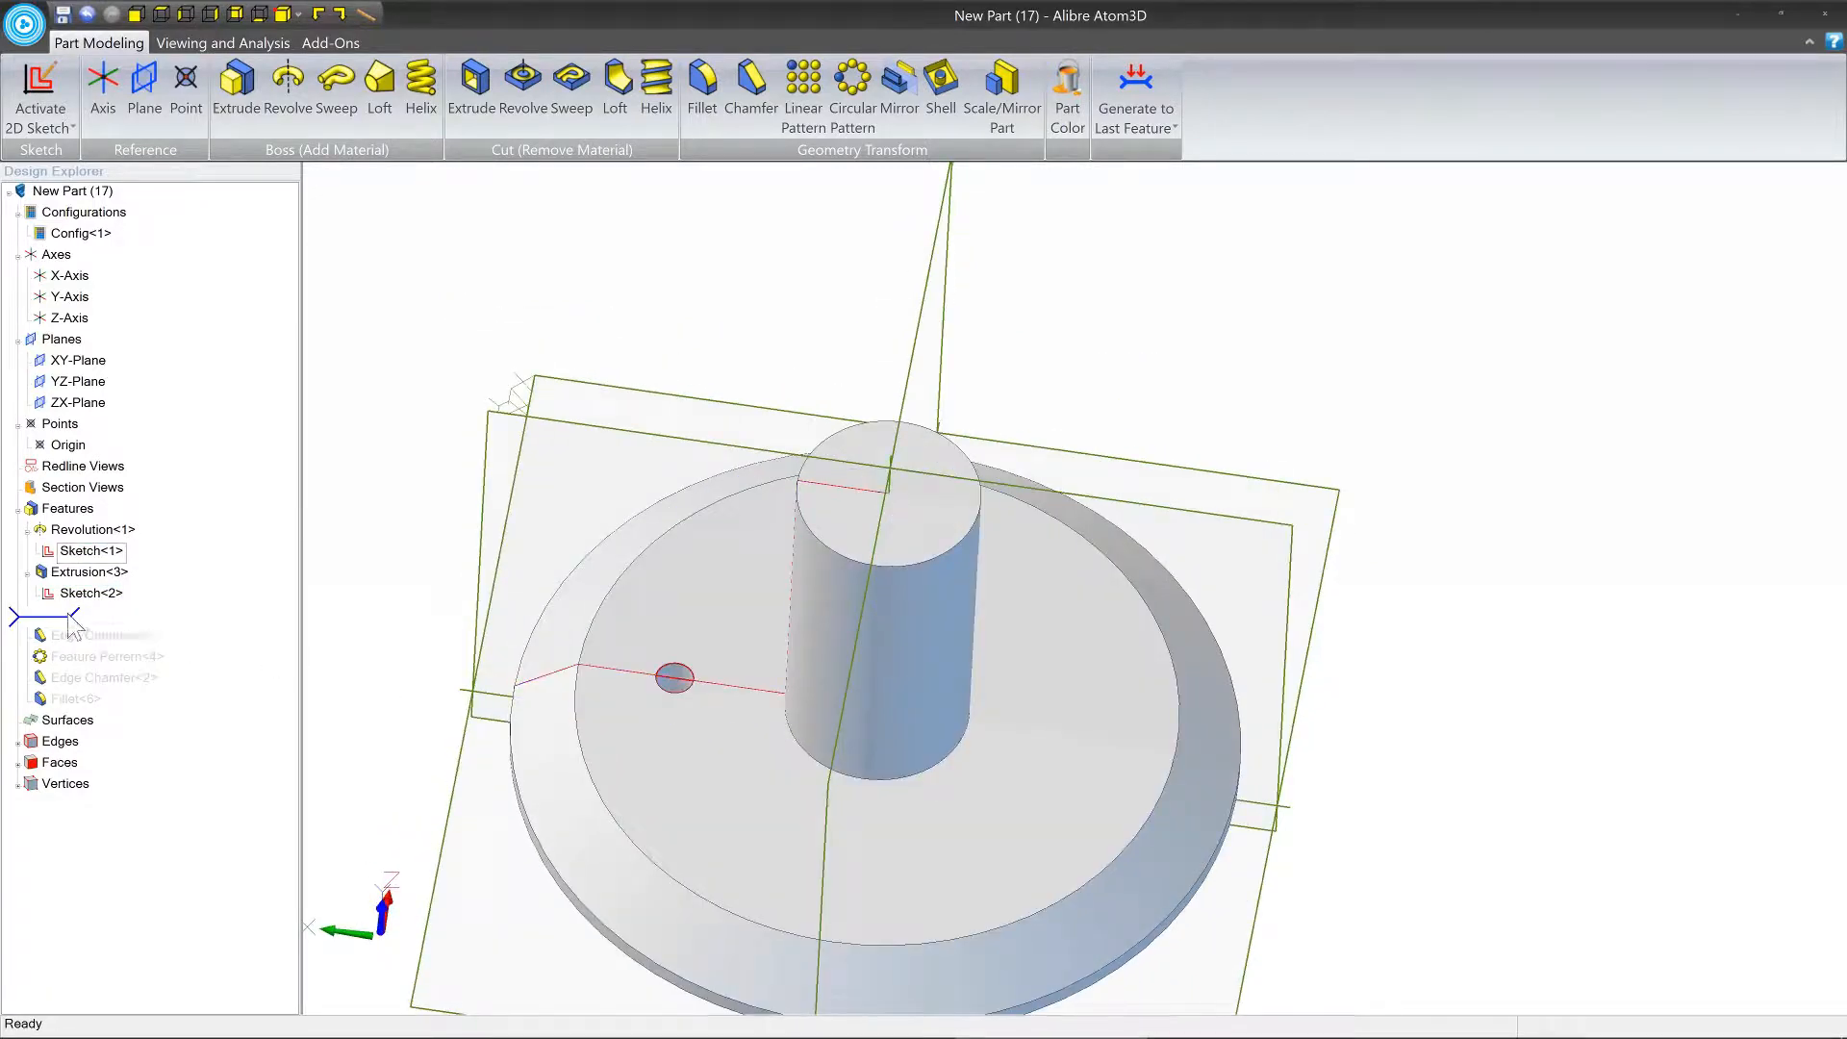
drag(68, 621, 67, 640)
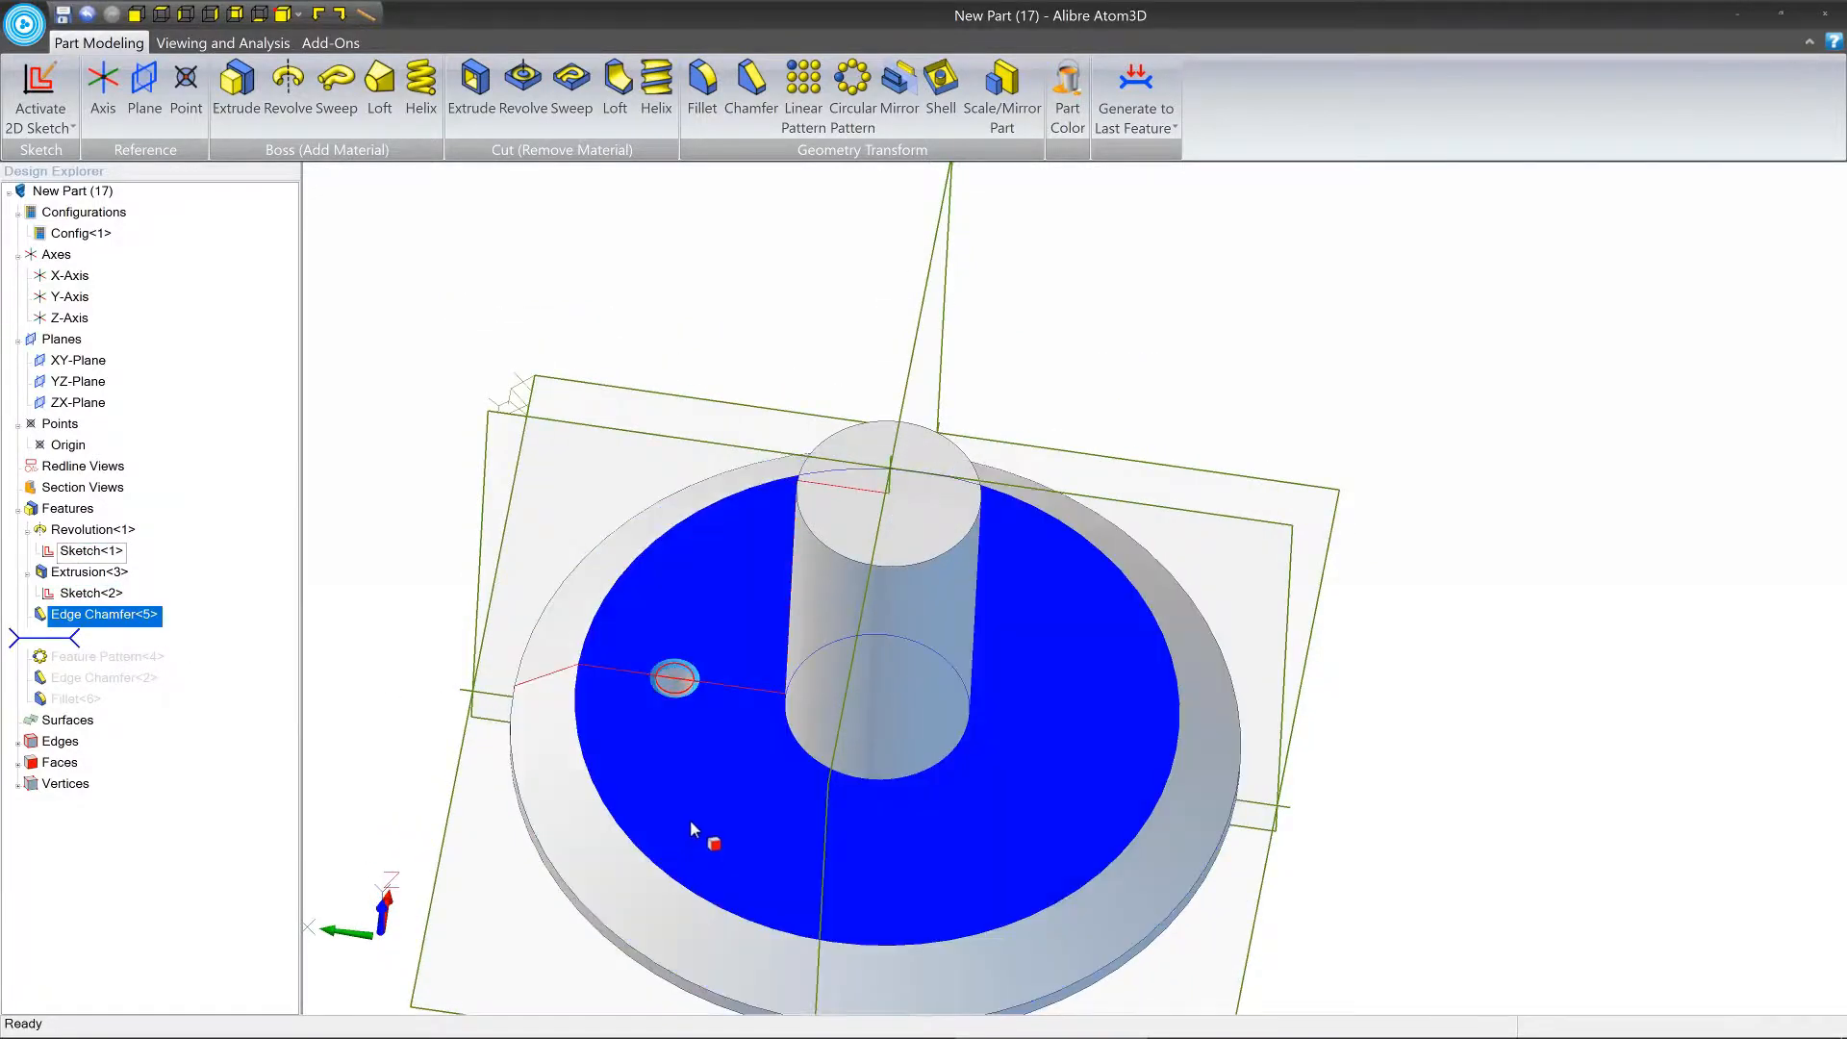
middle_drag(690, 819, 760, 541)
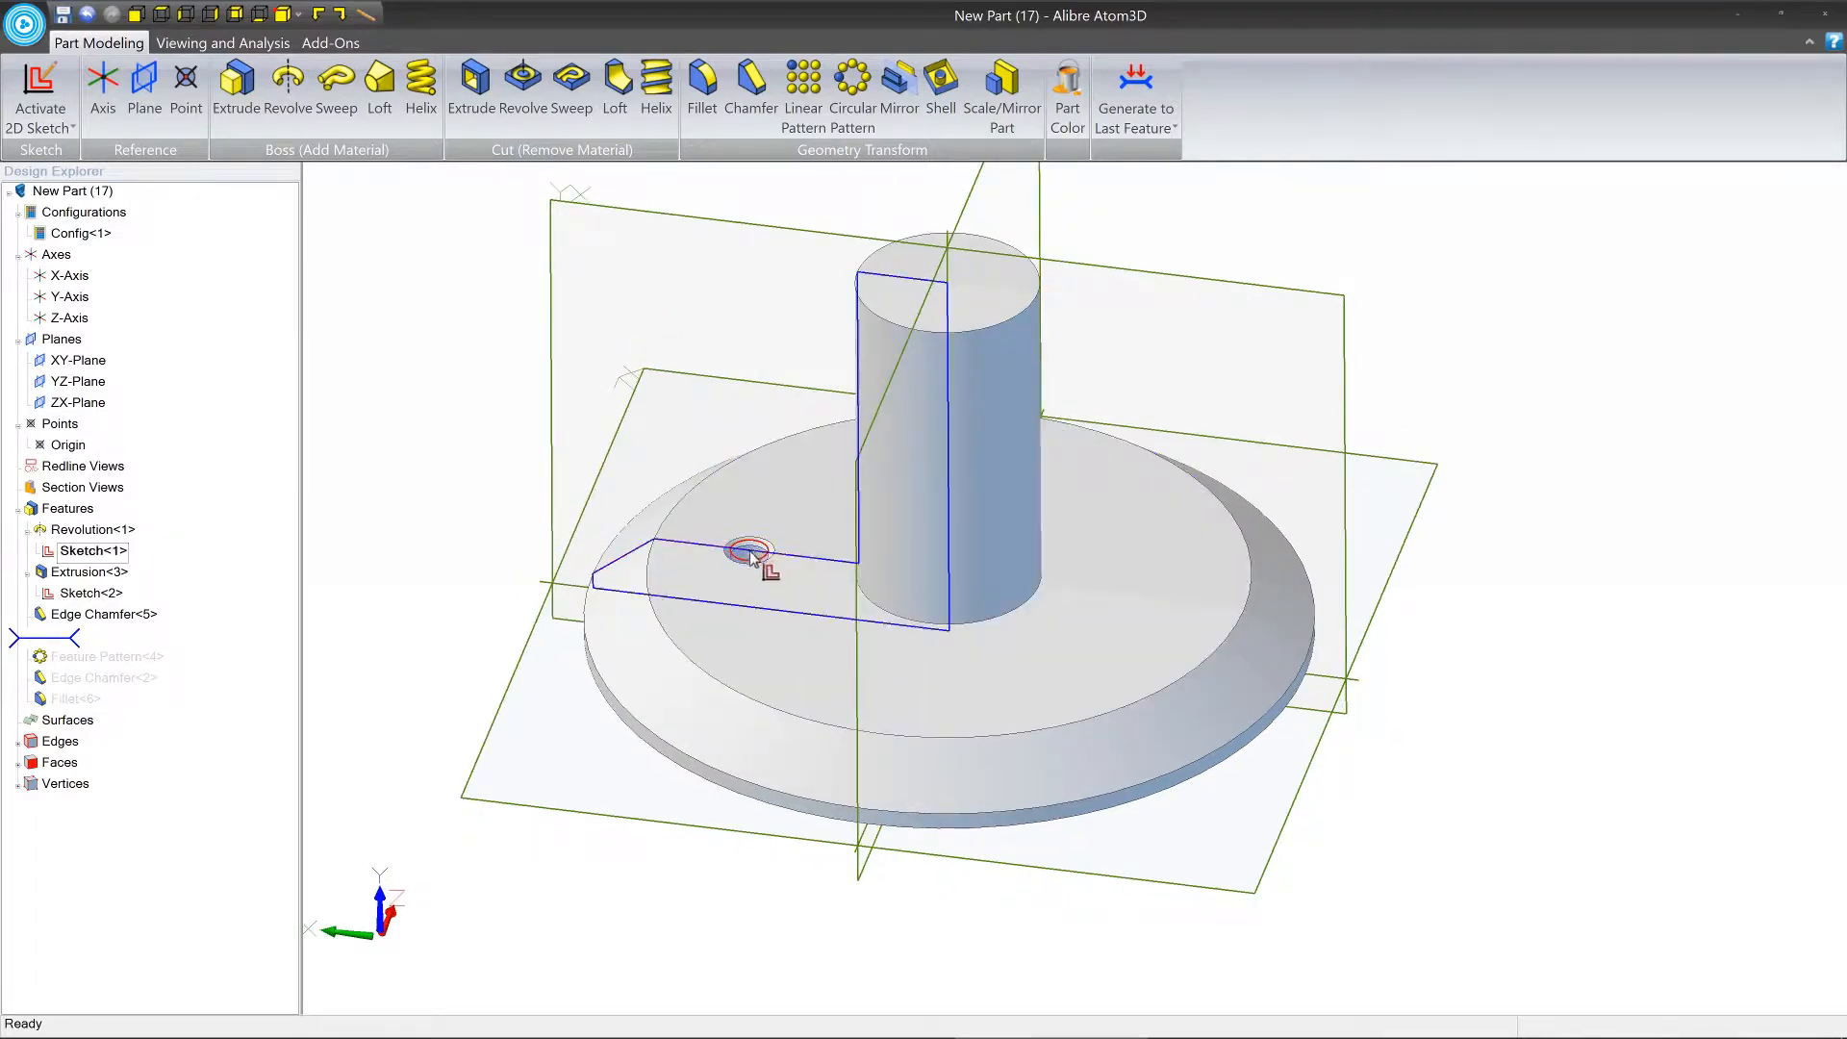
click(949, 262)
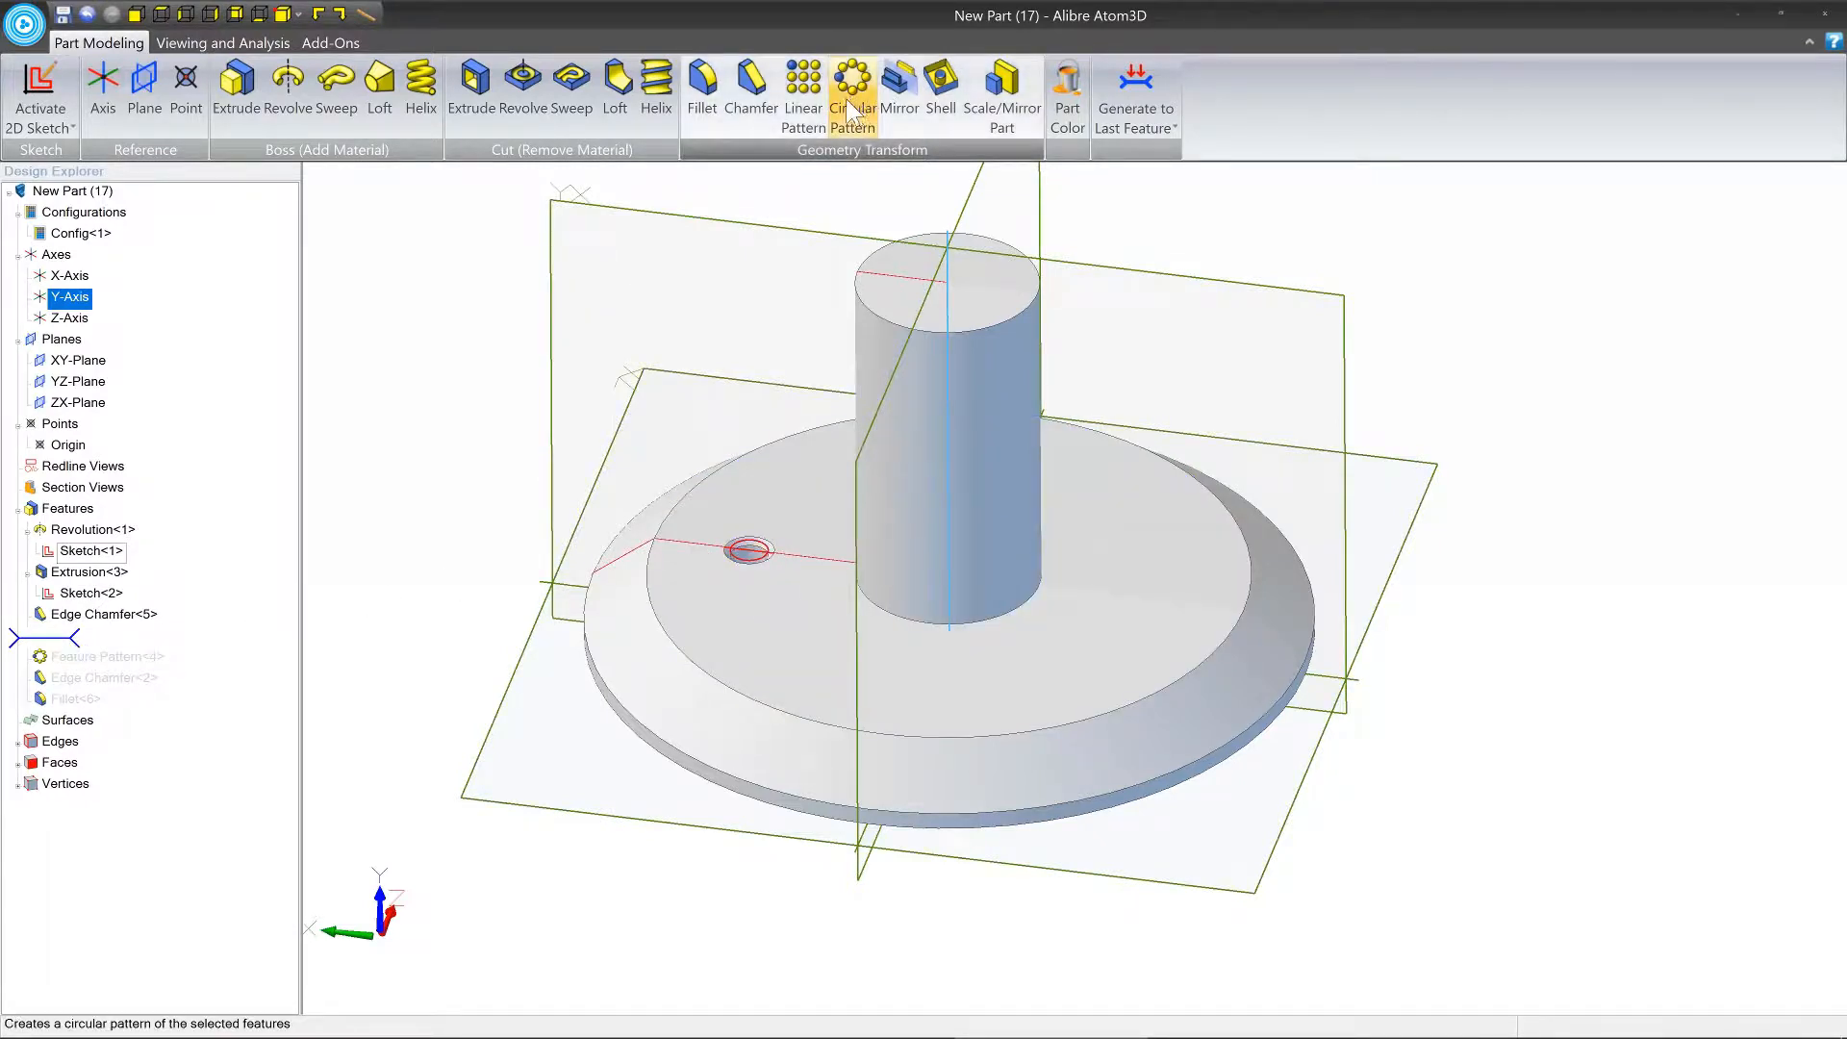
Roll the history forward through the circular hole pattern, the shaft's edge chamfer and the fillet at its base.
drag(54, 639, 56, 660)
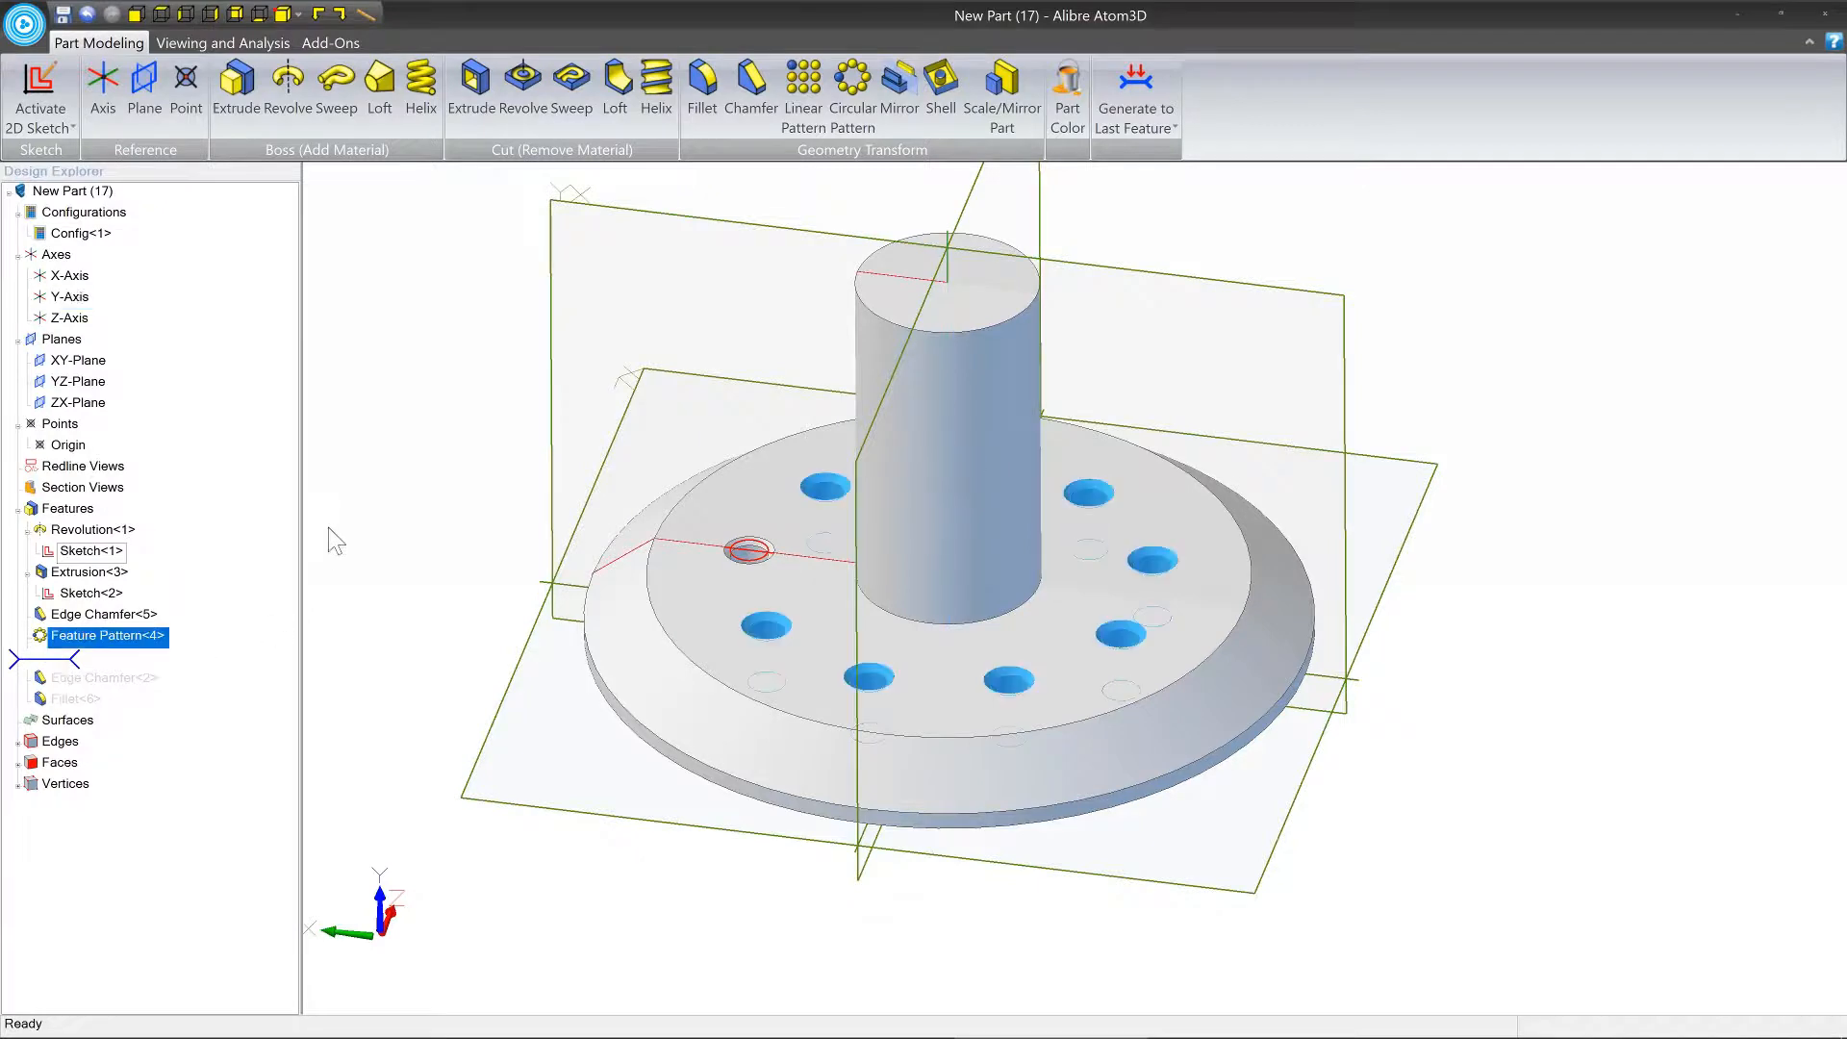
click(421, 517)
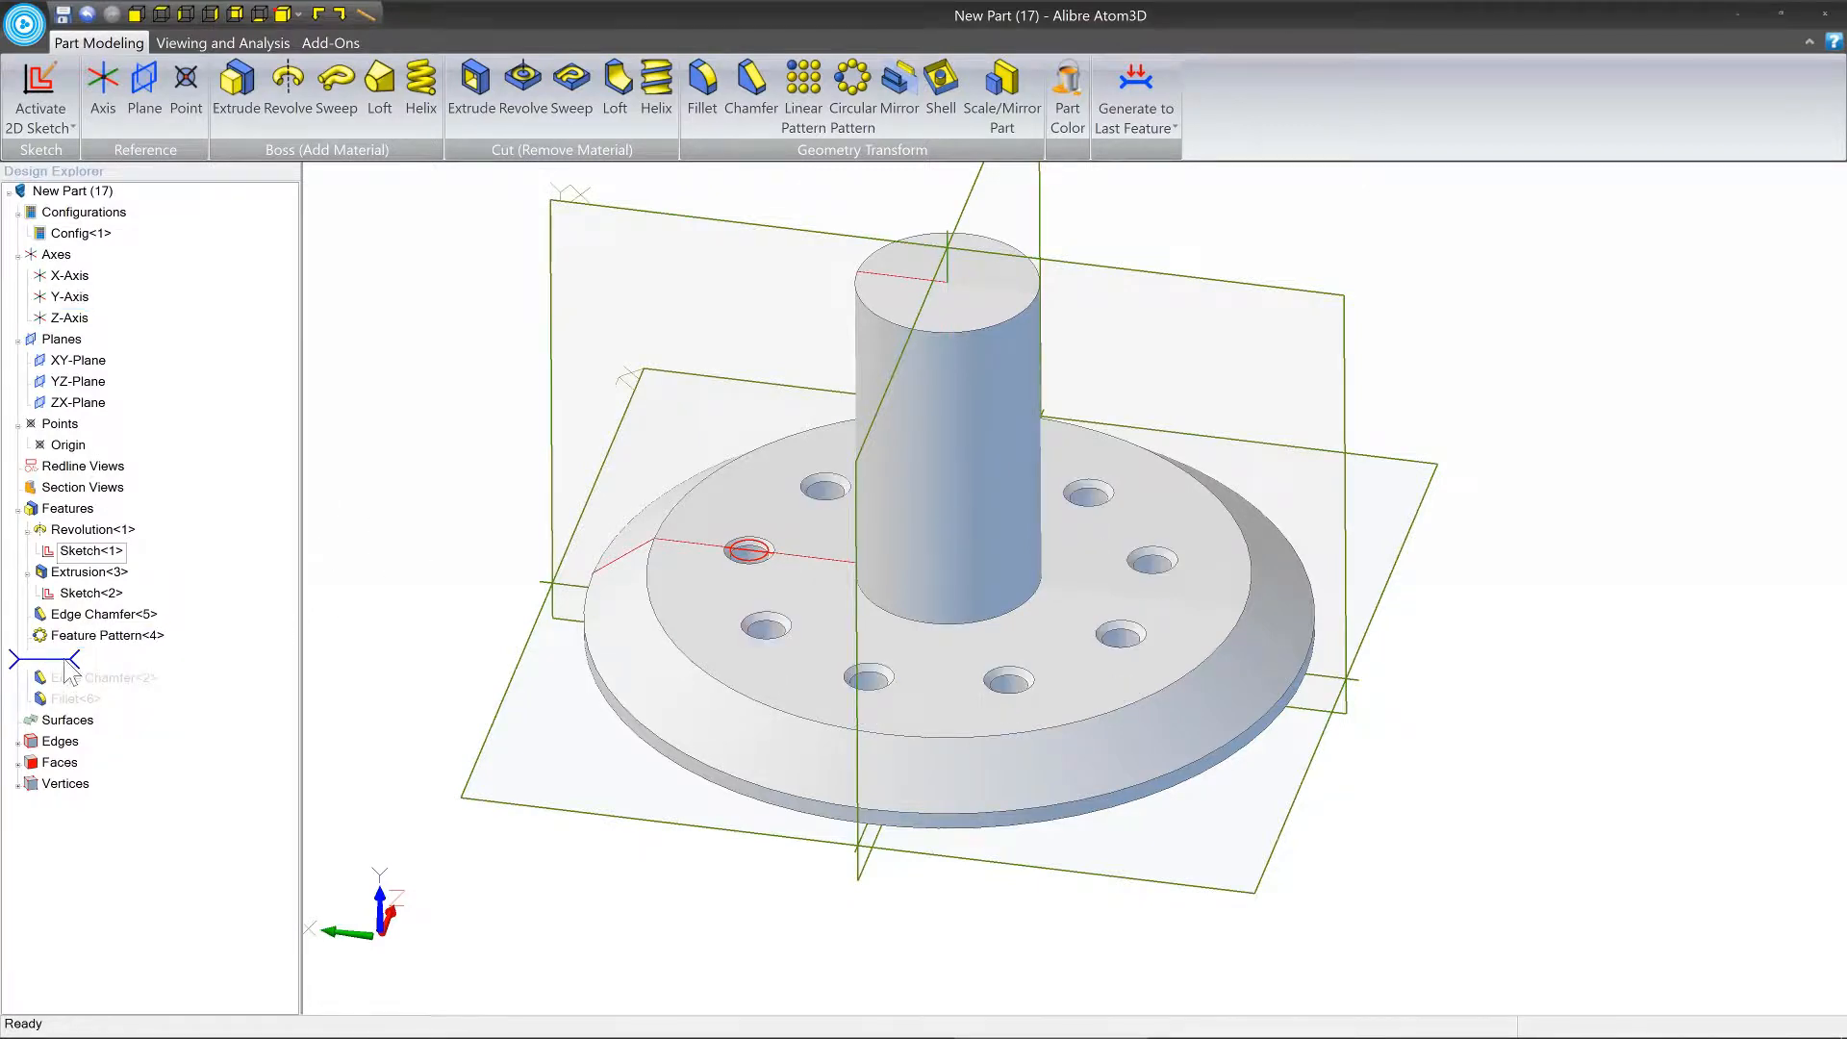
drag(65, 670, 68, 708)
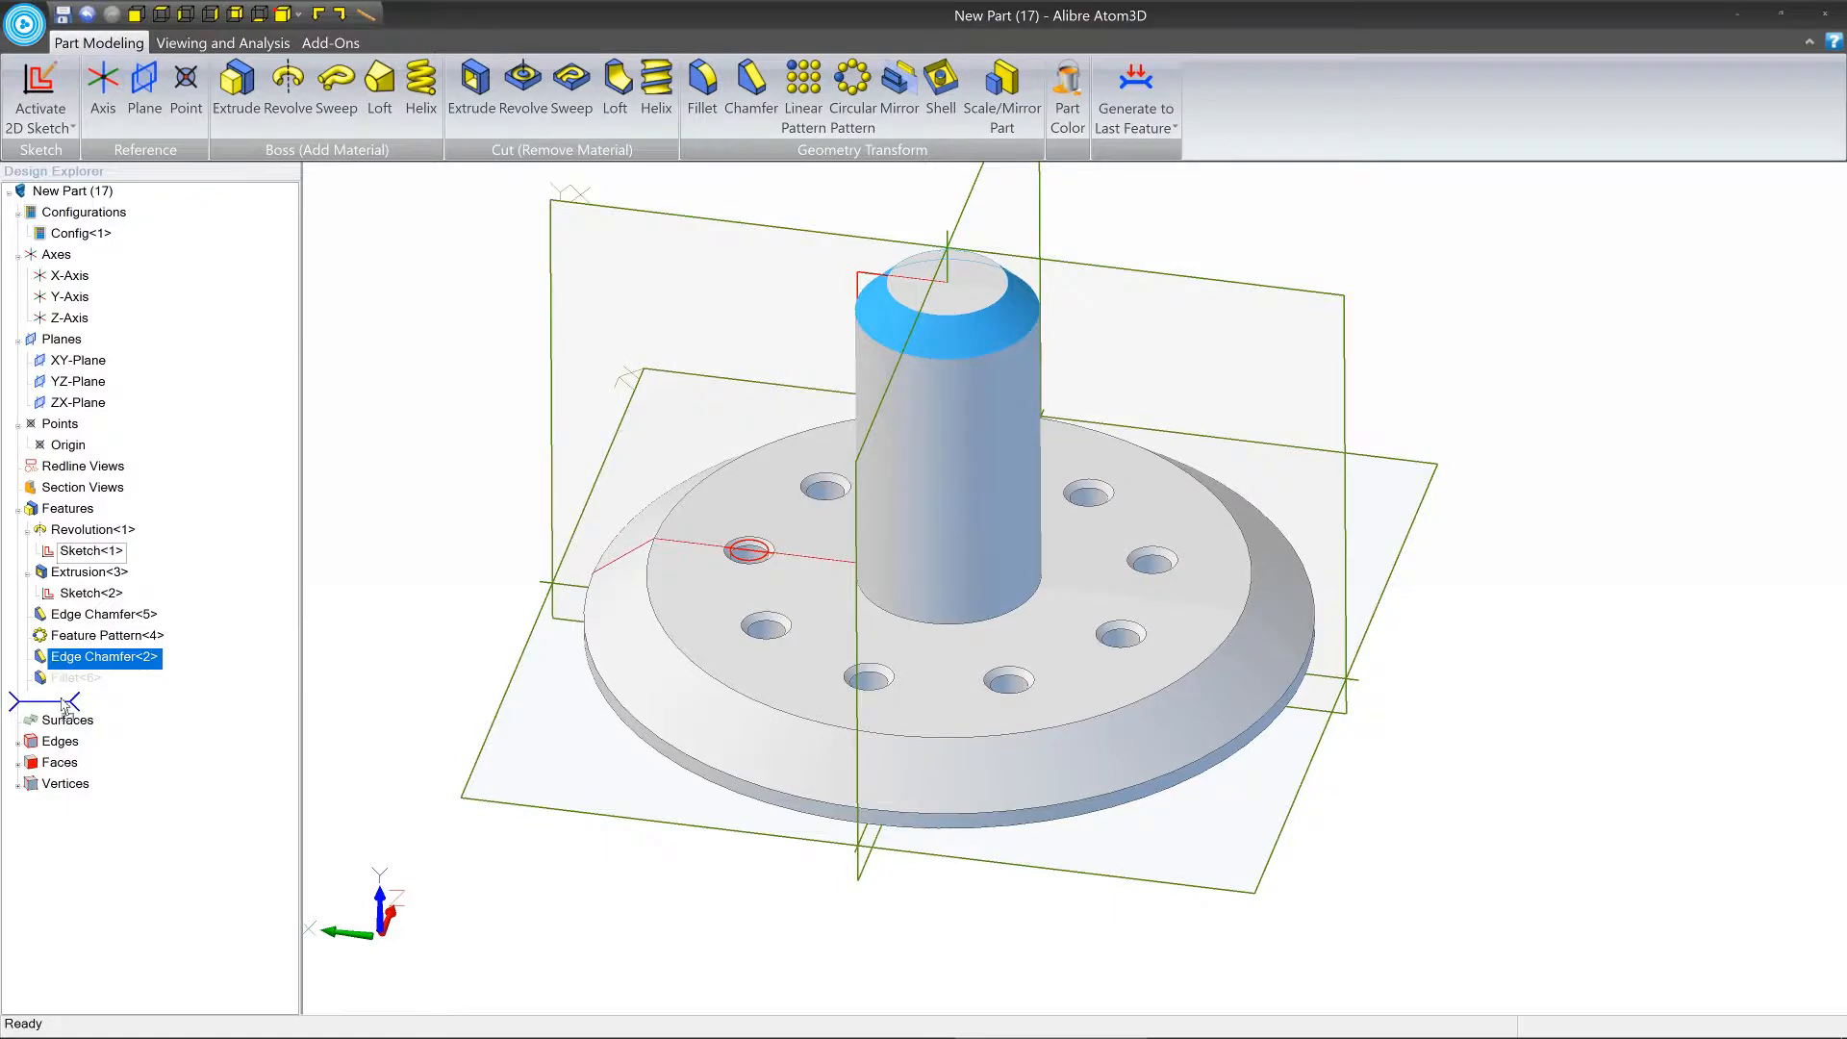
click(454, 642)
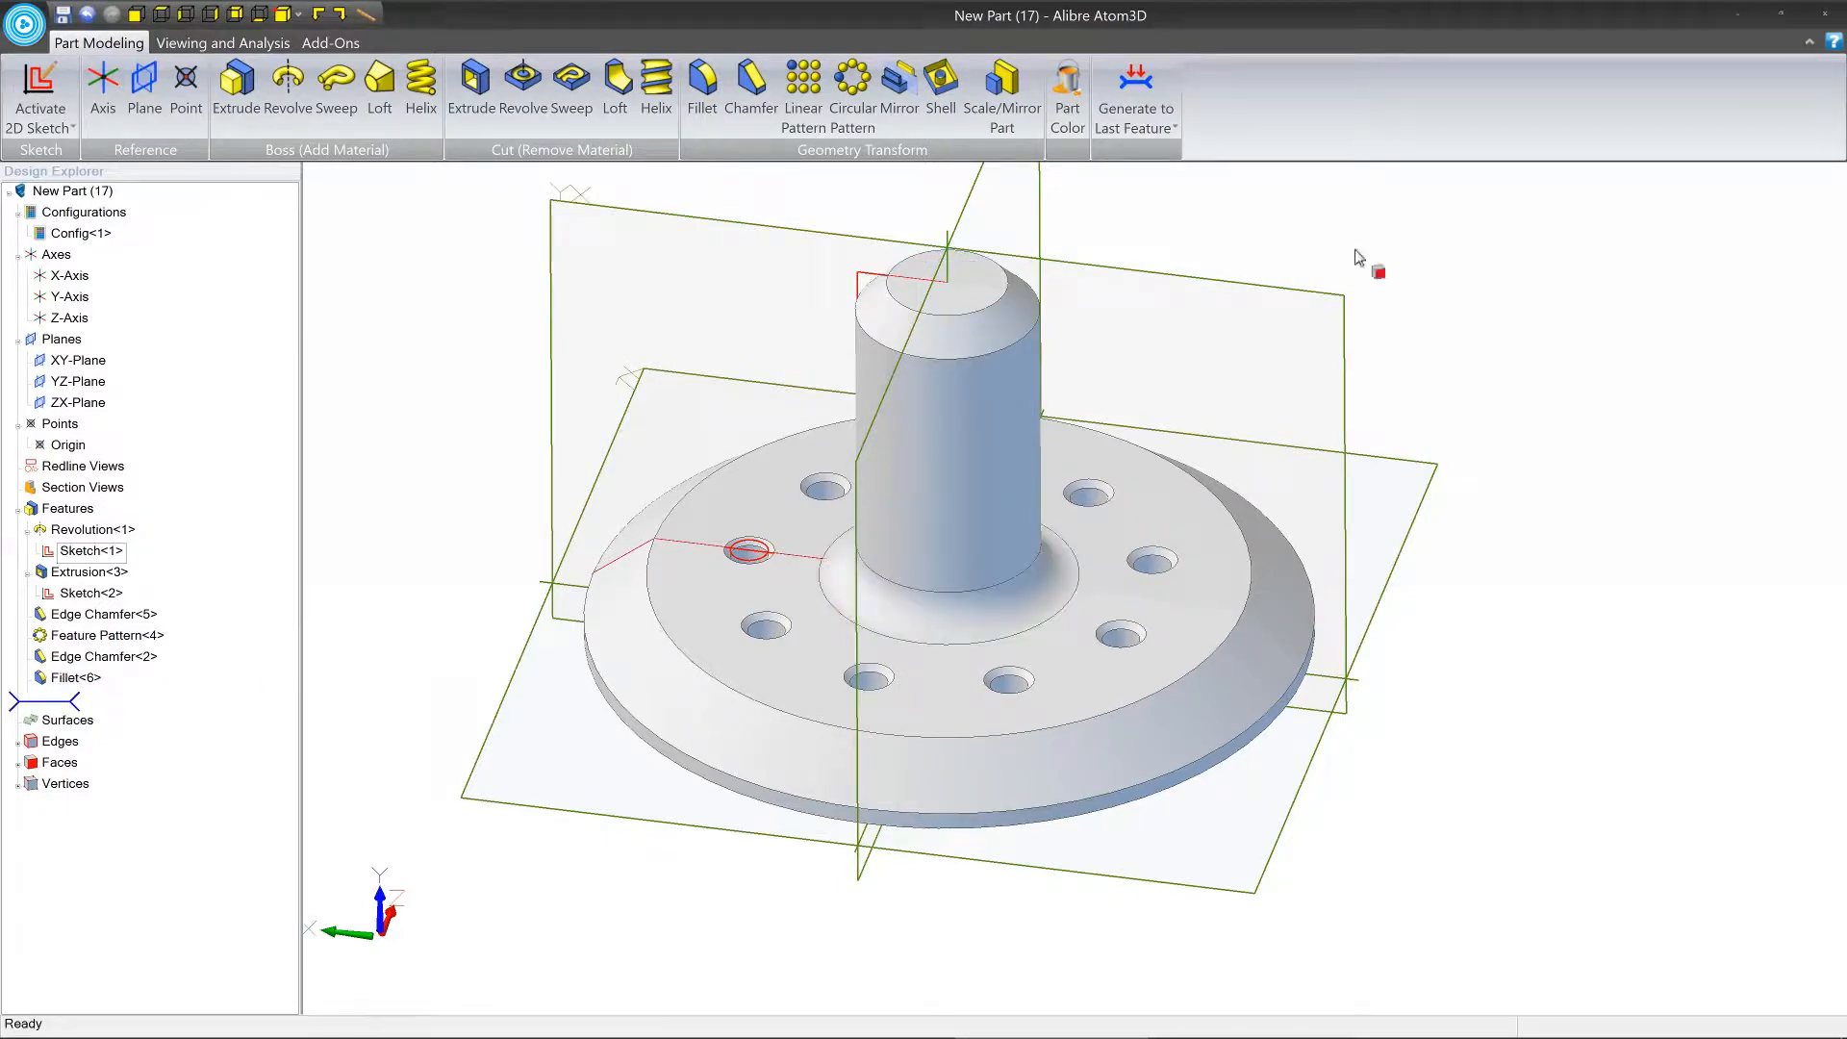
Create a new part and start a 2D sketch on its XY plane with the Line tool active.
click(24, 25)
mouse_move(57, 62)
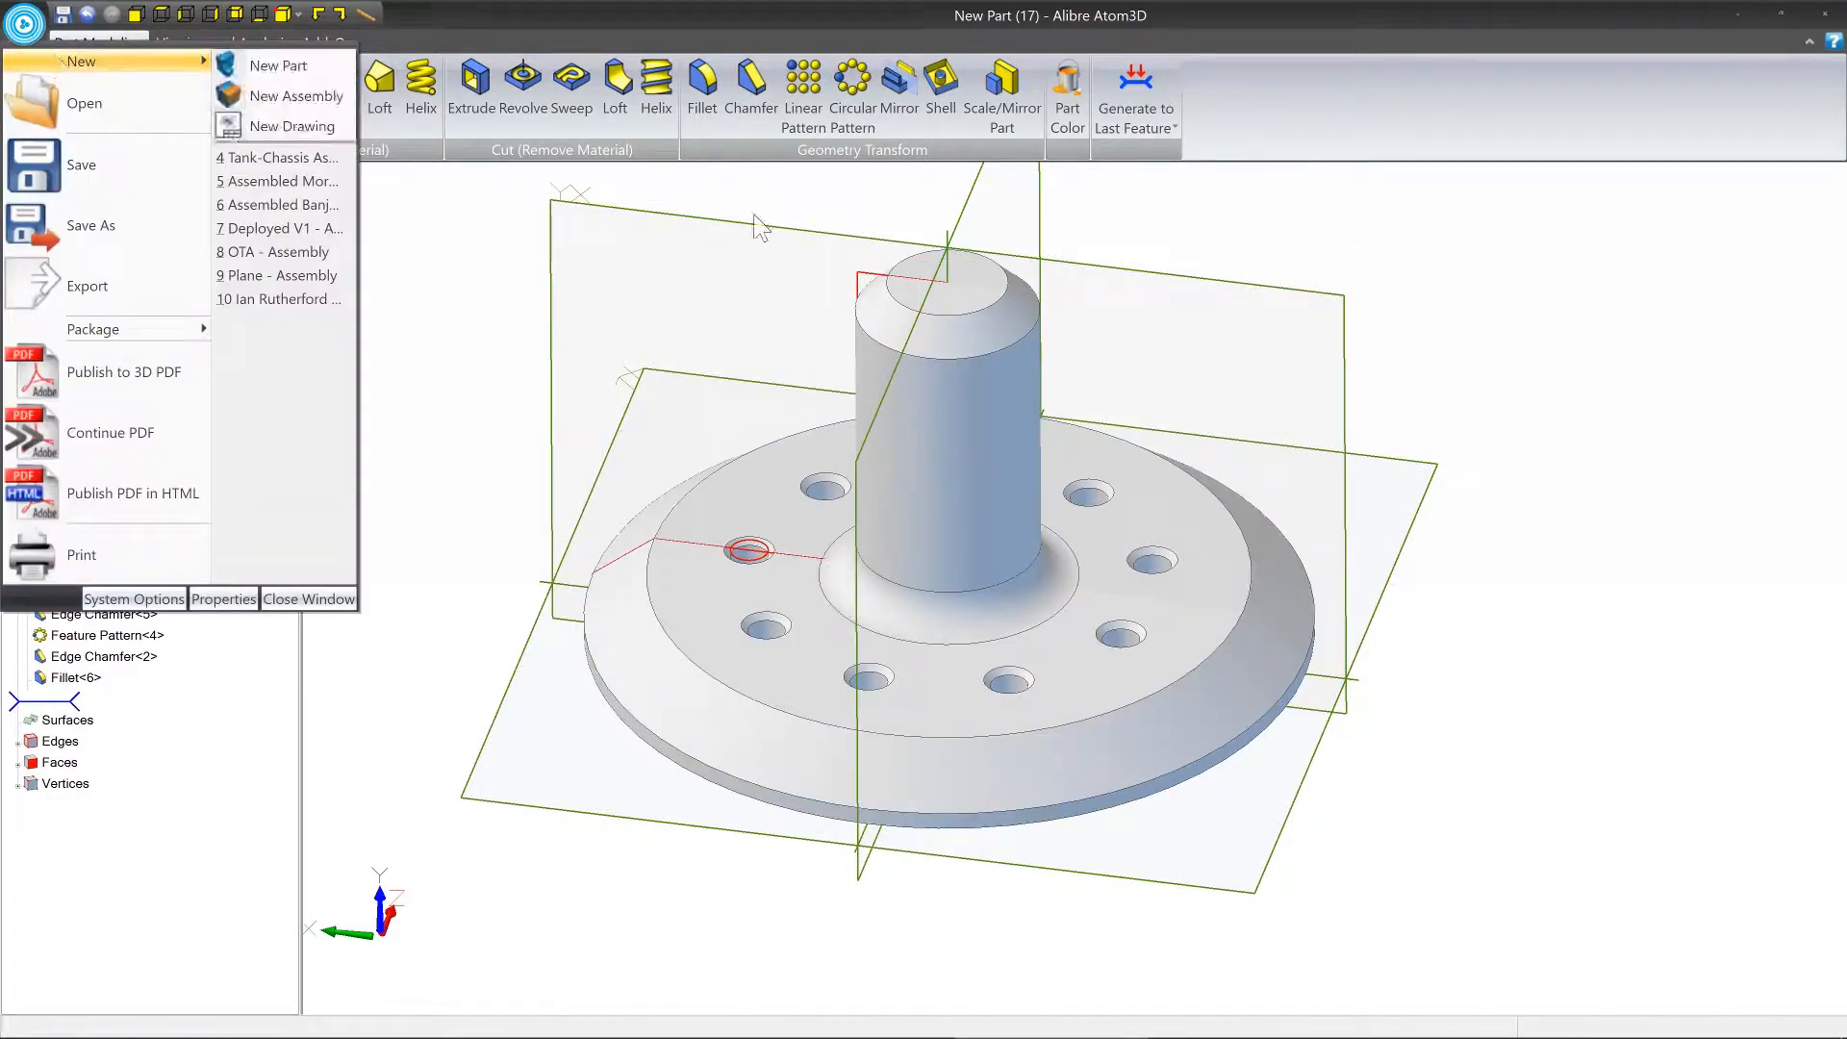
click(279, 66)
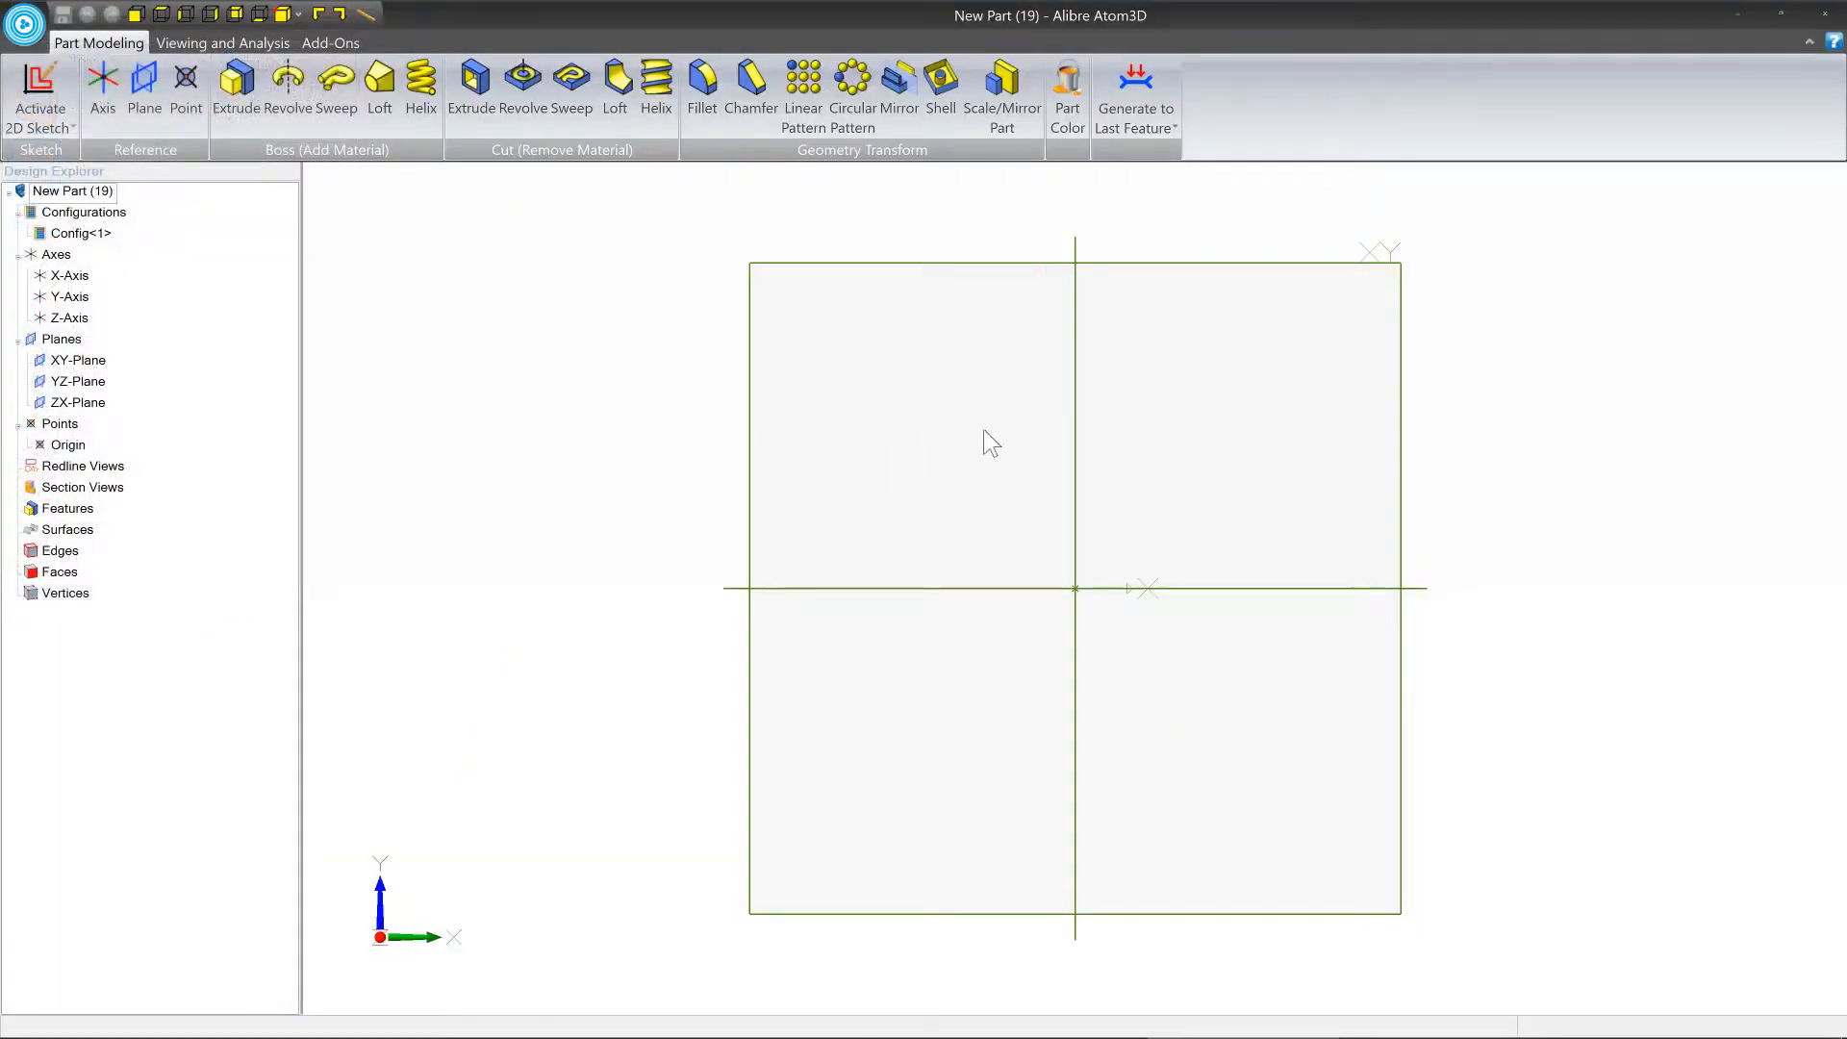
middle_drag(983, 430, 848, 445)
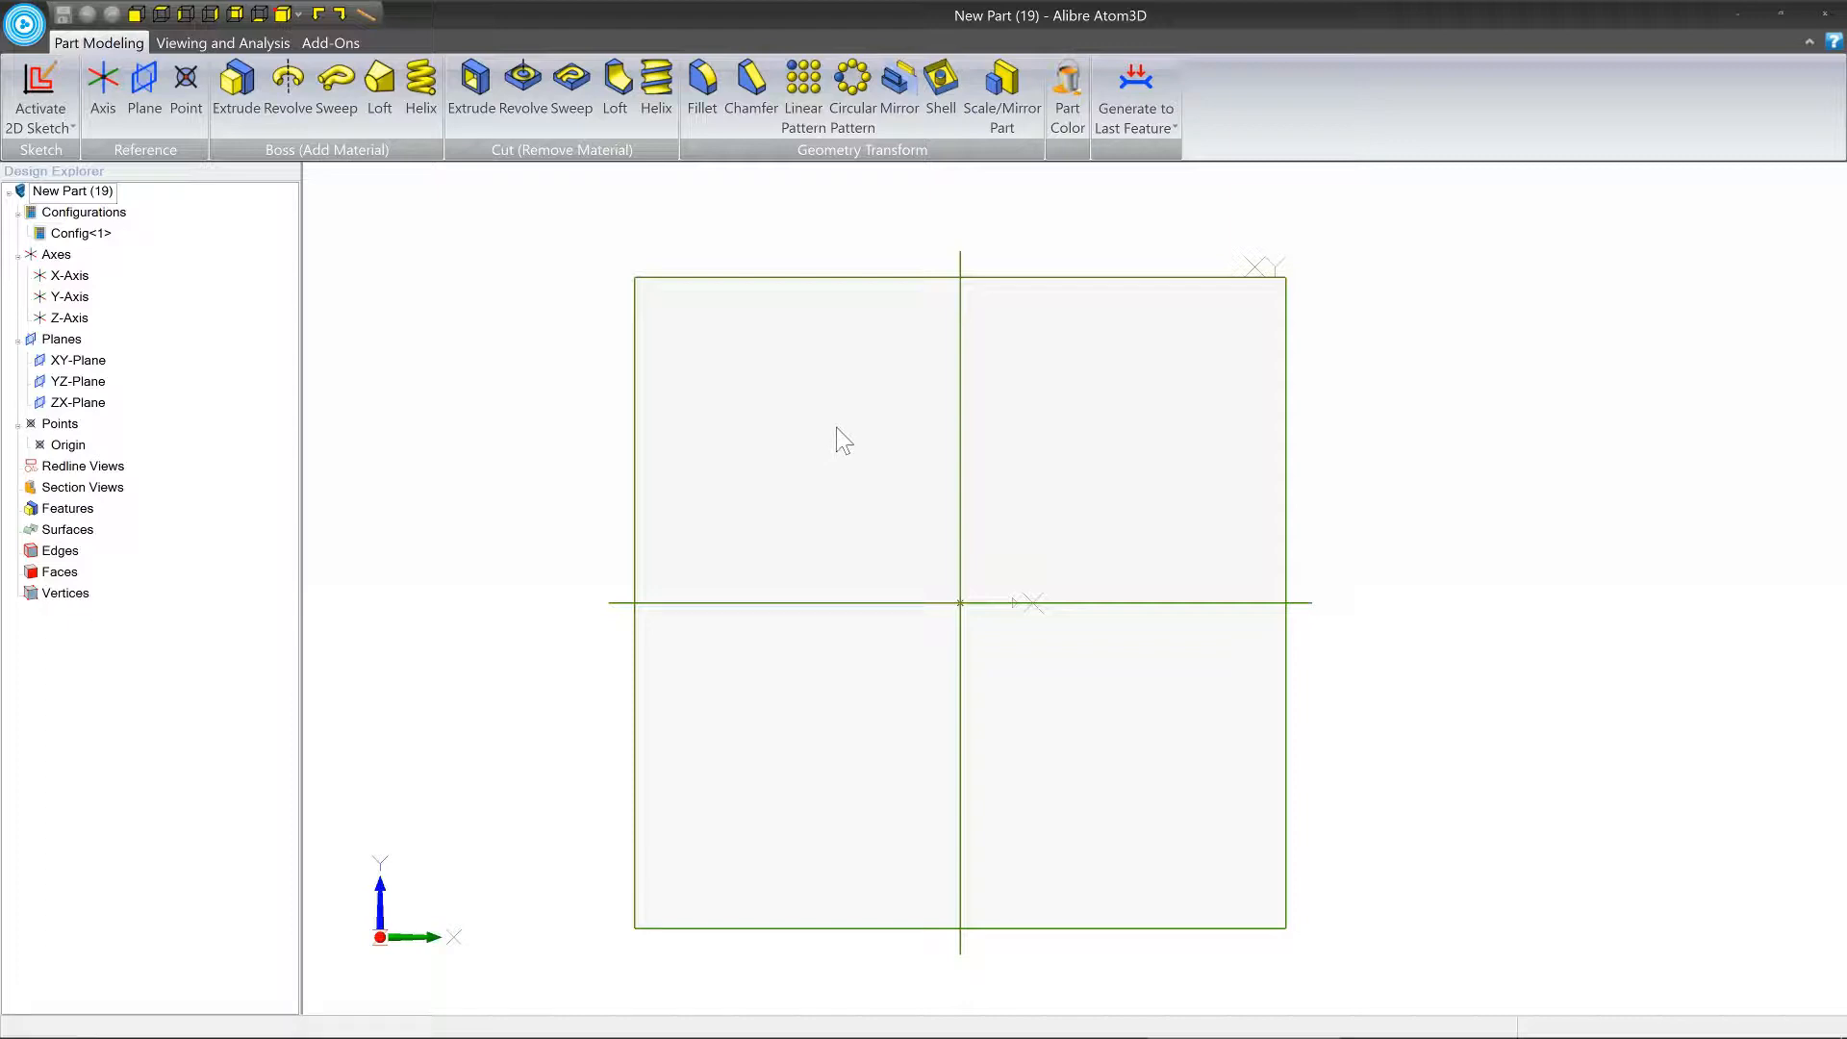
right_click(1117, 279)
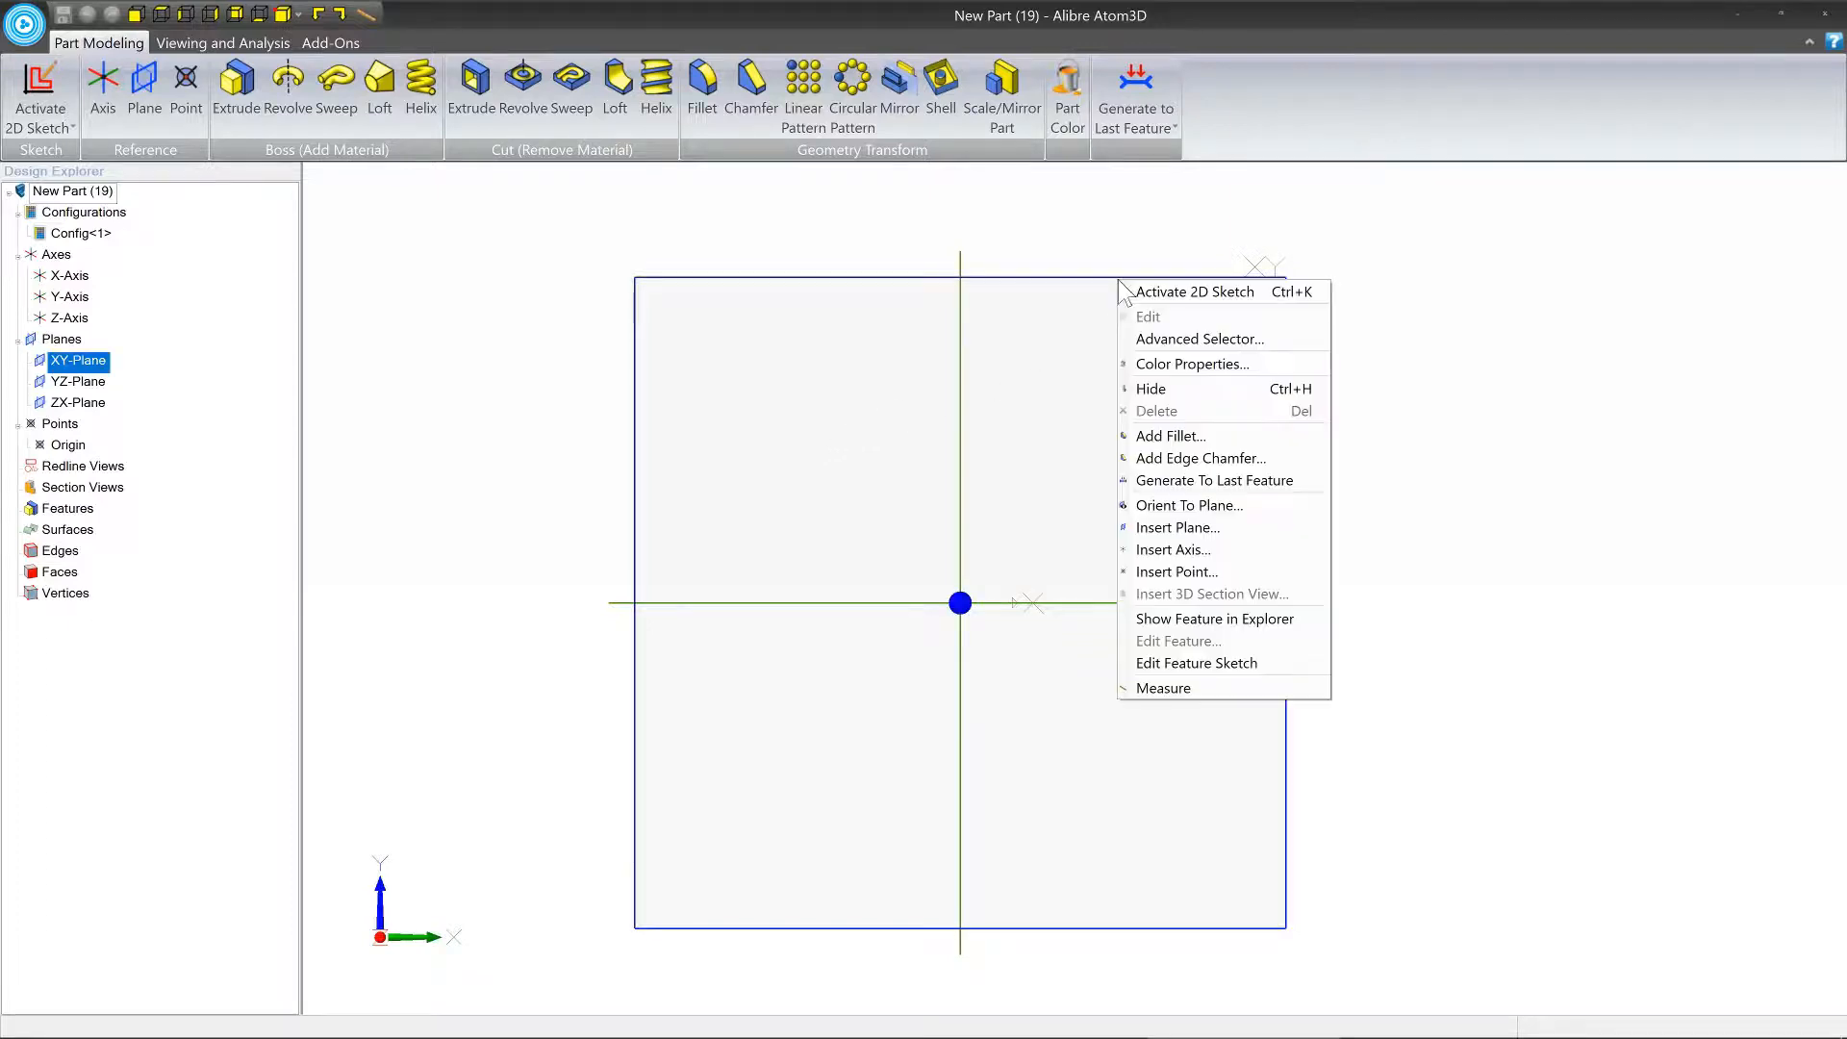
click(1220, 294)
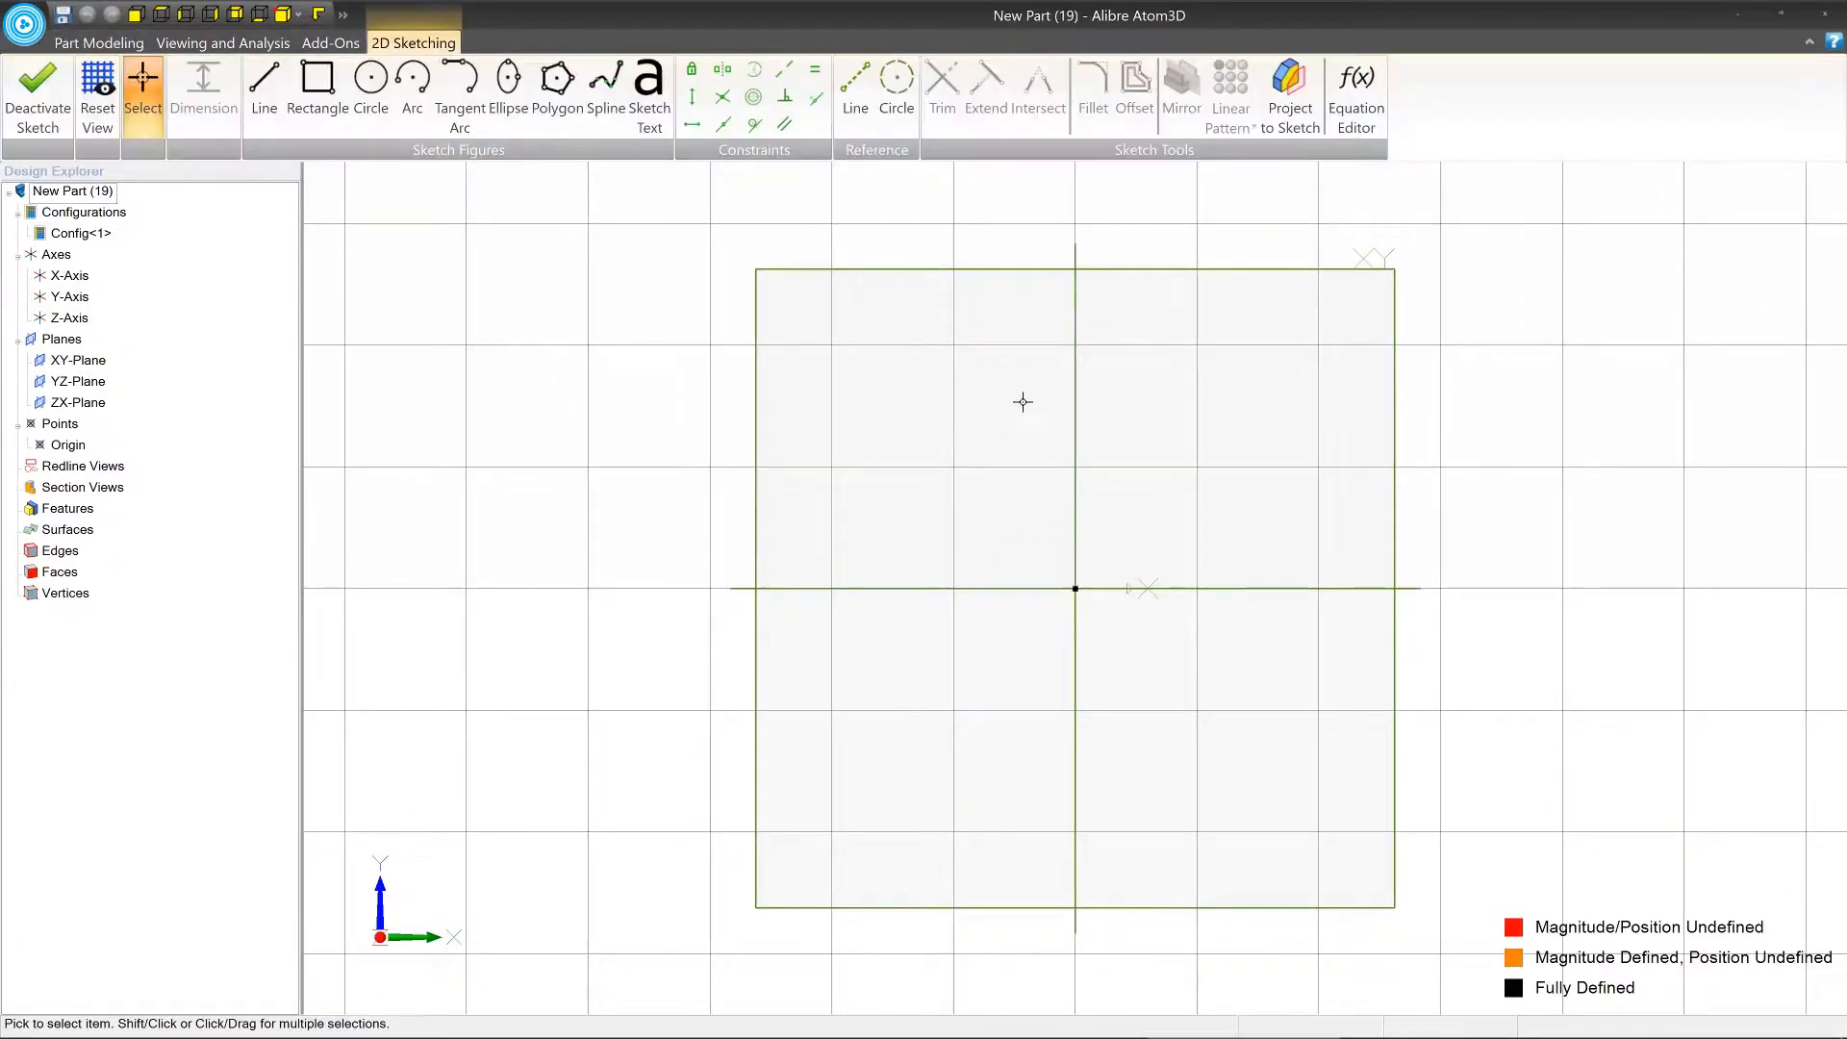
click(261, 93)
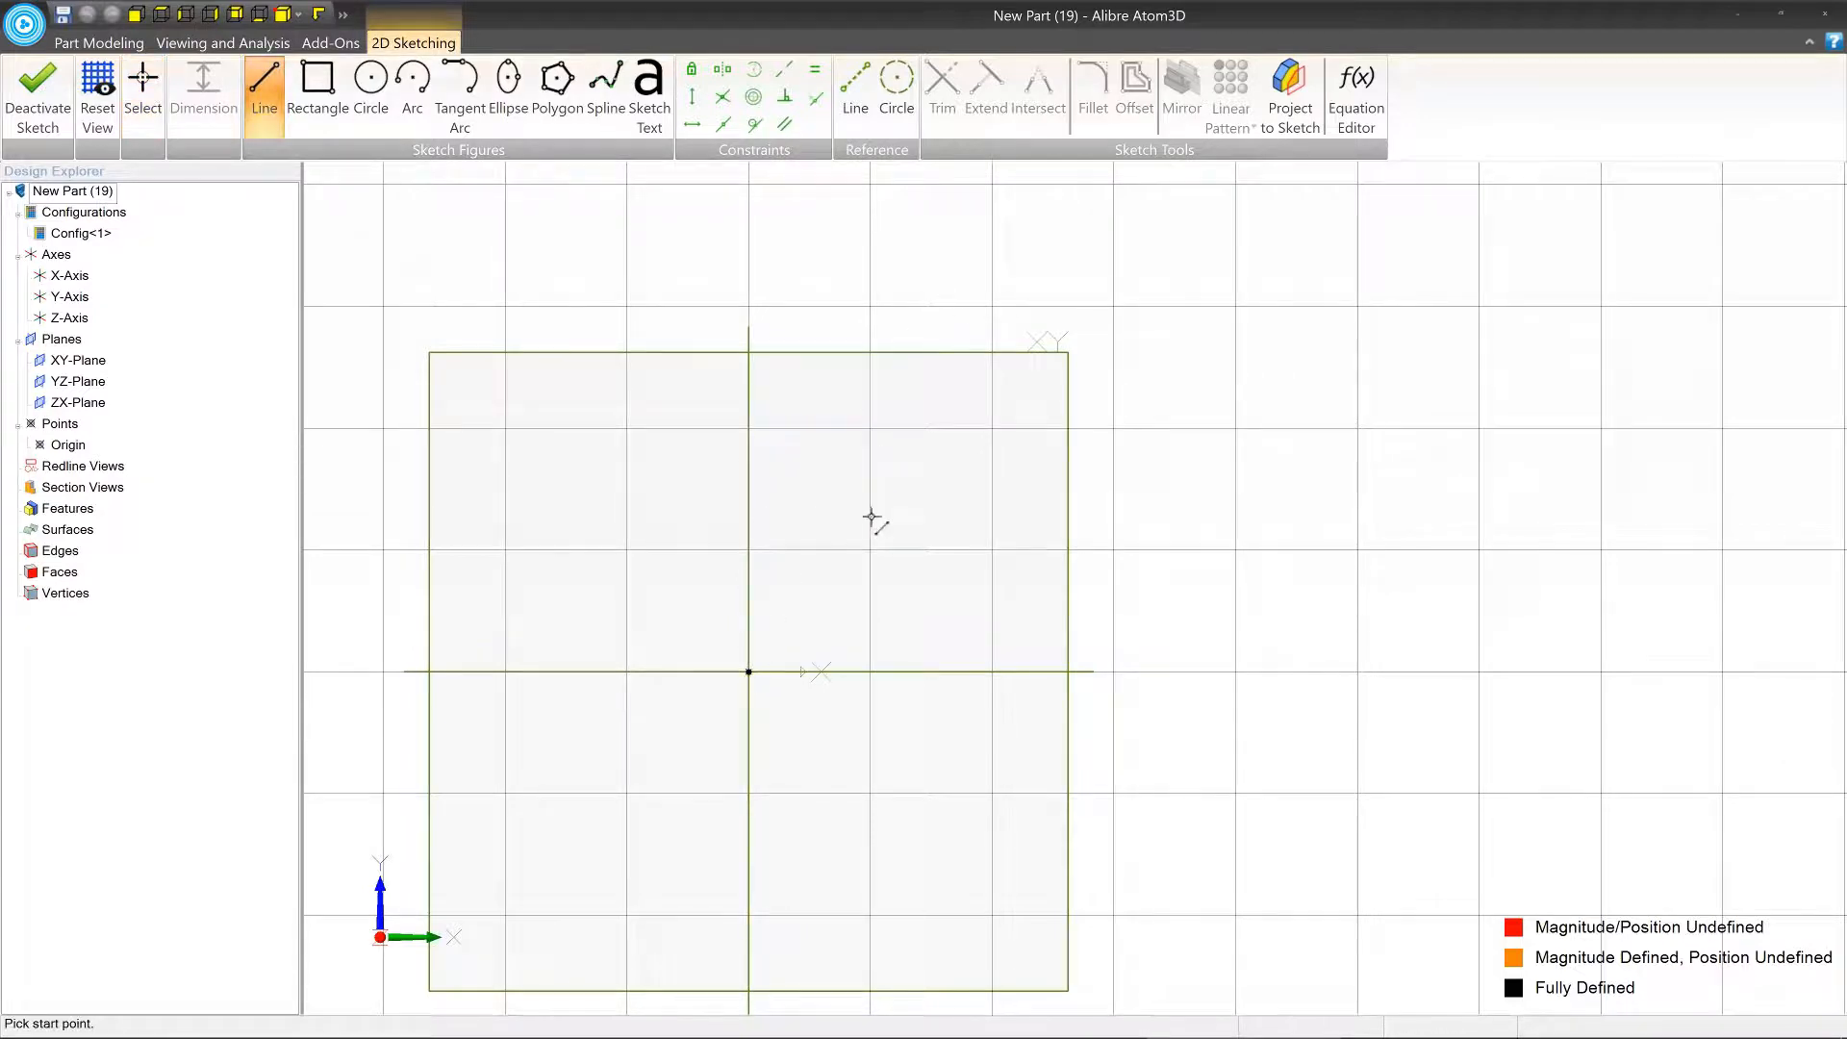
click(748, 671)
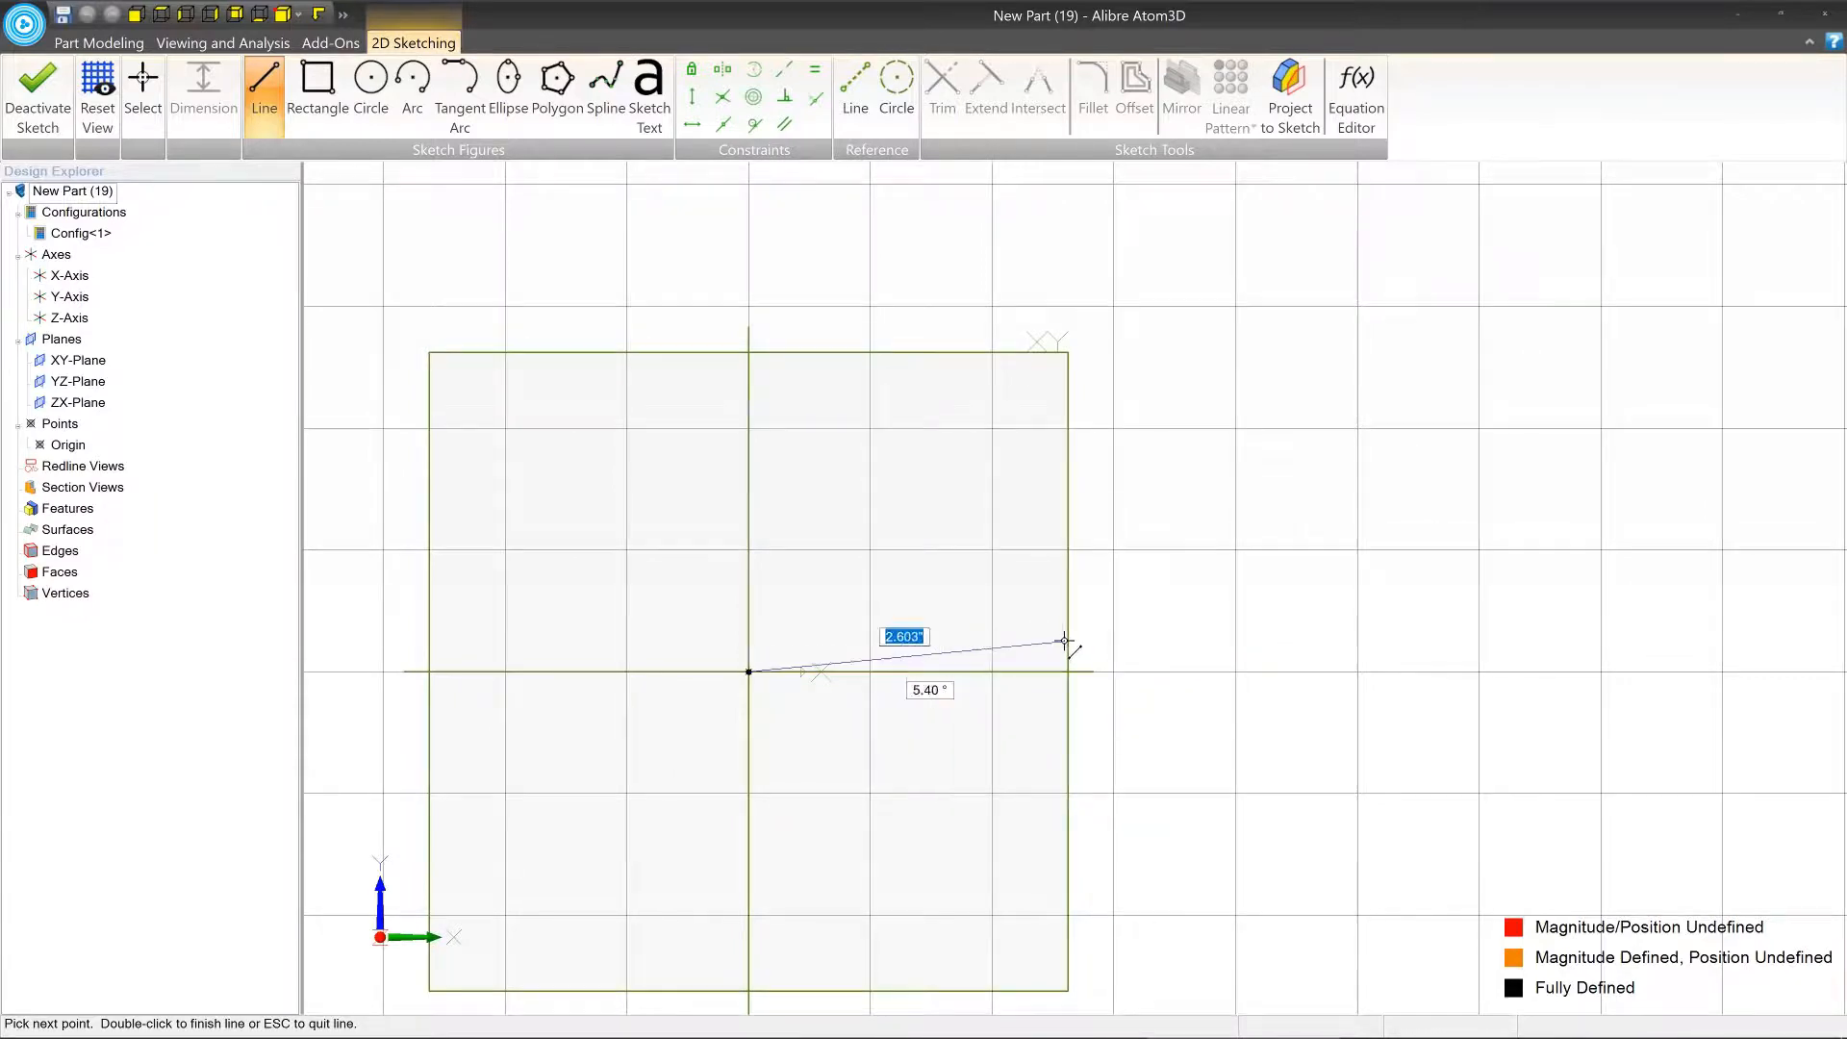
click(1194, 671)
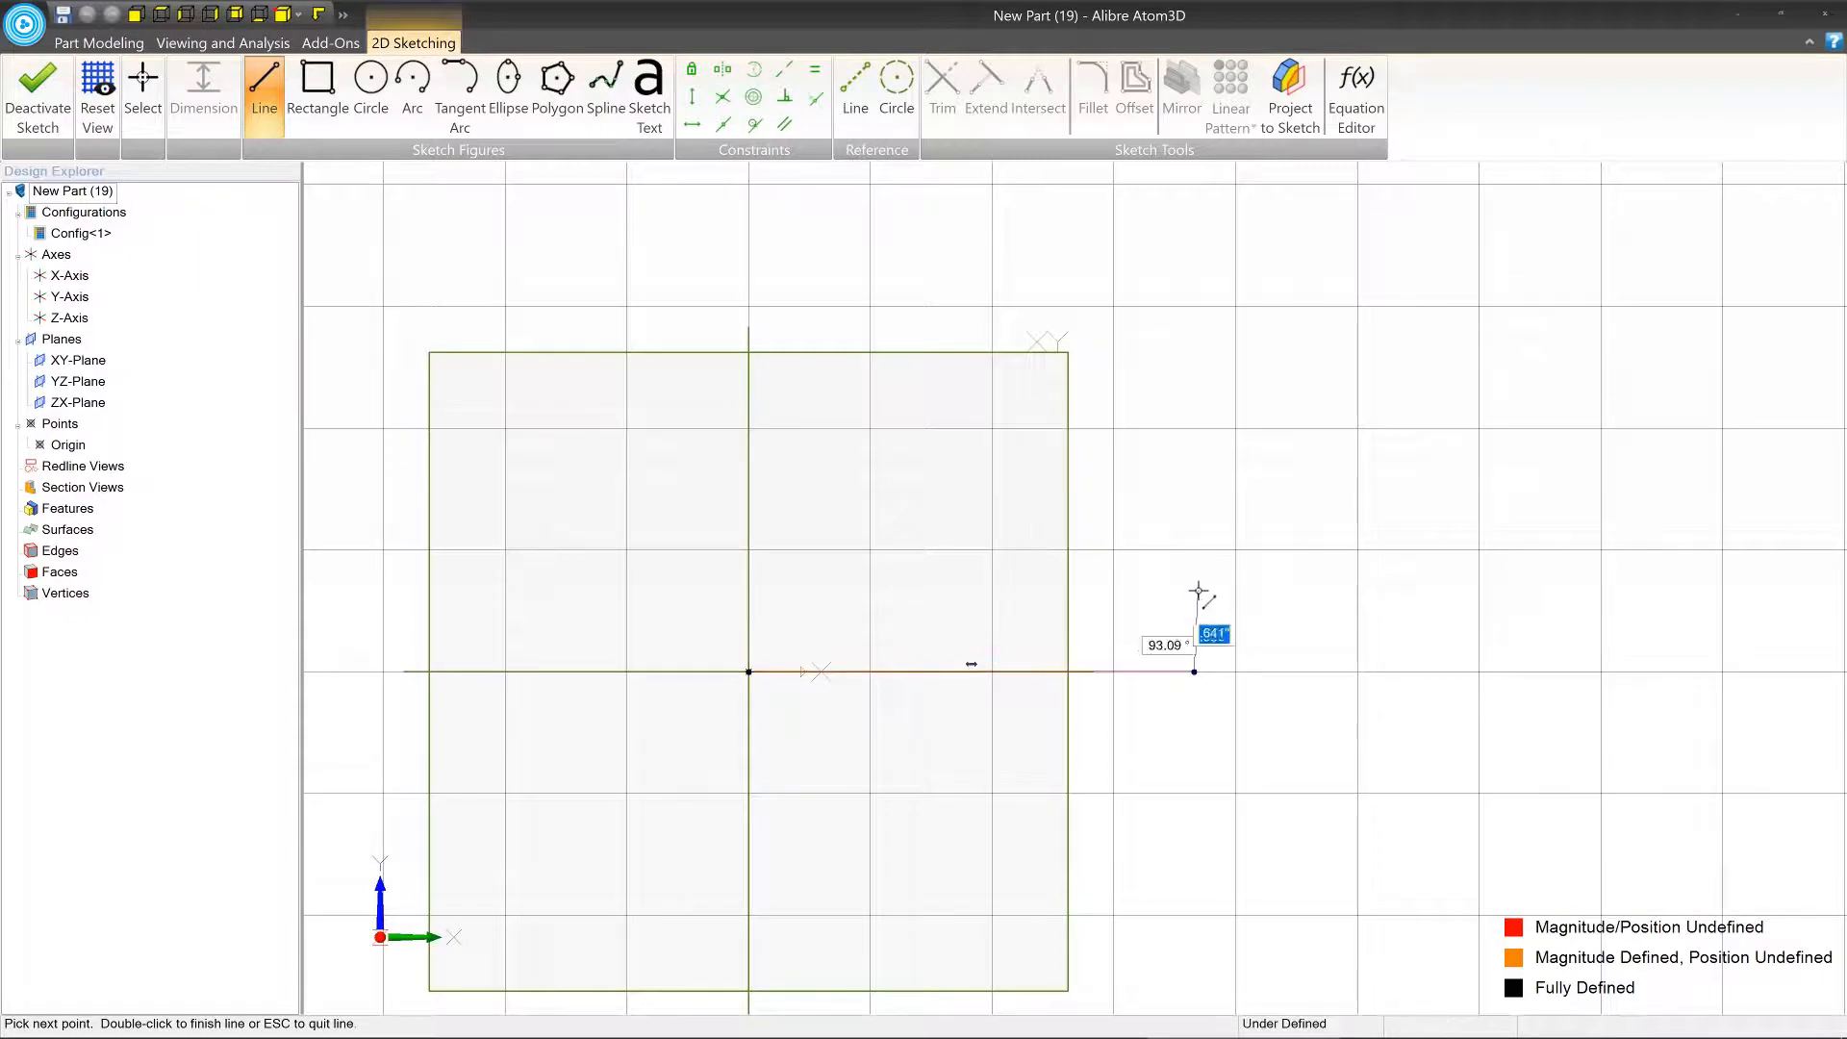
click(1175, 592)
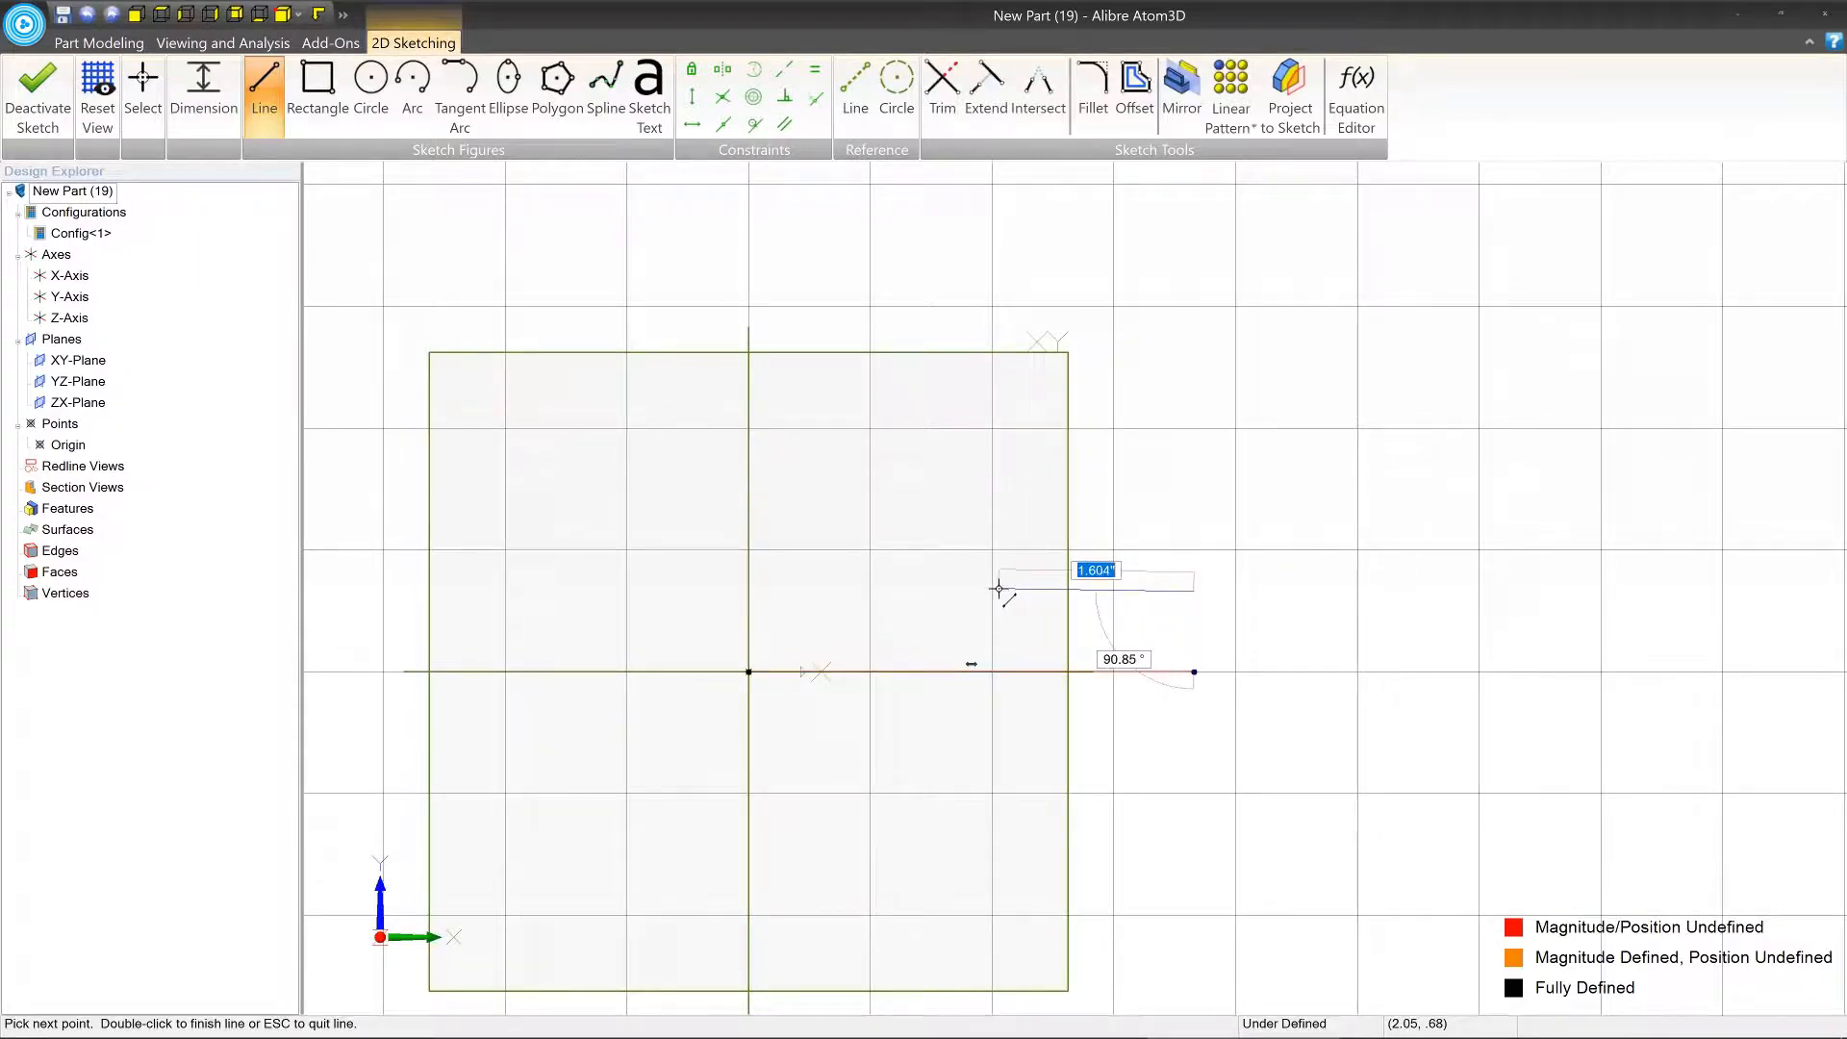
key(Escape)
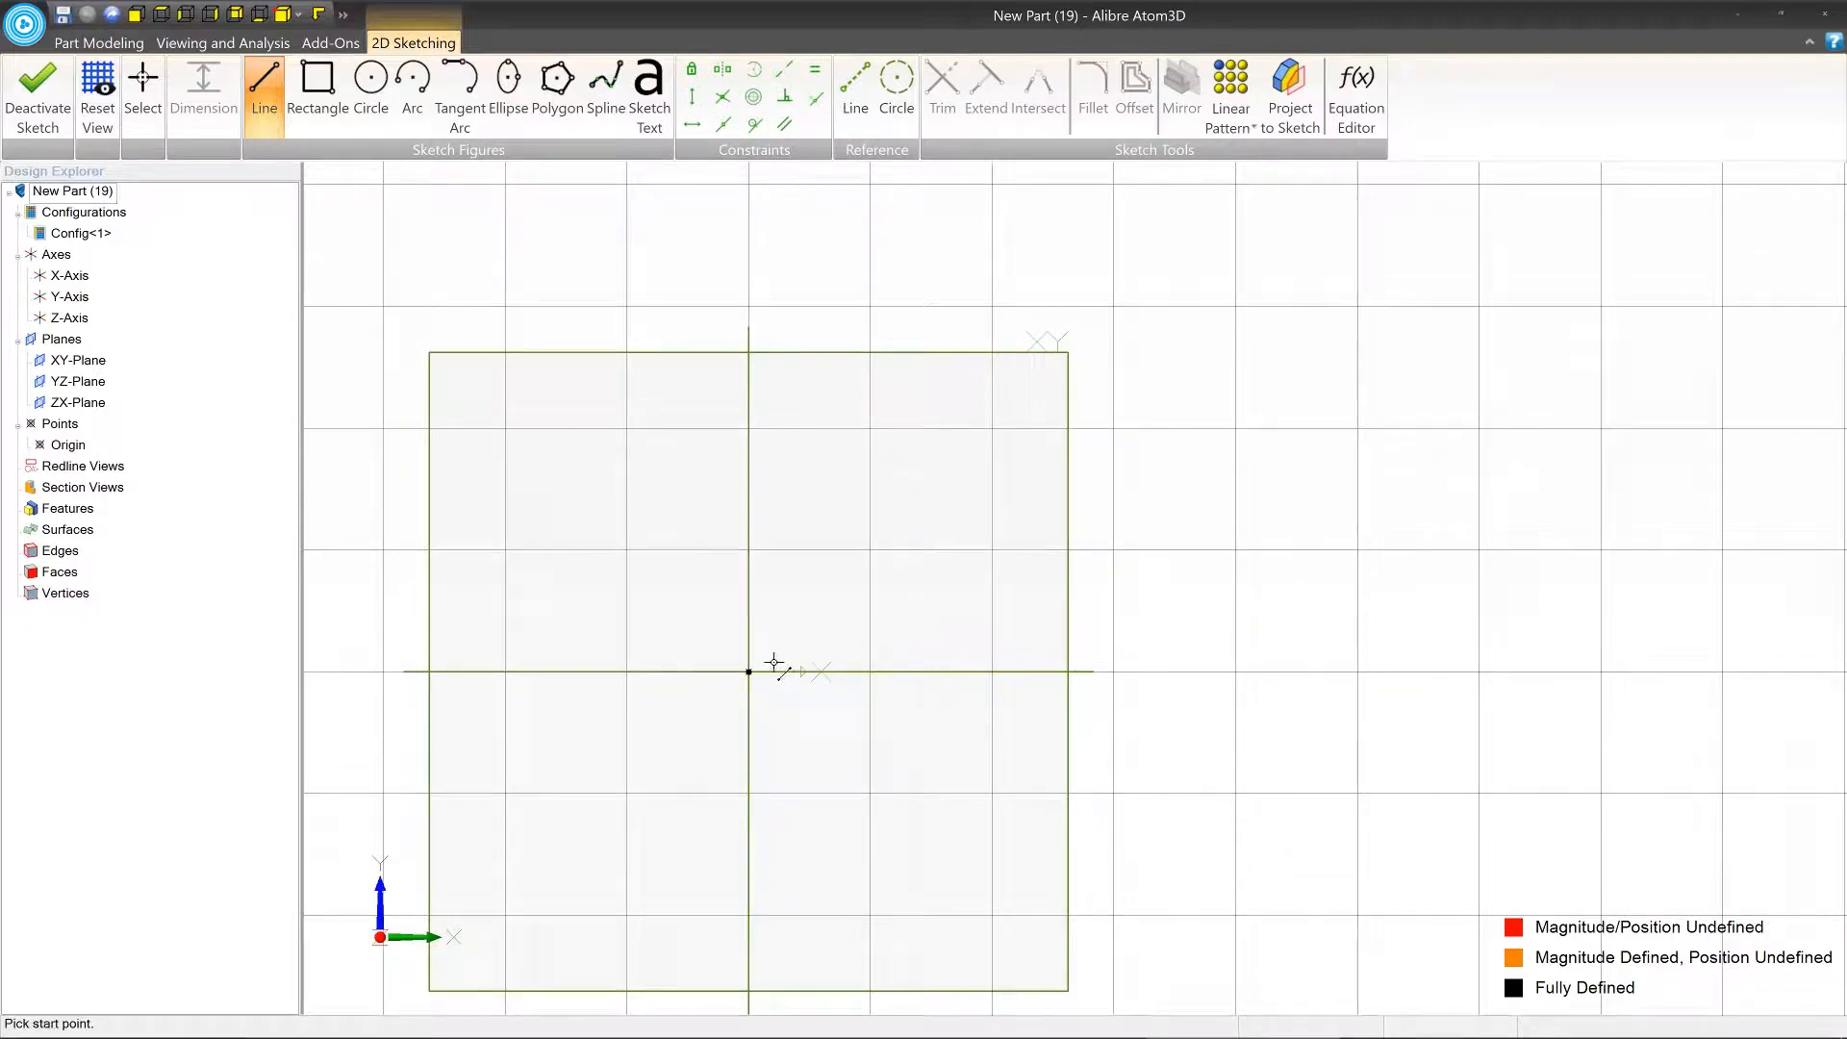
Try a line from the origin with a length of 4 in and an angle of 20°, and undo it.
click(748, 672)
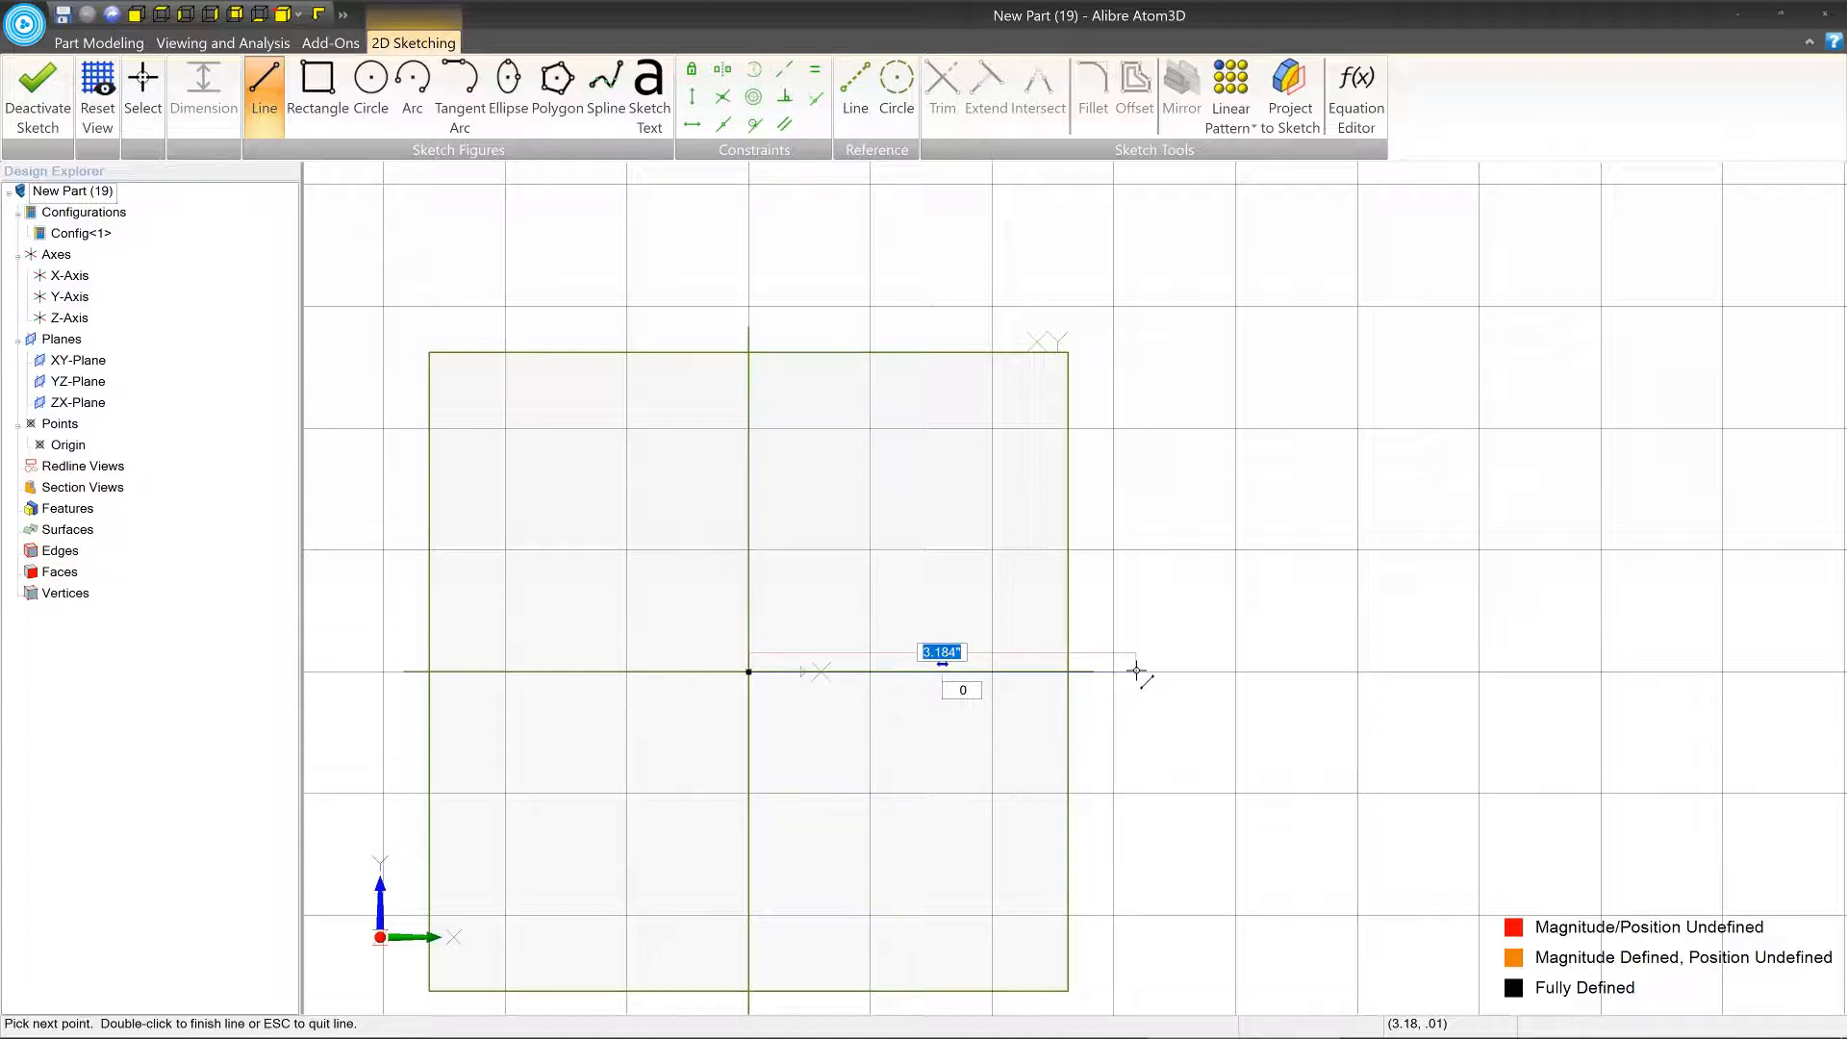
text(4)
key(Tab)
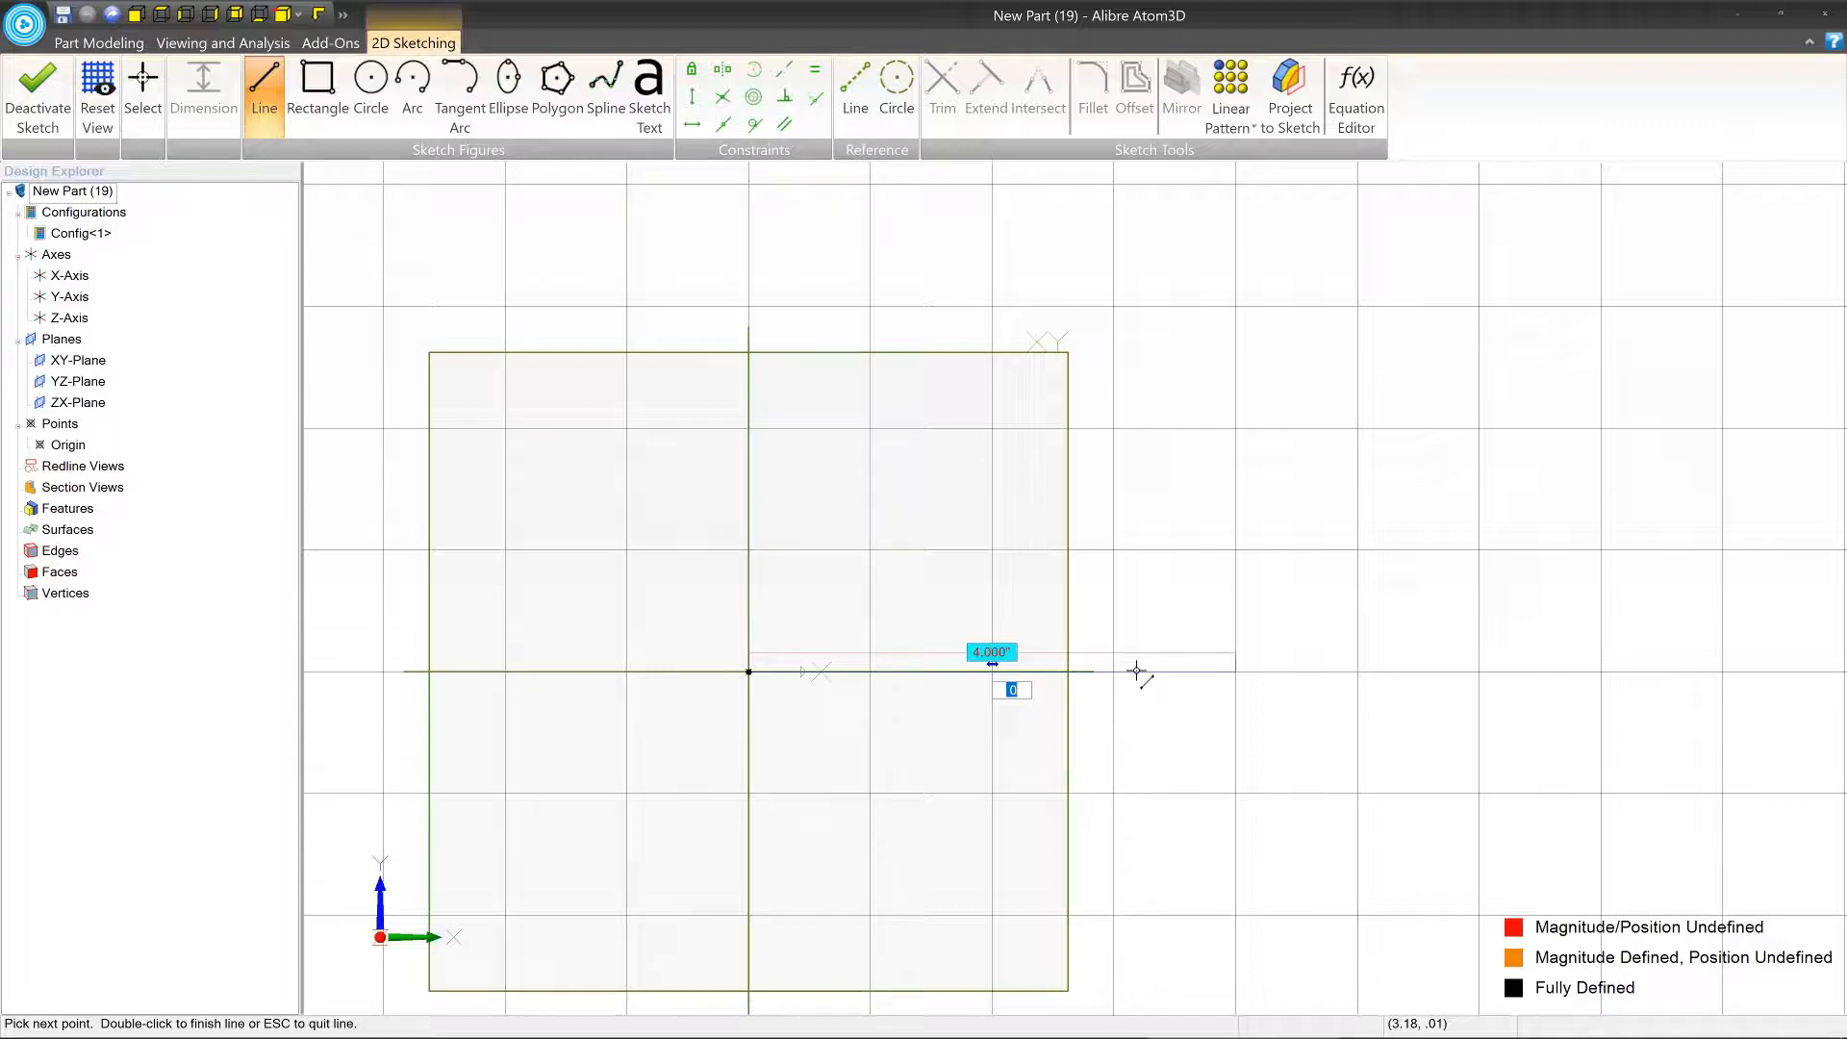
text(20)
key(Tab)
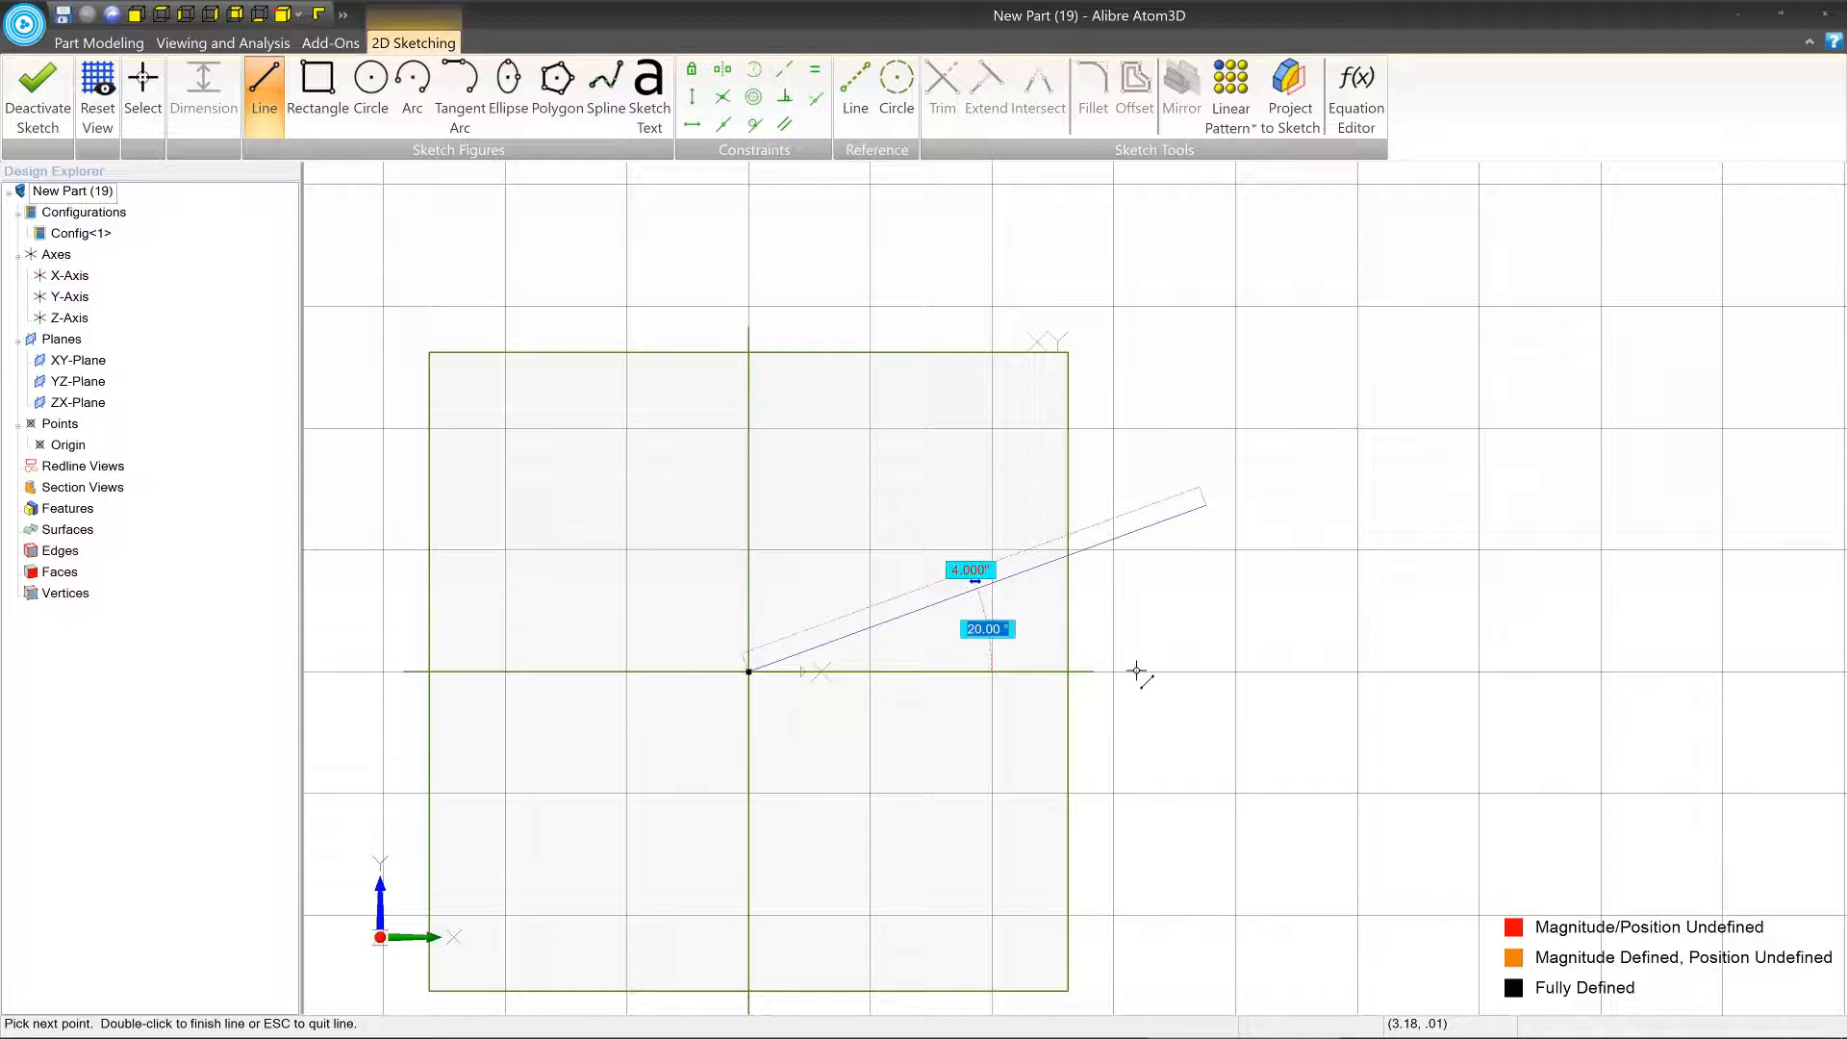
key(Tab)
click(1208, 513)
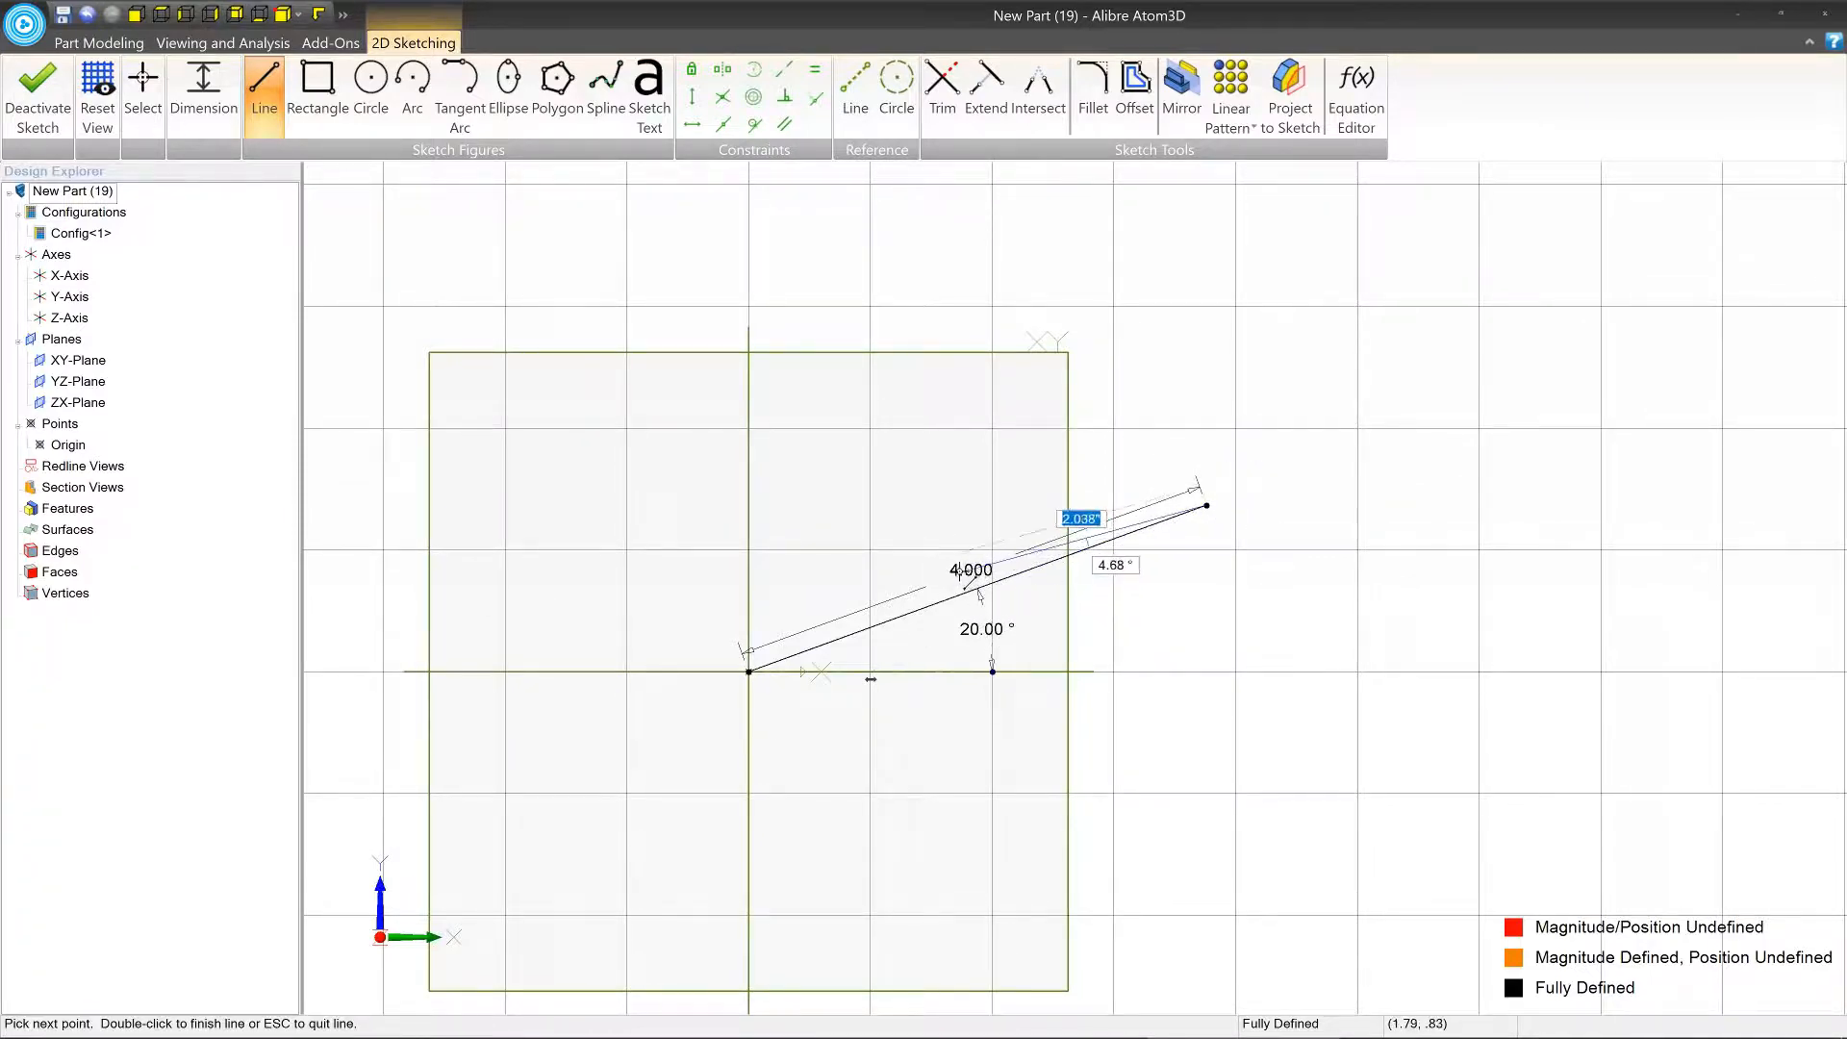
key(ctrl+z)
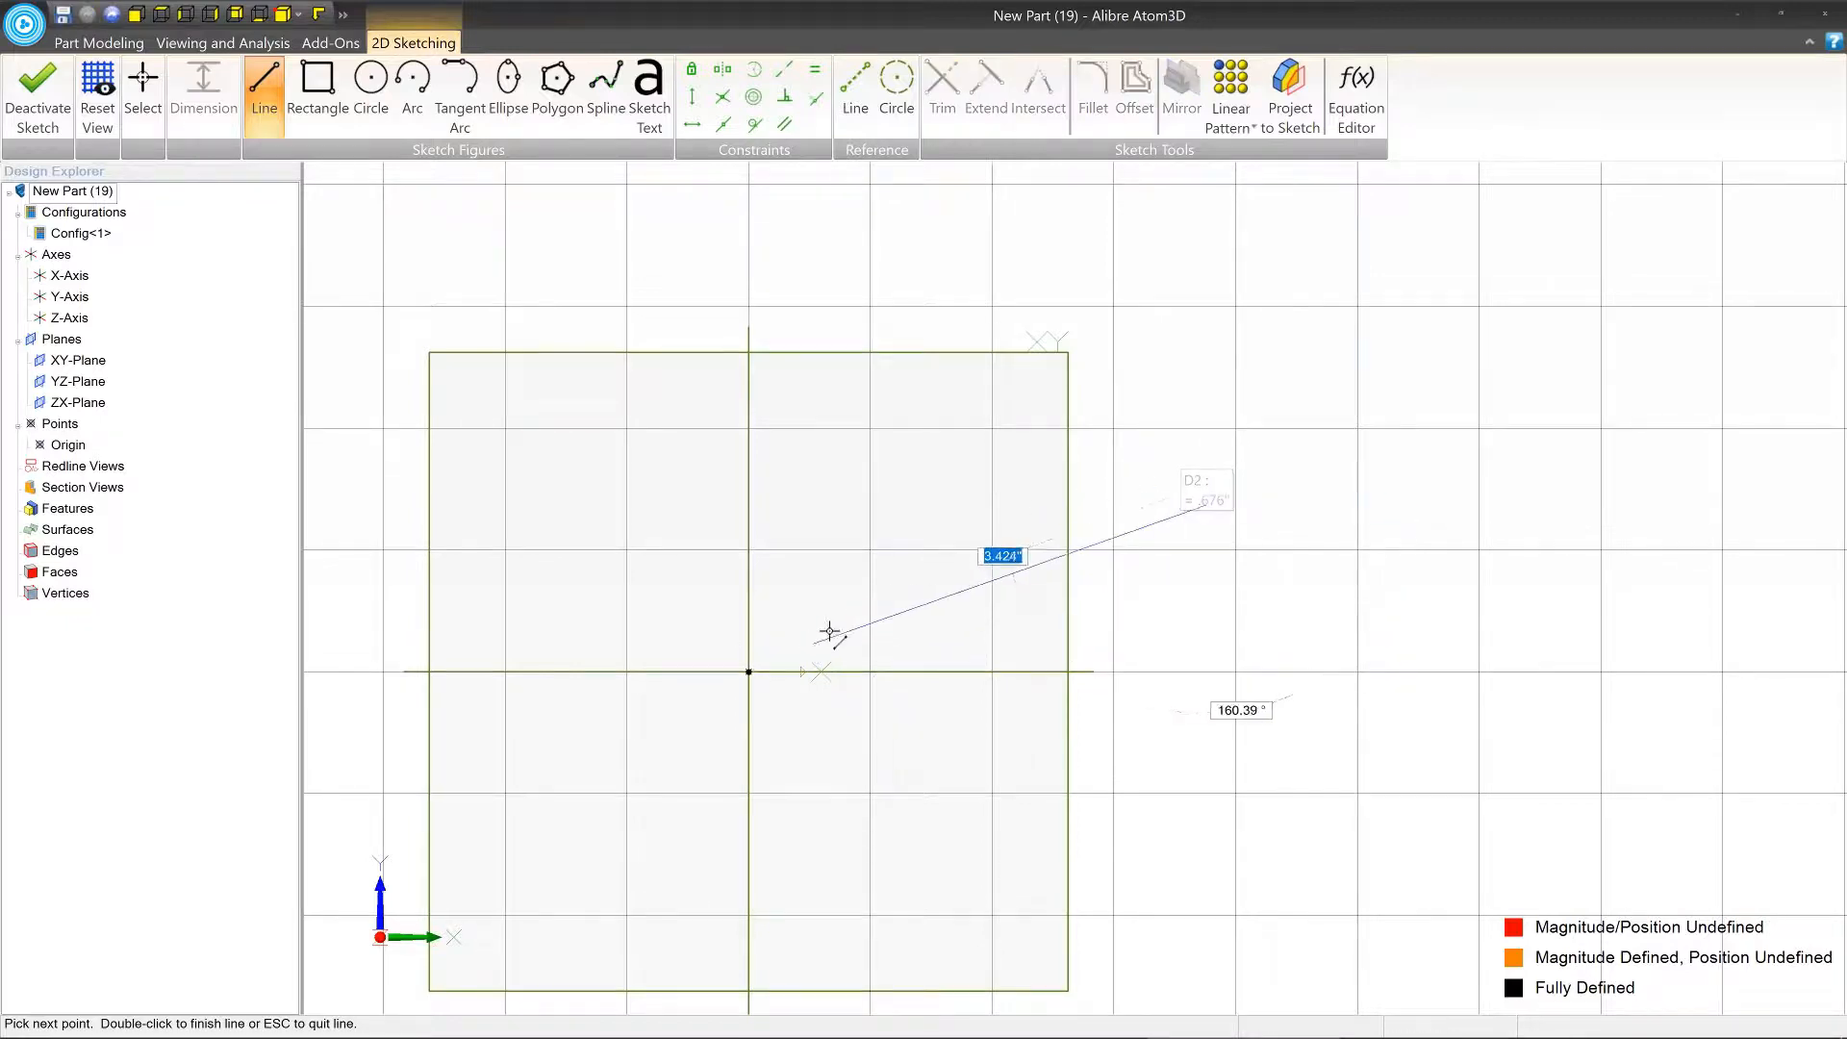
key(Escape)
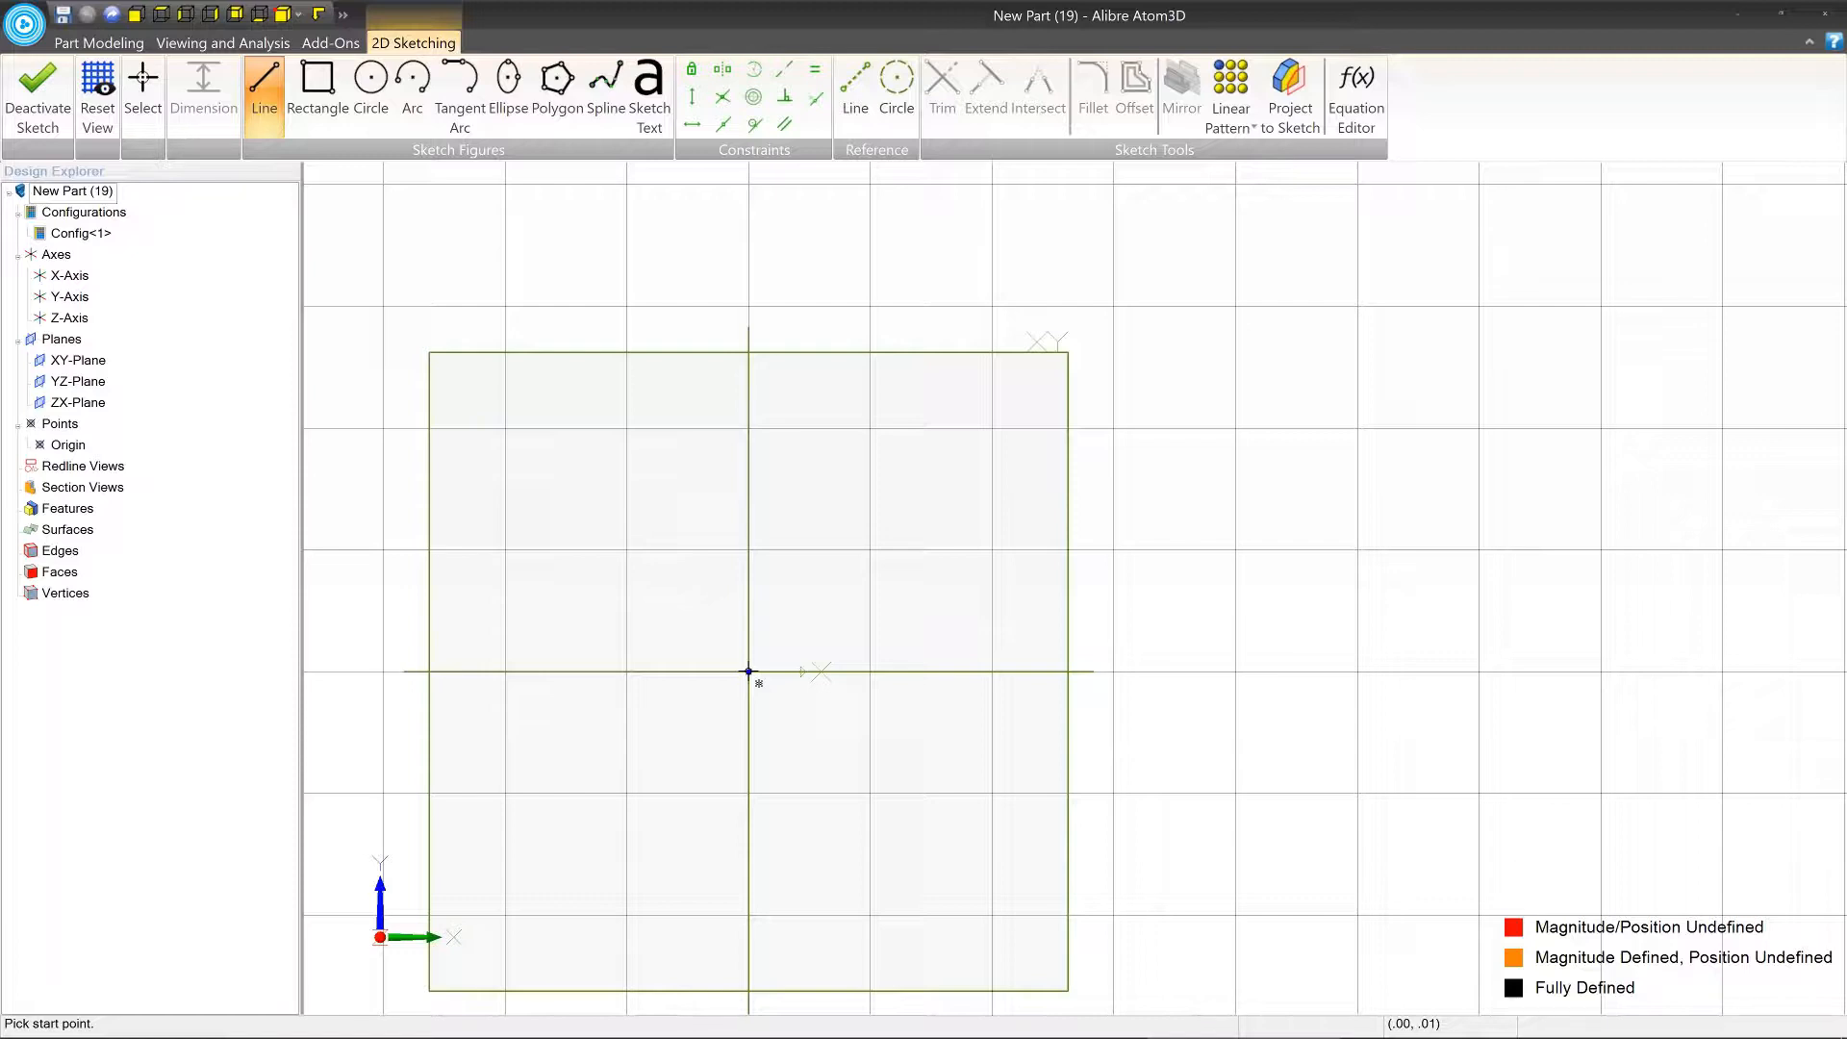
Sketch a 4 in horizontal line from the origin along the X-axis and a 0.25 in vertical line up from its end.
click(749, 671)
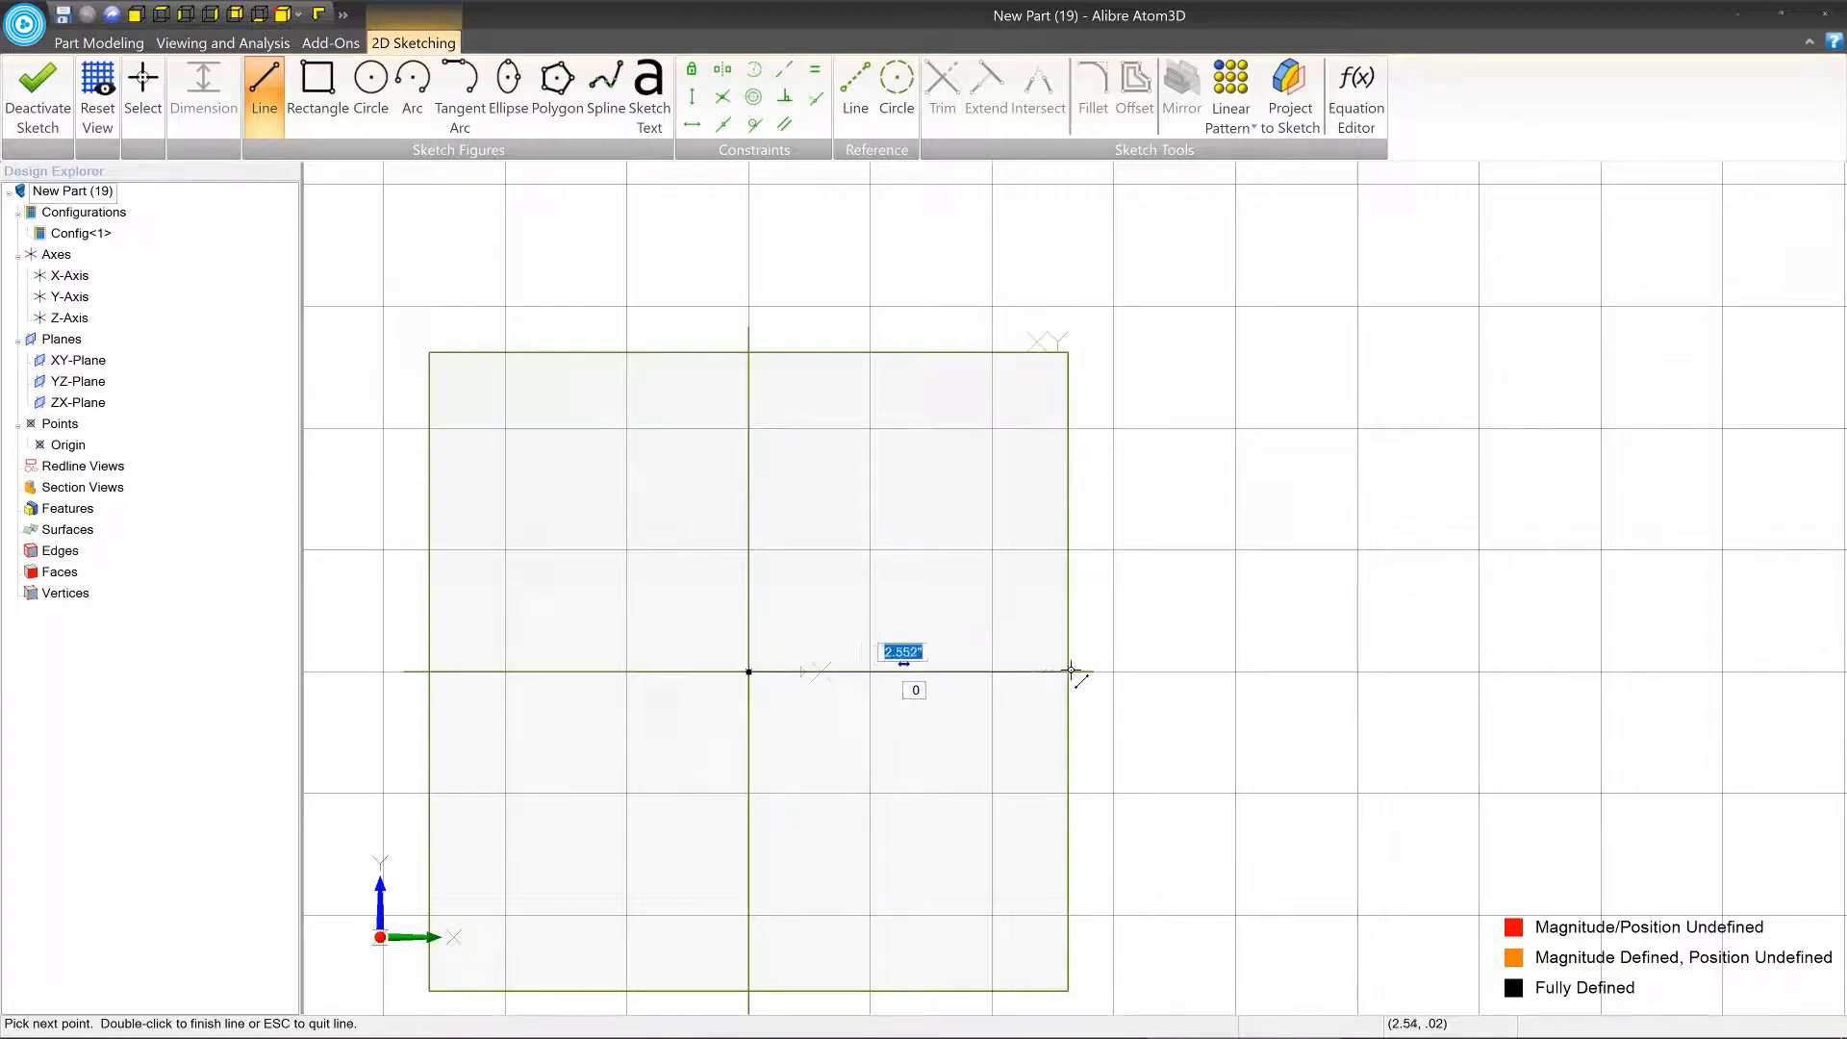
text(4)
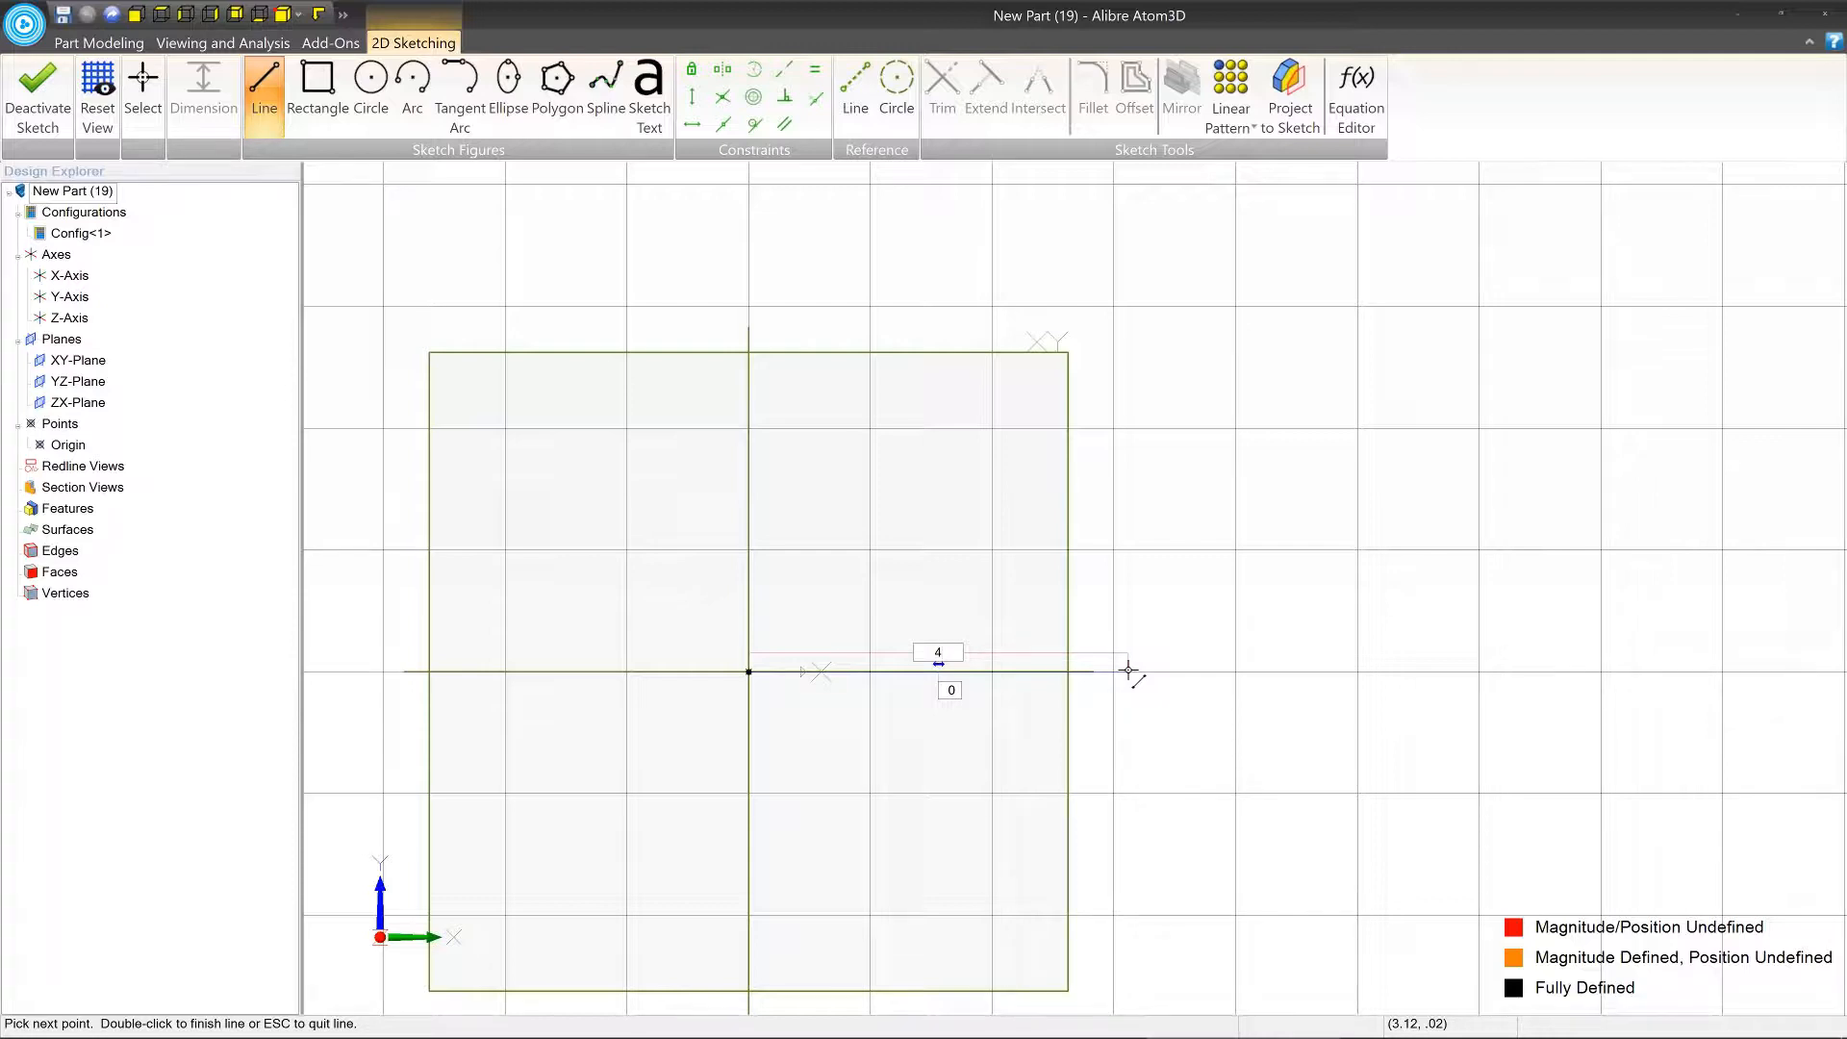
key(Return)
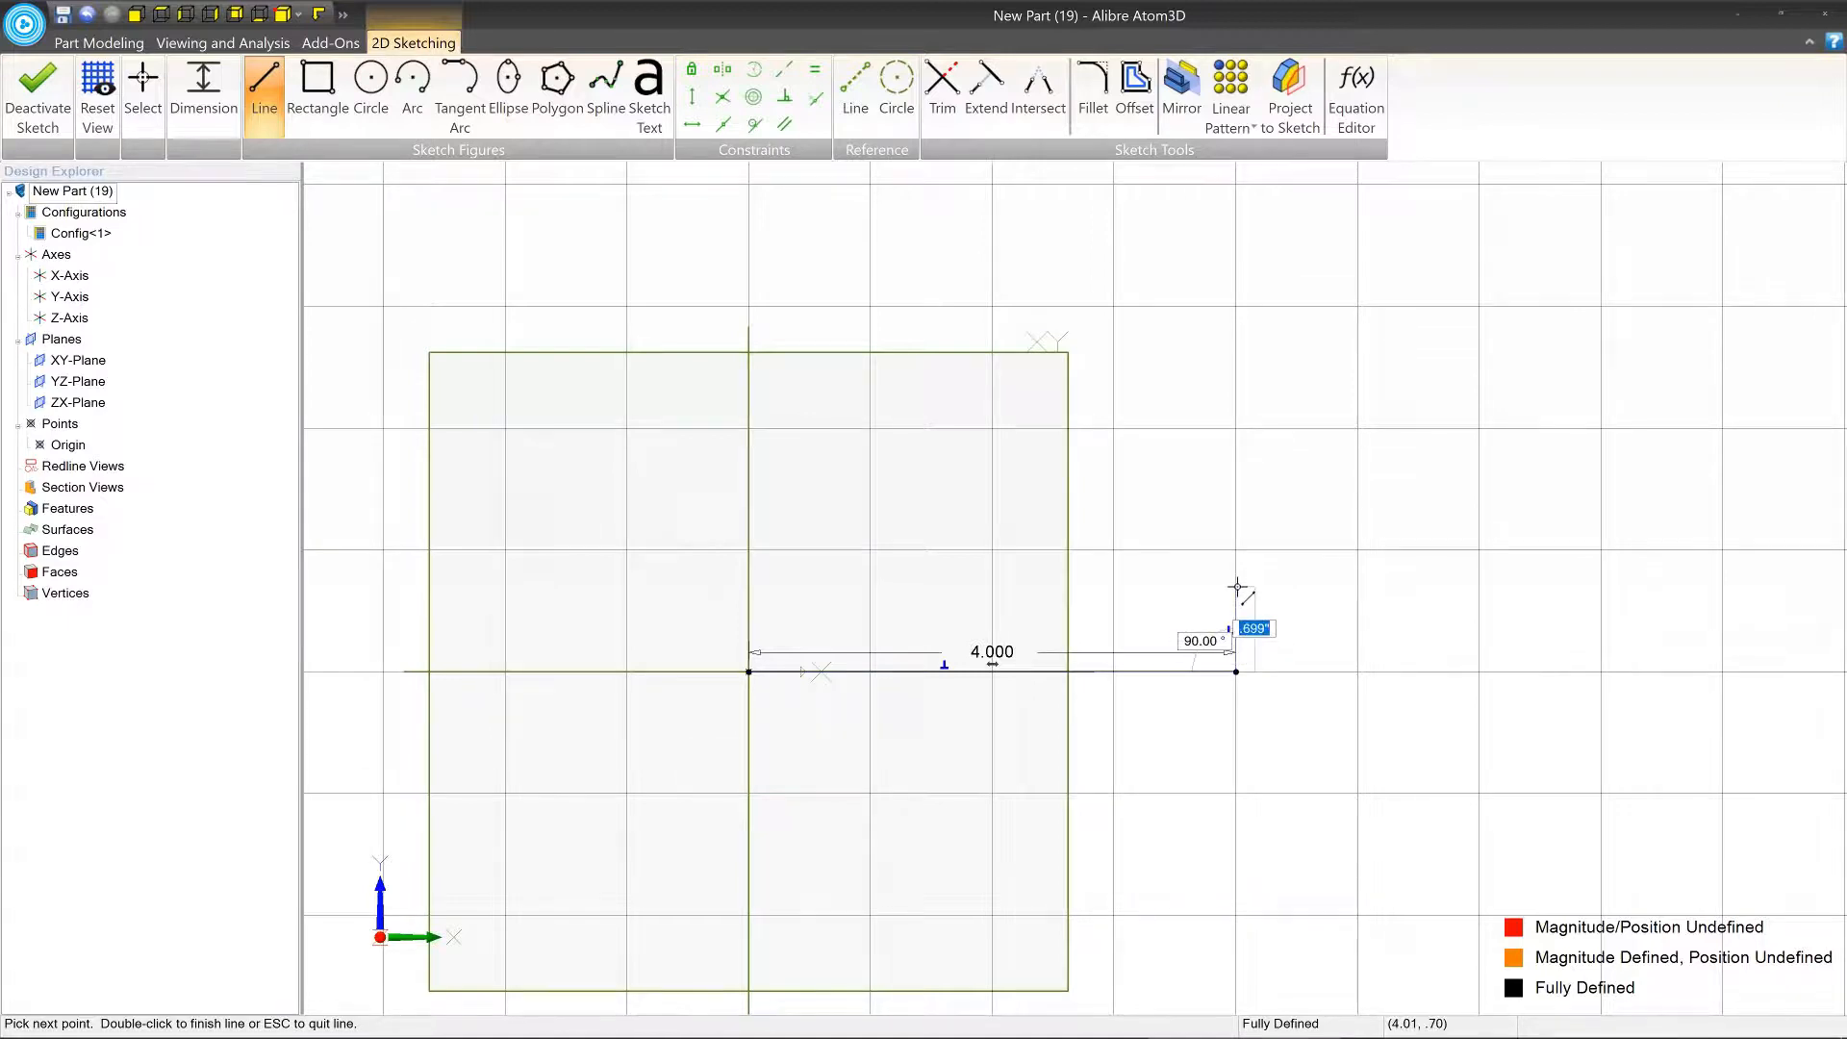
text(.25)
key(Return)
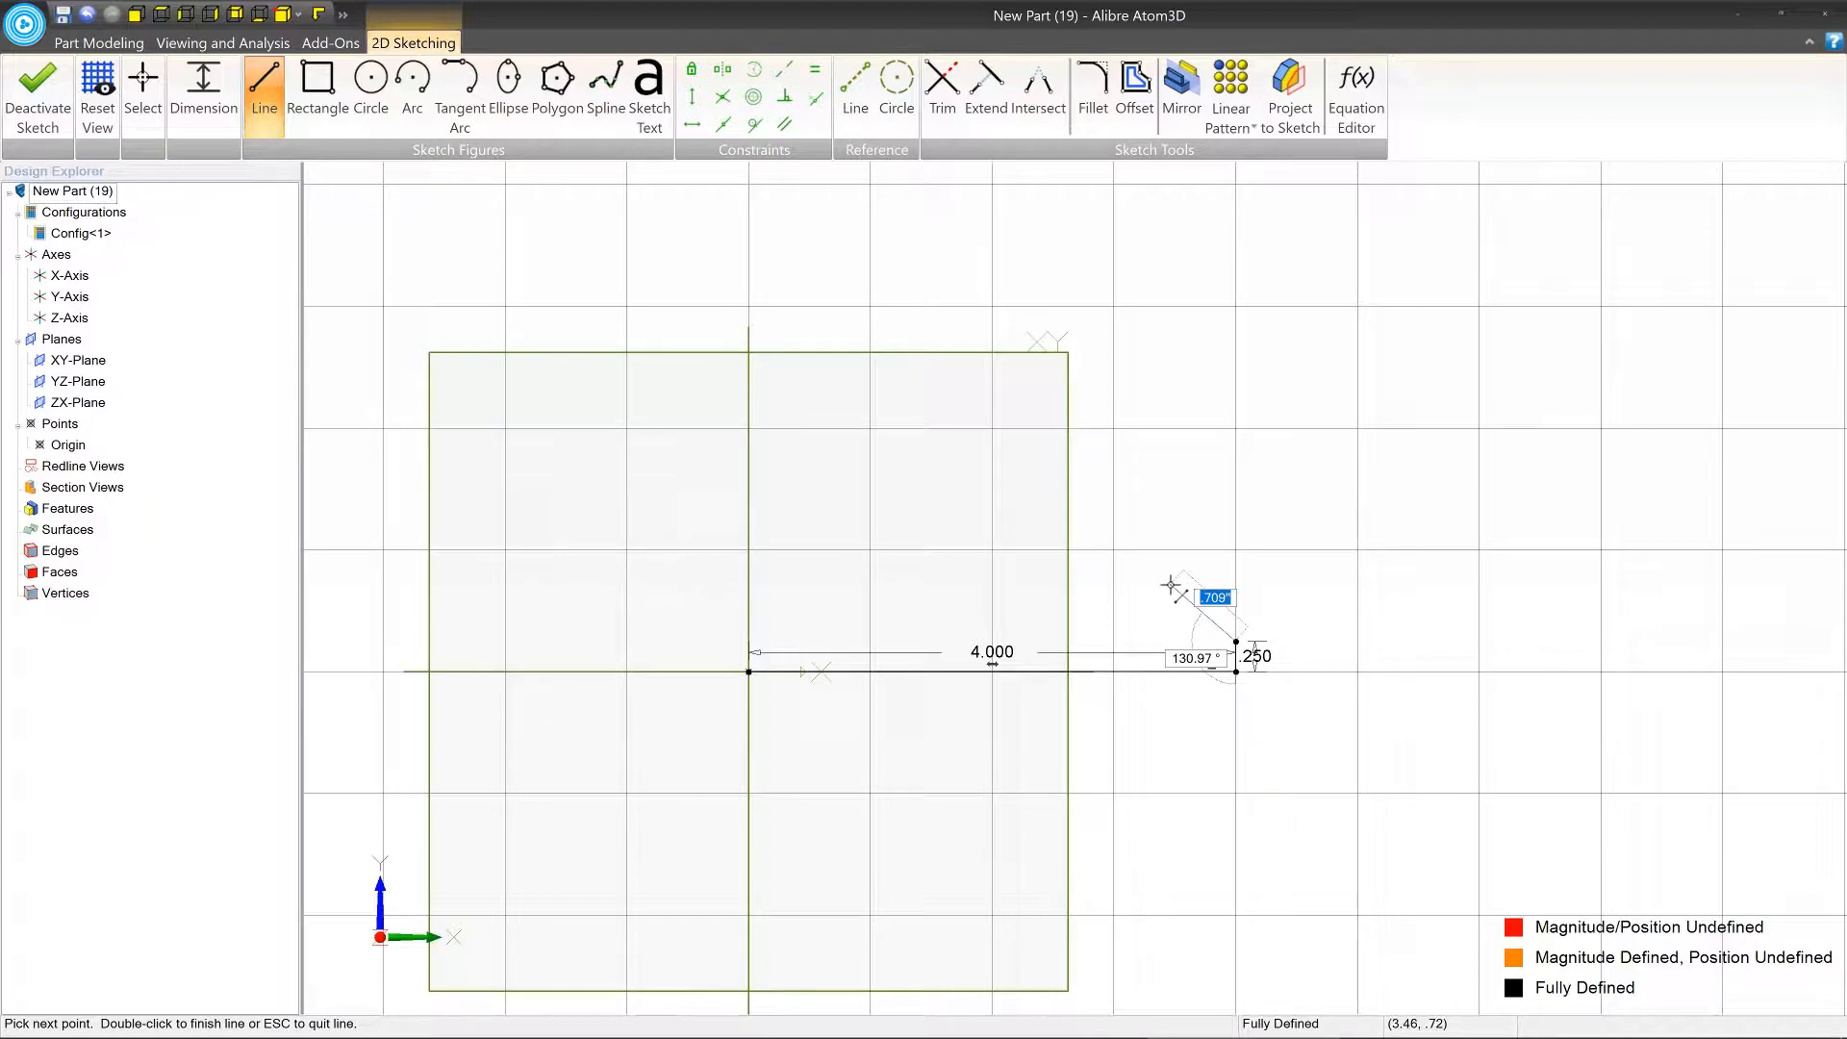
Continue the profile with a 0.5 in slanted line at 135° to the short vertical edge.
text(.5)
key(Tab)
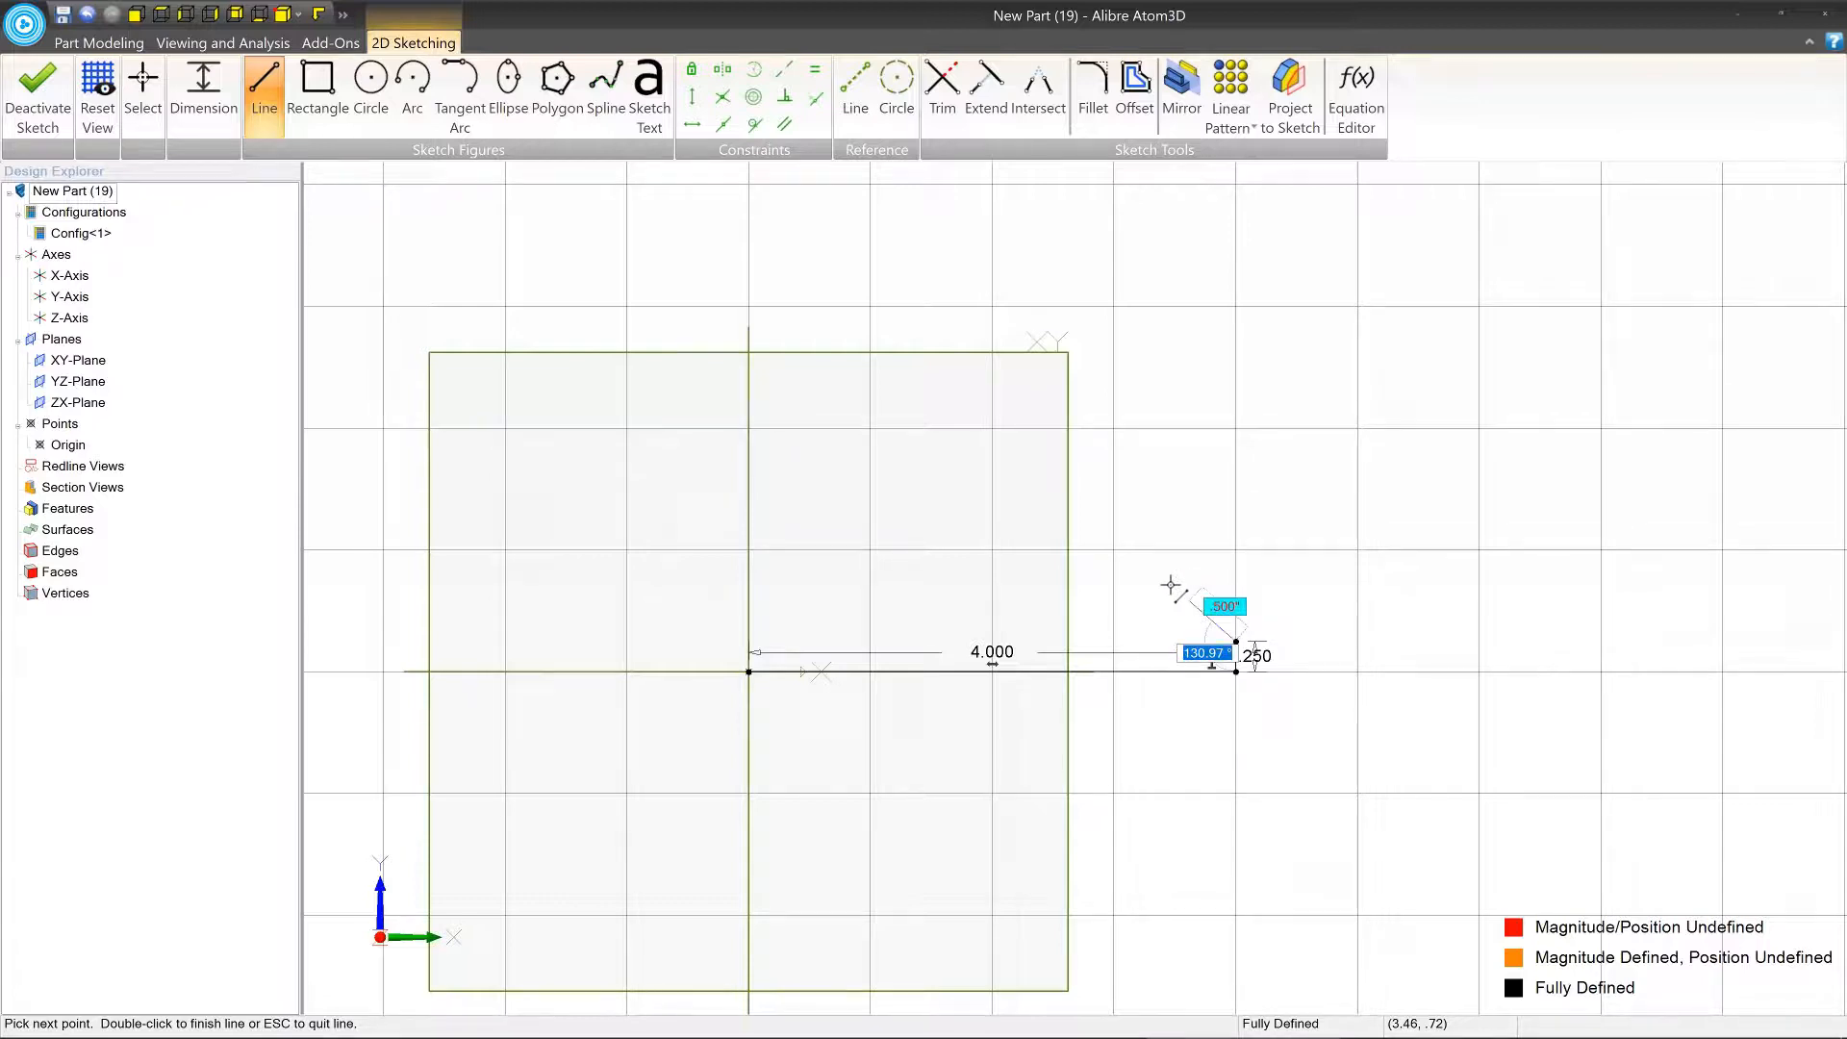
text(135)
key(Tab)
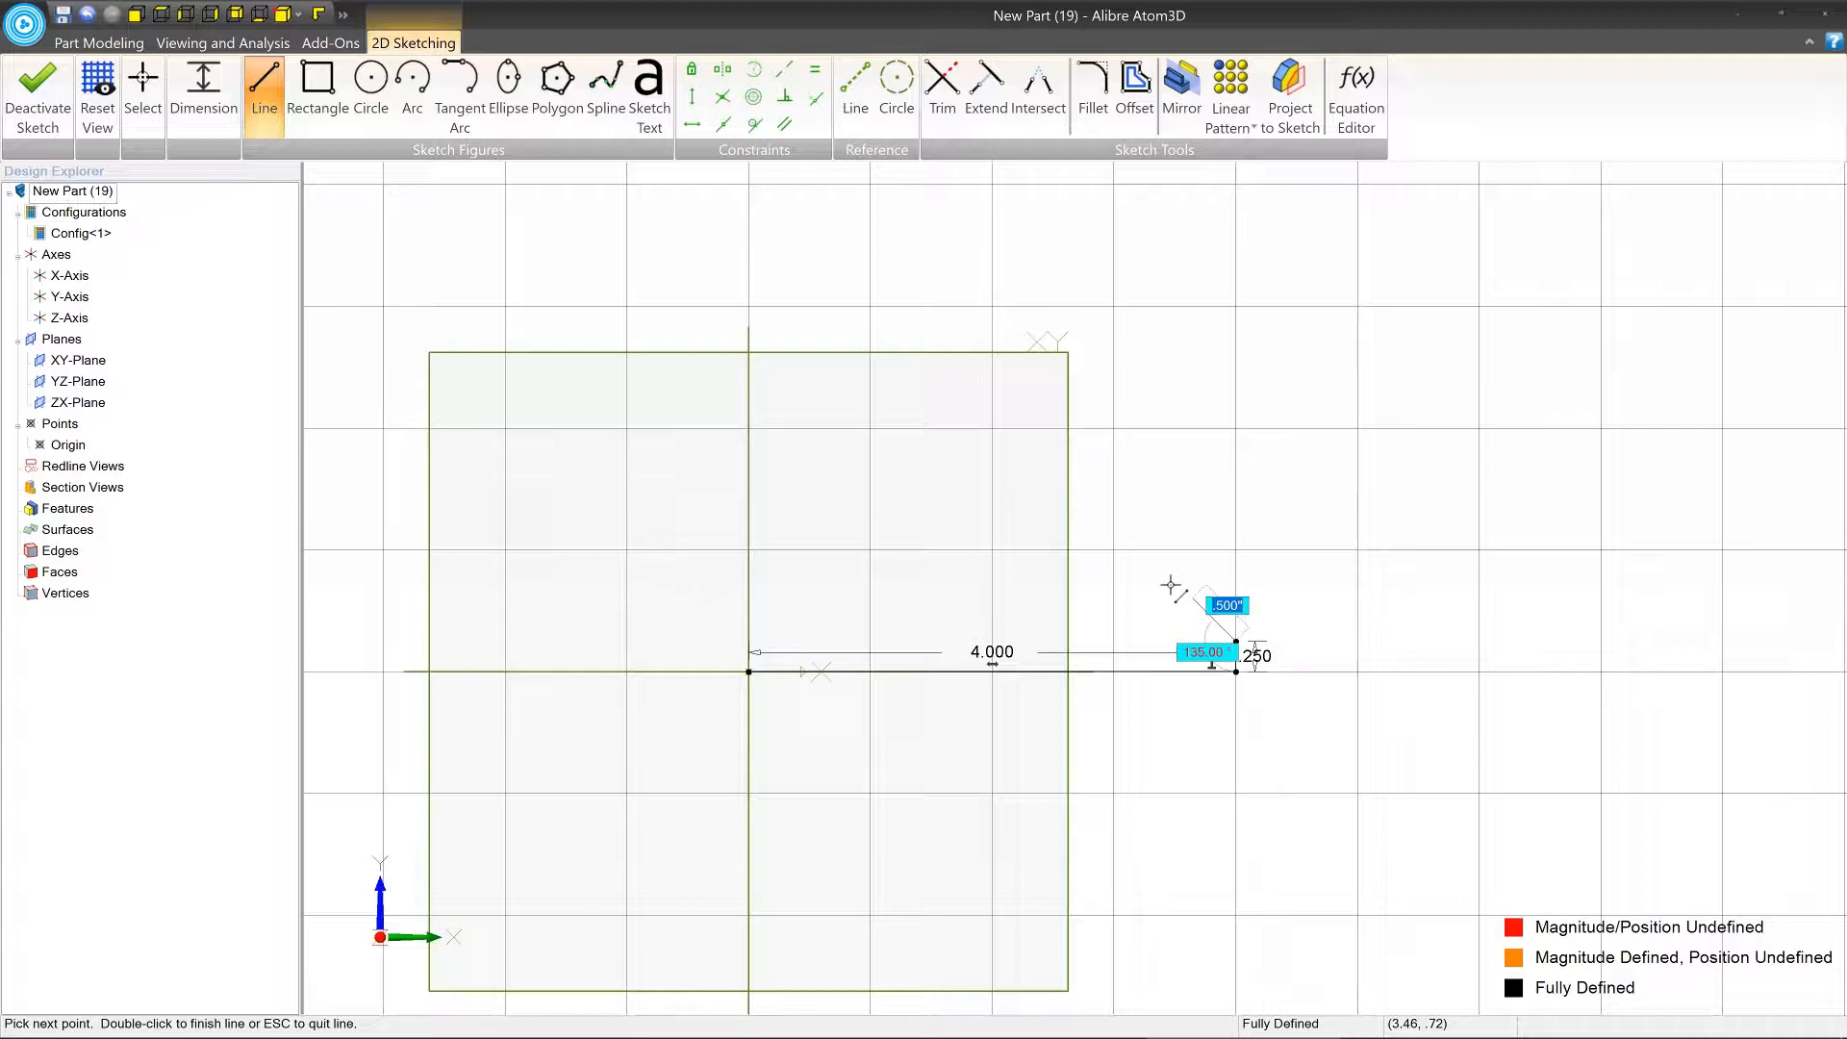
key(Return)
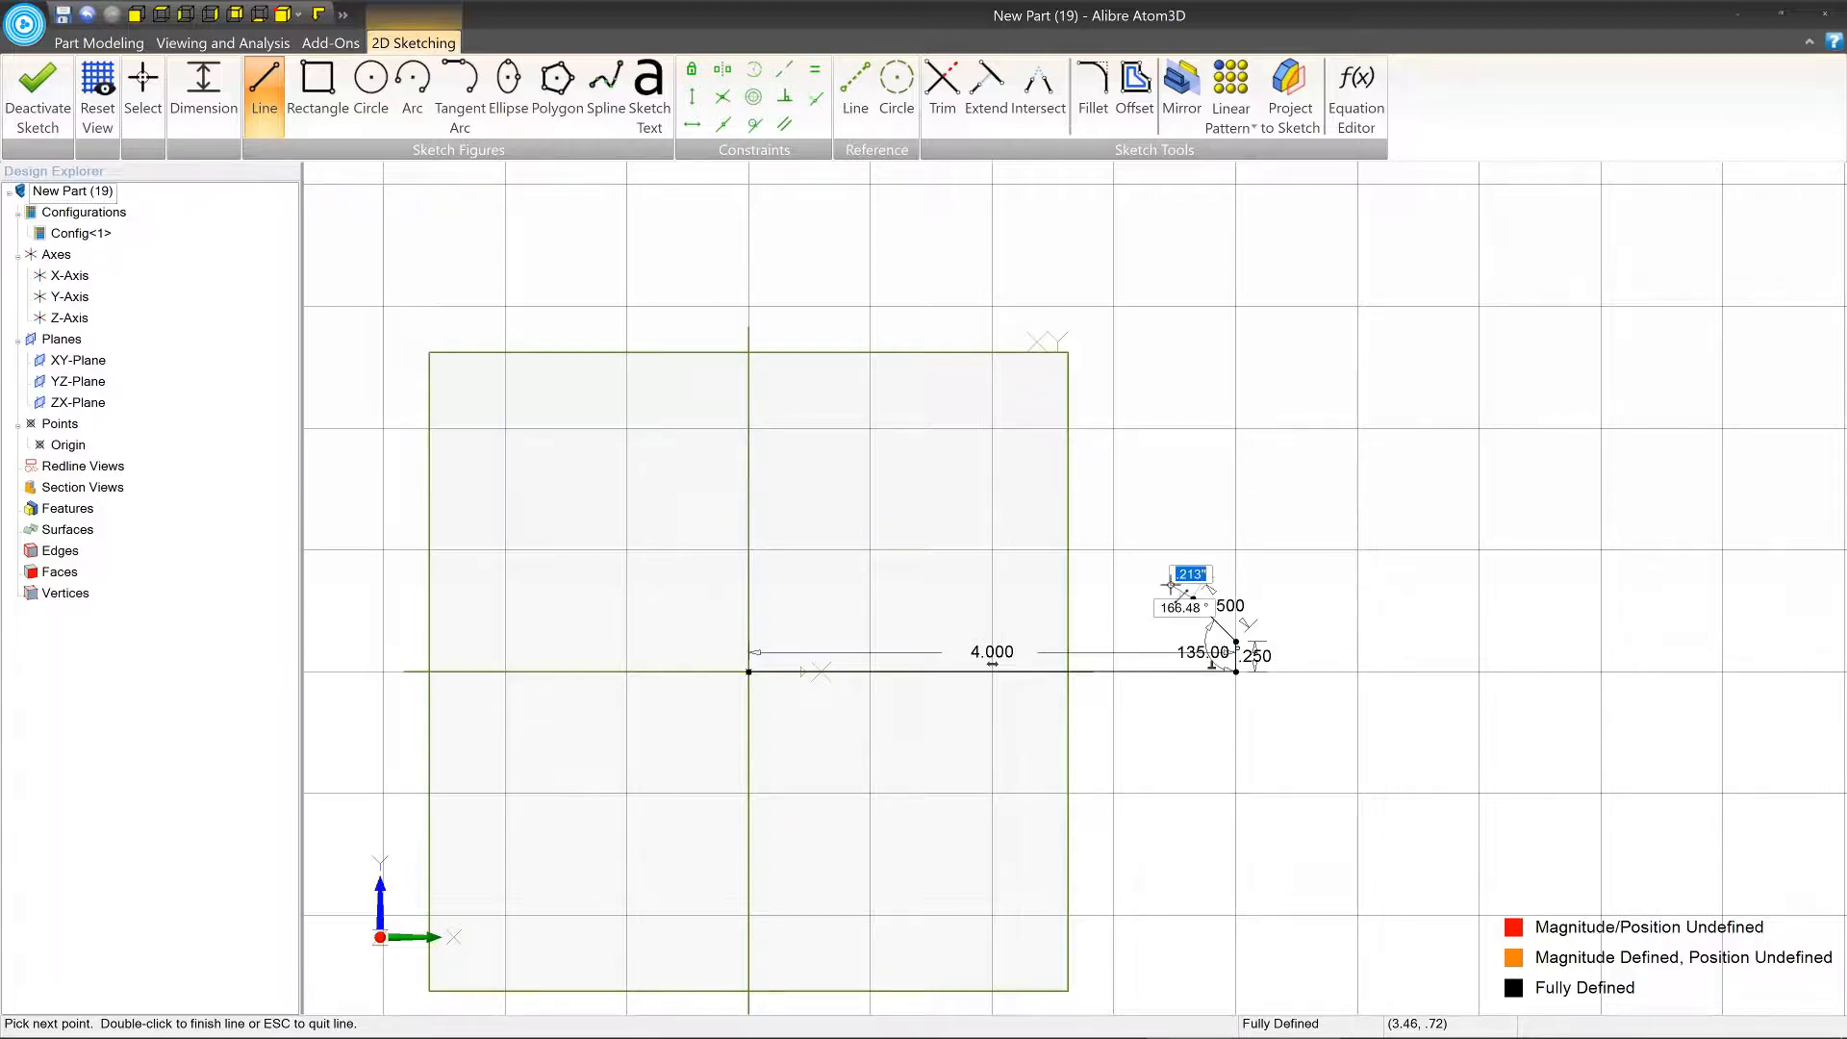
Close the profile with a horizontal line about 2.73 in long, a vertical riser, a top line about 0.92 in long and a line down to the origin.
click(860, 598)
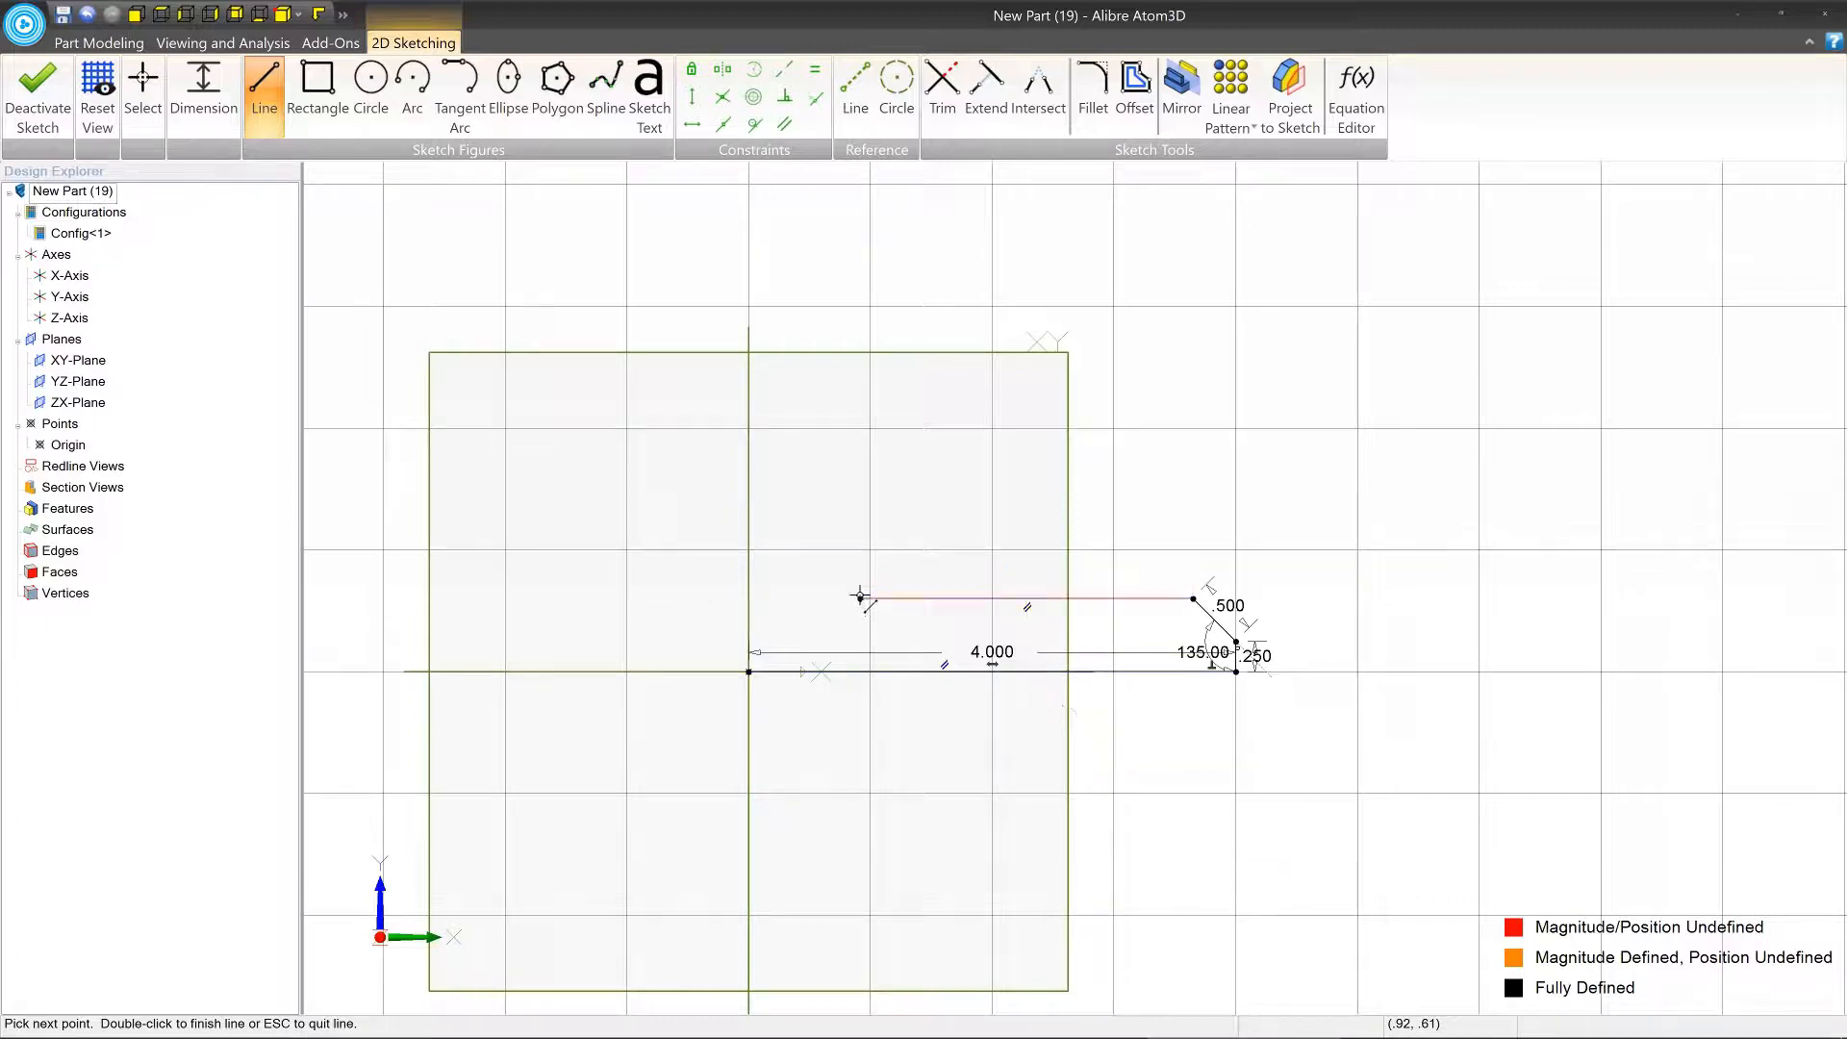
click(860, 331)
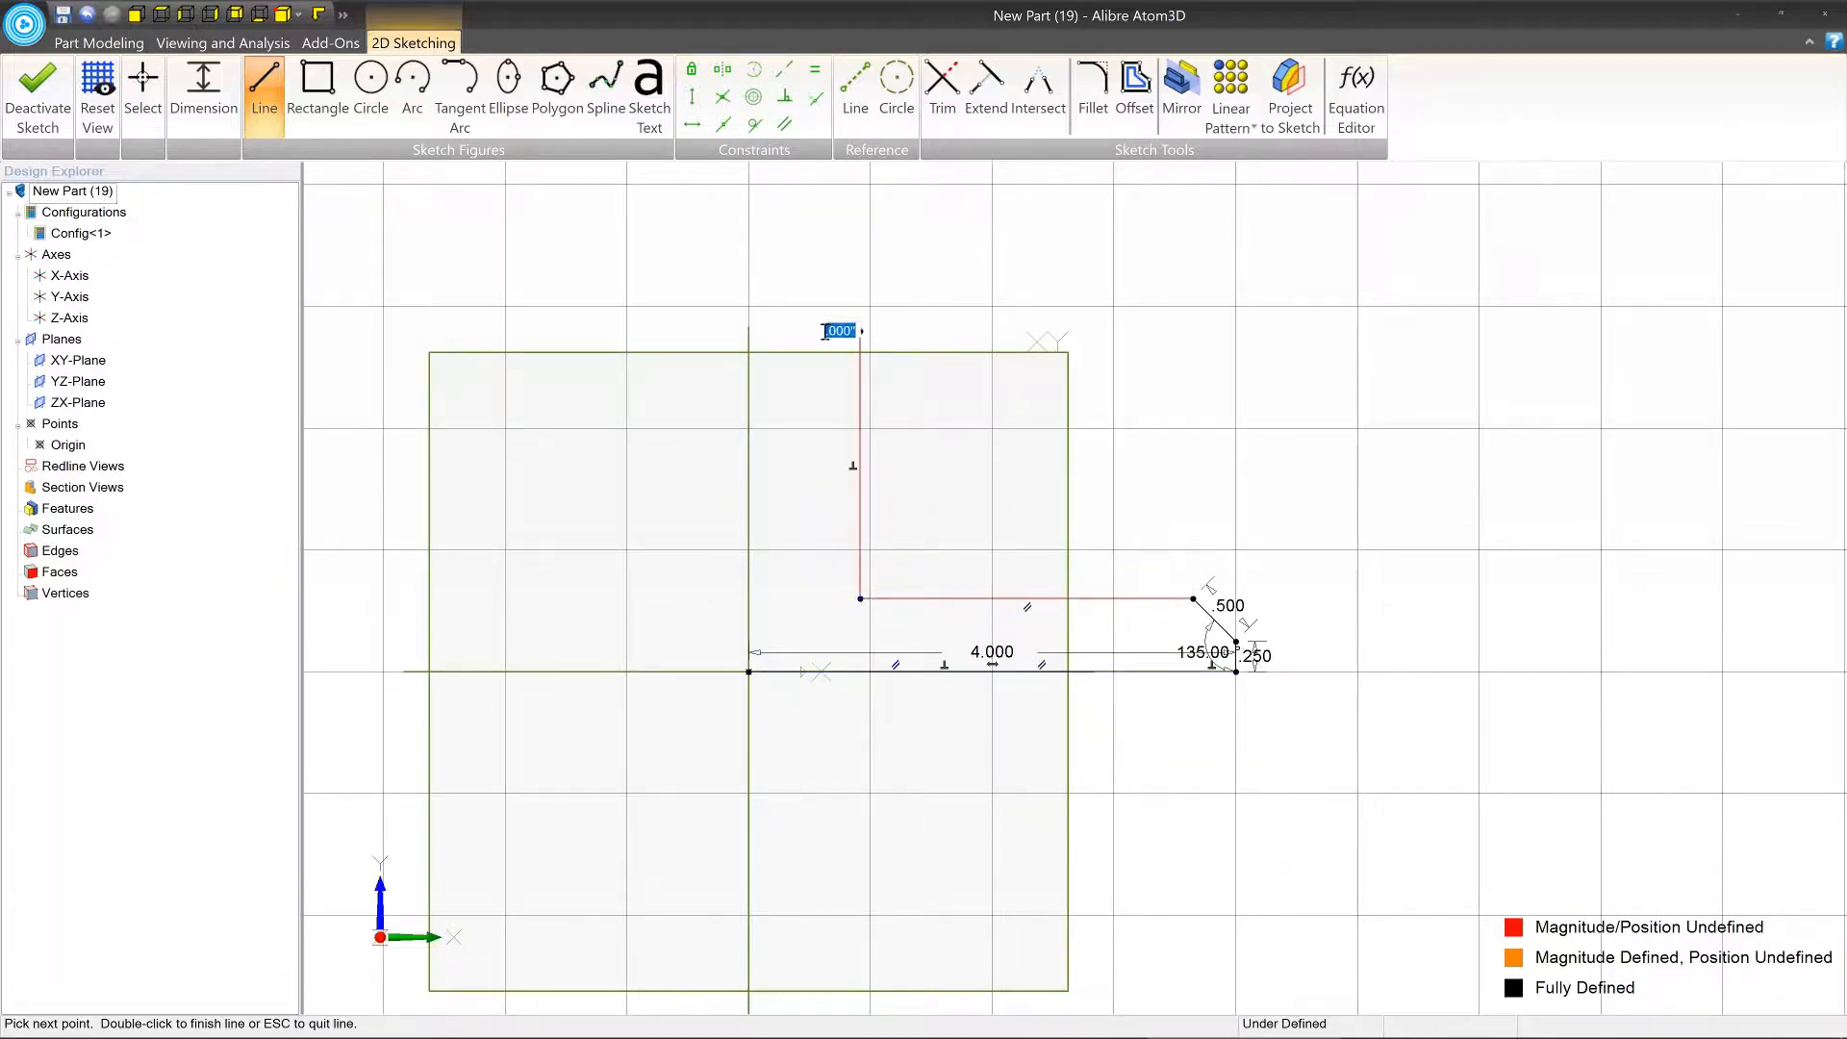
click(748, 330)
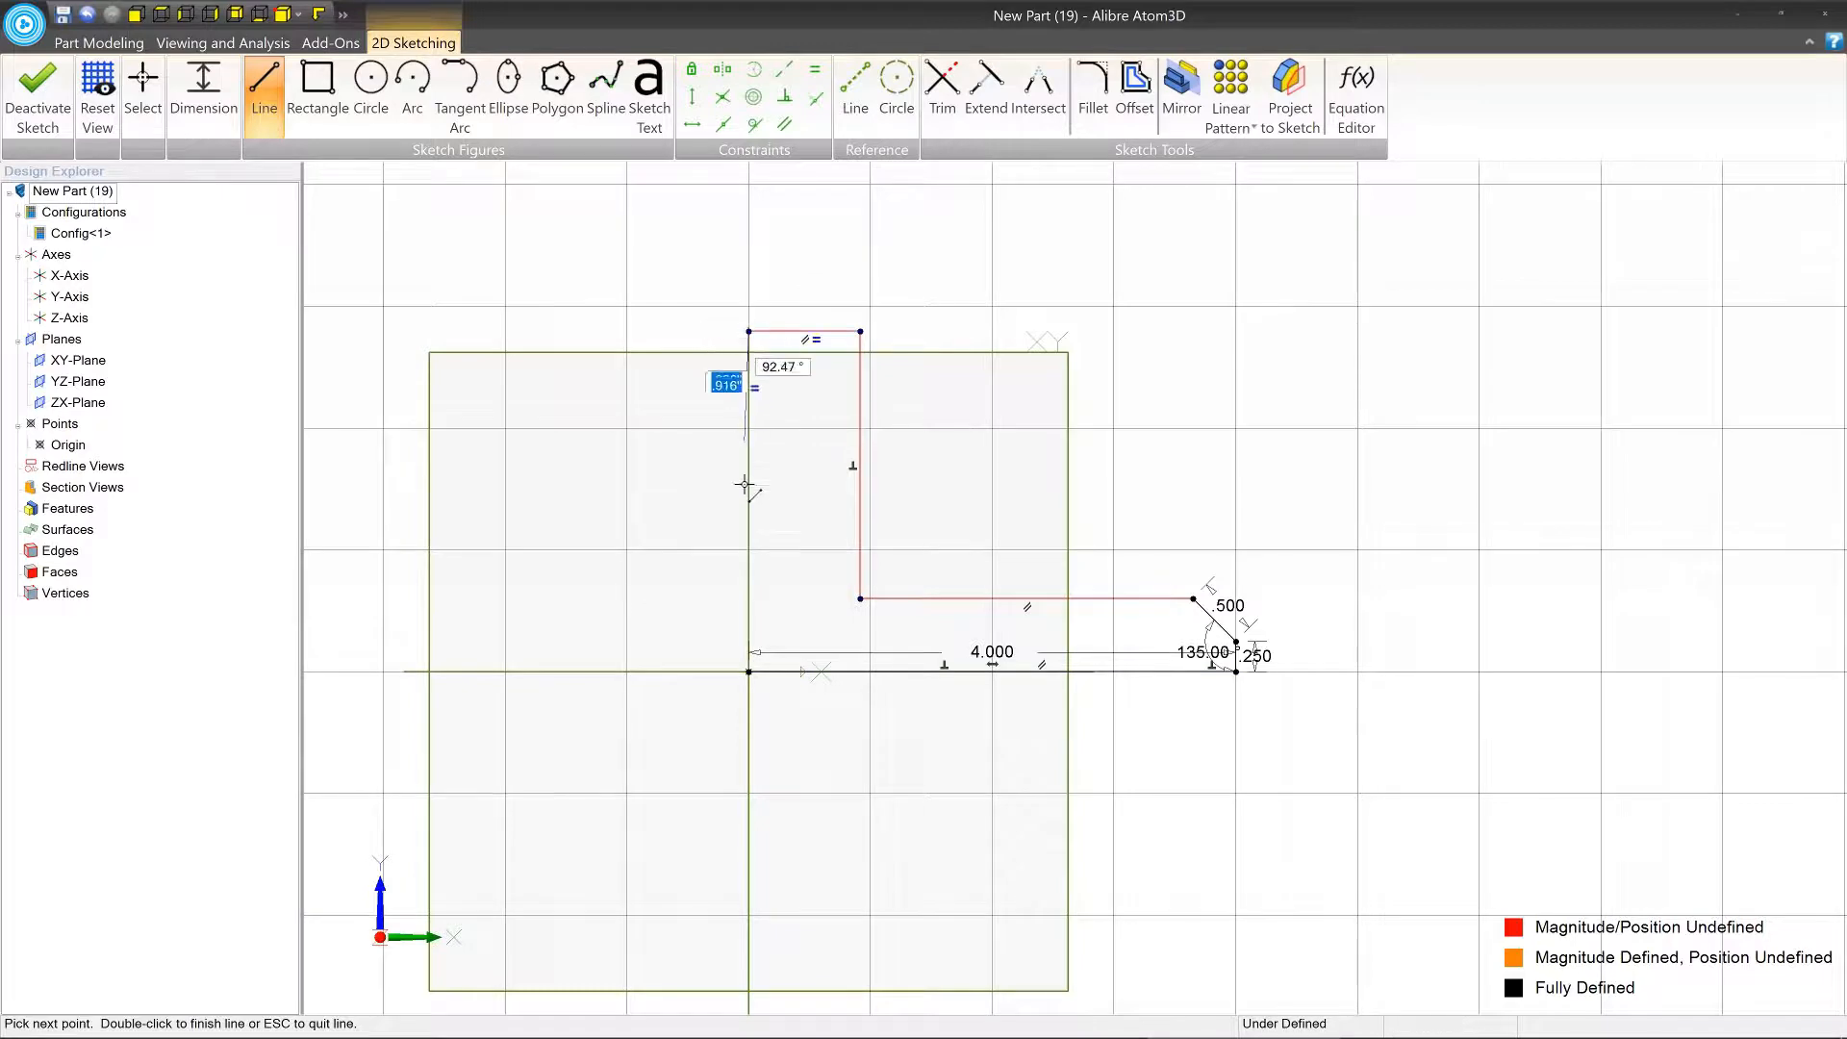
click(748, 670)
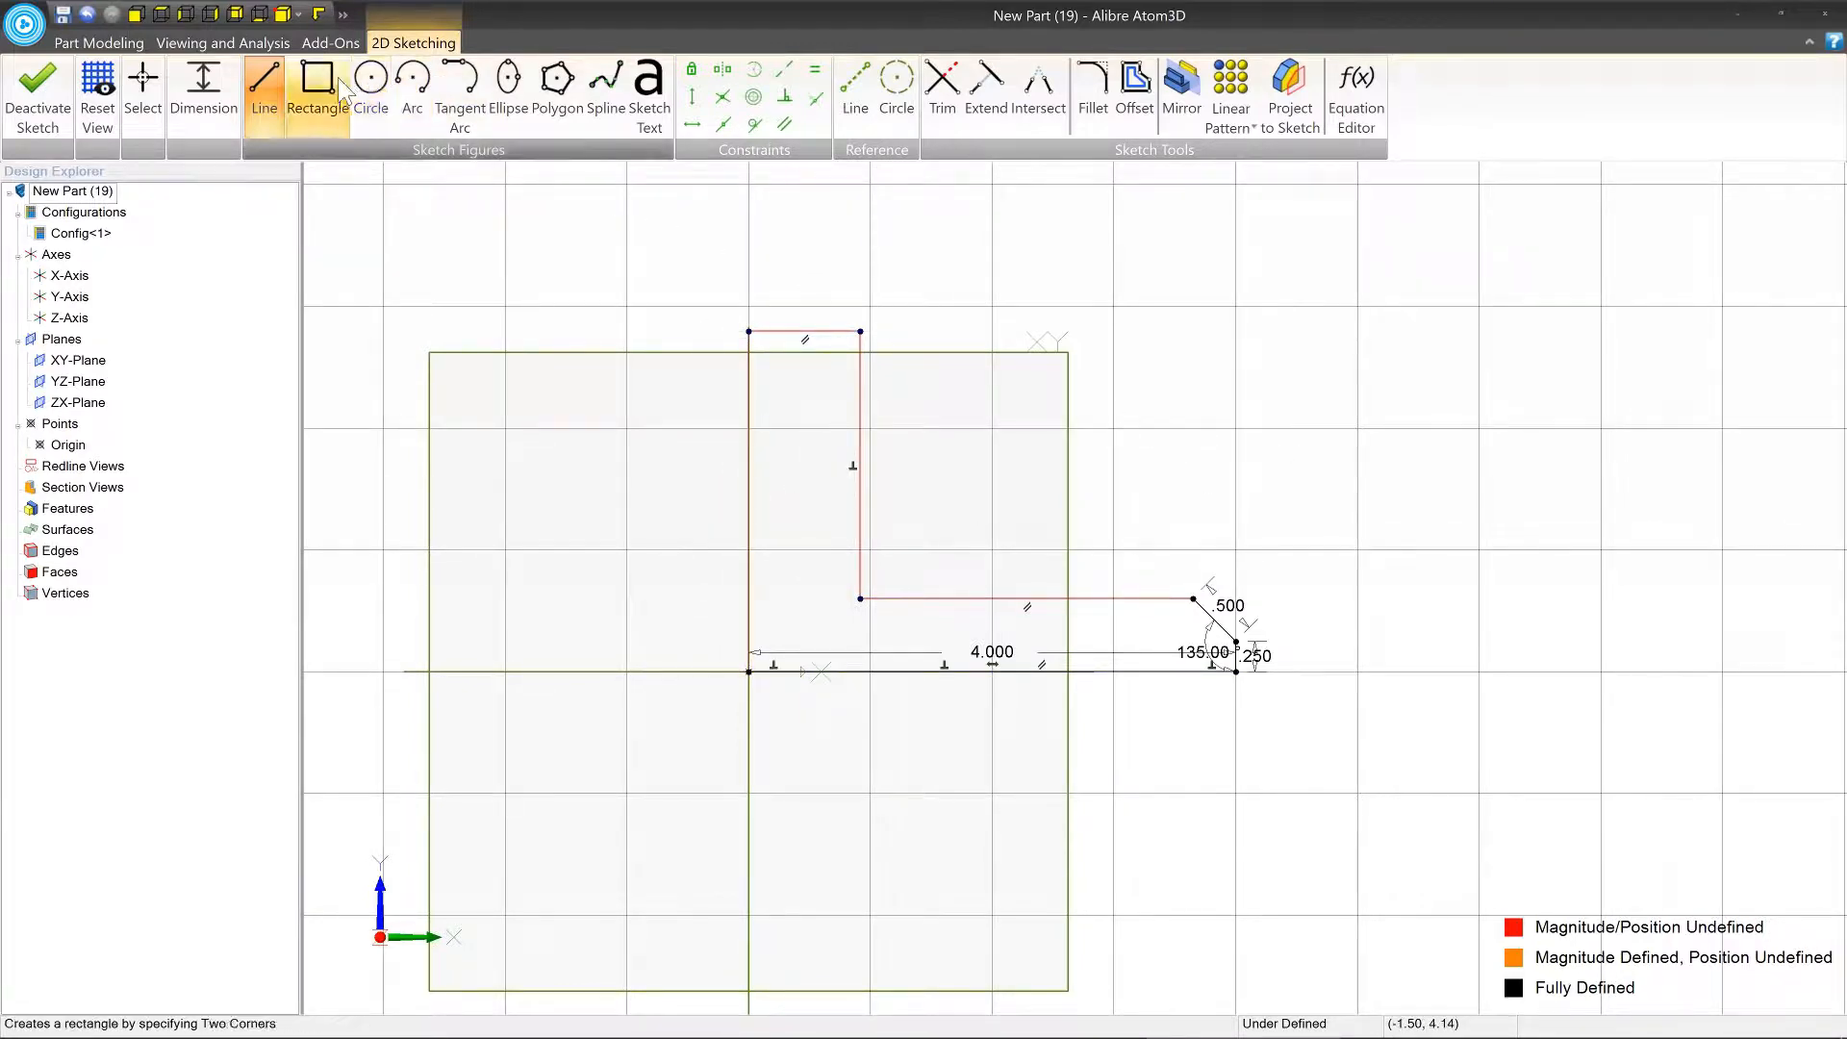
key(Escape)
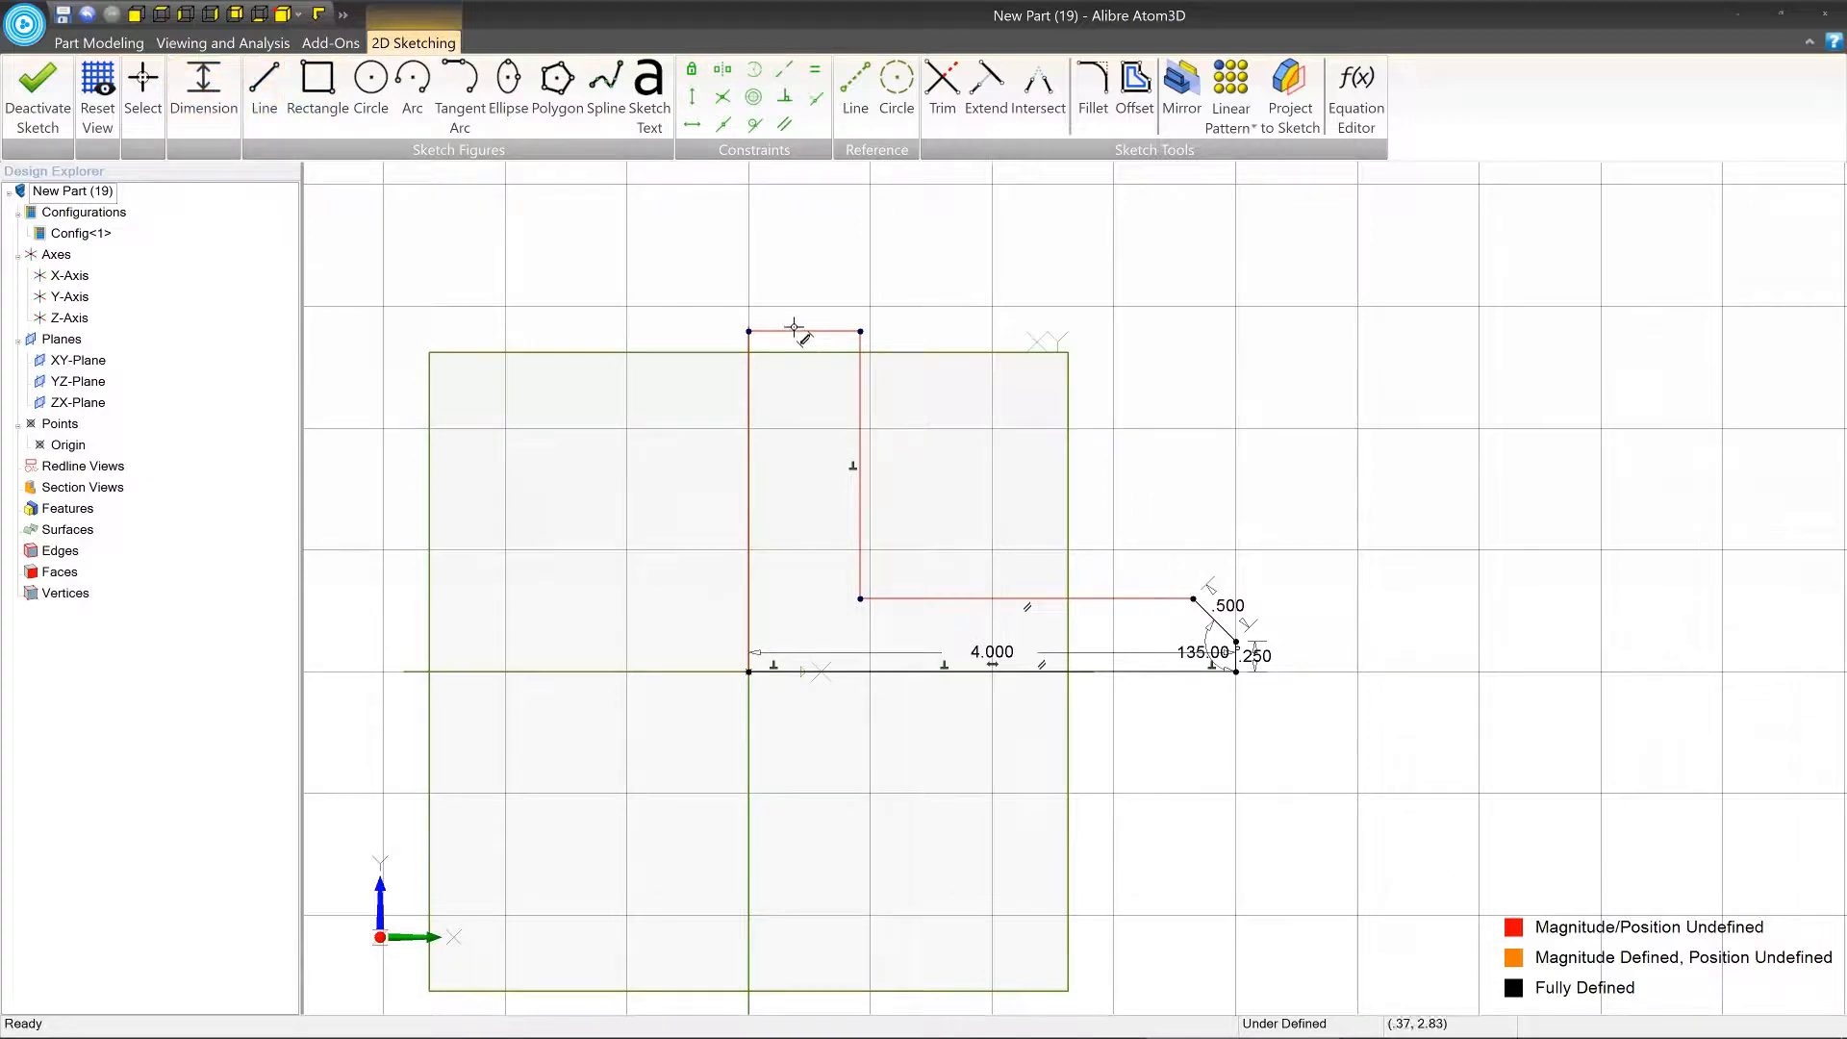
Dimension the profile's top horizontal line and set its length to 1 in.
click(797, 331)
click(203, 96)
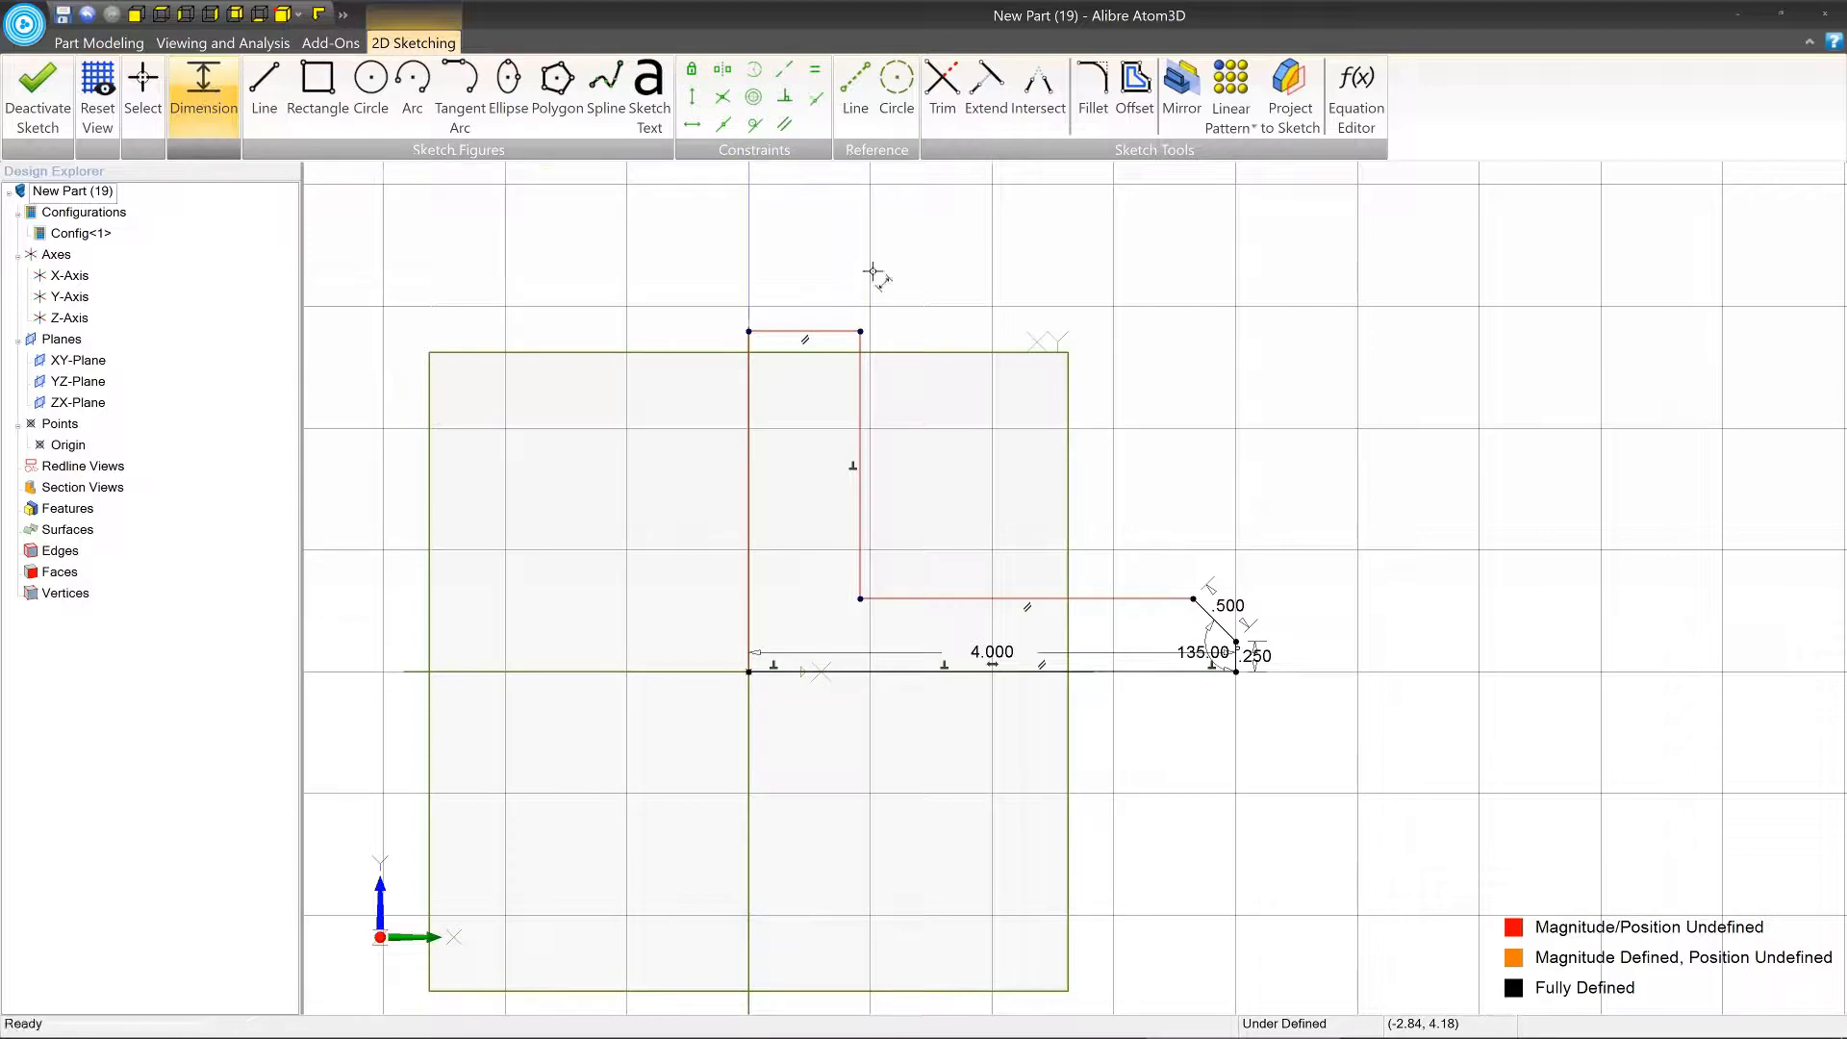
click(834, 328)
click(728, 295)
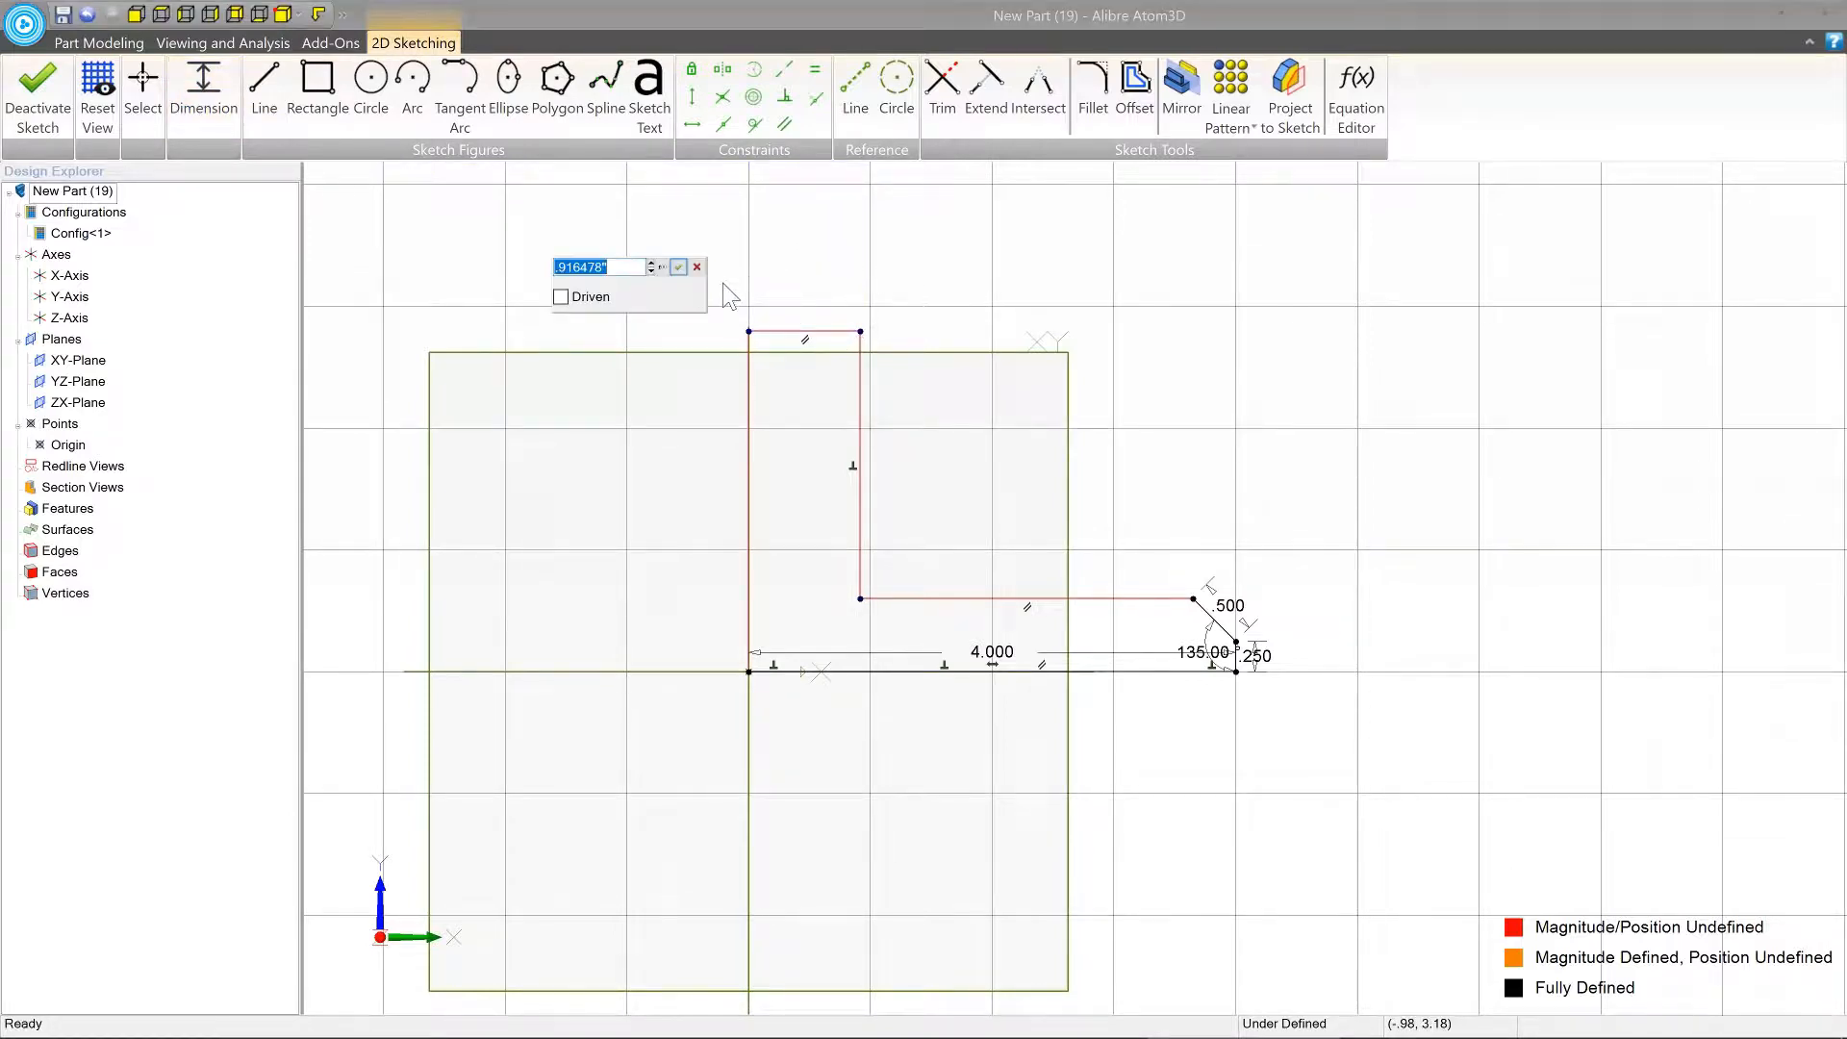
text(1)
key(Return)
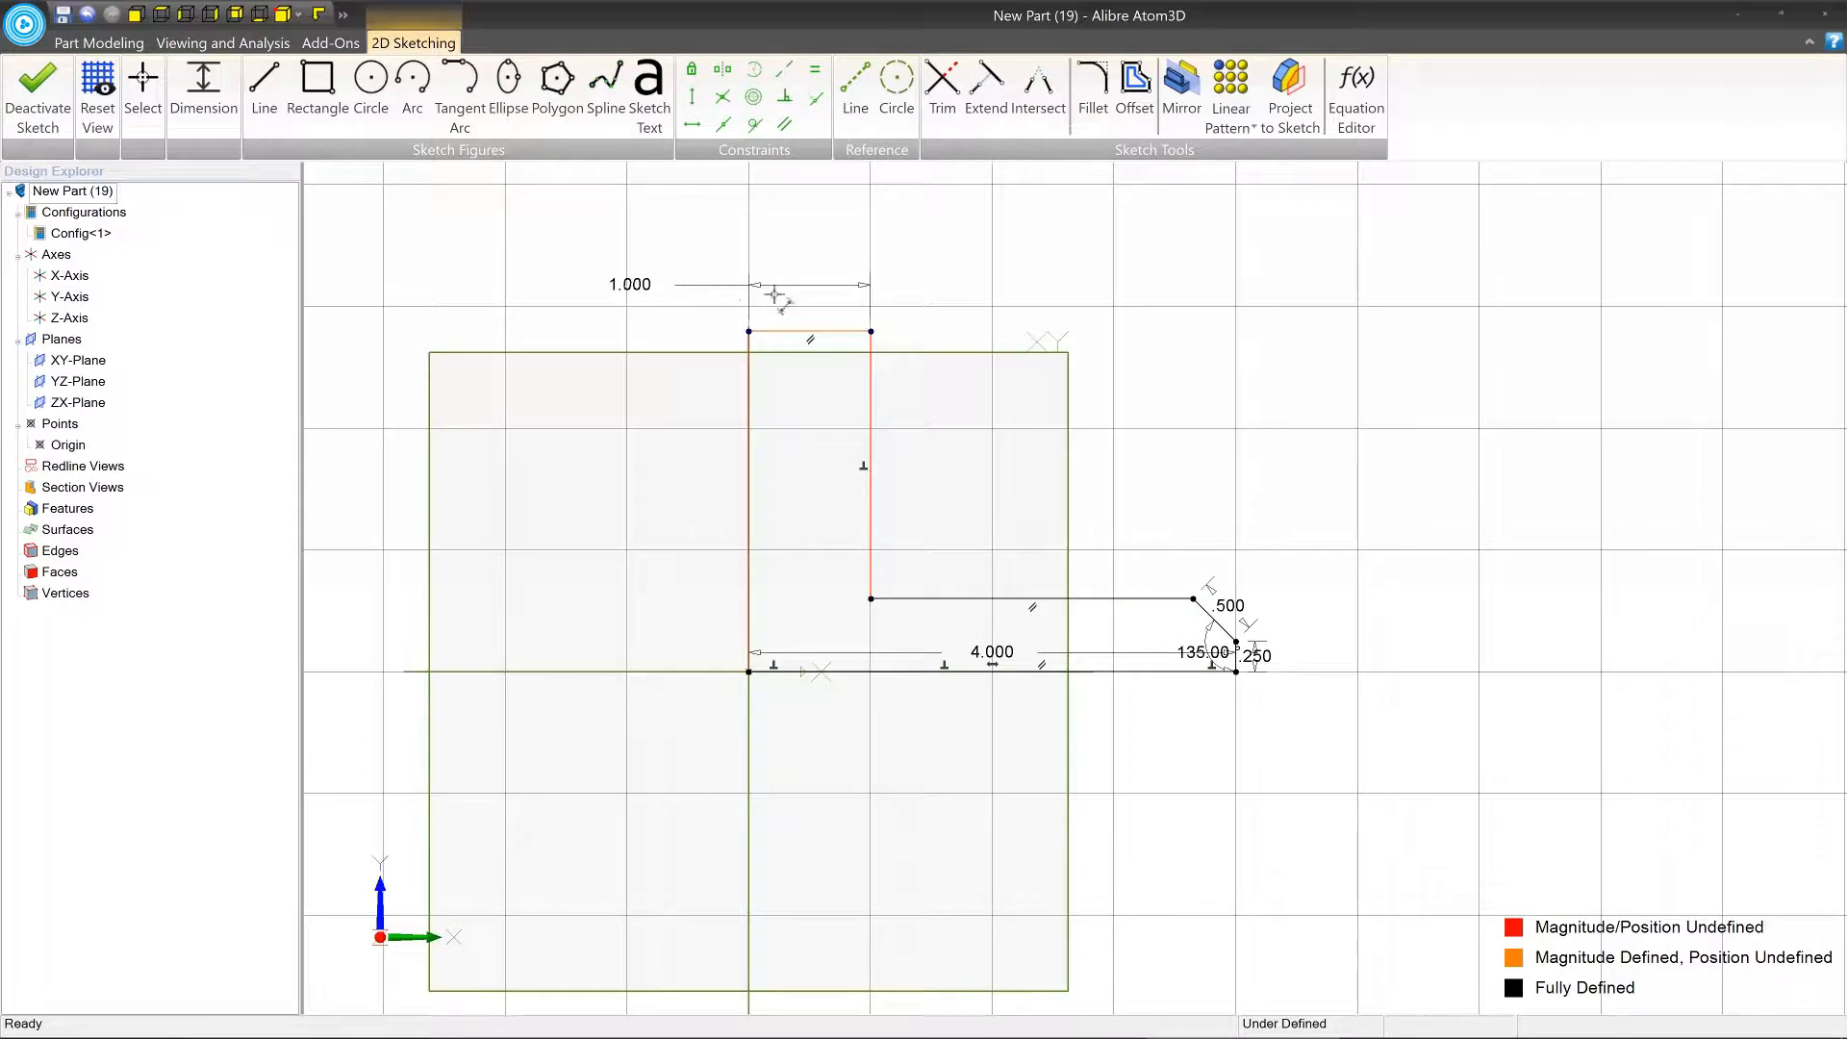
Dimension the vertical line along the Y-axis and set its length to 4 in.
click(749, 385)
click(613, 407)
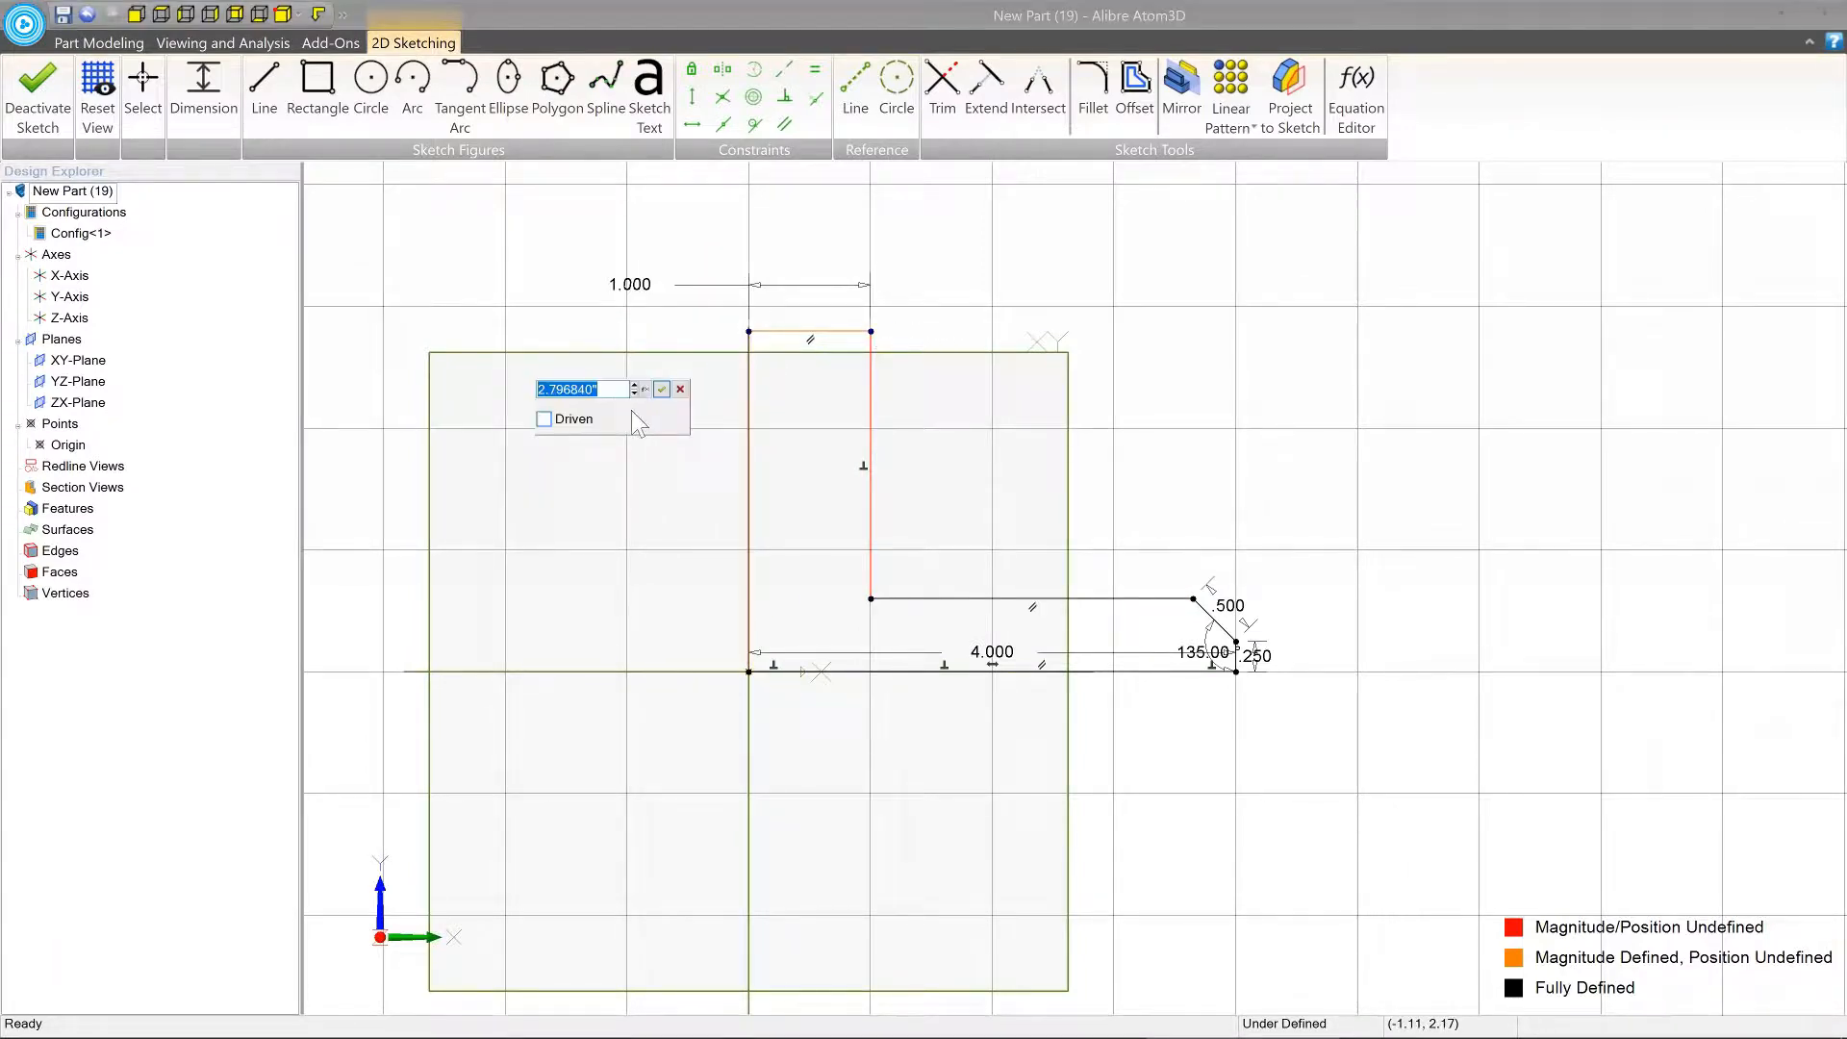
text(4)
key(Return)
Move the slanted edge's 0.5 in dimension and the short vertical edge's 0.25 in dimension clear of the profile.
scroll(817, 511, down, 1)
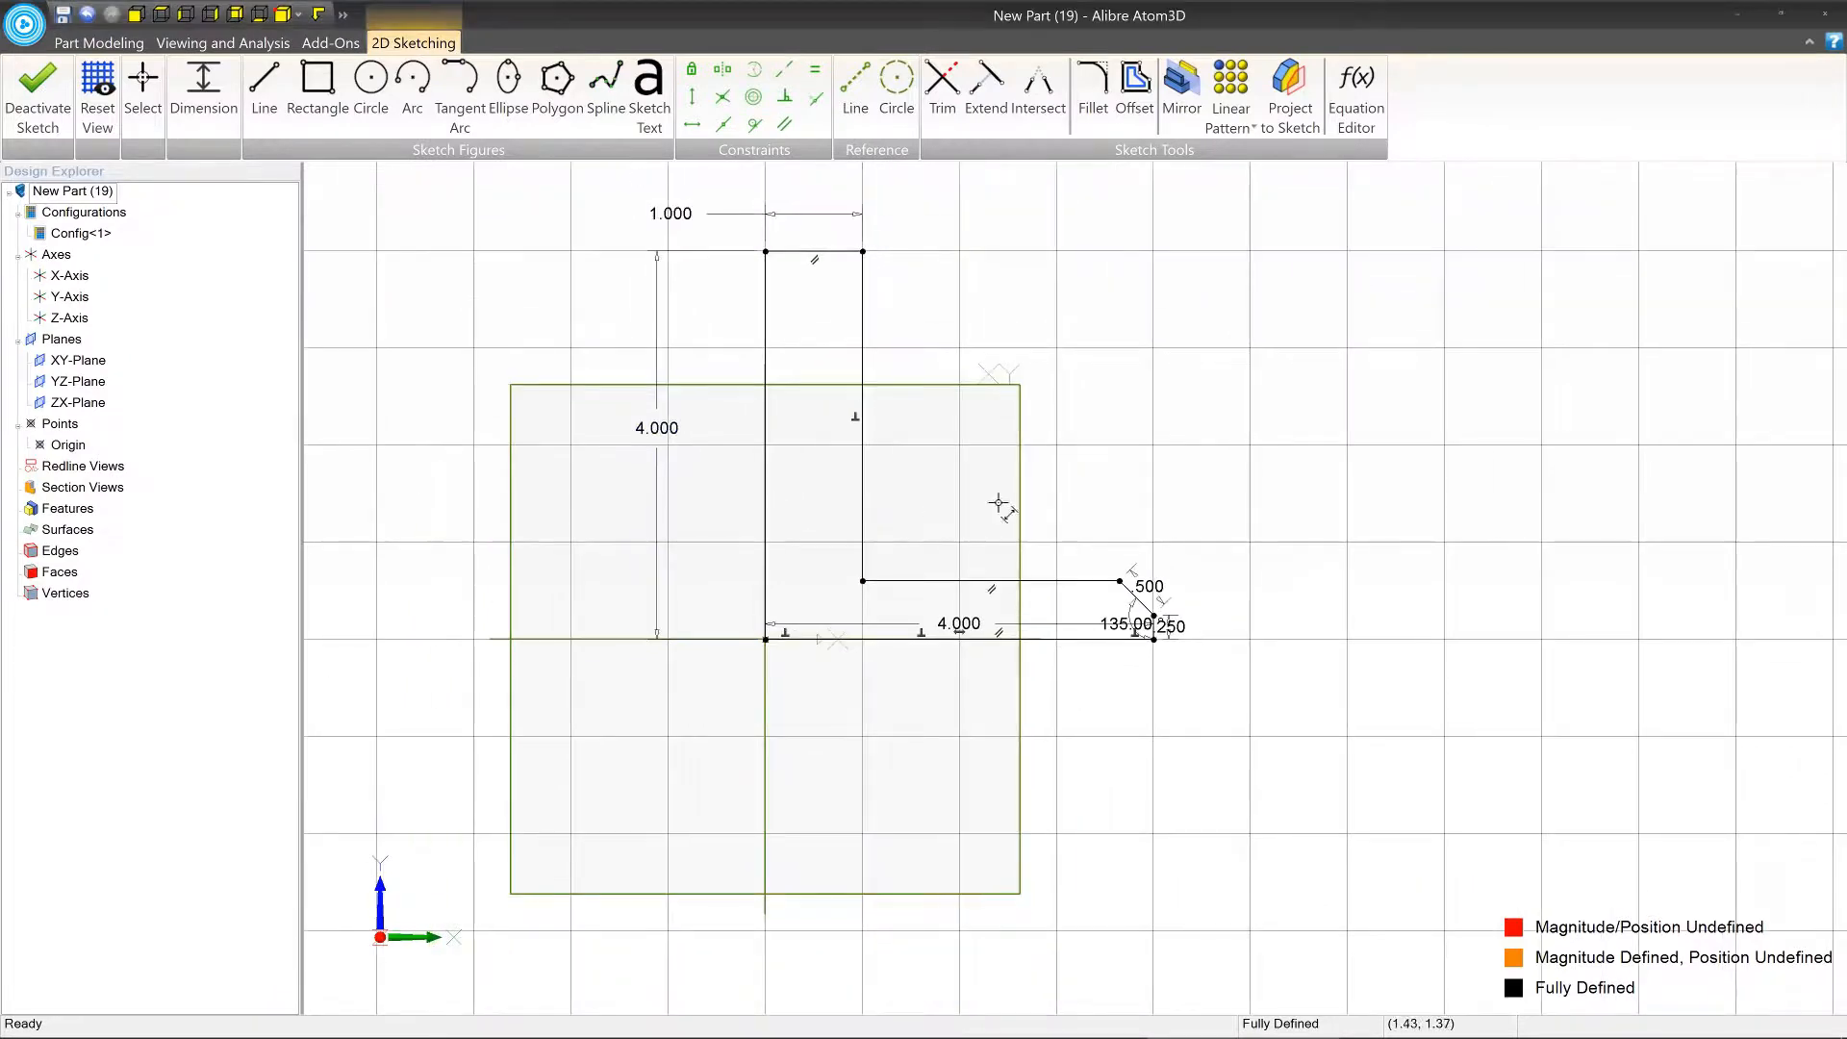
middle_drag(998, 503, 1063, 574)
drag(1194, 660, 1226, 628)
drag(1171, 698, 1279, 722)
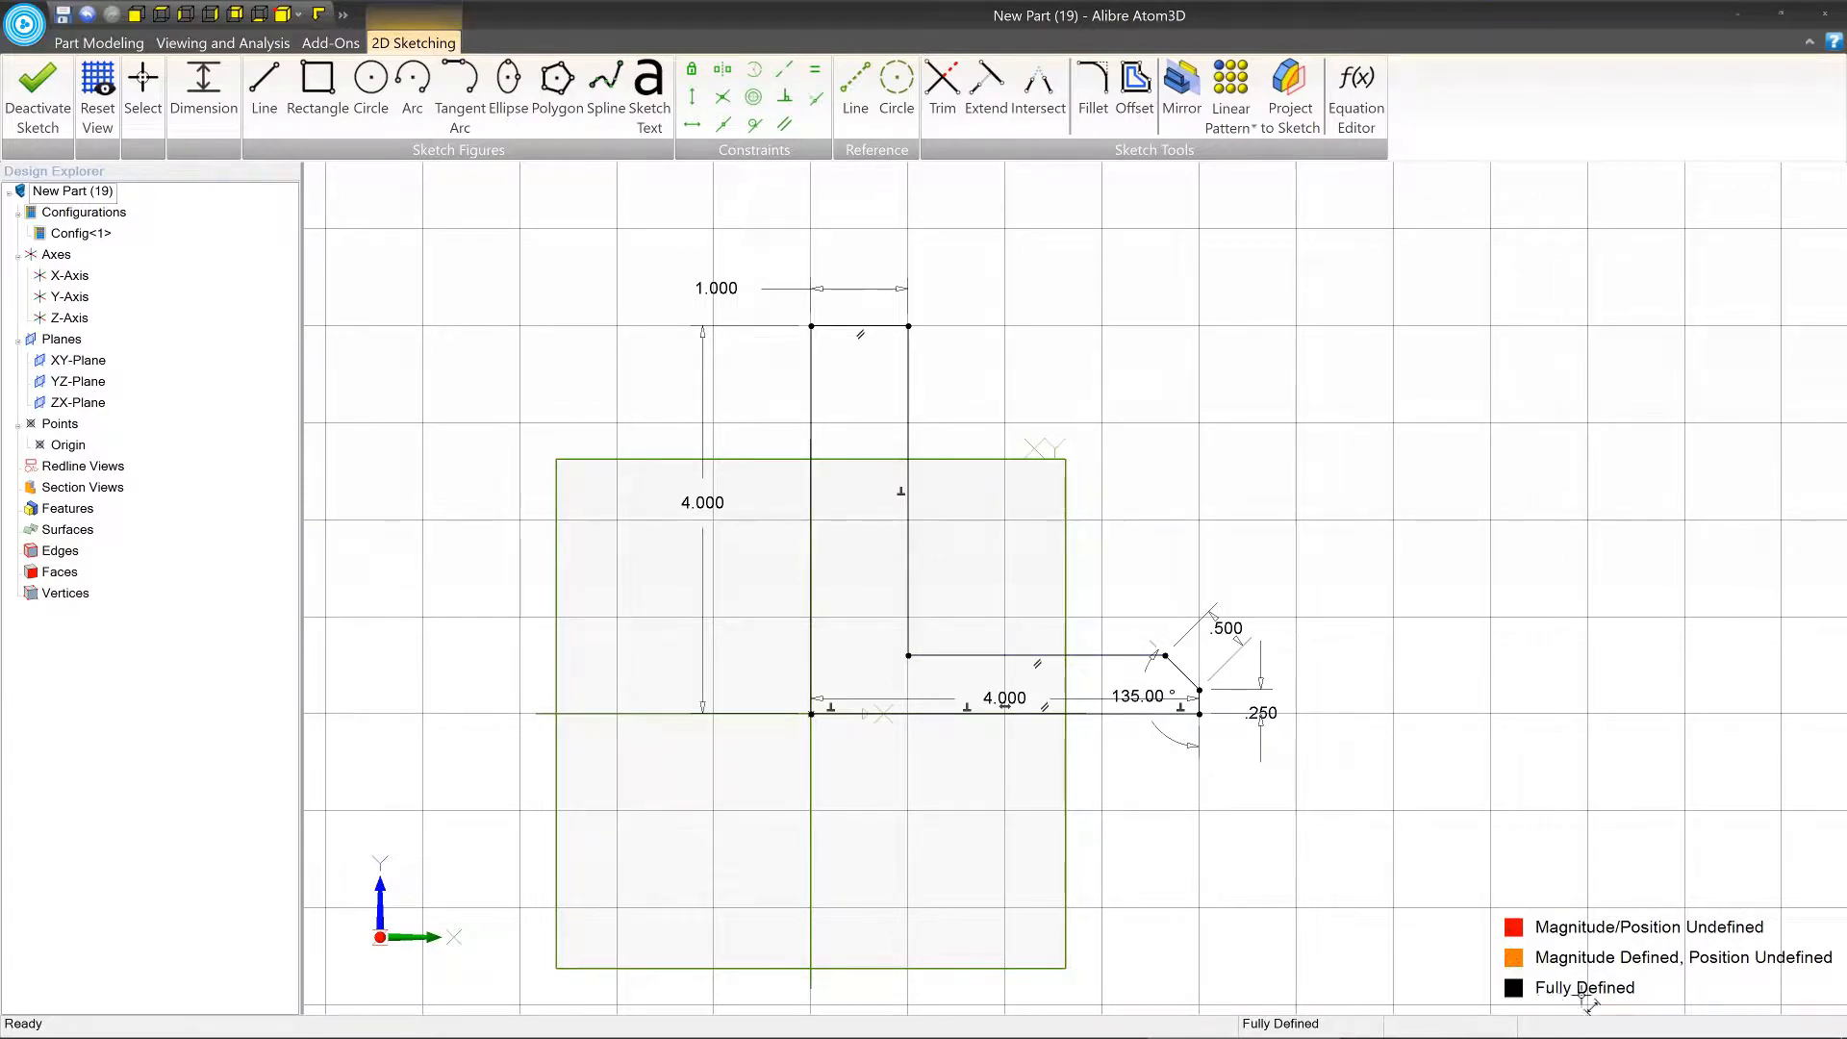
Try to move the profile's upper, inner and slanted-edge corner points to test whether the sketch is fully constrained.
click(144, 89)
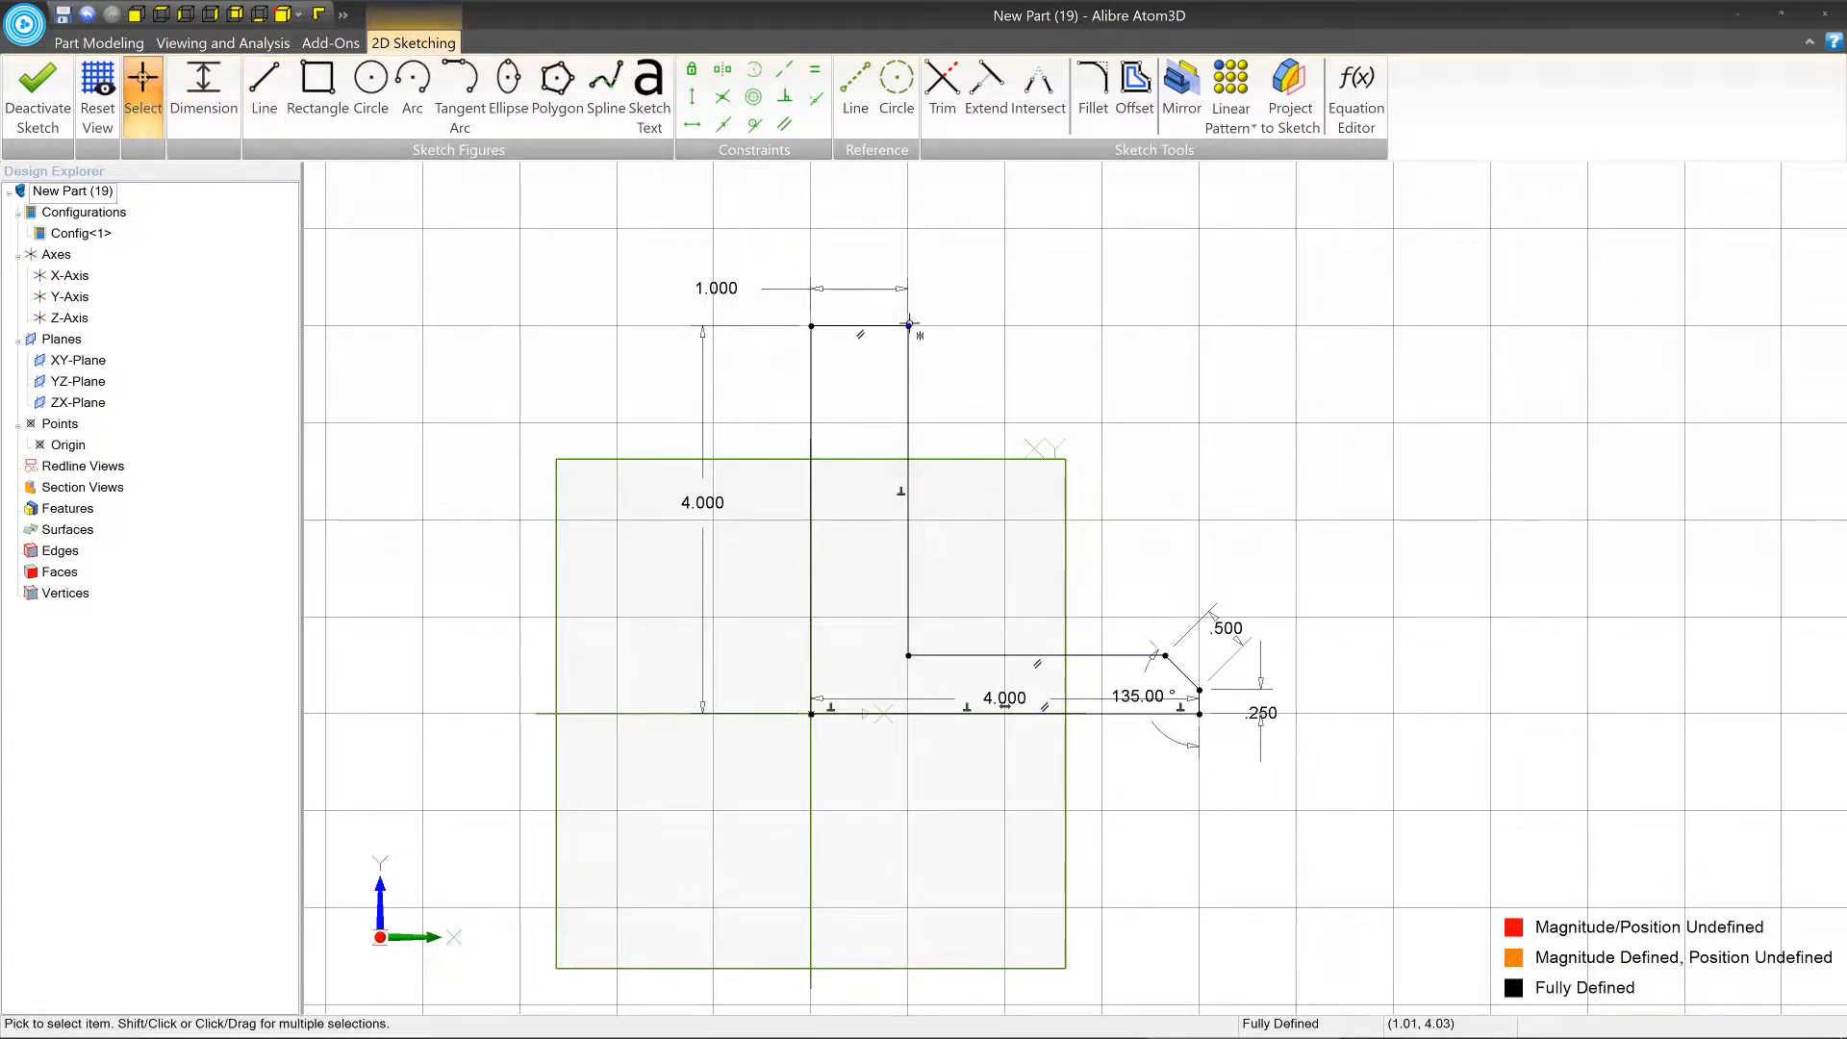
drag(909, 324, 1300, 325)
drag(907, 655, 1262, 467)
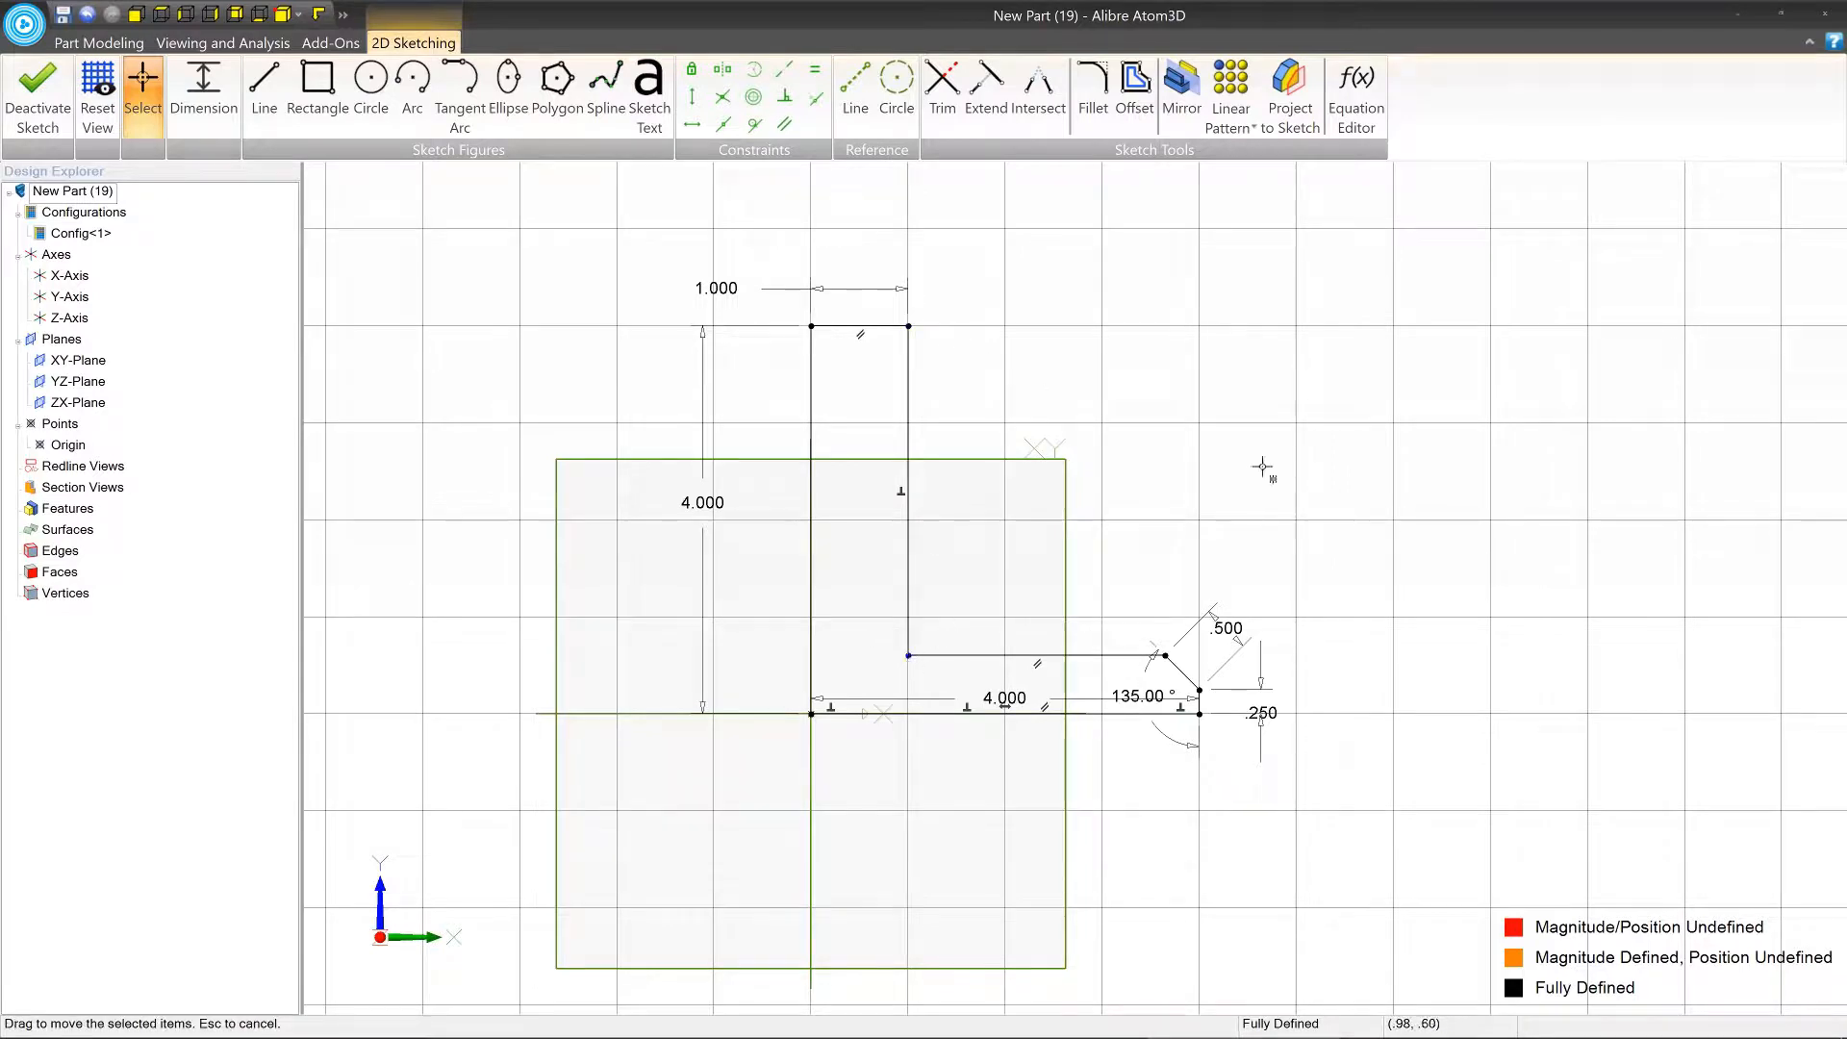
mouse_move(1167, 656)
mouse_down()
mouse_move(1209, 581)
mouse_move(1235, 651)
mouse_up()
Place the 135° and horizontal 4 in dimensions below the profile and the 0.25 in dimension farther out beside it.
drag(1138, 695, 1150, 767)
drag(1262, 712, 1375, 674)
click(1003, 700)
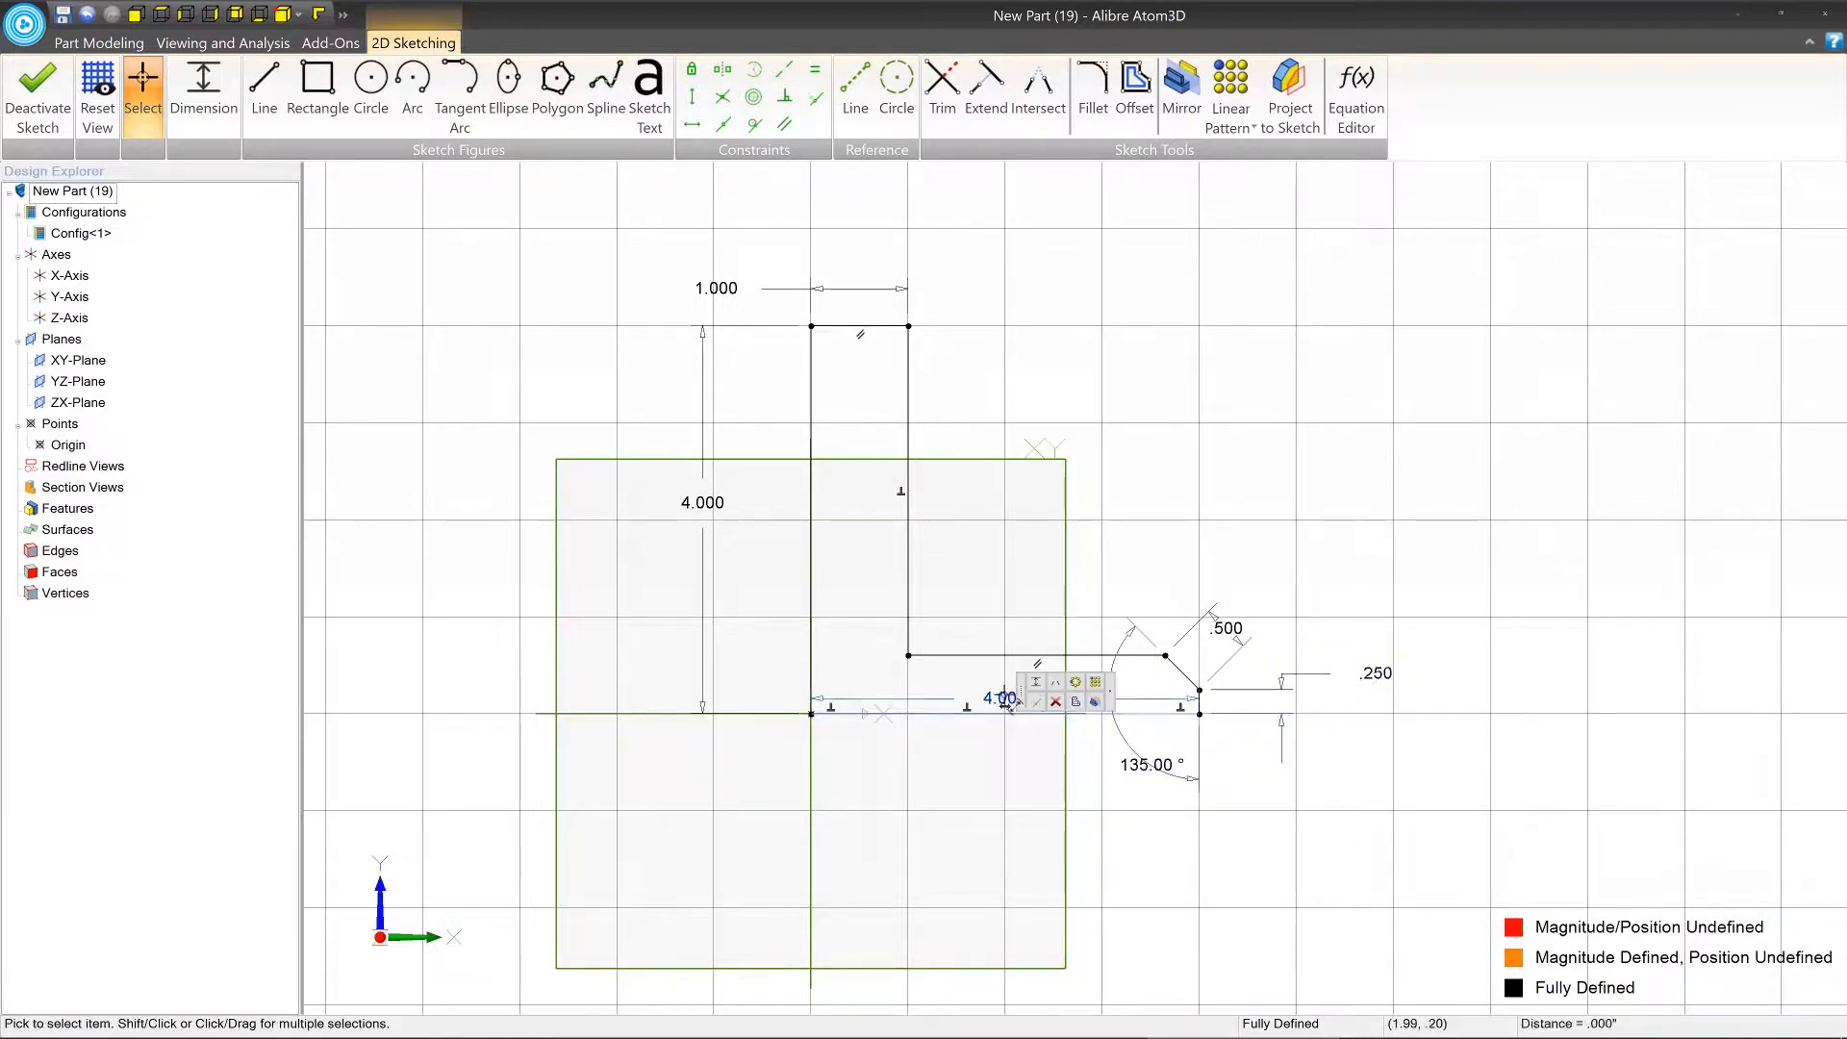
drag(1003, 700, 1010, 729)
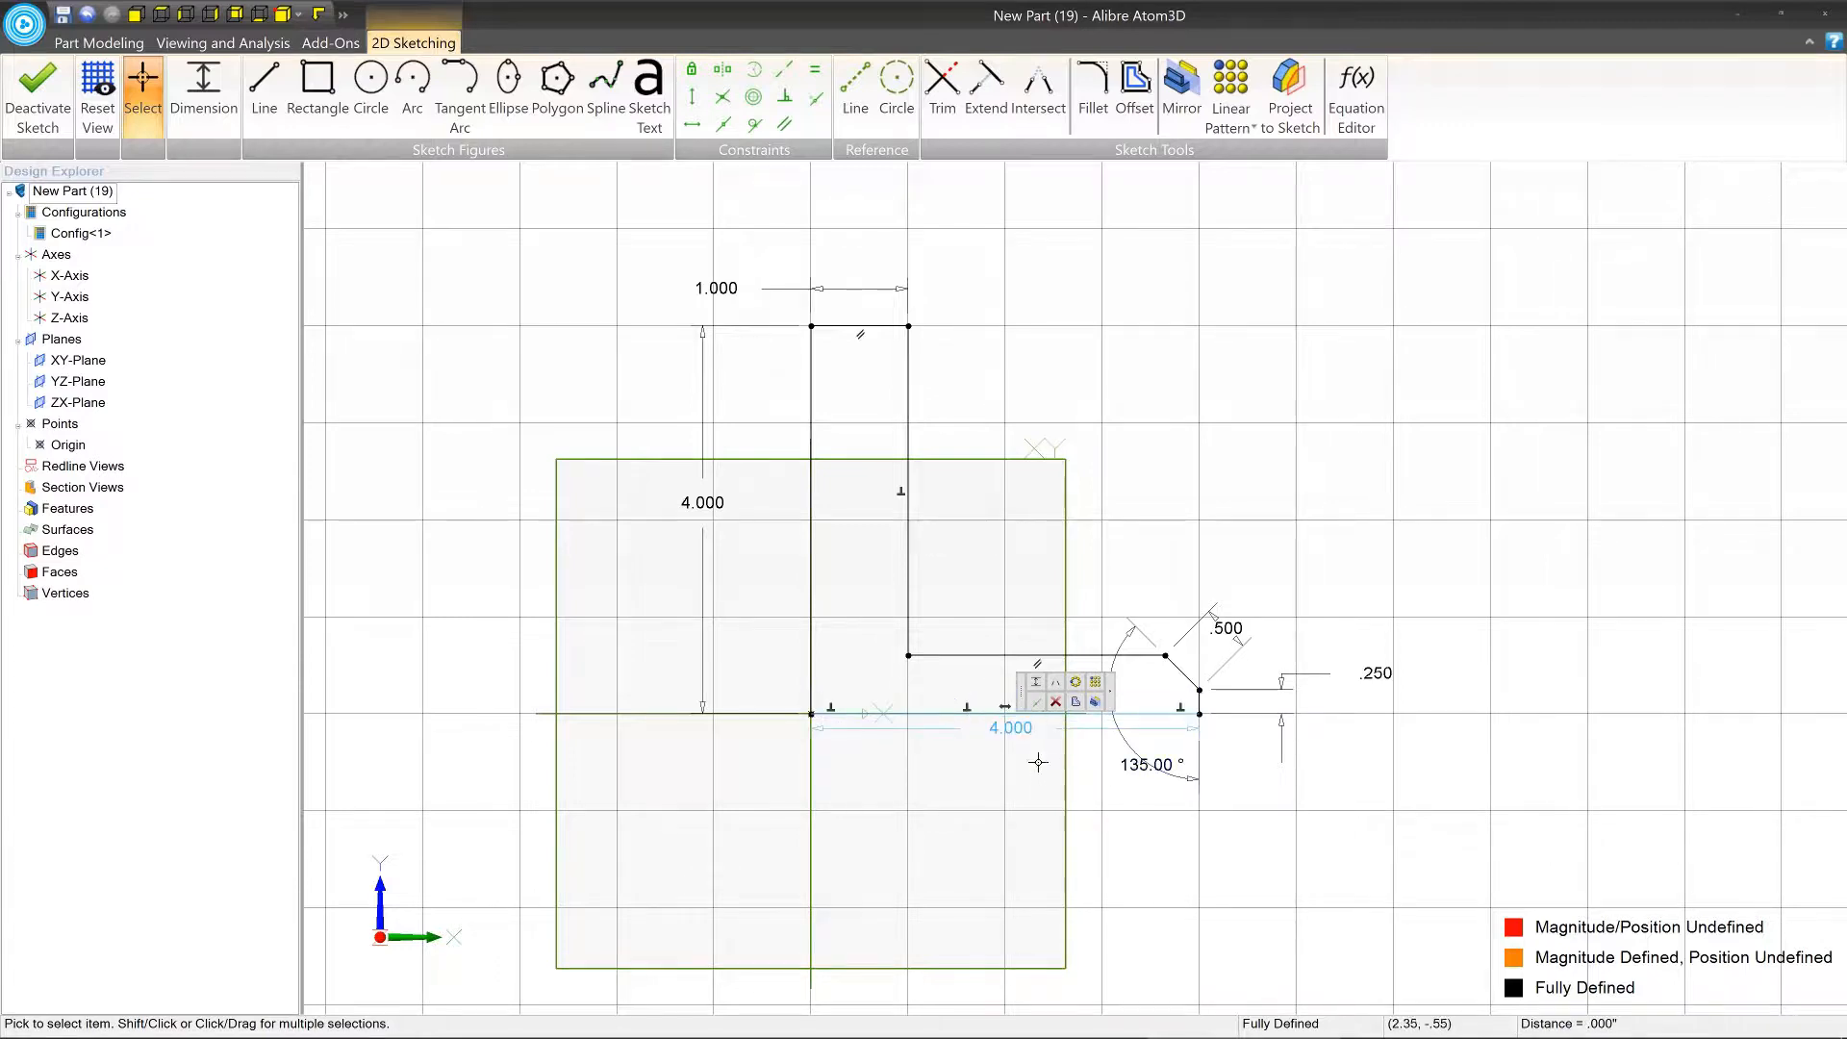
click(1614, 627)
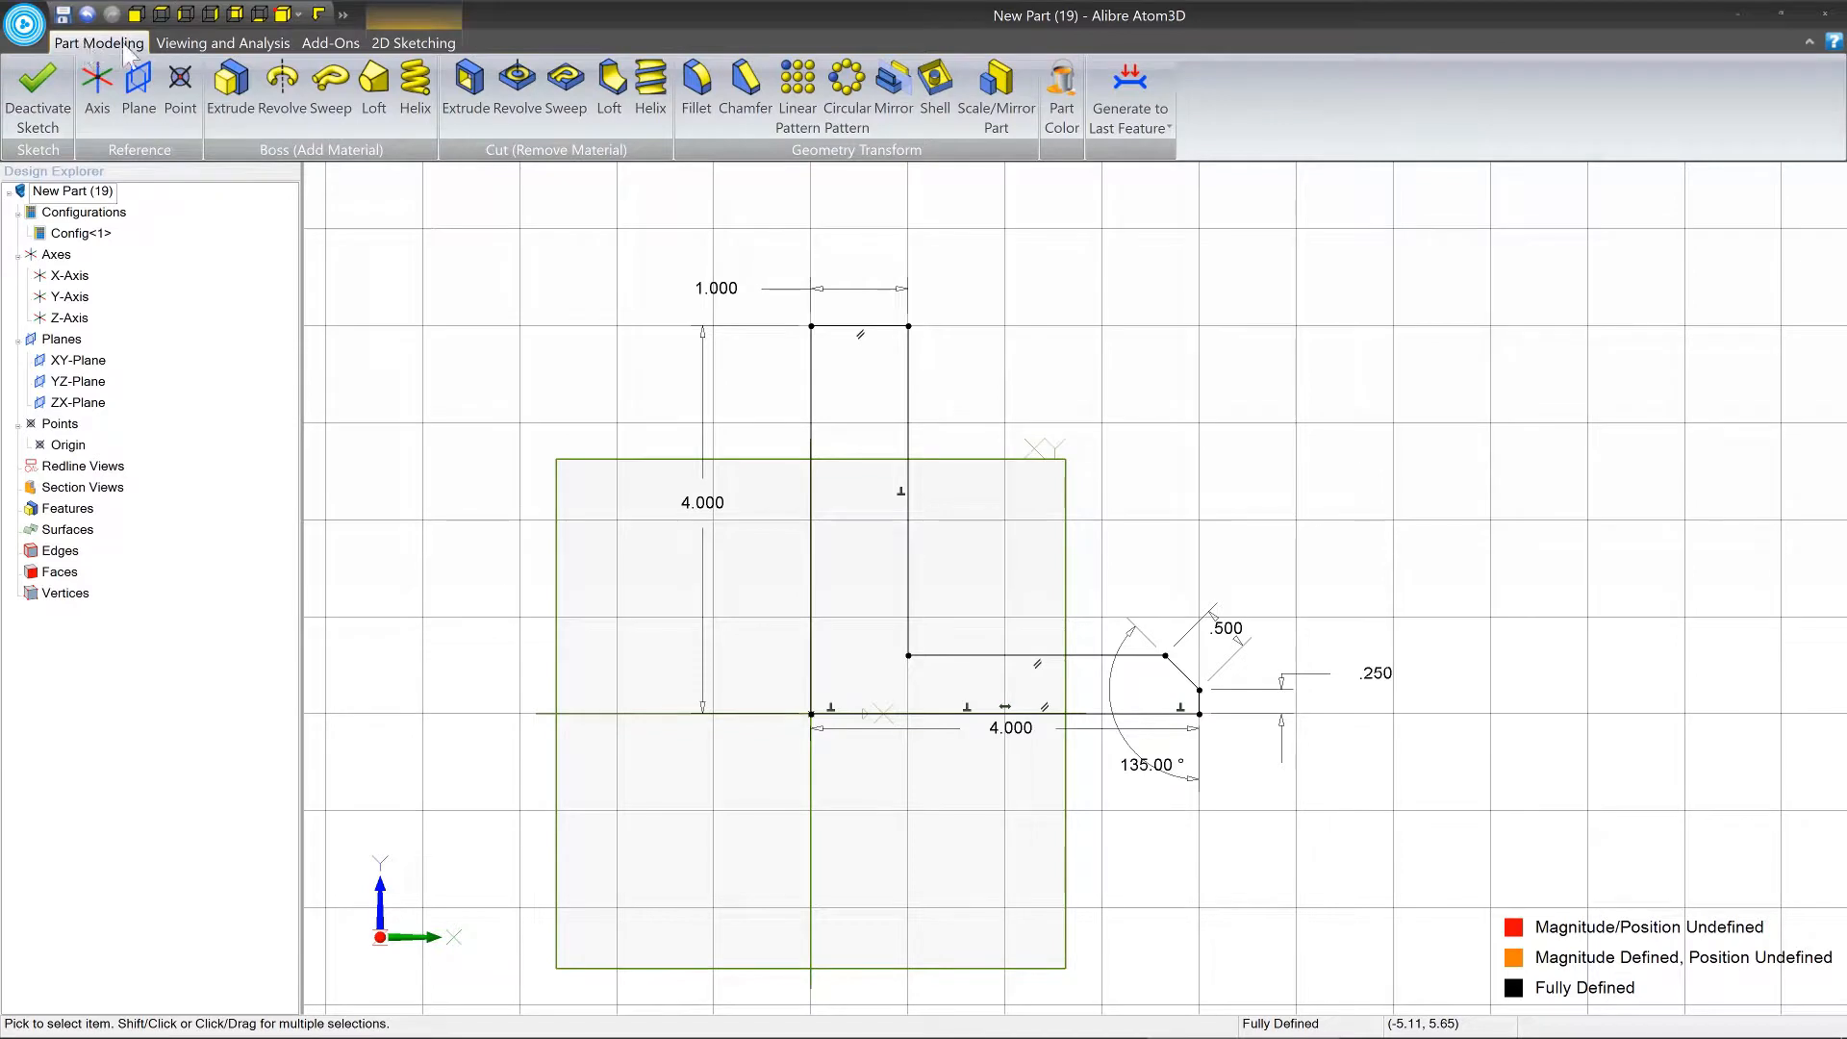
Start a boss revolve of the profile sketch through 360° with the Y-axis as the axis of revolution.
click(283, 91)
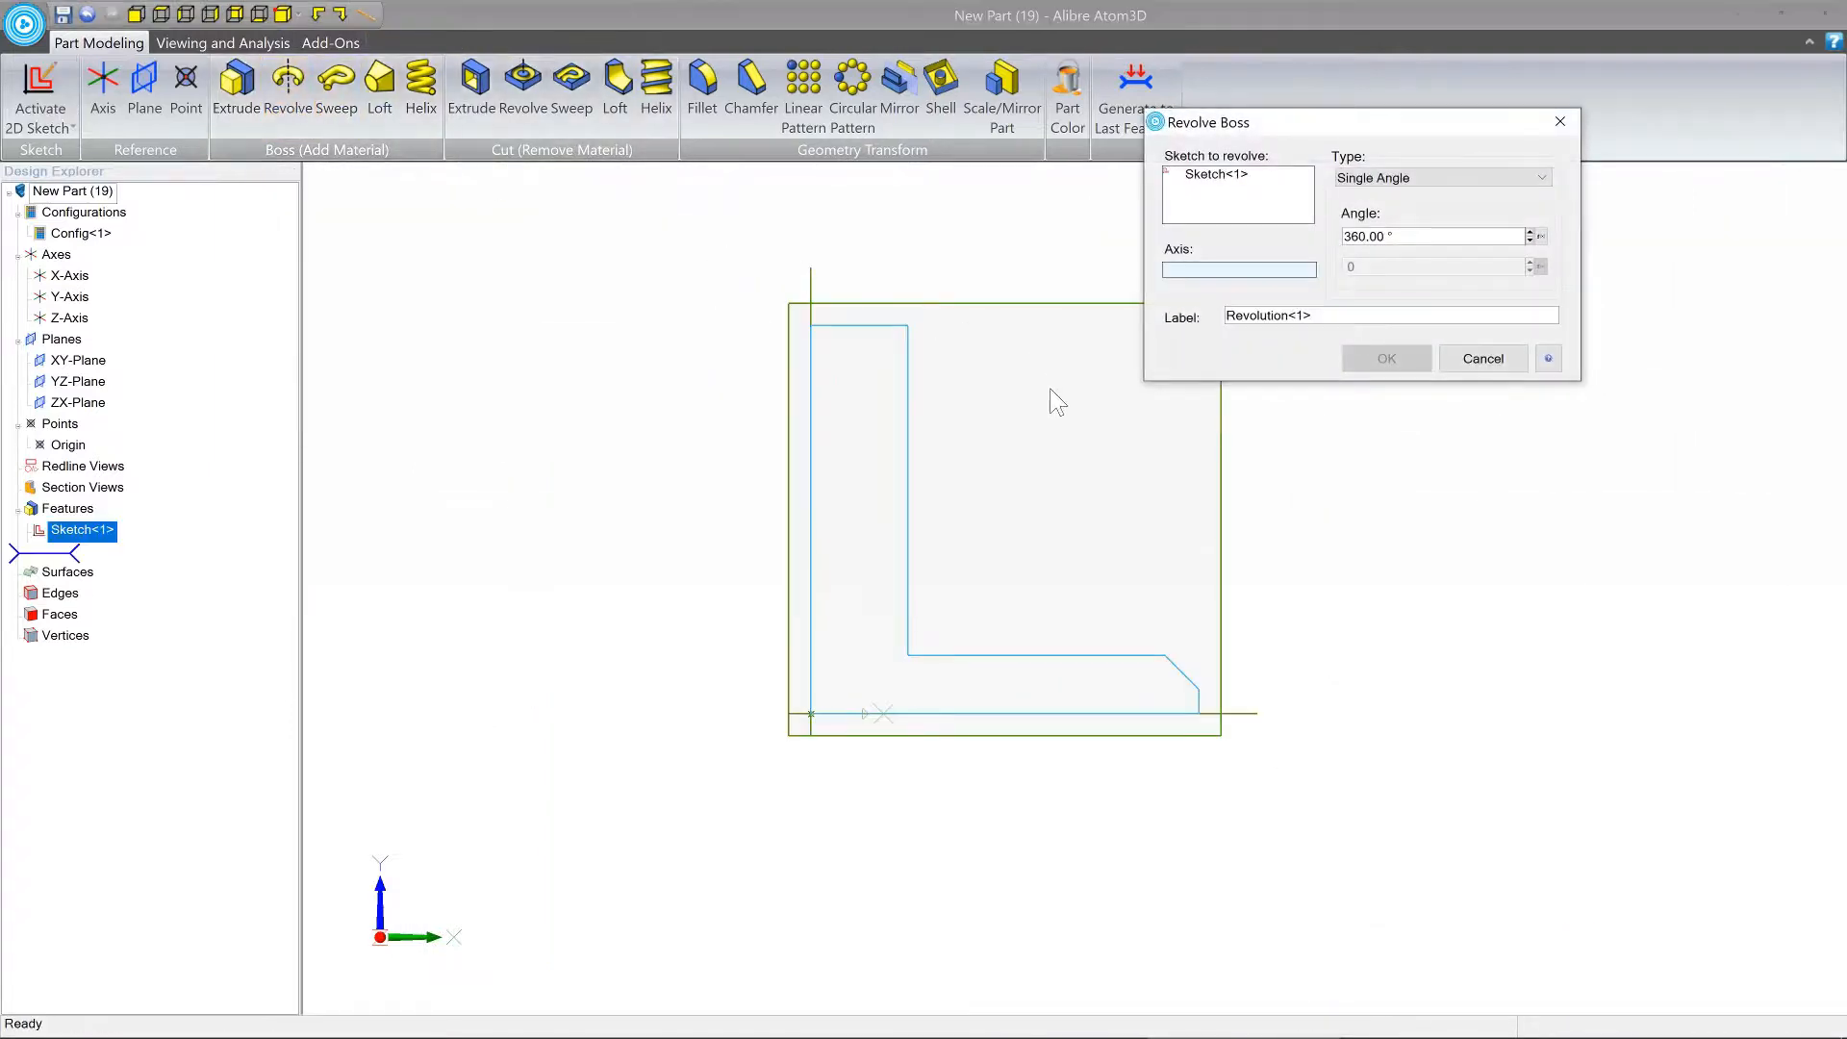
middle_drag(1057, 402, 981, 464)
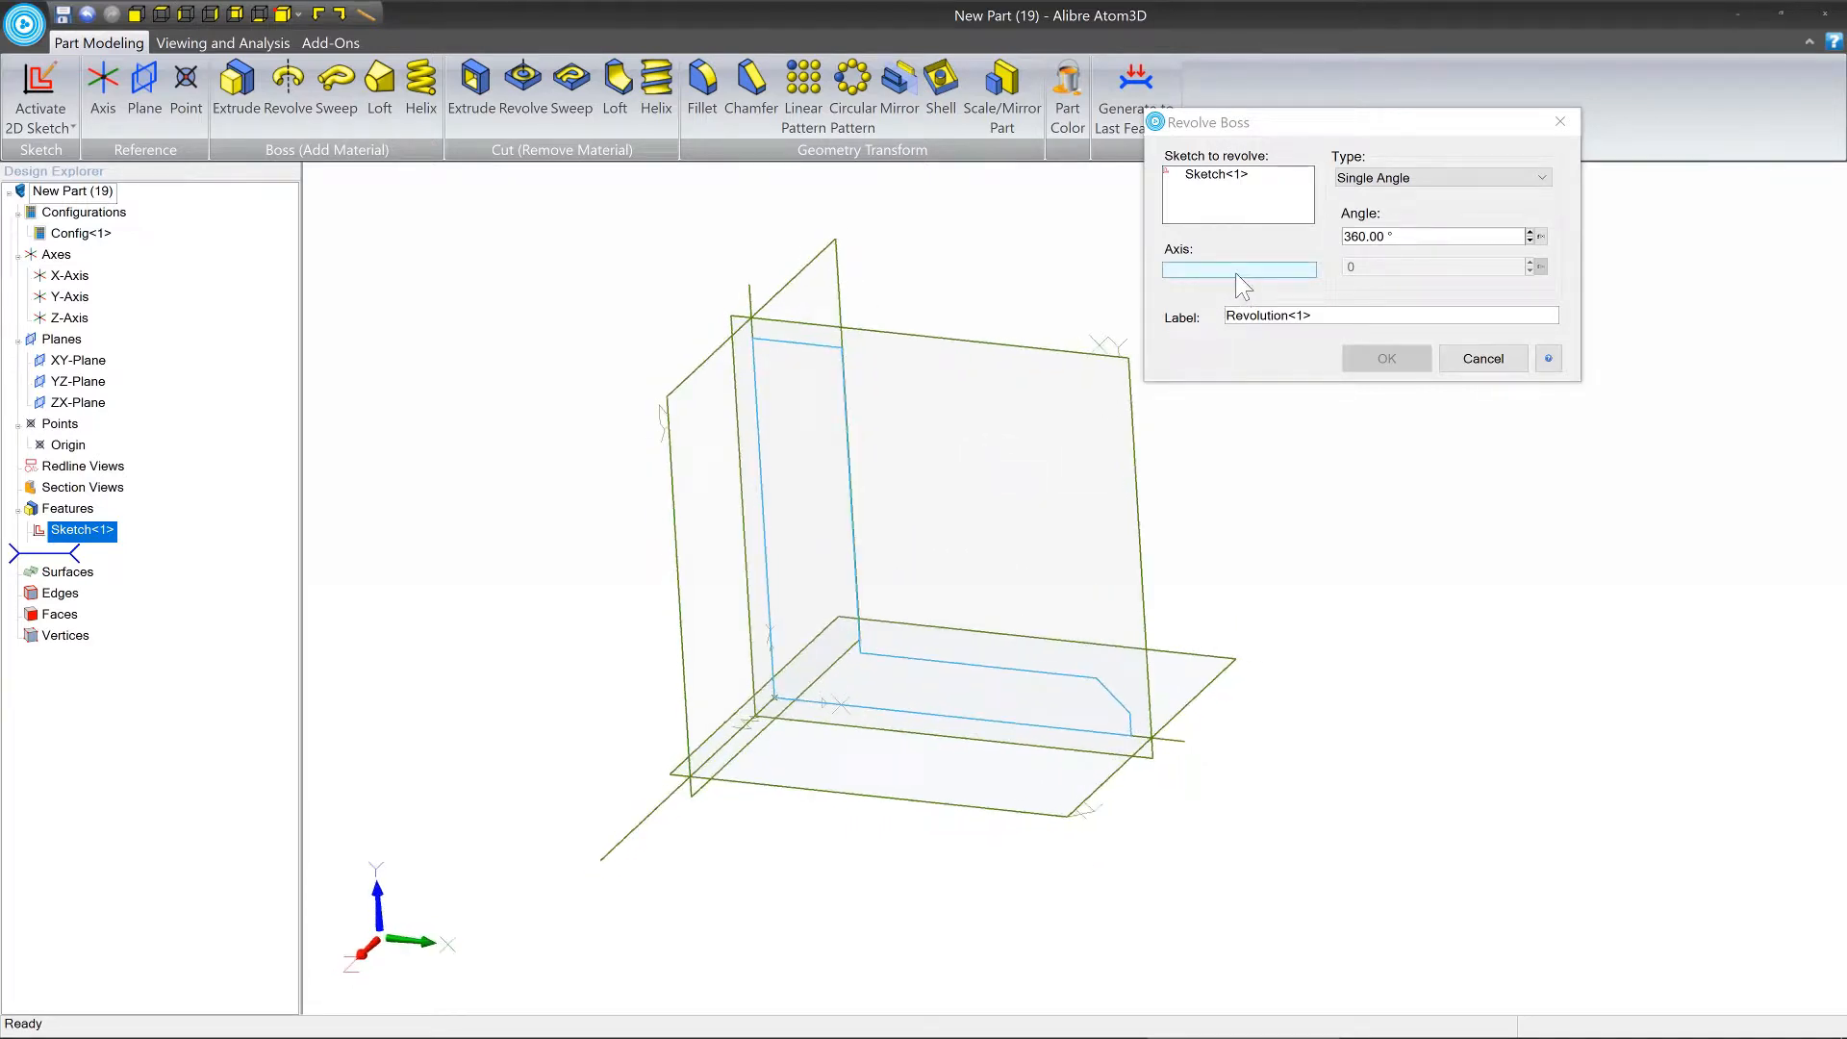
mouse_move(969, 402)
middle_down()
mouse_move(1096, 399)
mouse_move(973, 424)
middle_up()
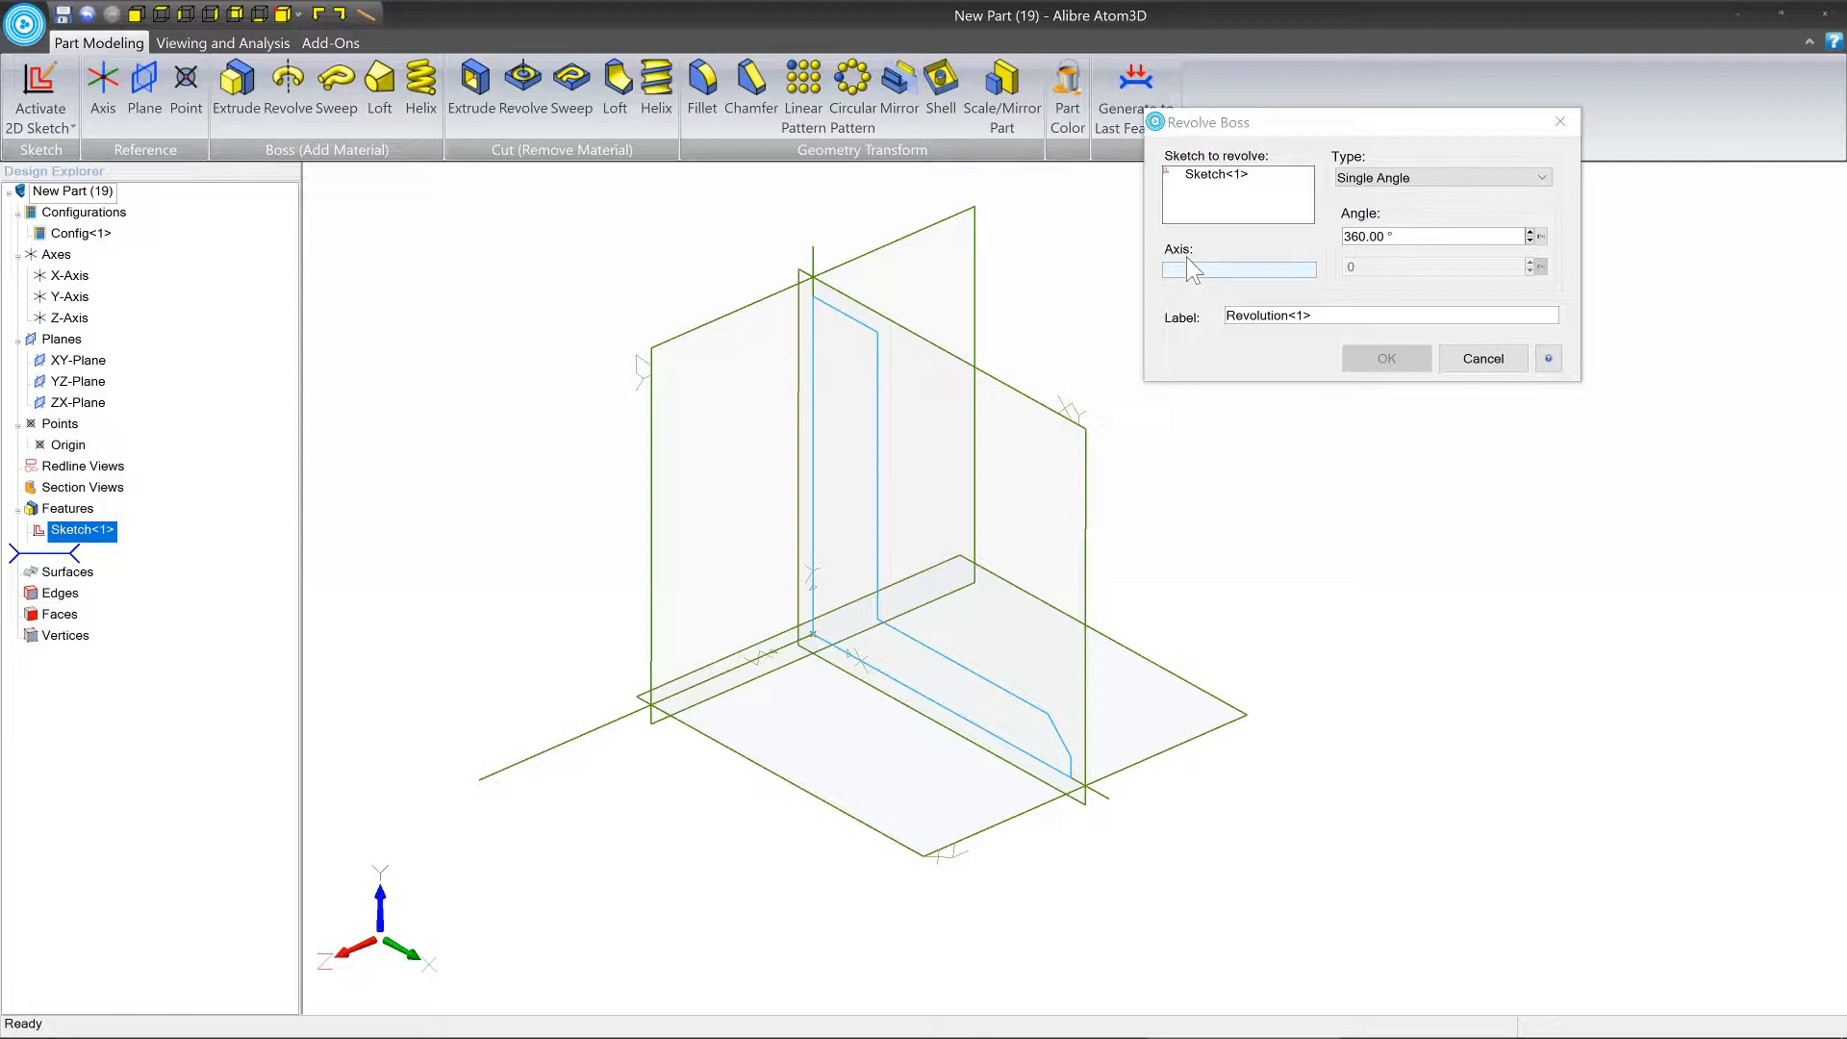
click(833, 277)
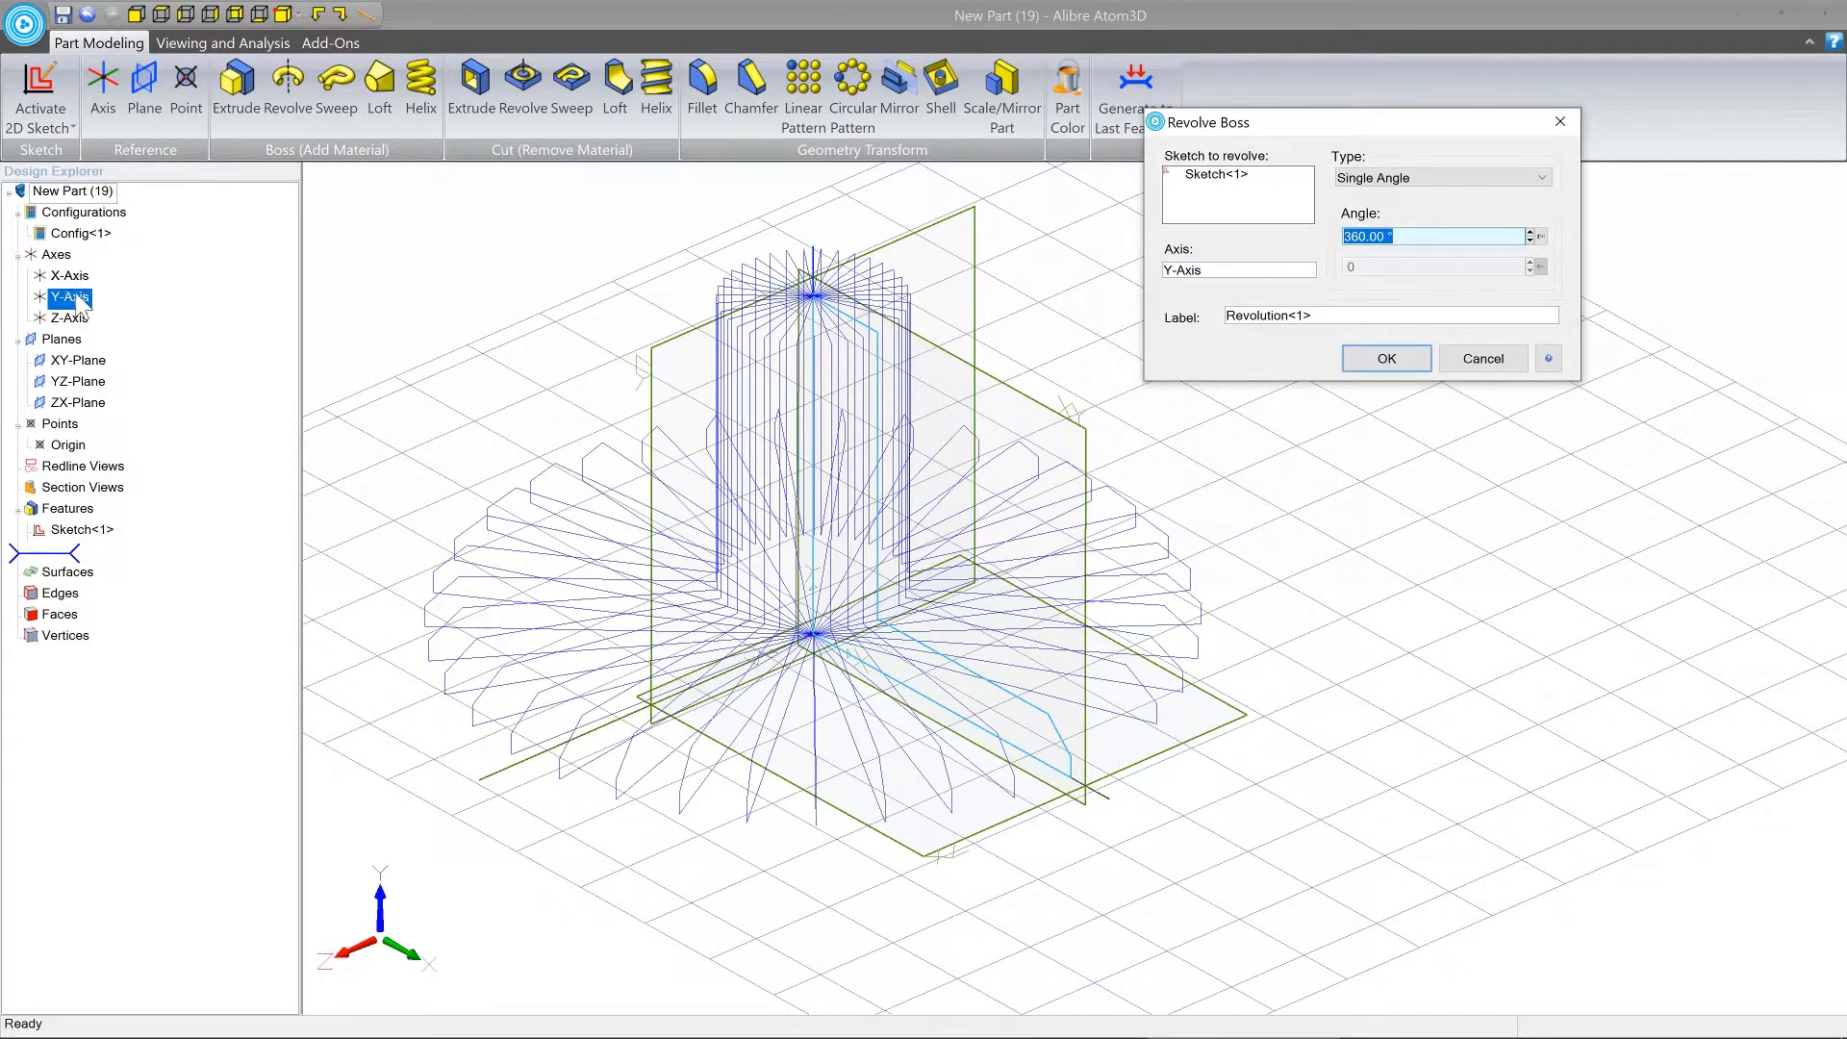
Change the revolve axis to the profile's bottom sketch line and inspect the resulting preview.
click(527, 304)
click(1229, 275)
click(959, 719)
middle_drag(1293, 656, 1250, 631)
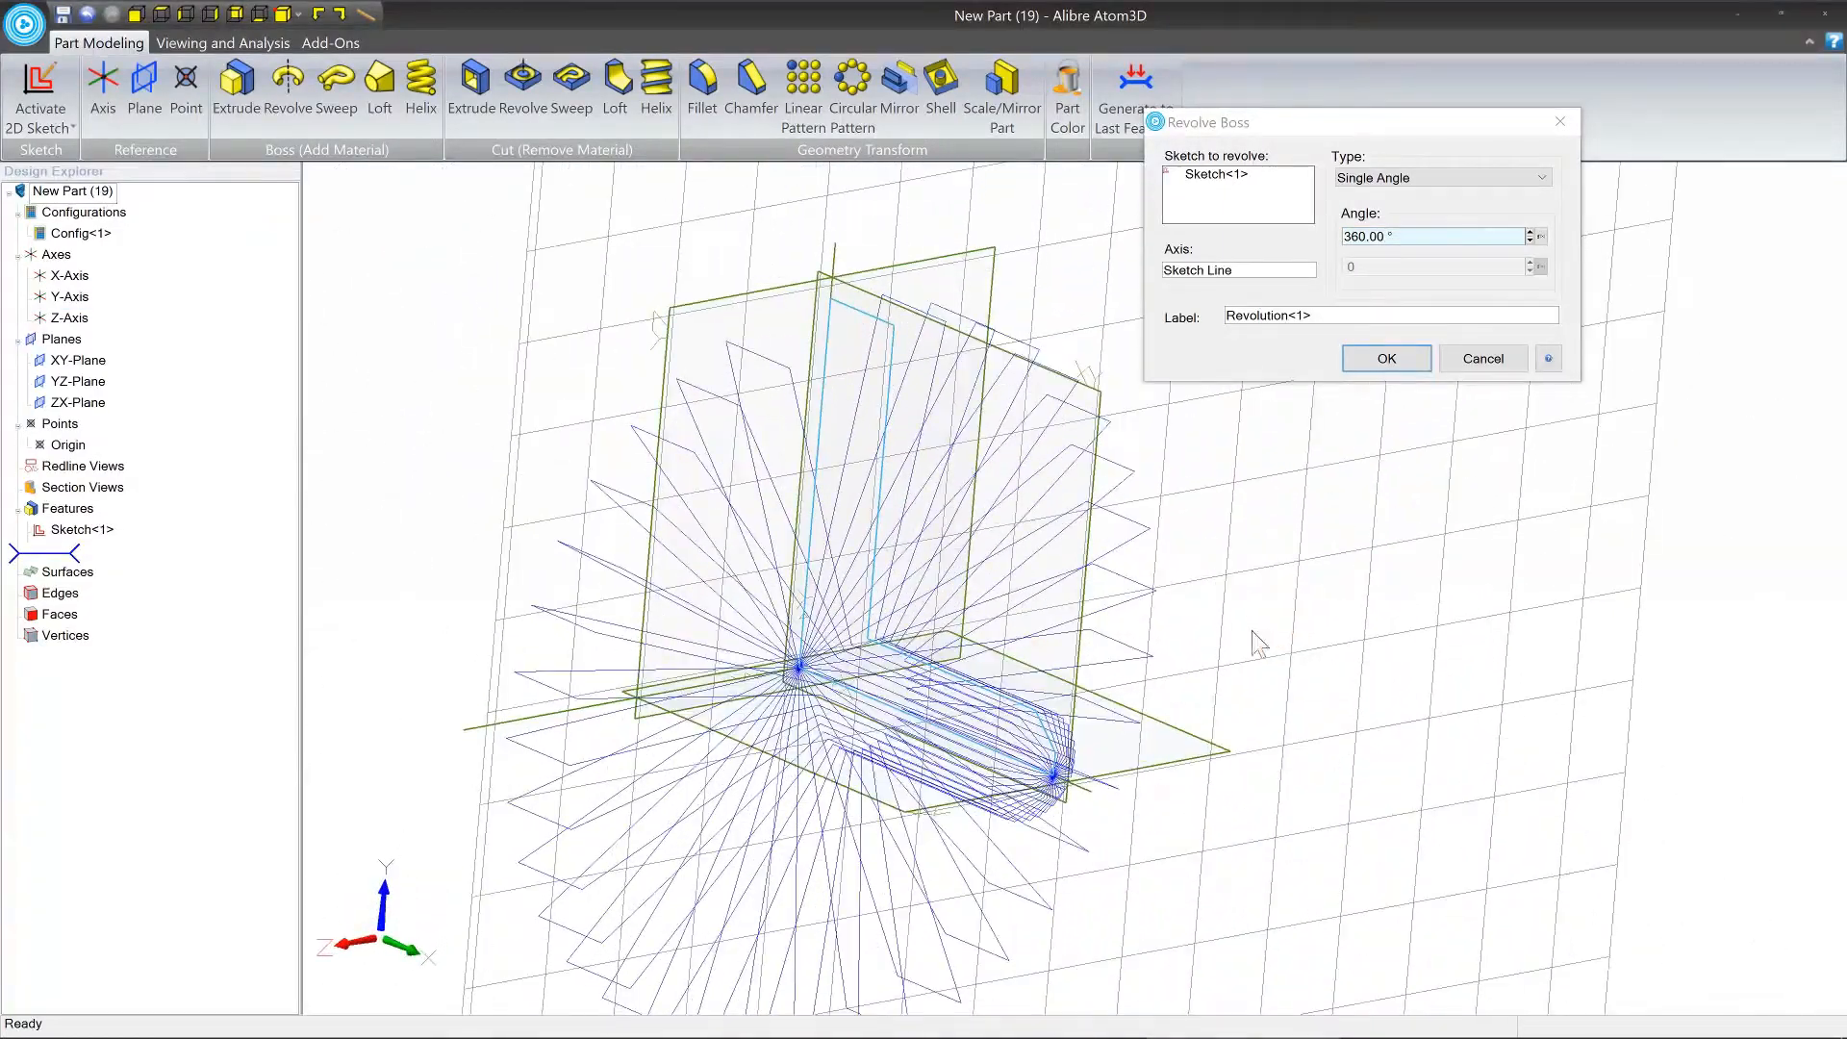
Set the revolve axis back to the Y-axis and create the 360° revolved boss.
click(939, 672)
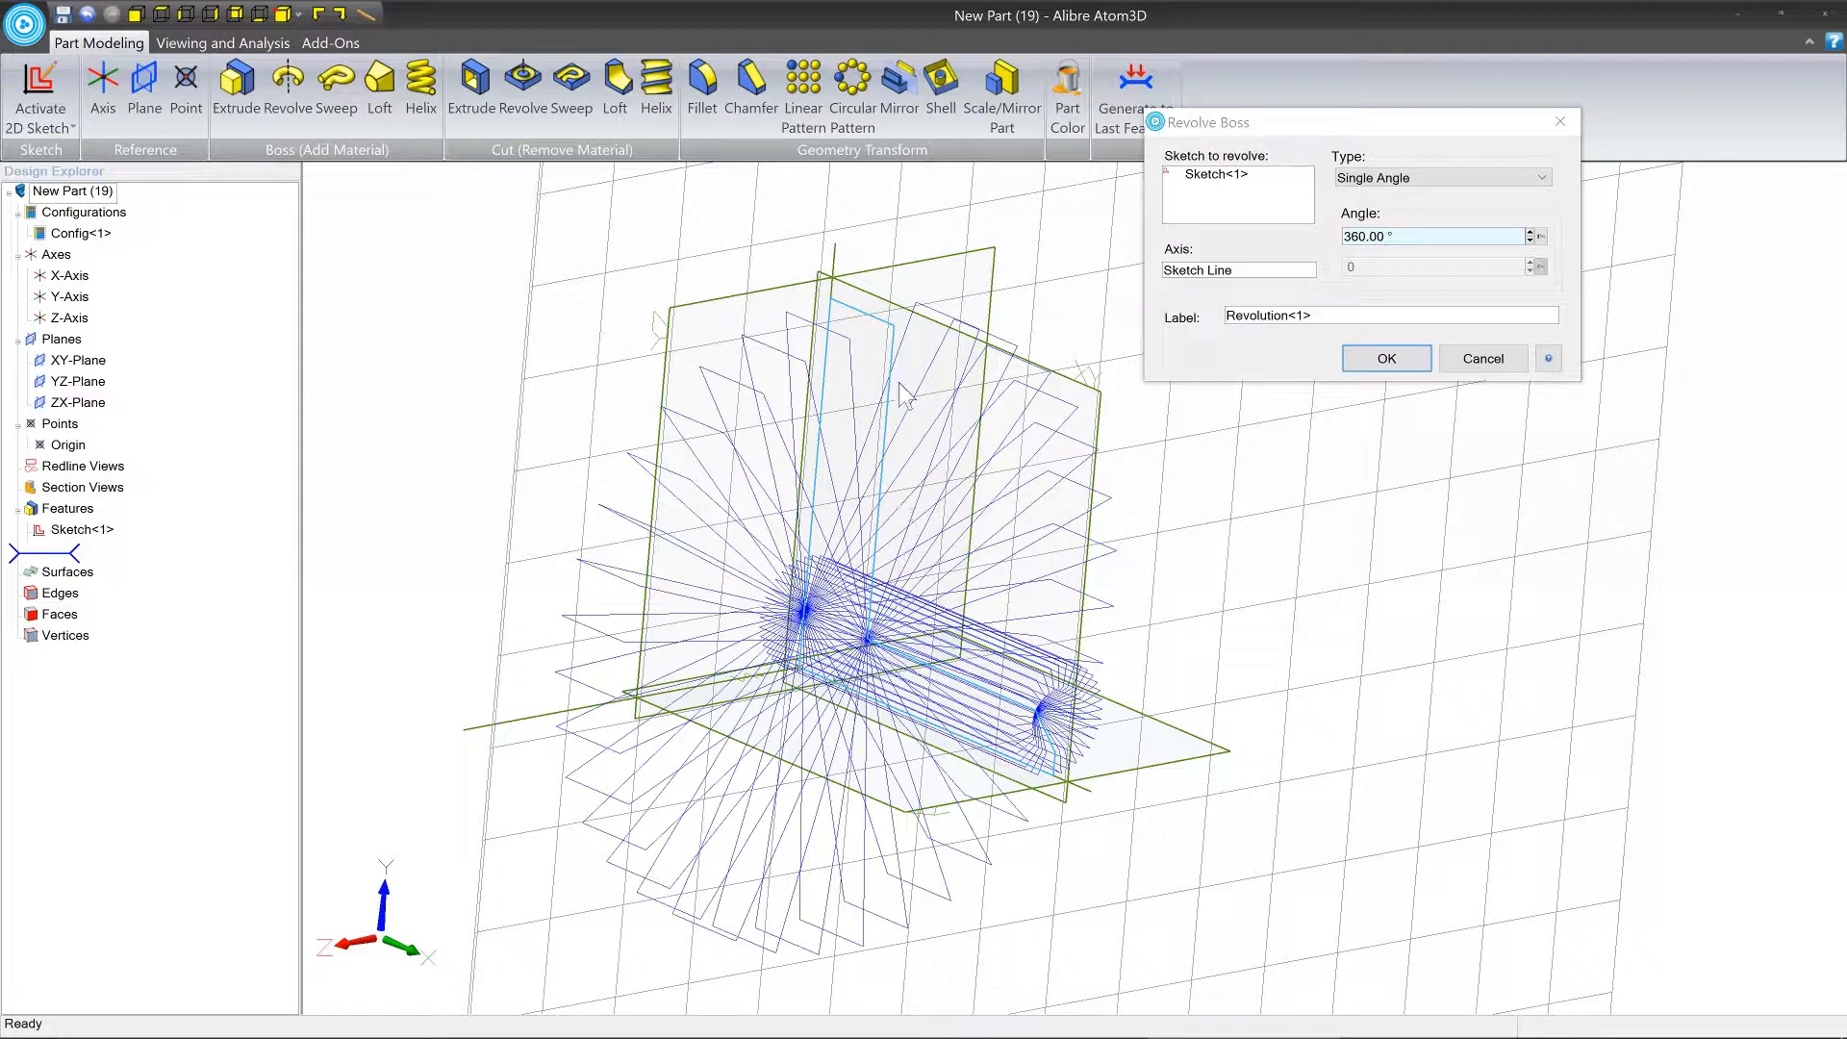
click(1254, 271)
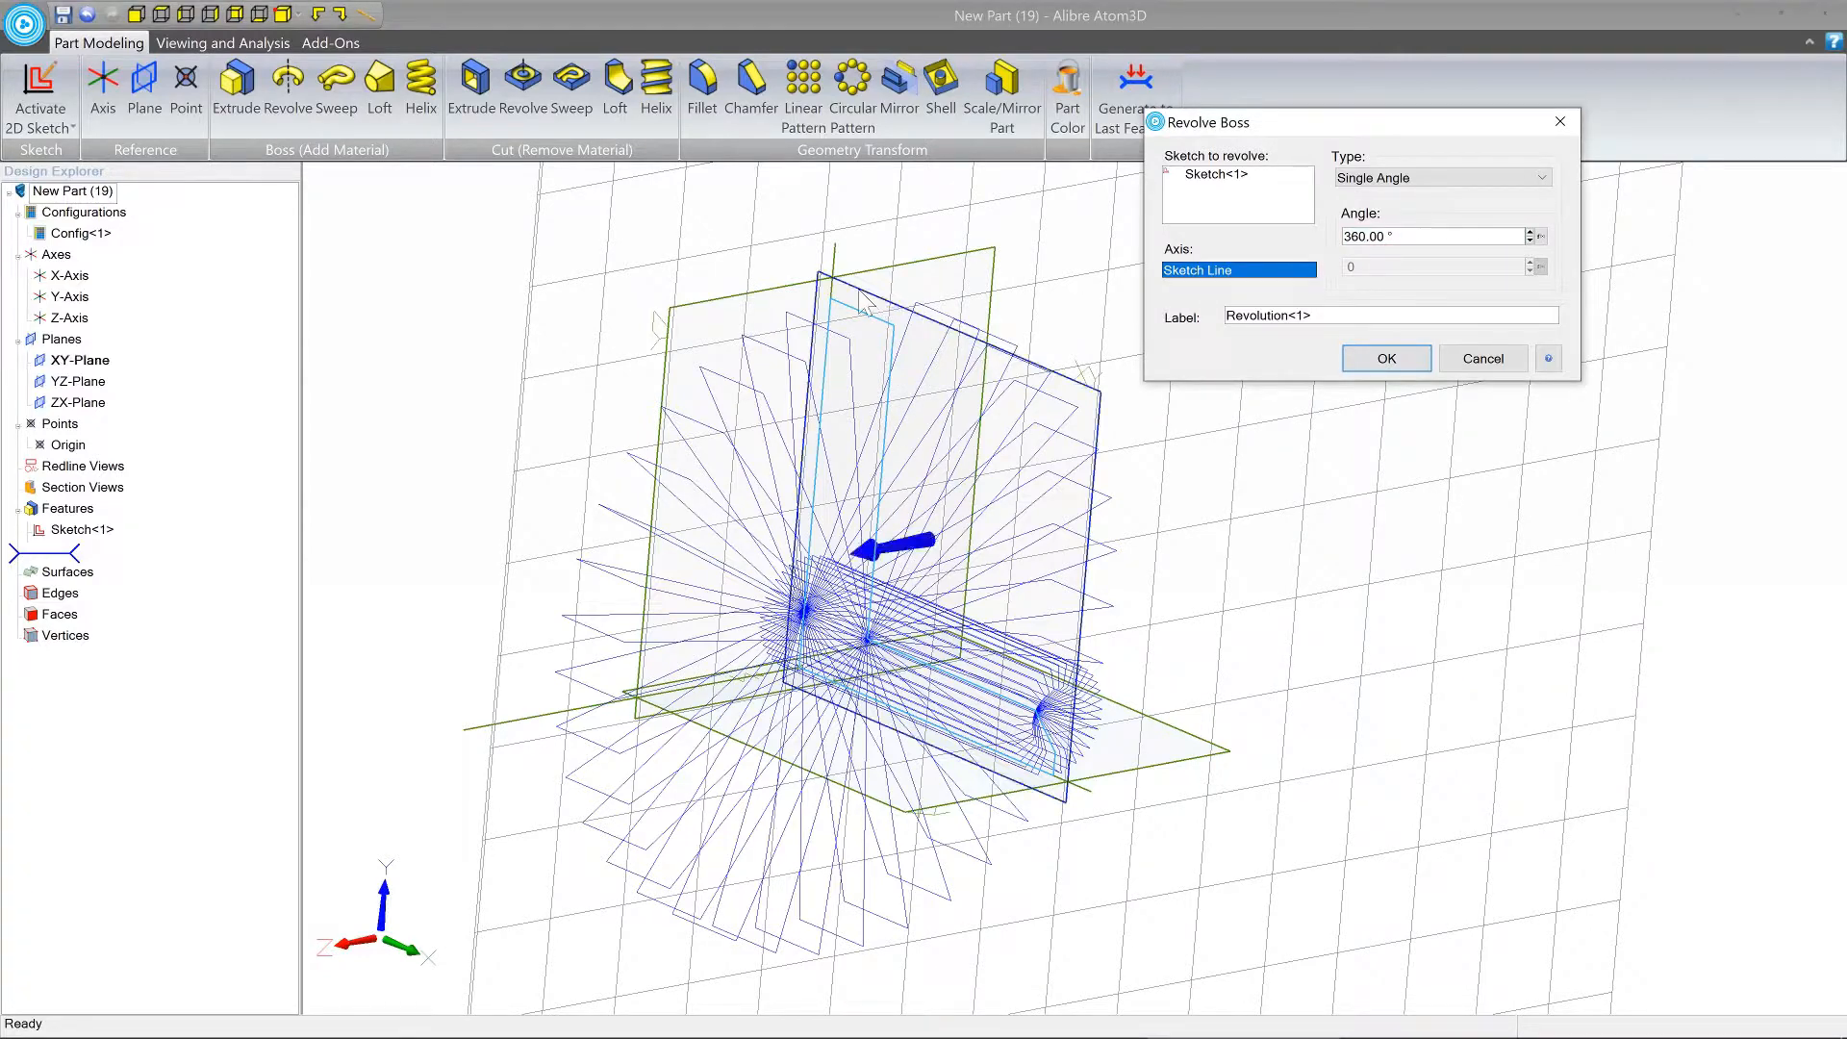
click(835, 257)
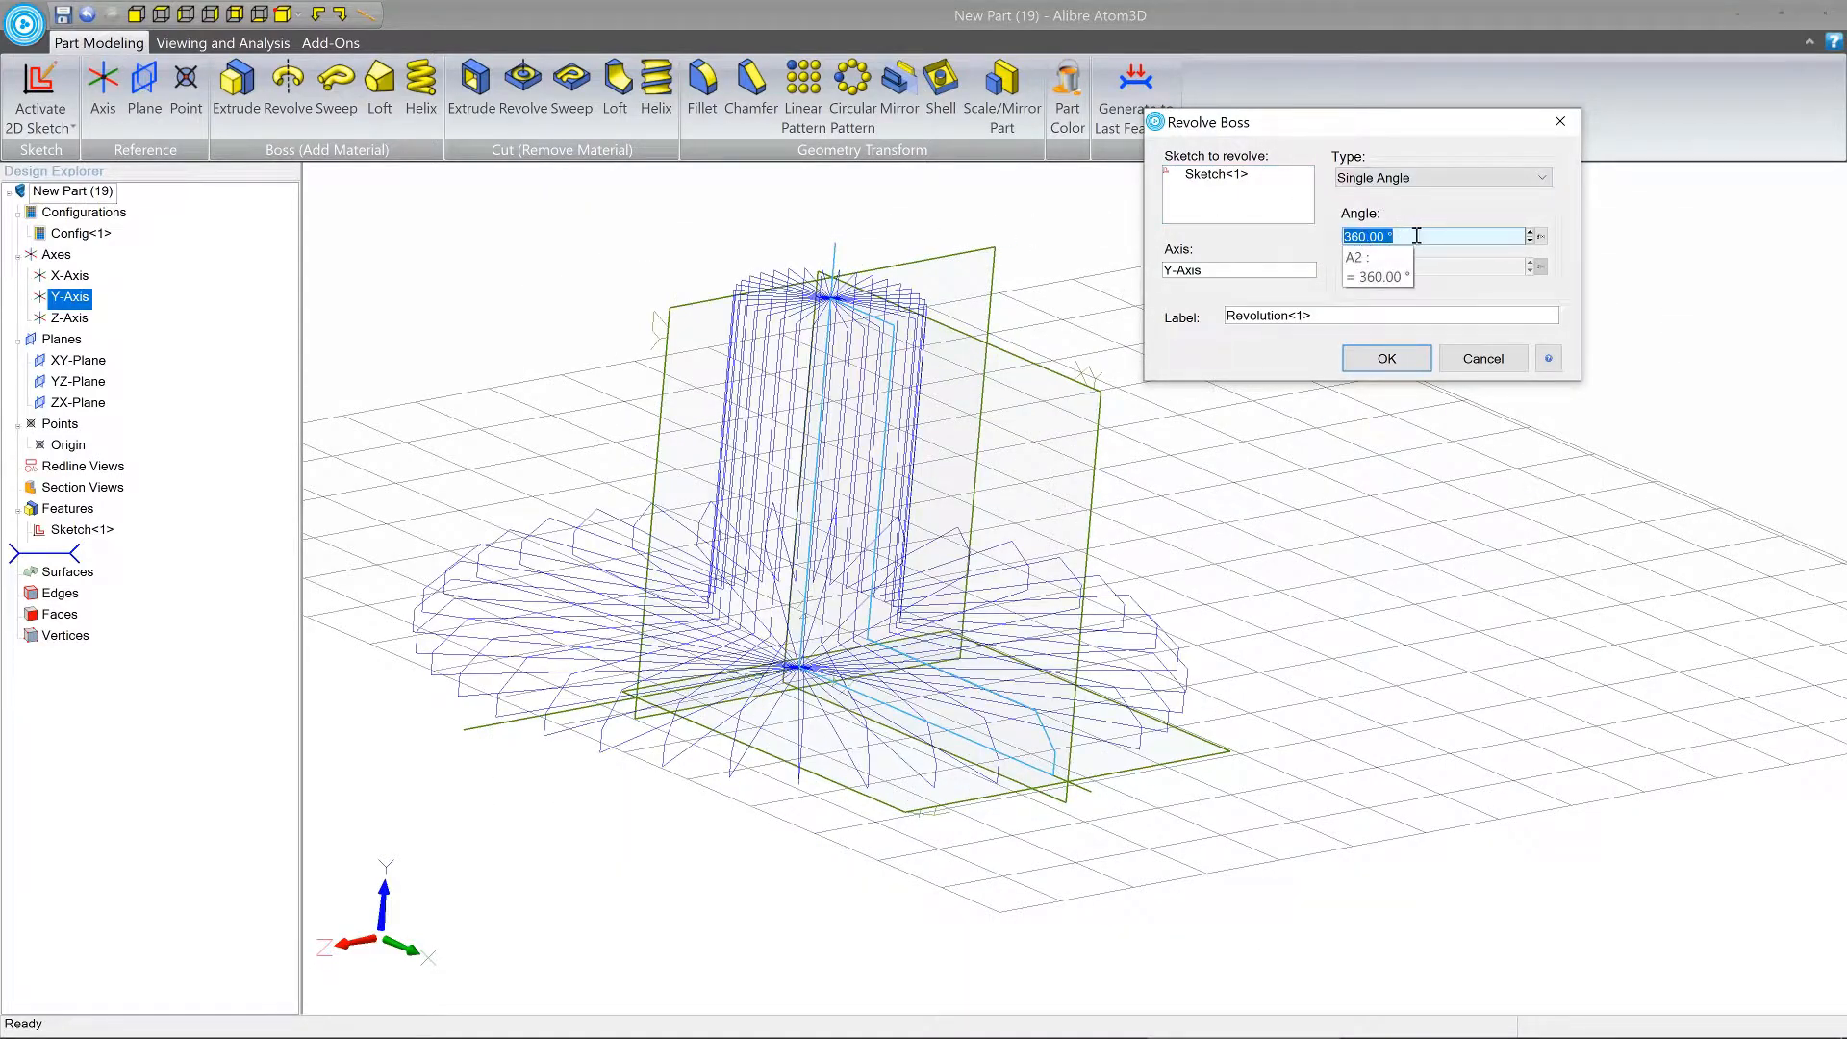
click(1386, 358)
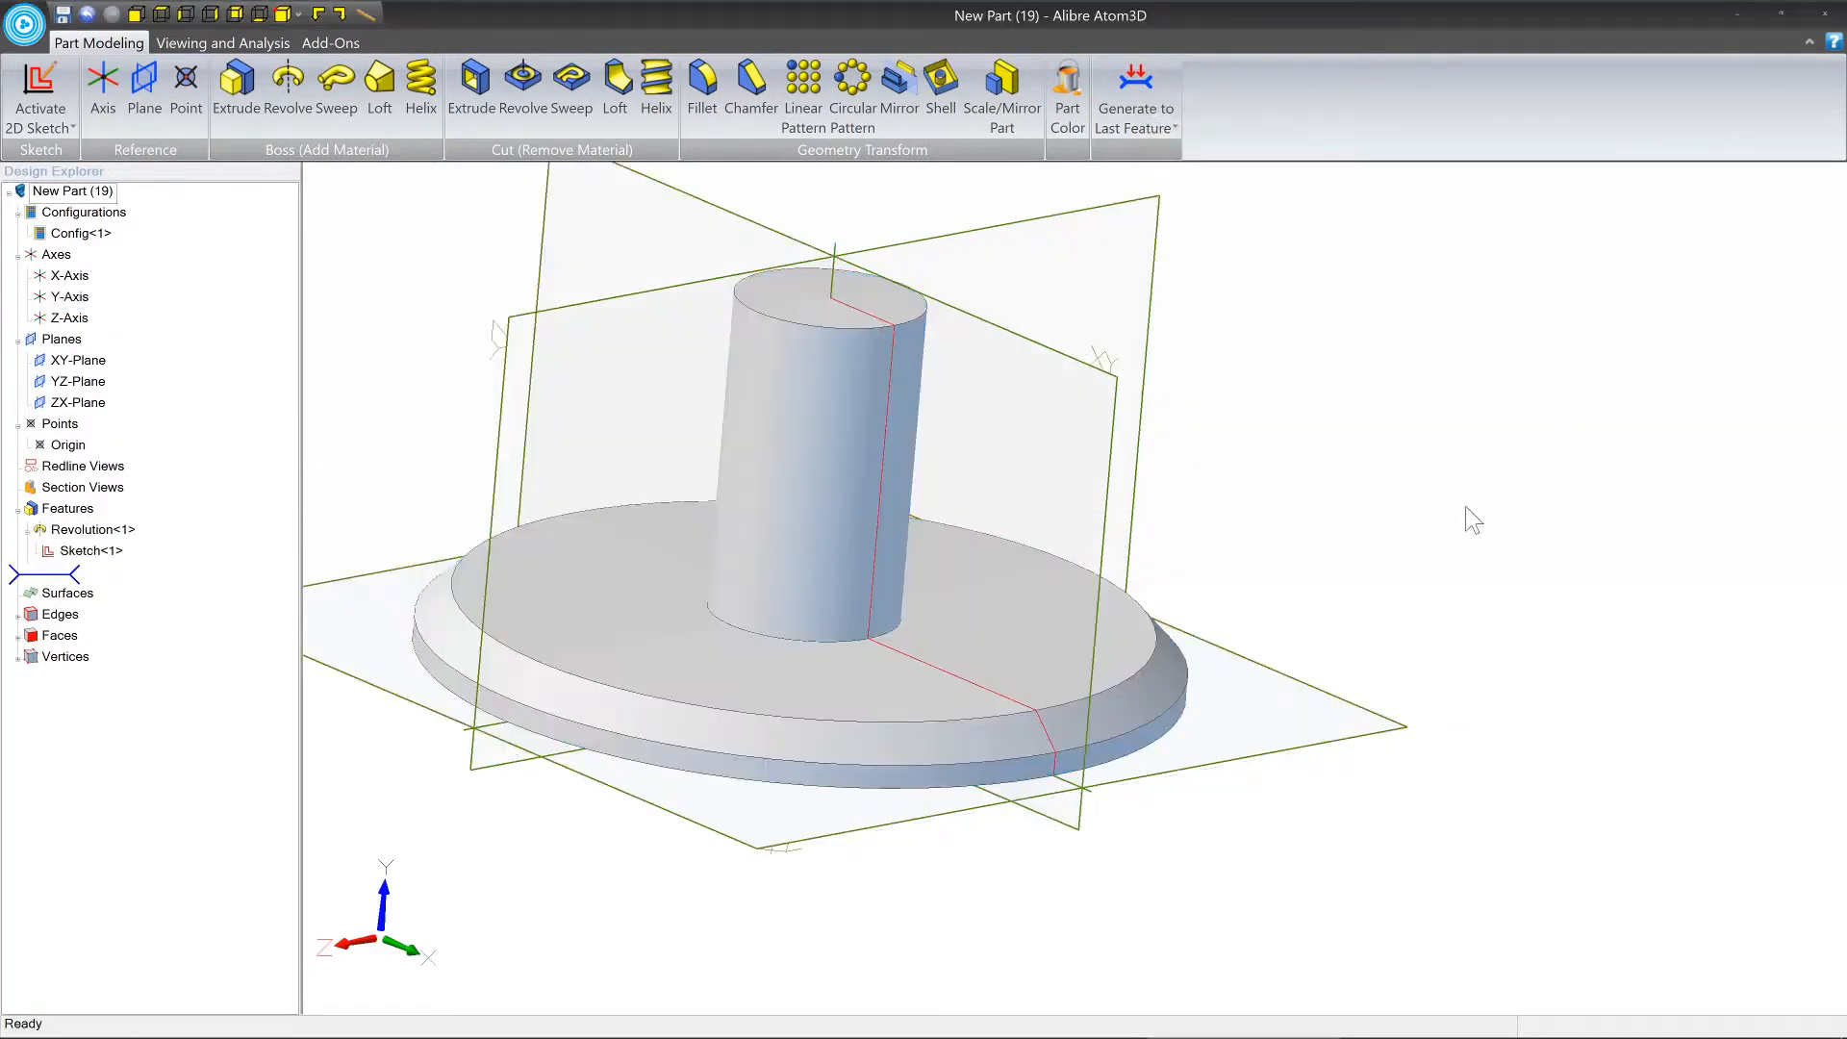
Start a 2D sketch on the flat ring-shaped flange face around the cylindrical shaft.
middle_drag(1471, 520, 846, 564)
middle_drag(699, 596, 931, 596)
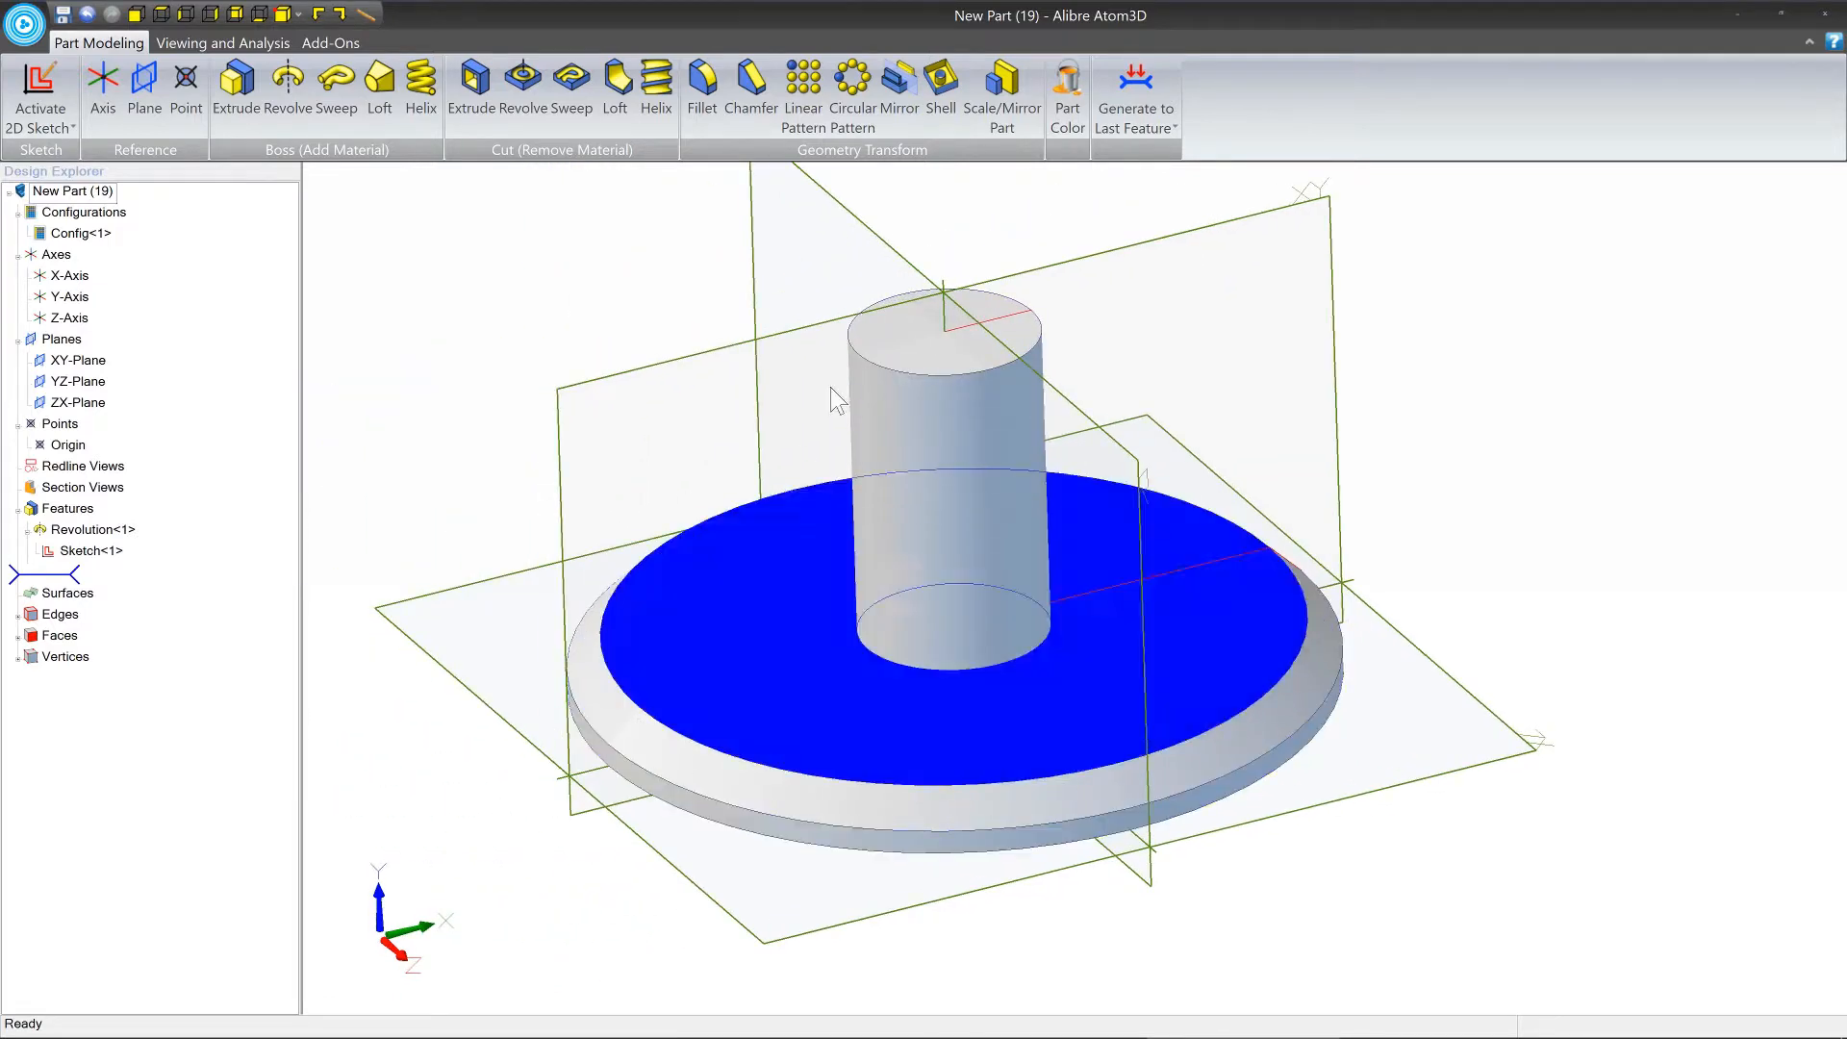
middle_drag(969, 424, 1147, 656)
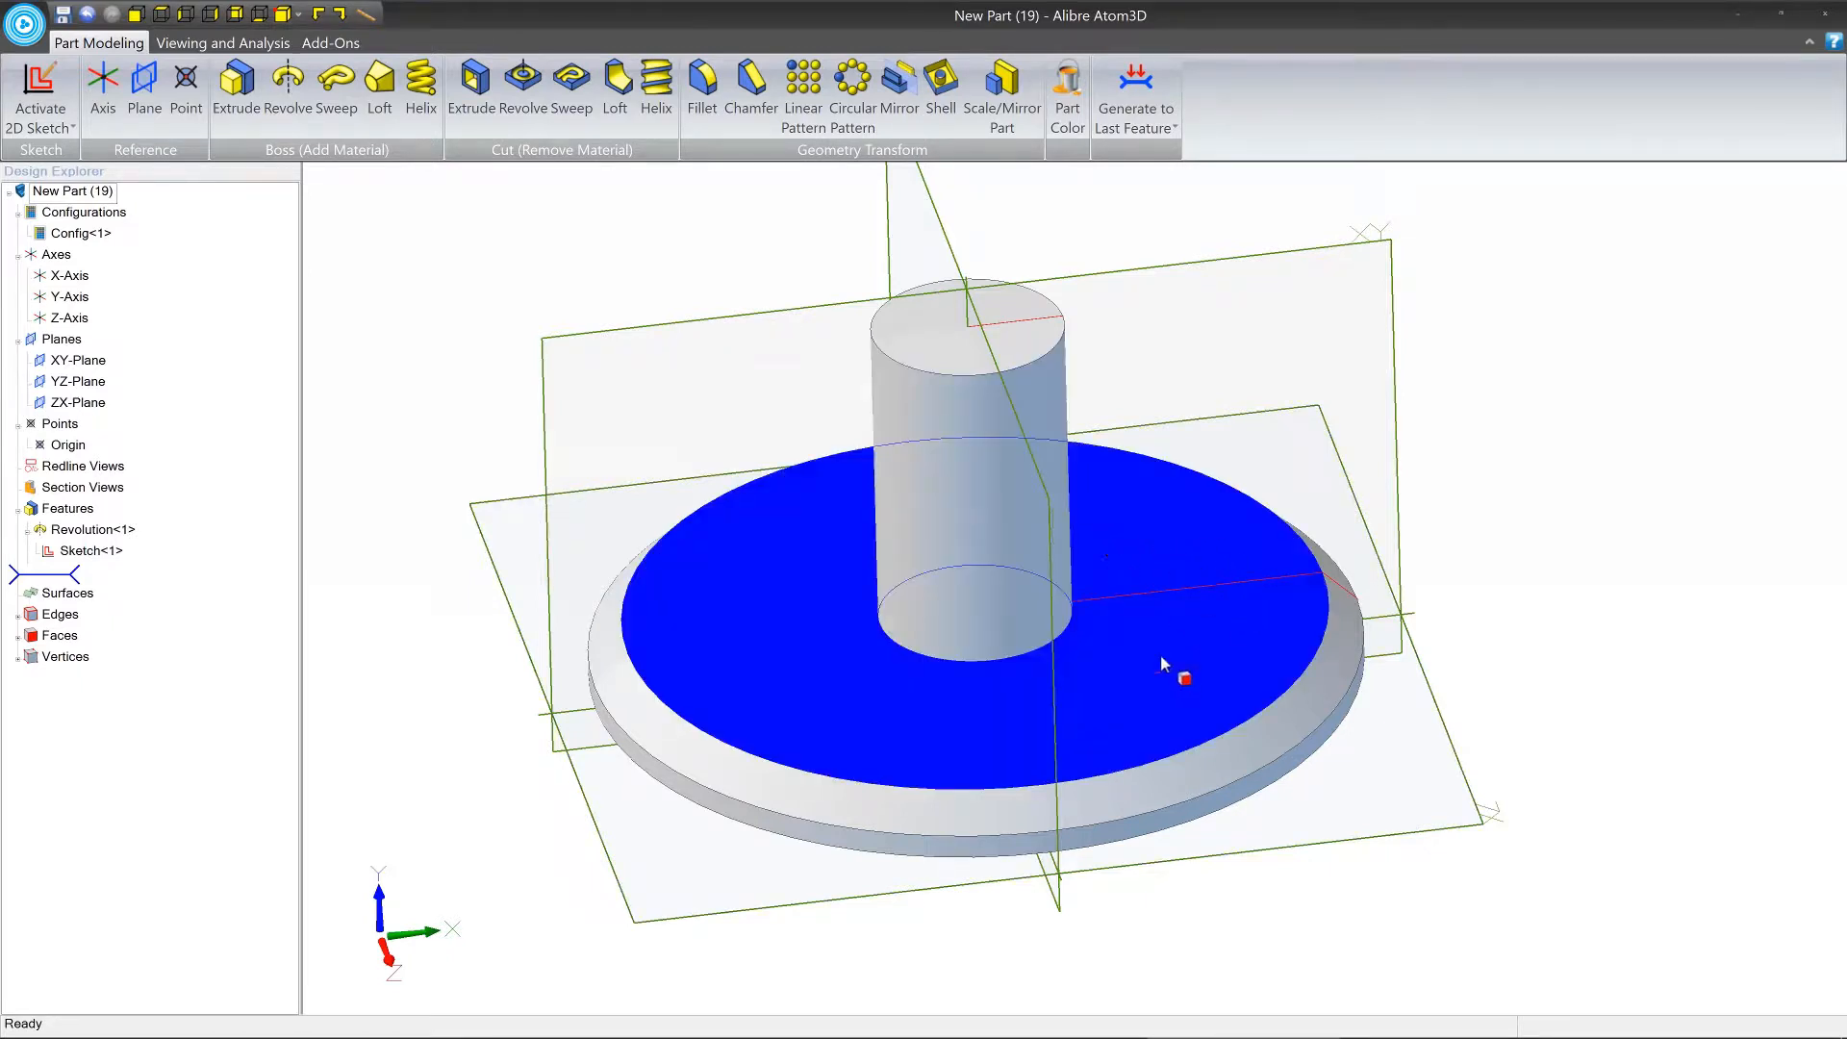
right_click(1149, 538)
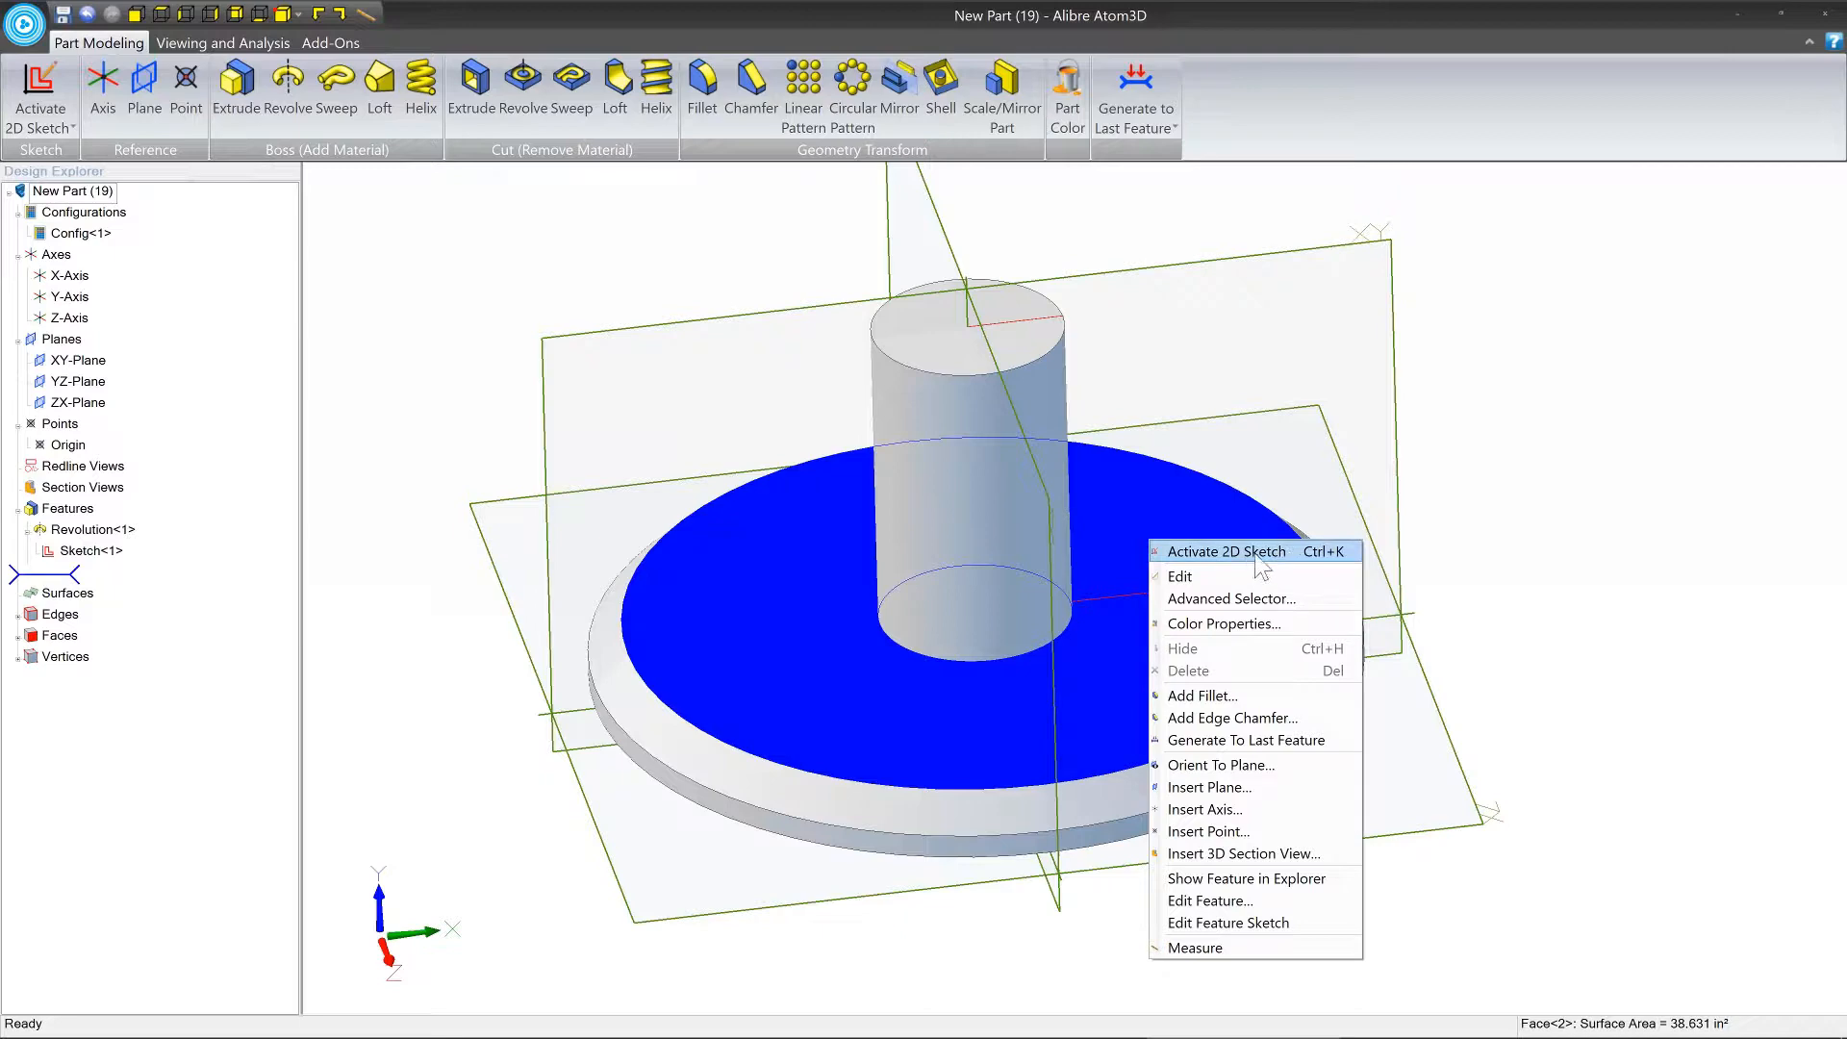
click(1293, 555)
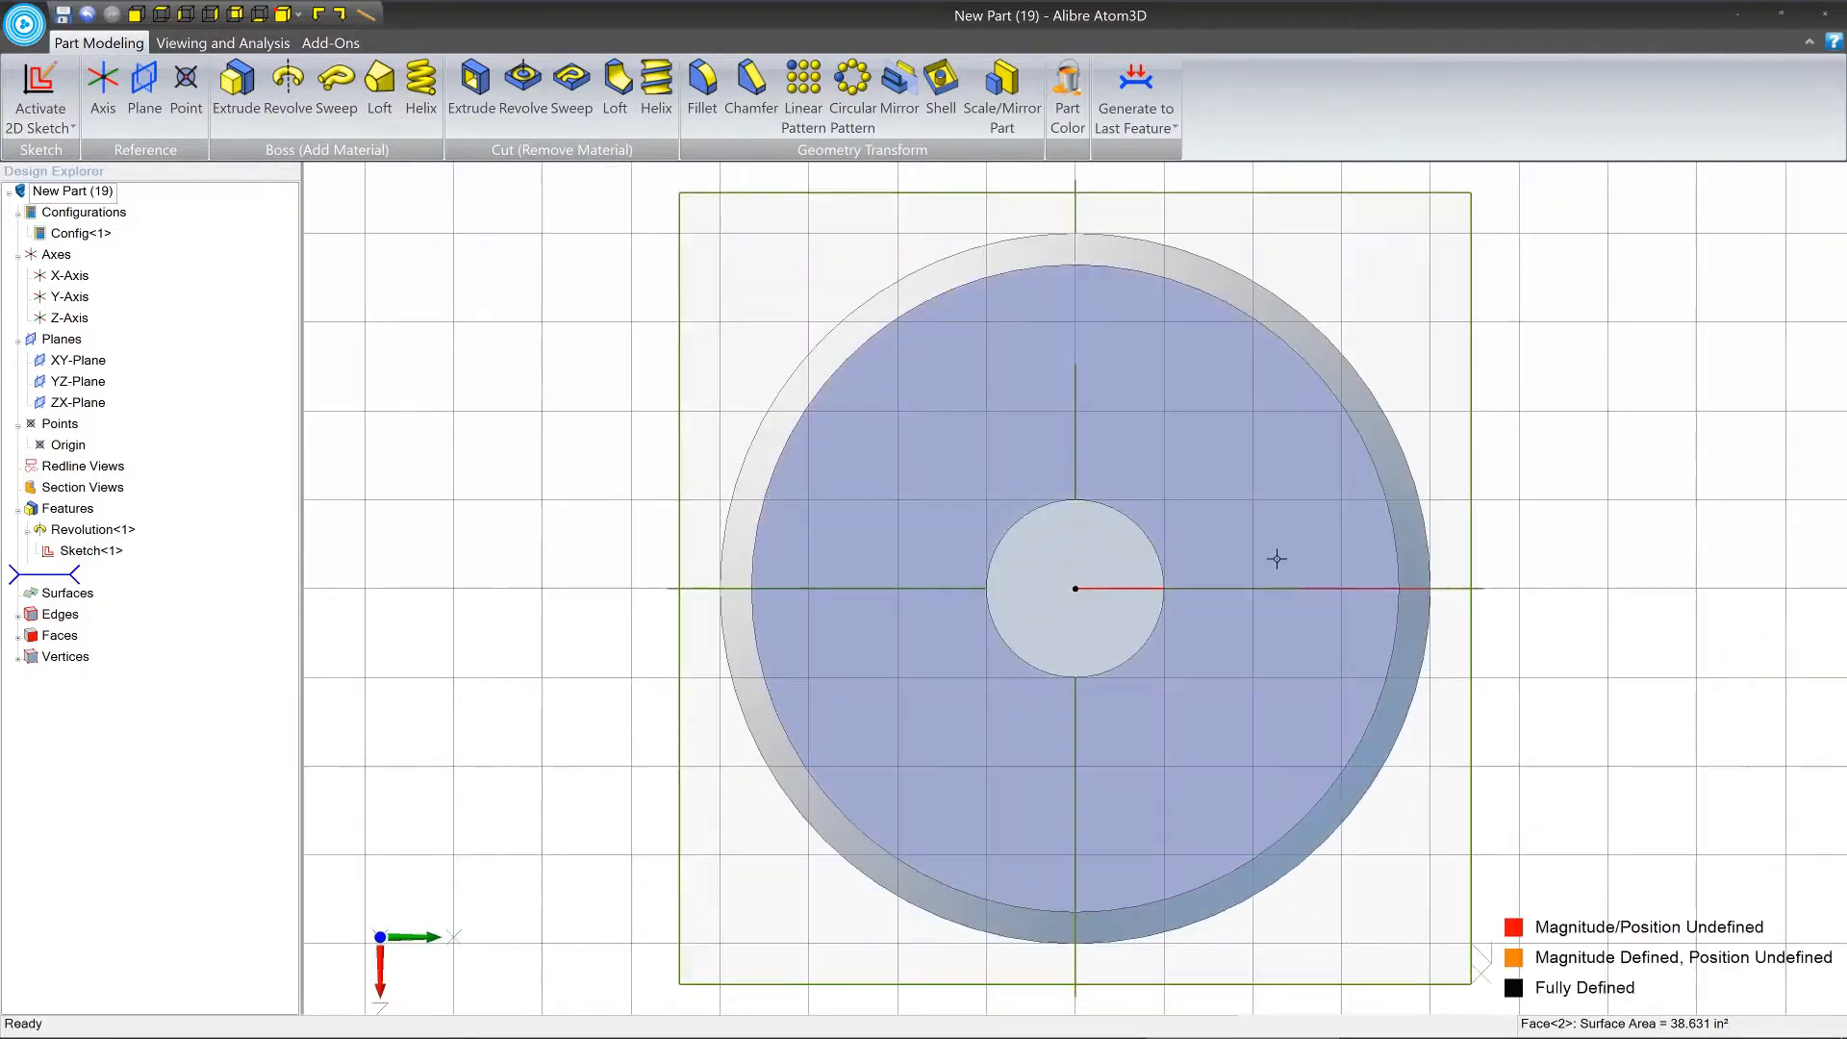
middle_drag(1262, 558, 931, 515)
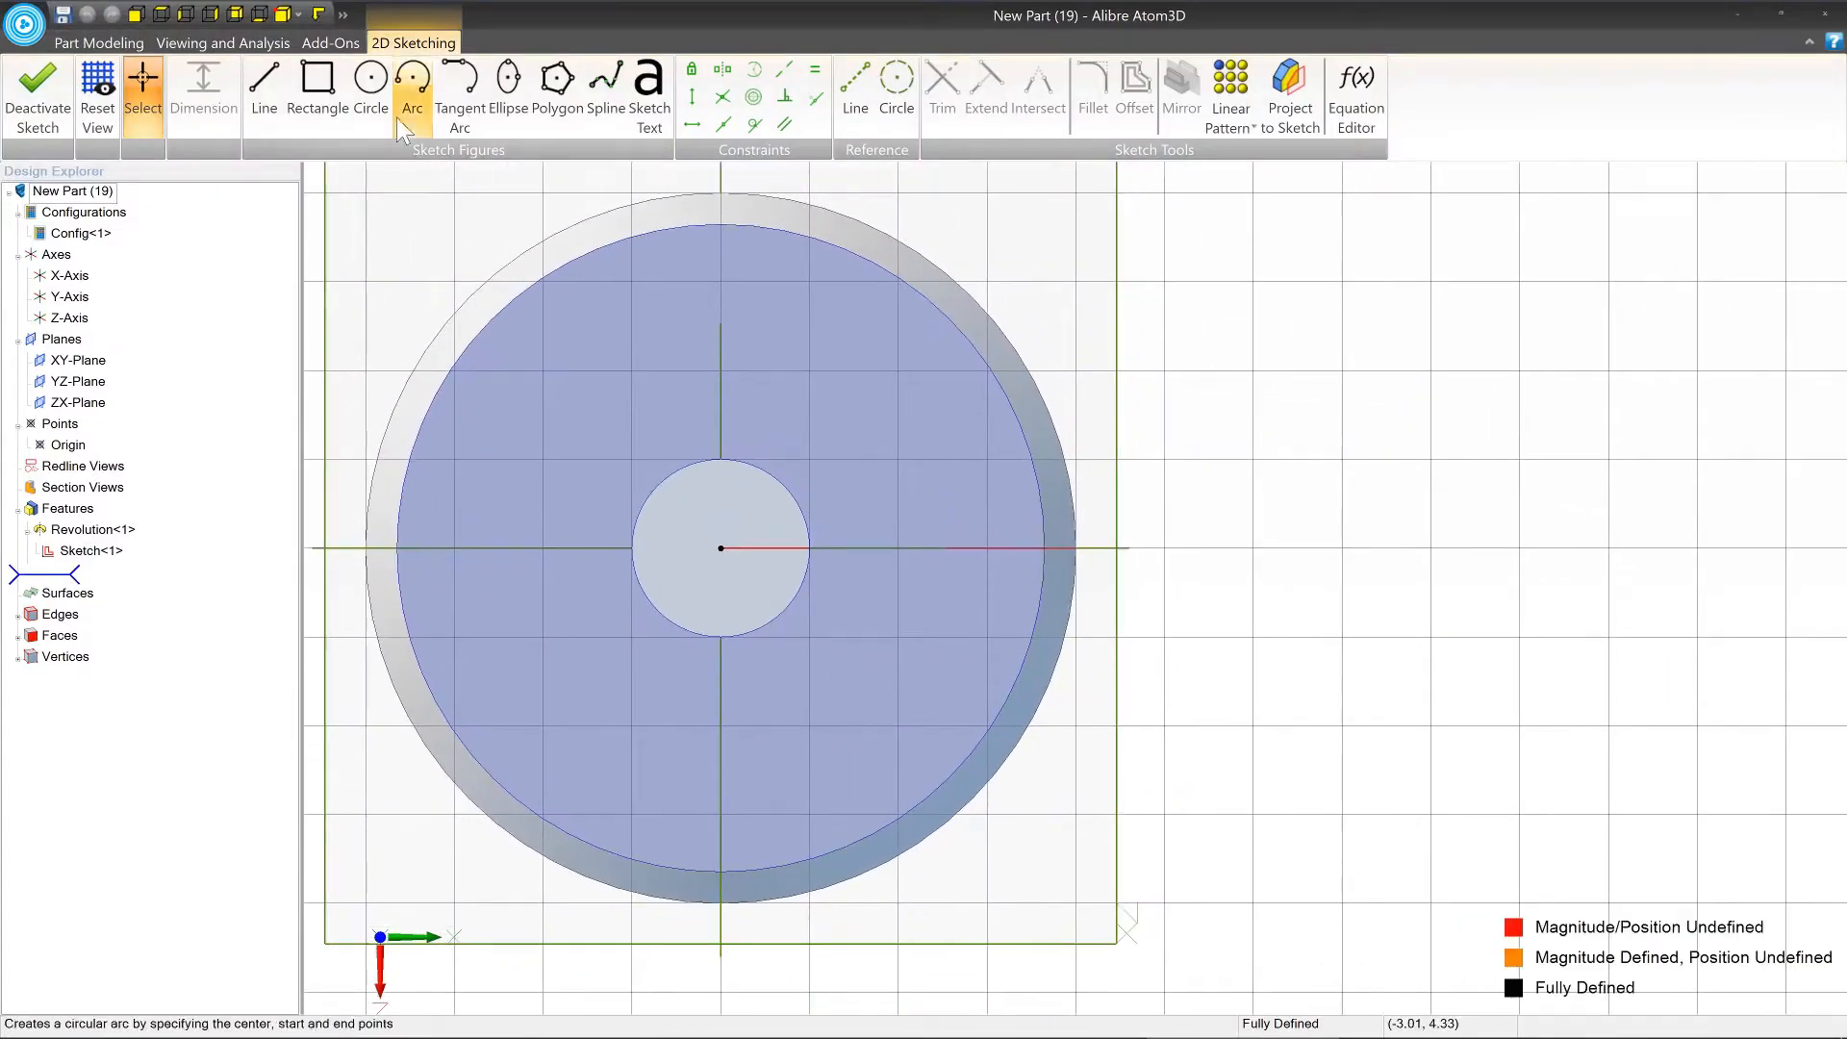
Sketch a circle about 0.88 in in diameter on the horizontal reference line, centred about 2.6 in from the origin on the flange face.
click(377, 94)
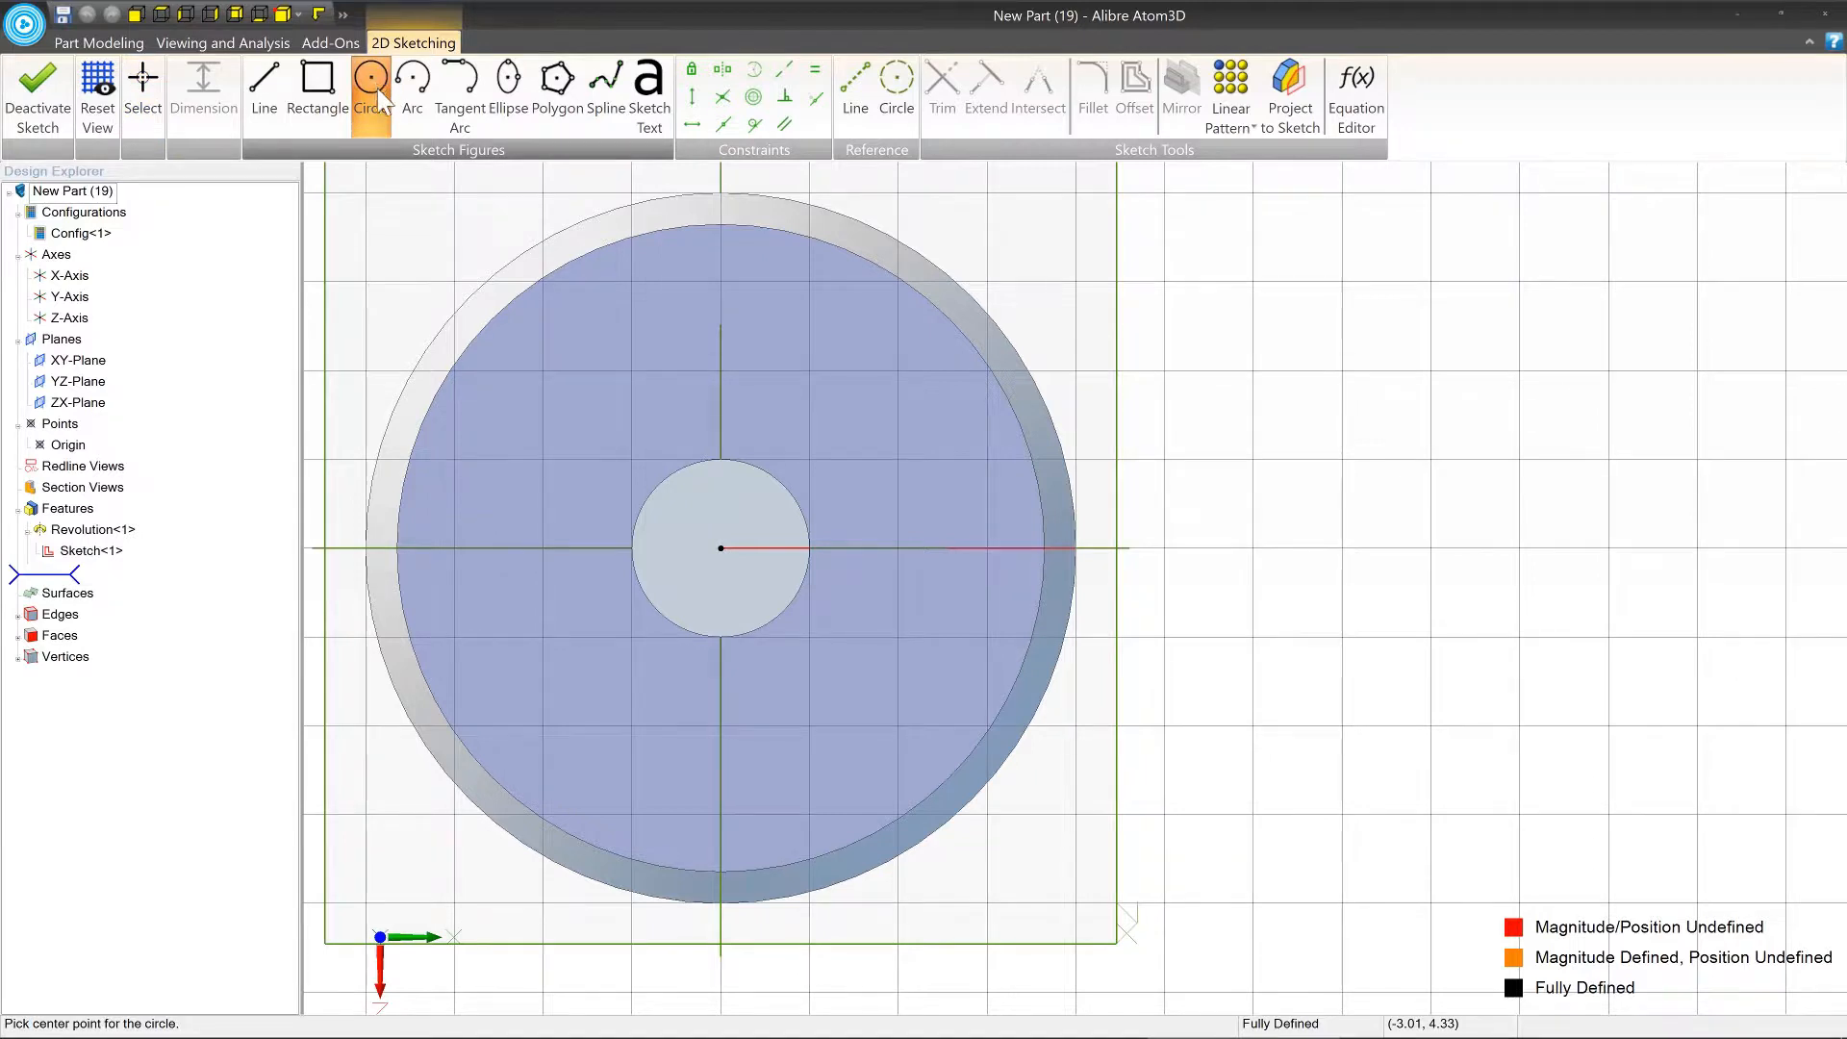
click(952, 549)
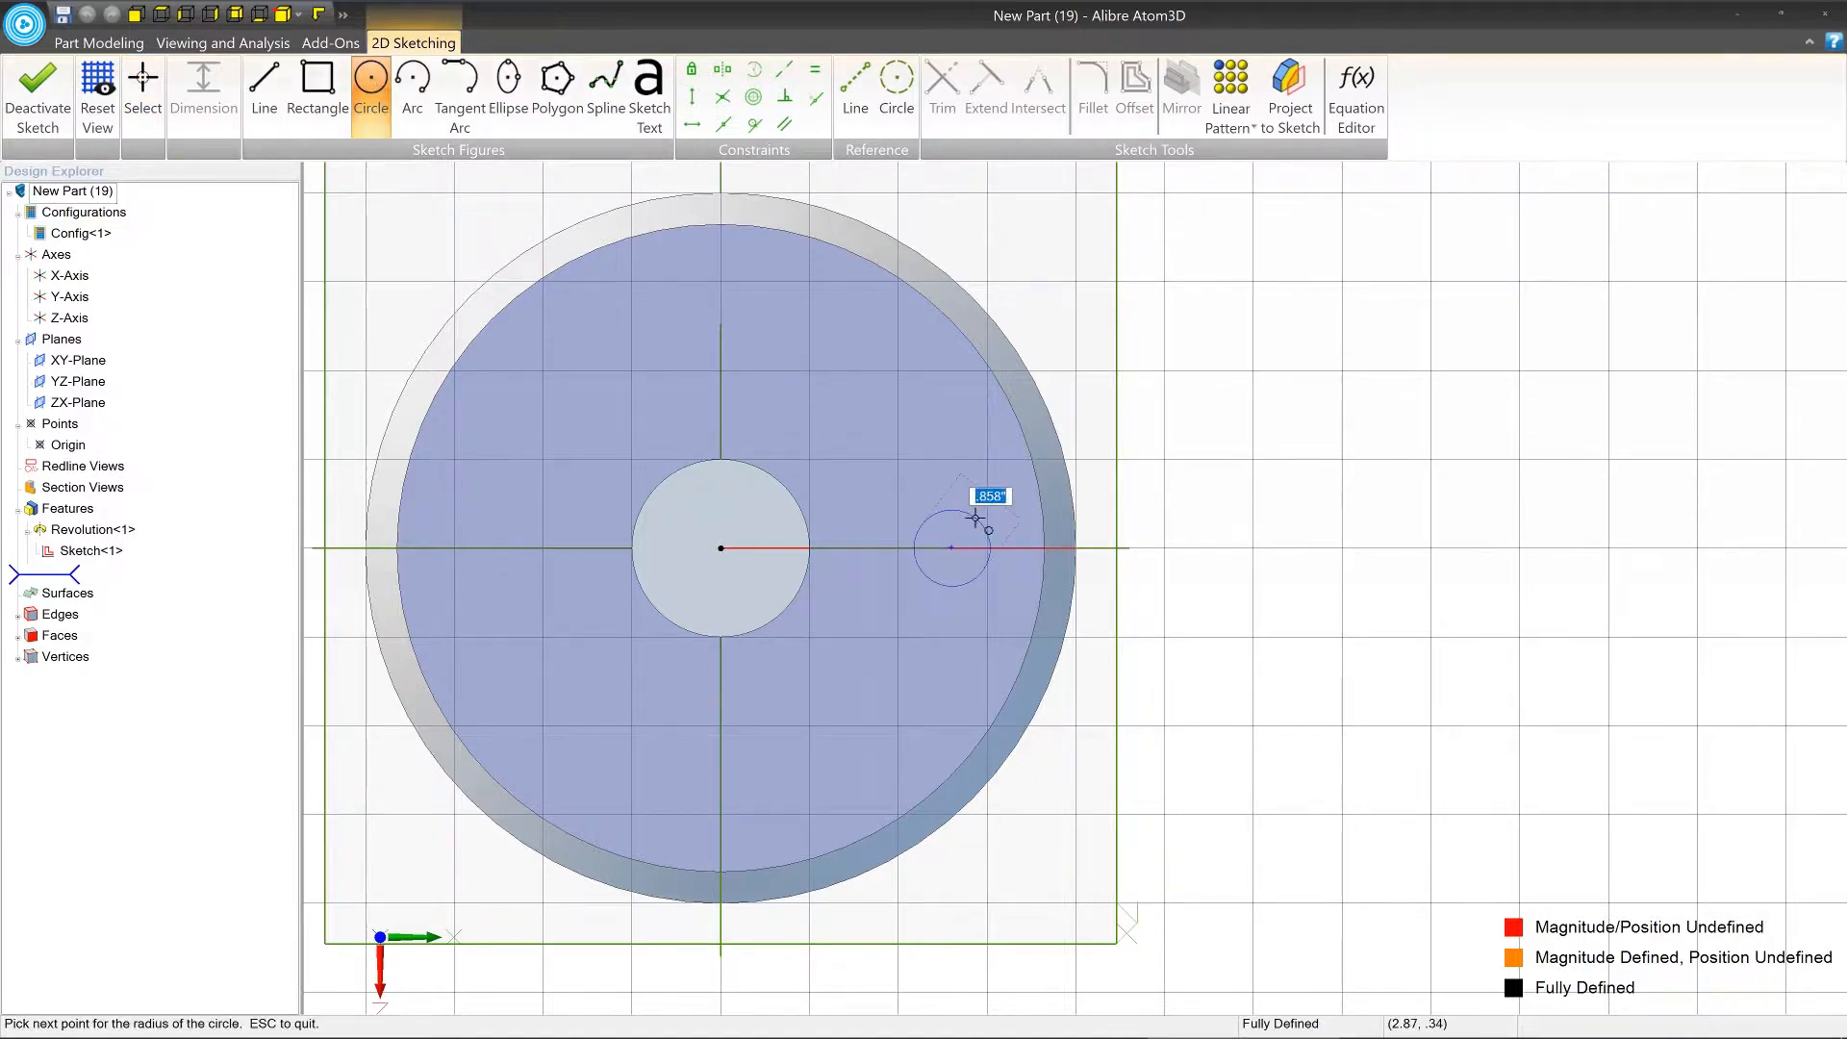
click(980, 520)
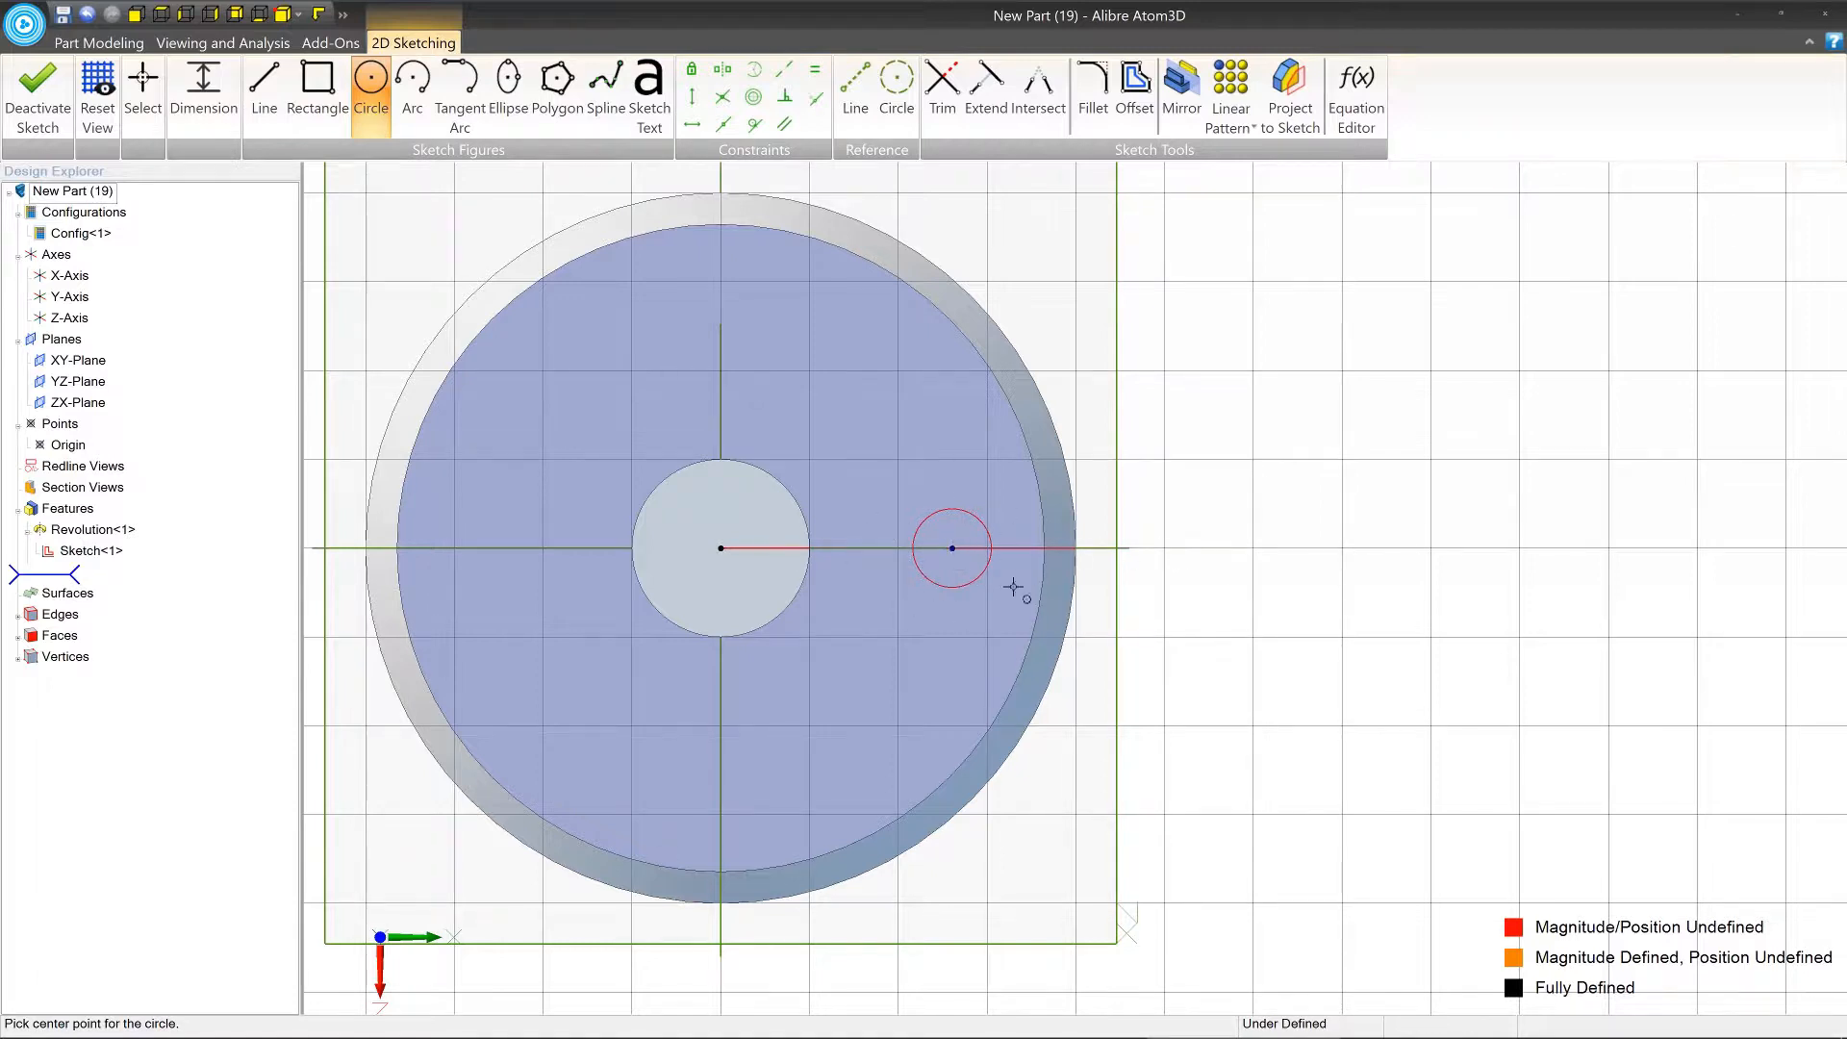
middle_drag(979, 529, 1048, 536)
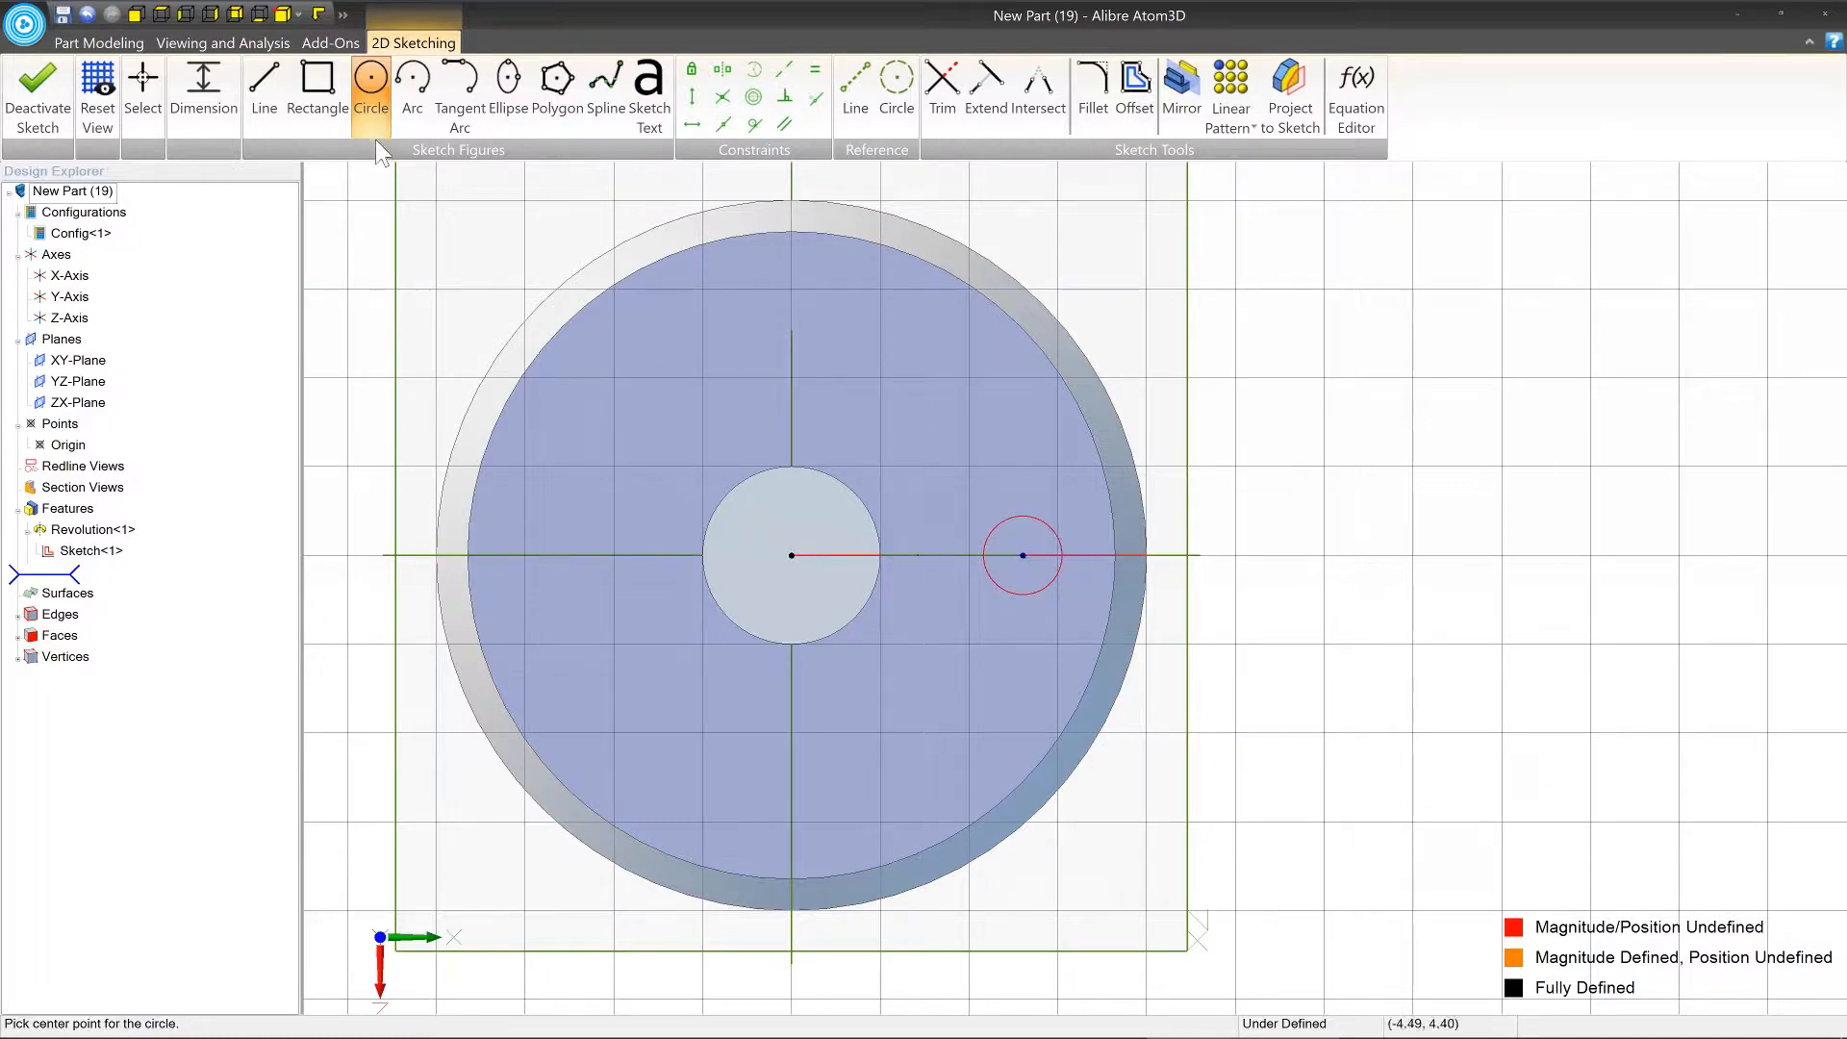
key(Escape)
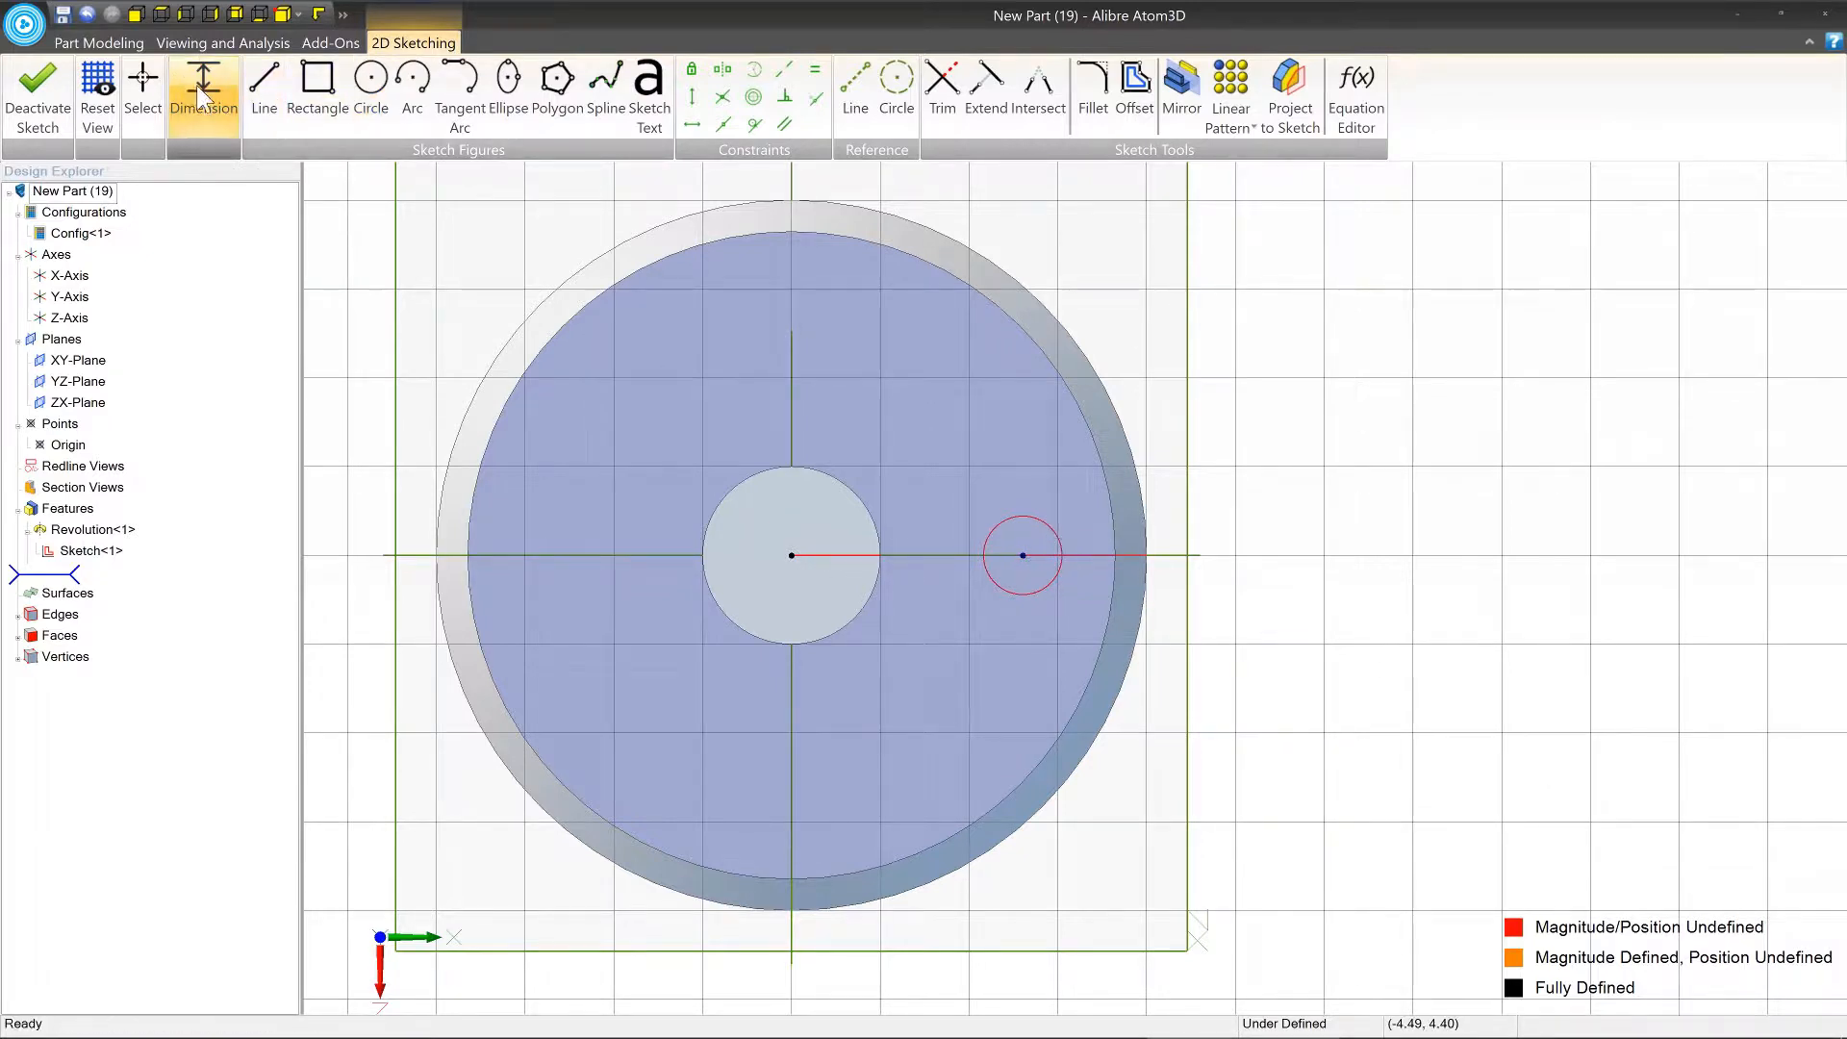
Dimension the circle's diameter and set it to 0.5 in, placing the dimension above and outside the circle.
click(197, 96)
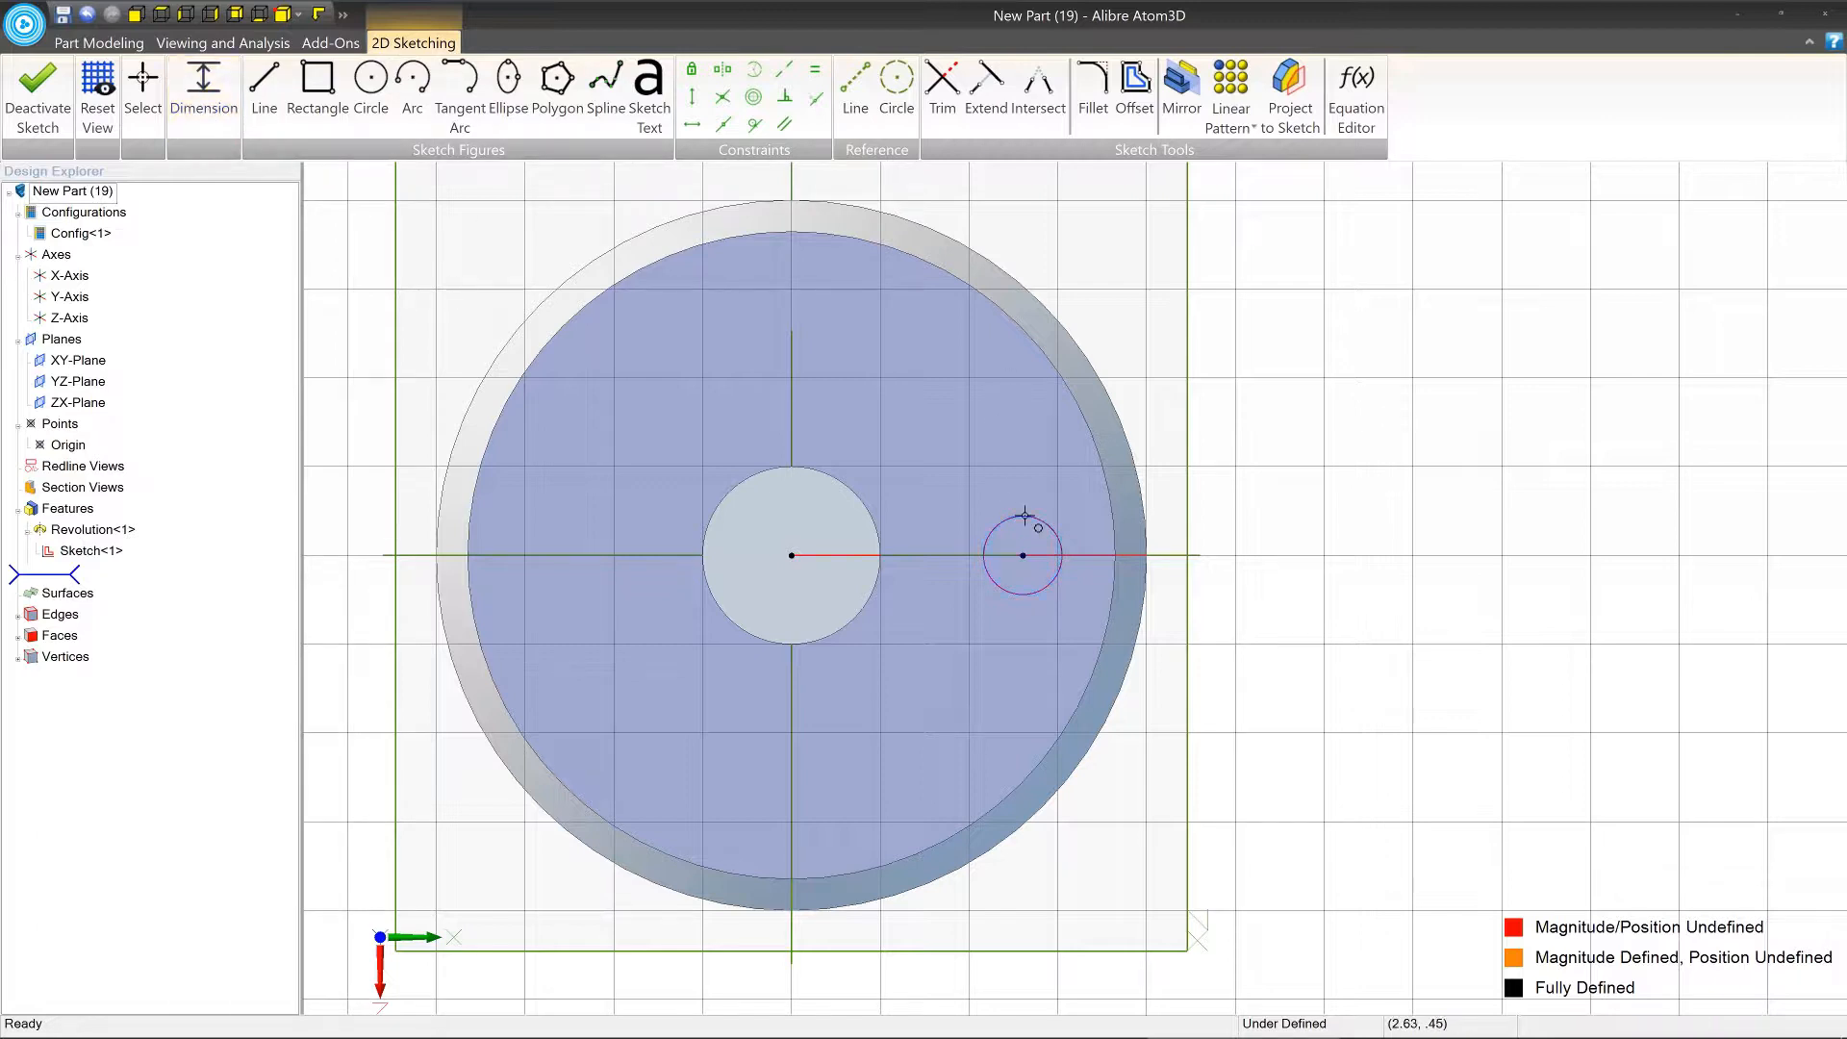
click(1193, 482)
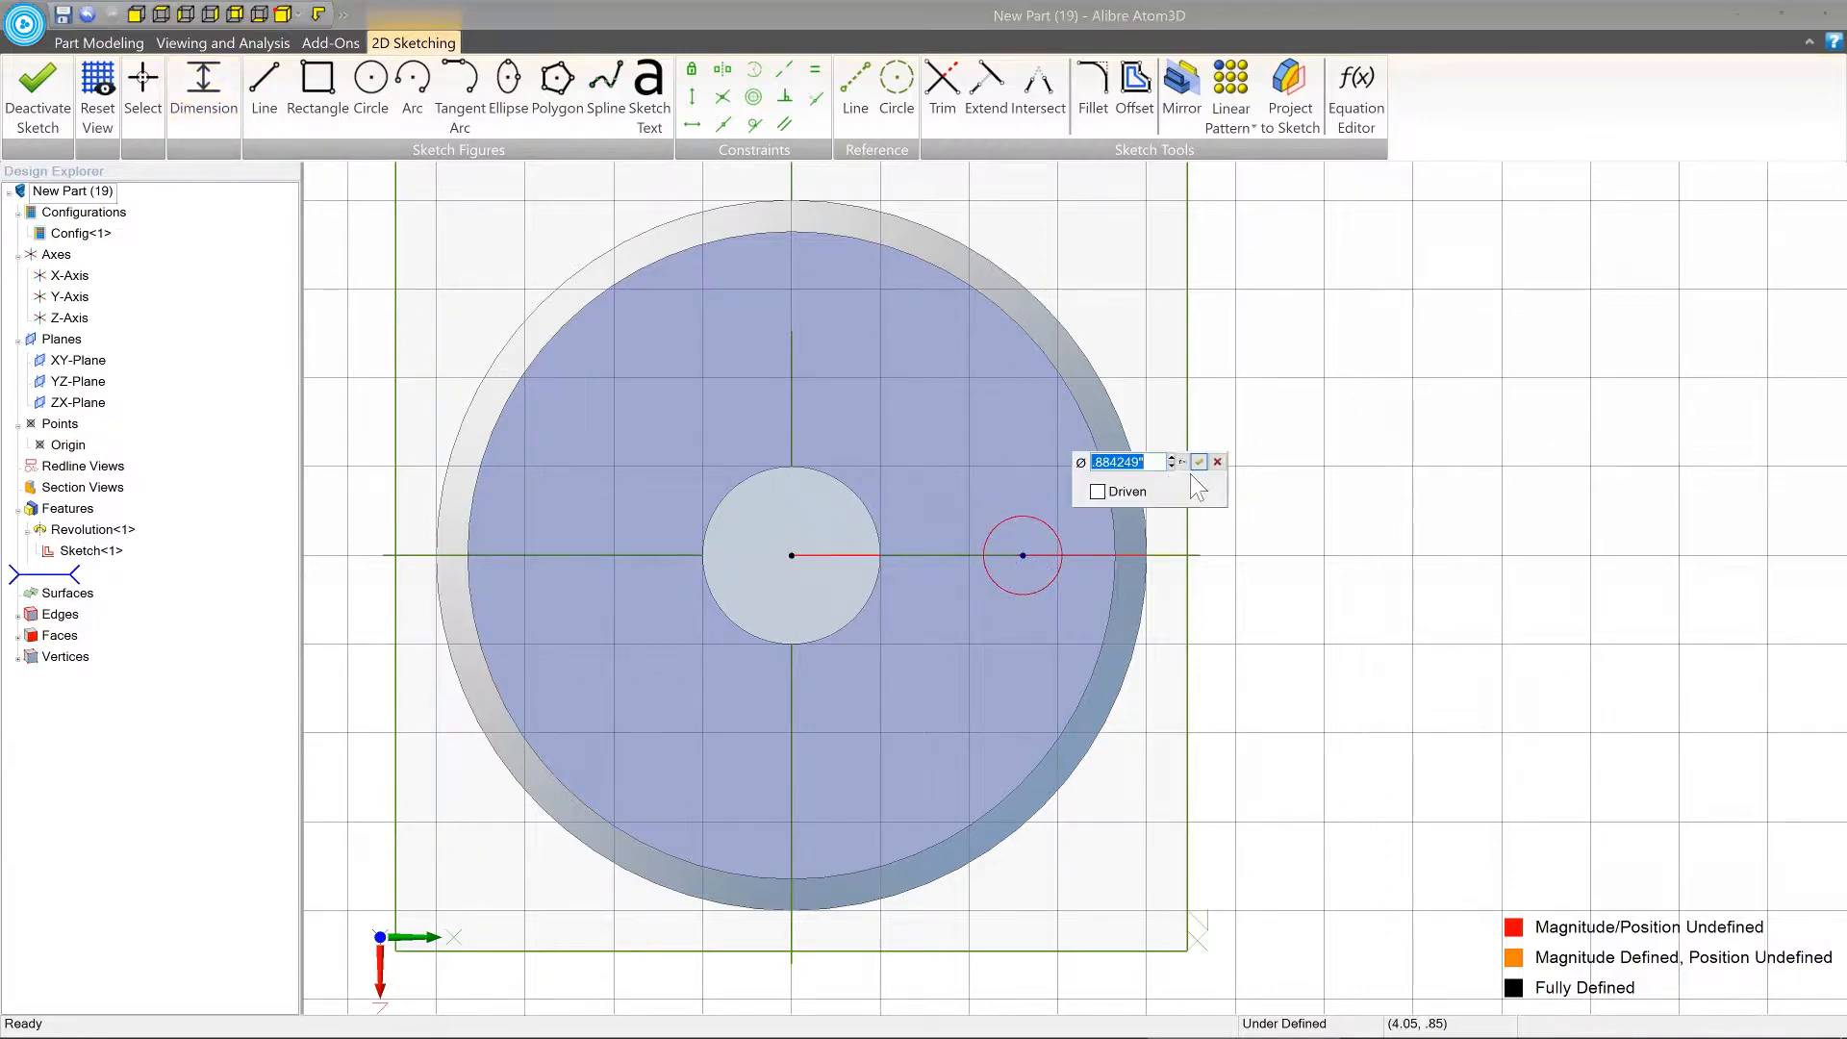
text(.5)
key(Return)
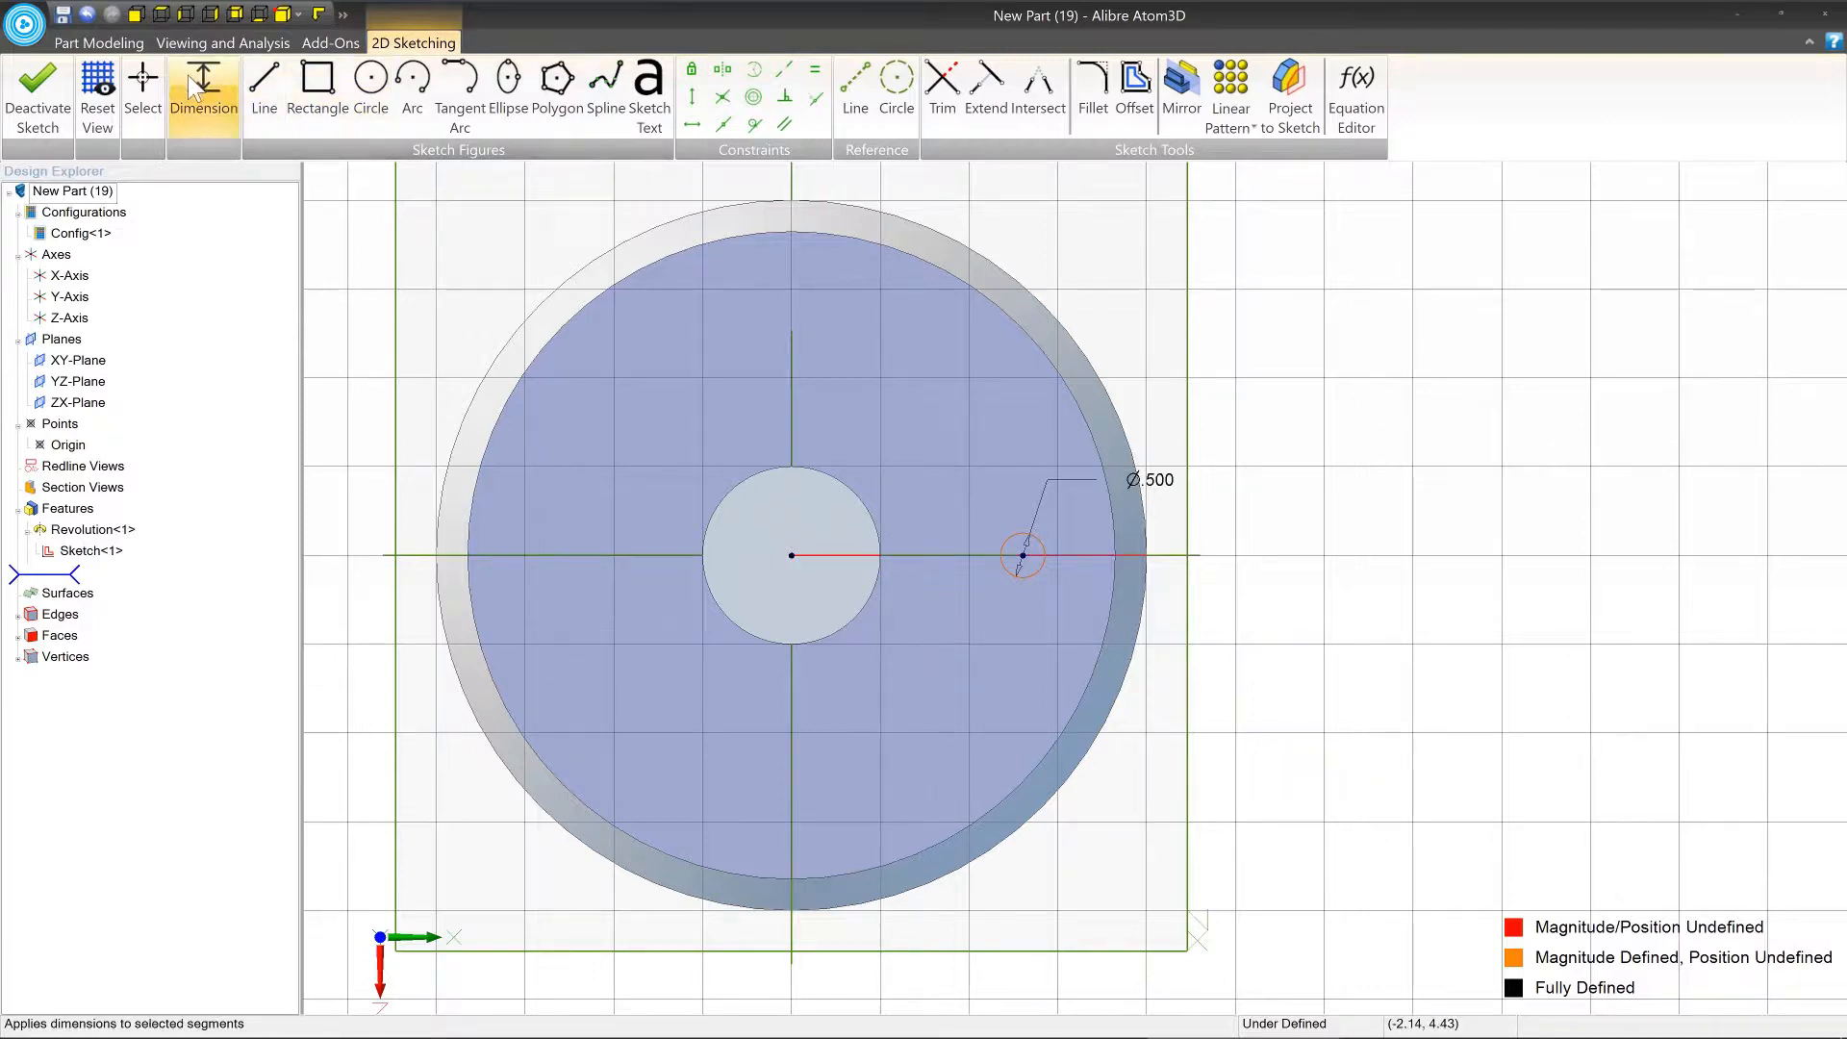
Dimension the horizontal distance from the origin to the circle's centre as 3 in, placed below the circle.
click(199, 87)
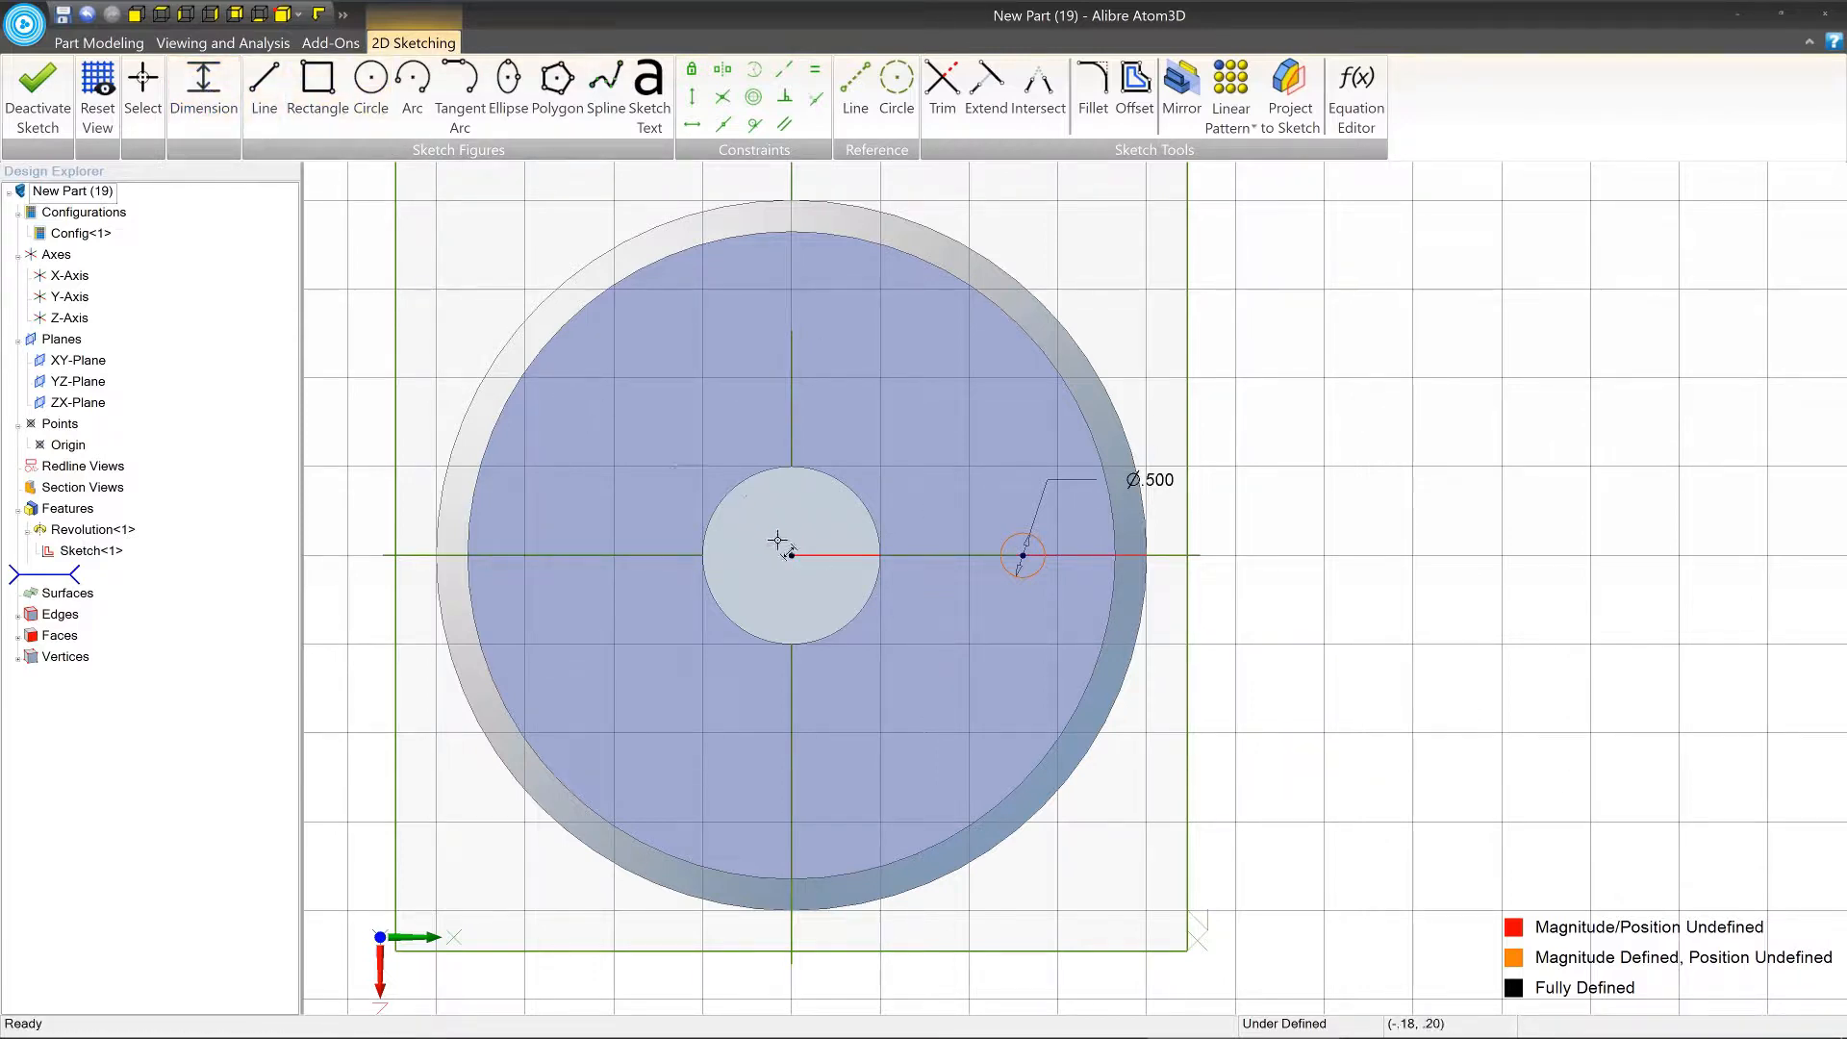
click(1022, 554)
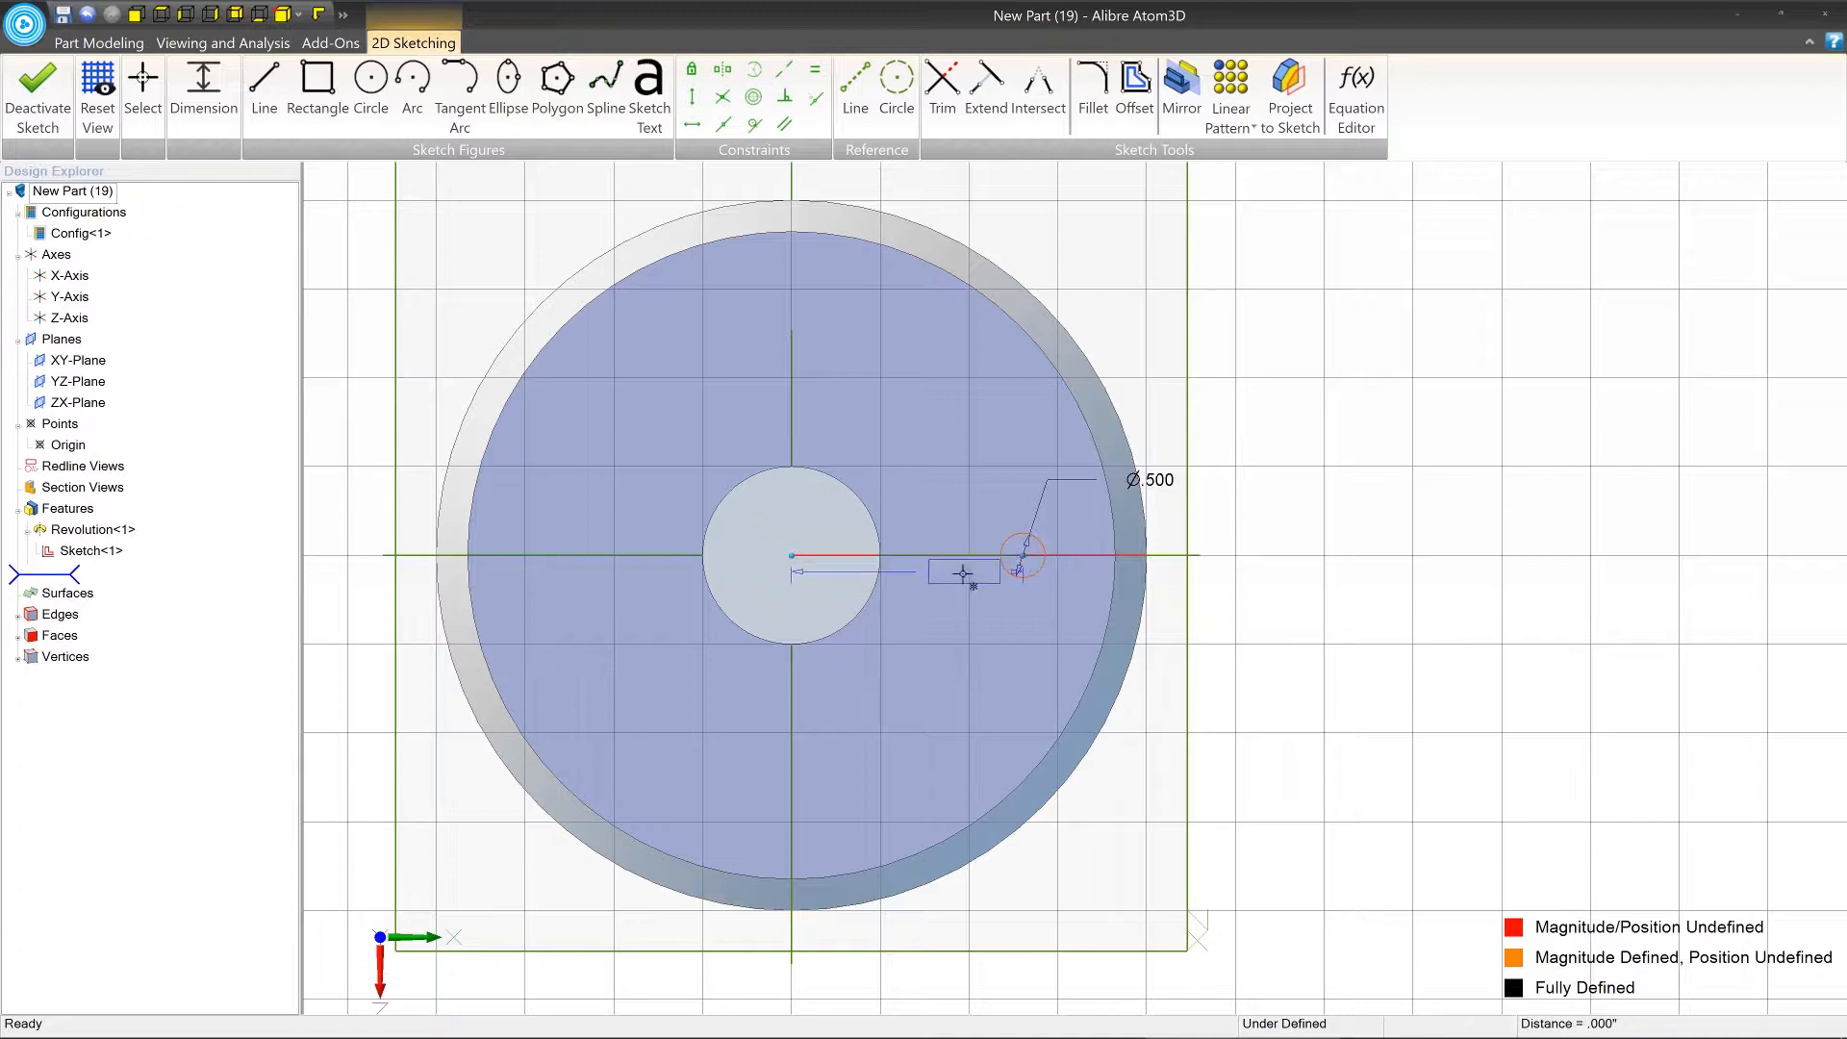
click(908, 655)
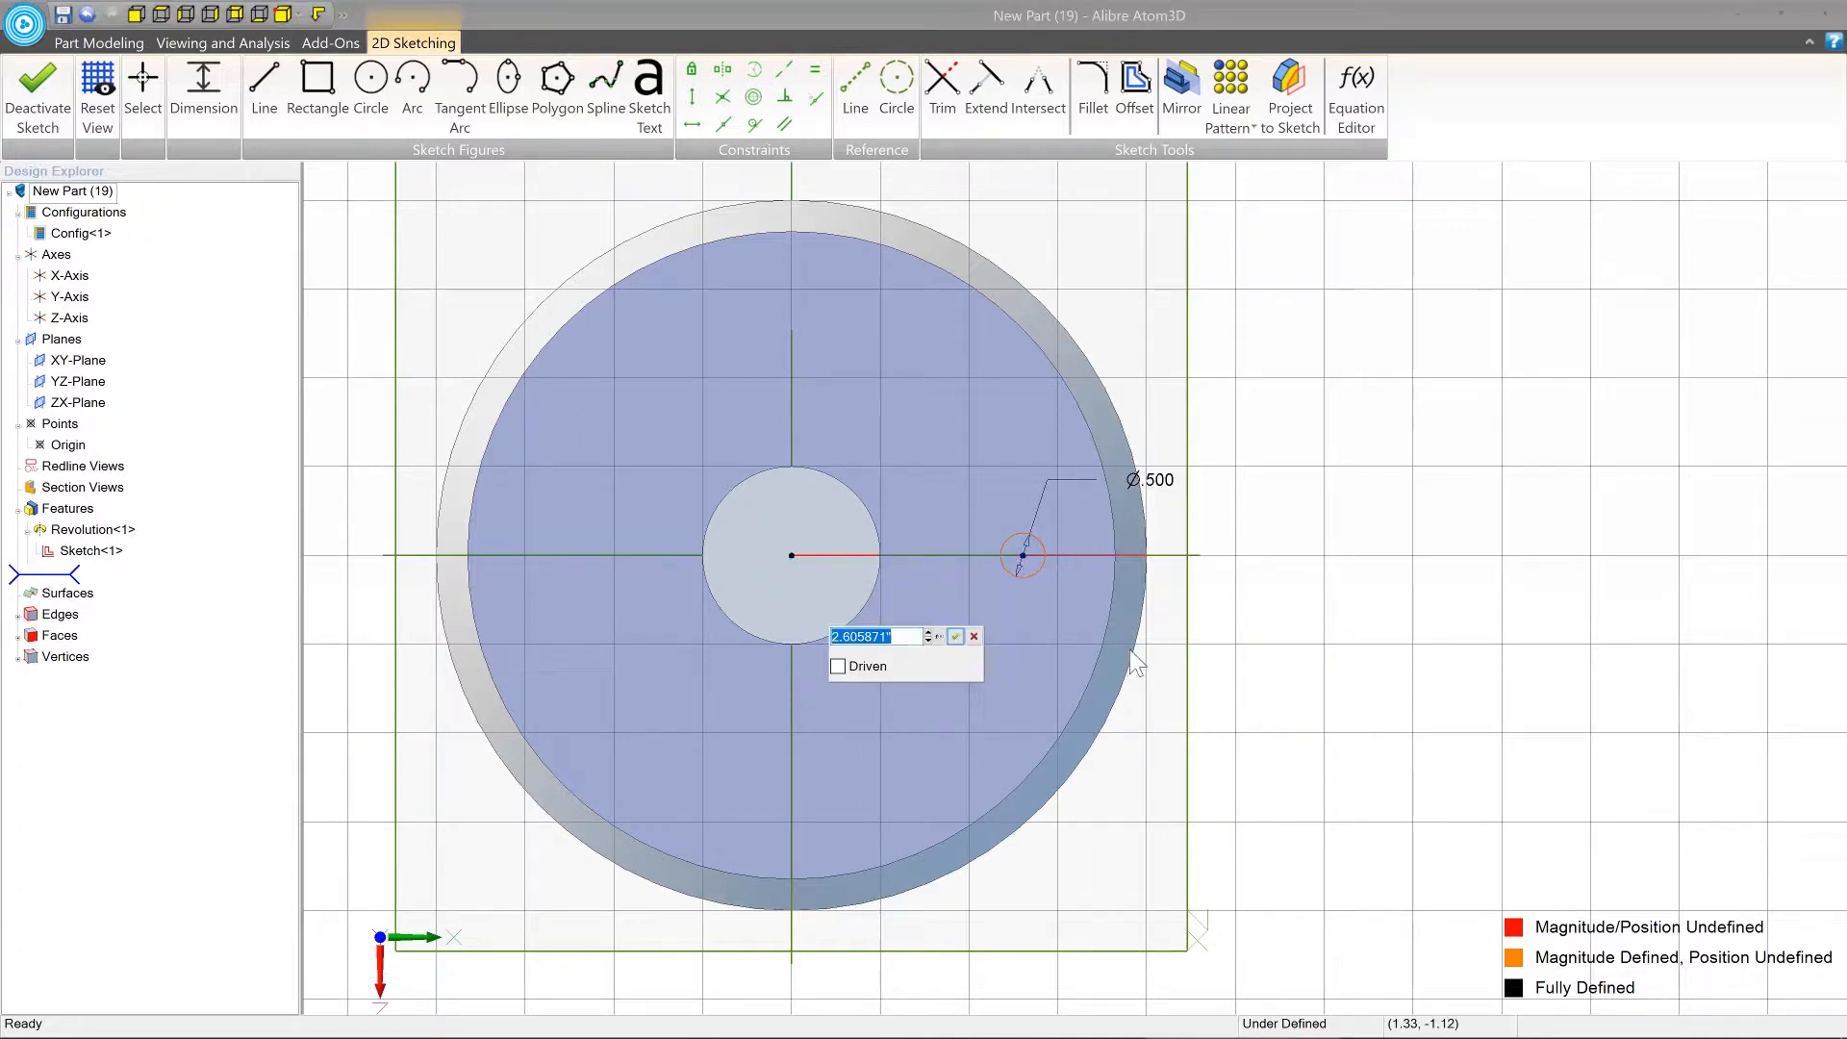
text(3)
key(Return)
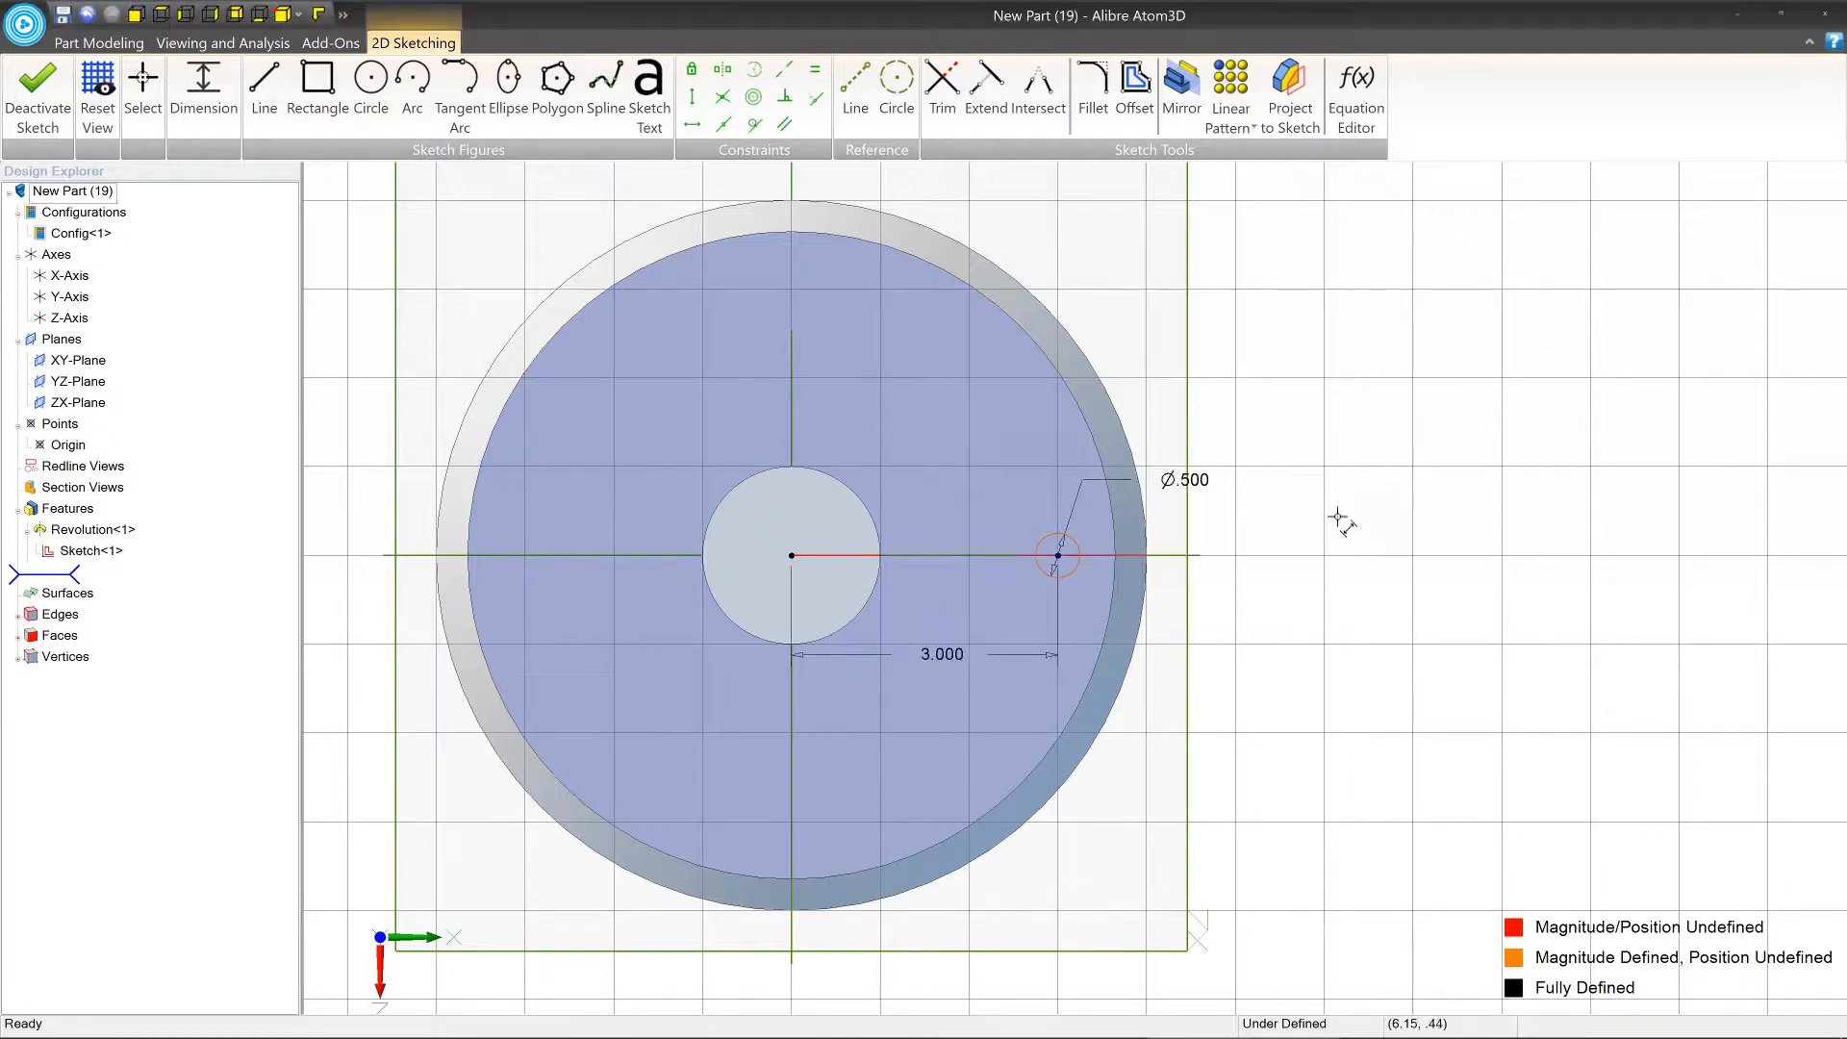
click(1077, 573)
Start an extruded cut of the circle sketch into the flange and shorten its depth to 3 in.
click(100, 43)
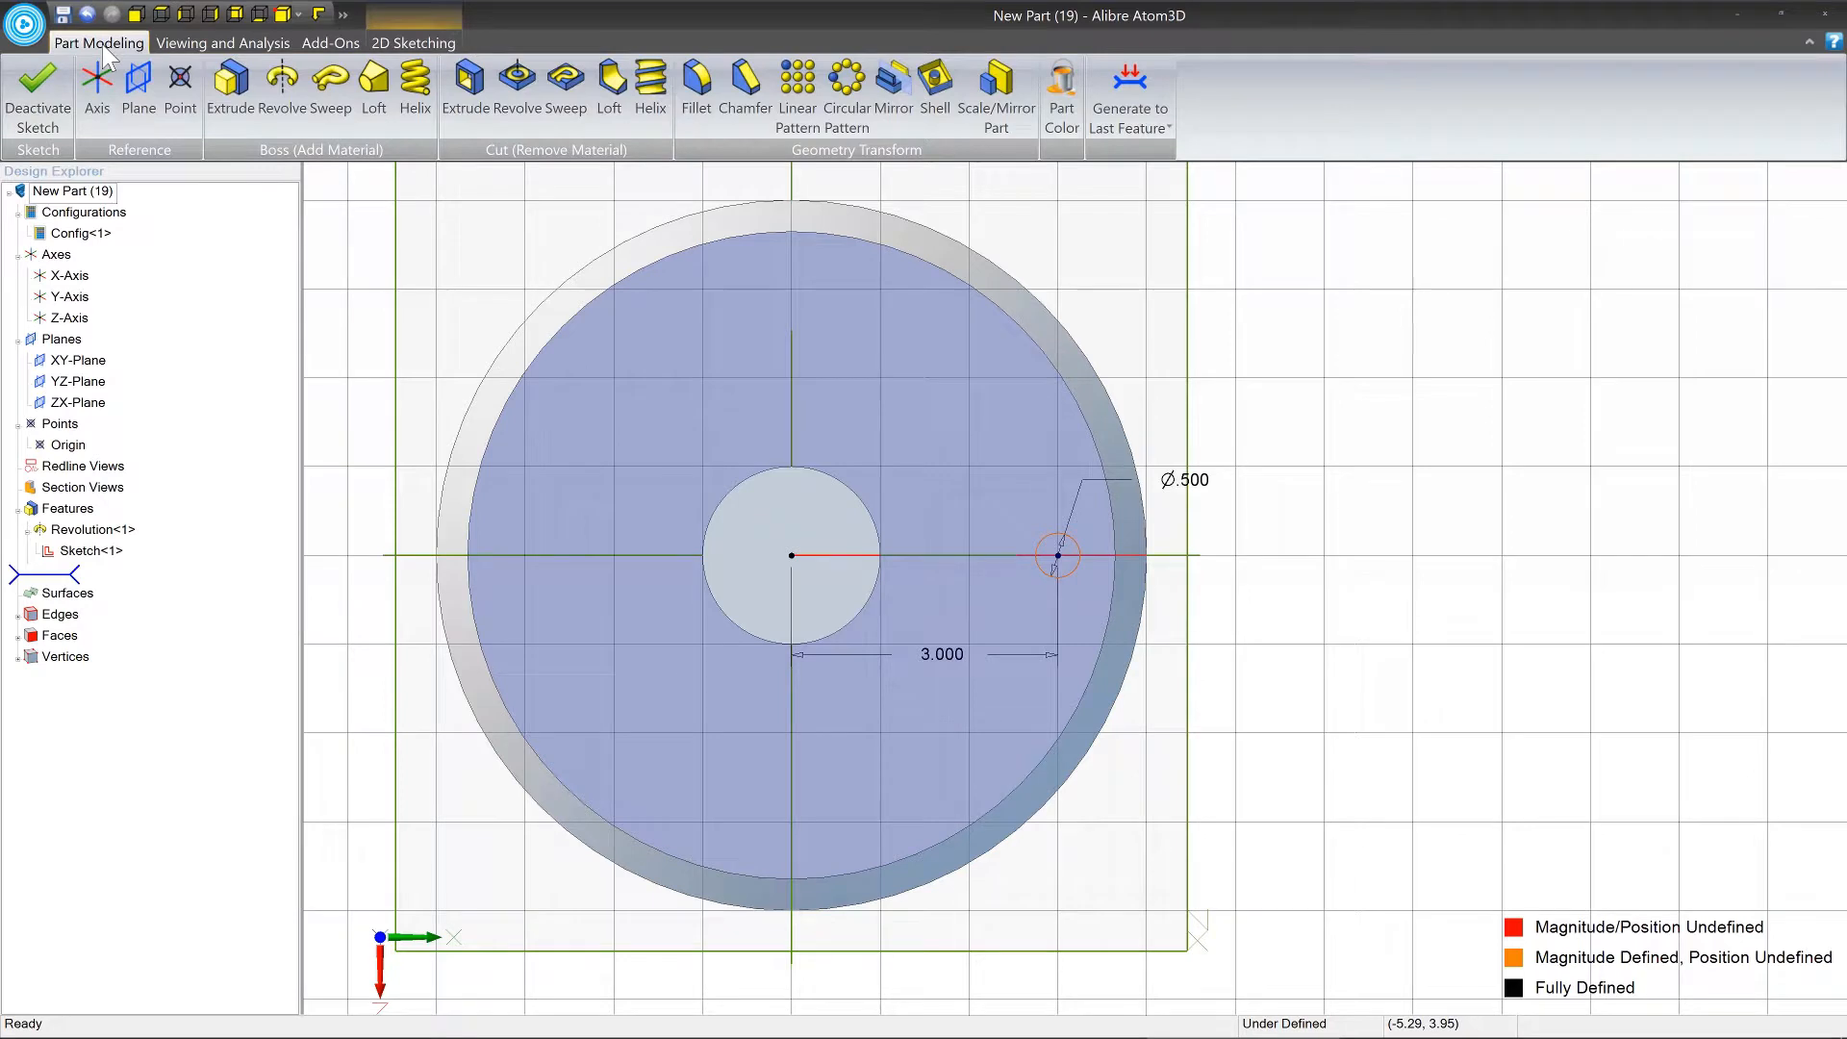
click(470, 92)
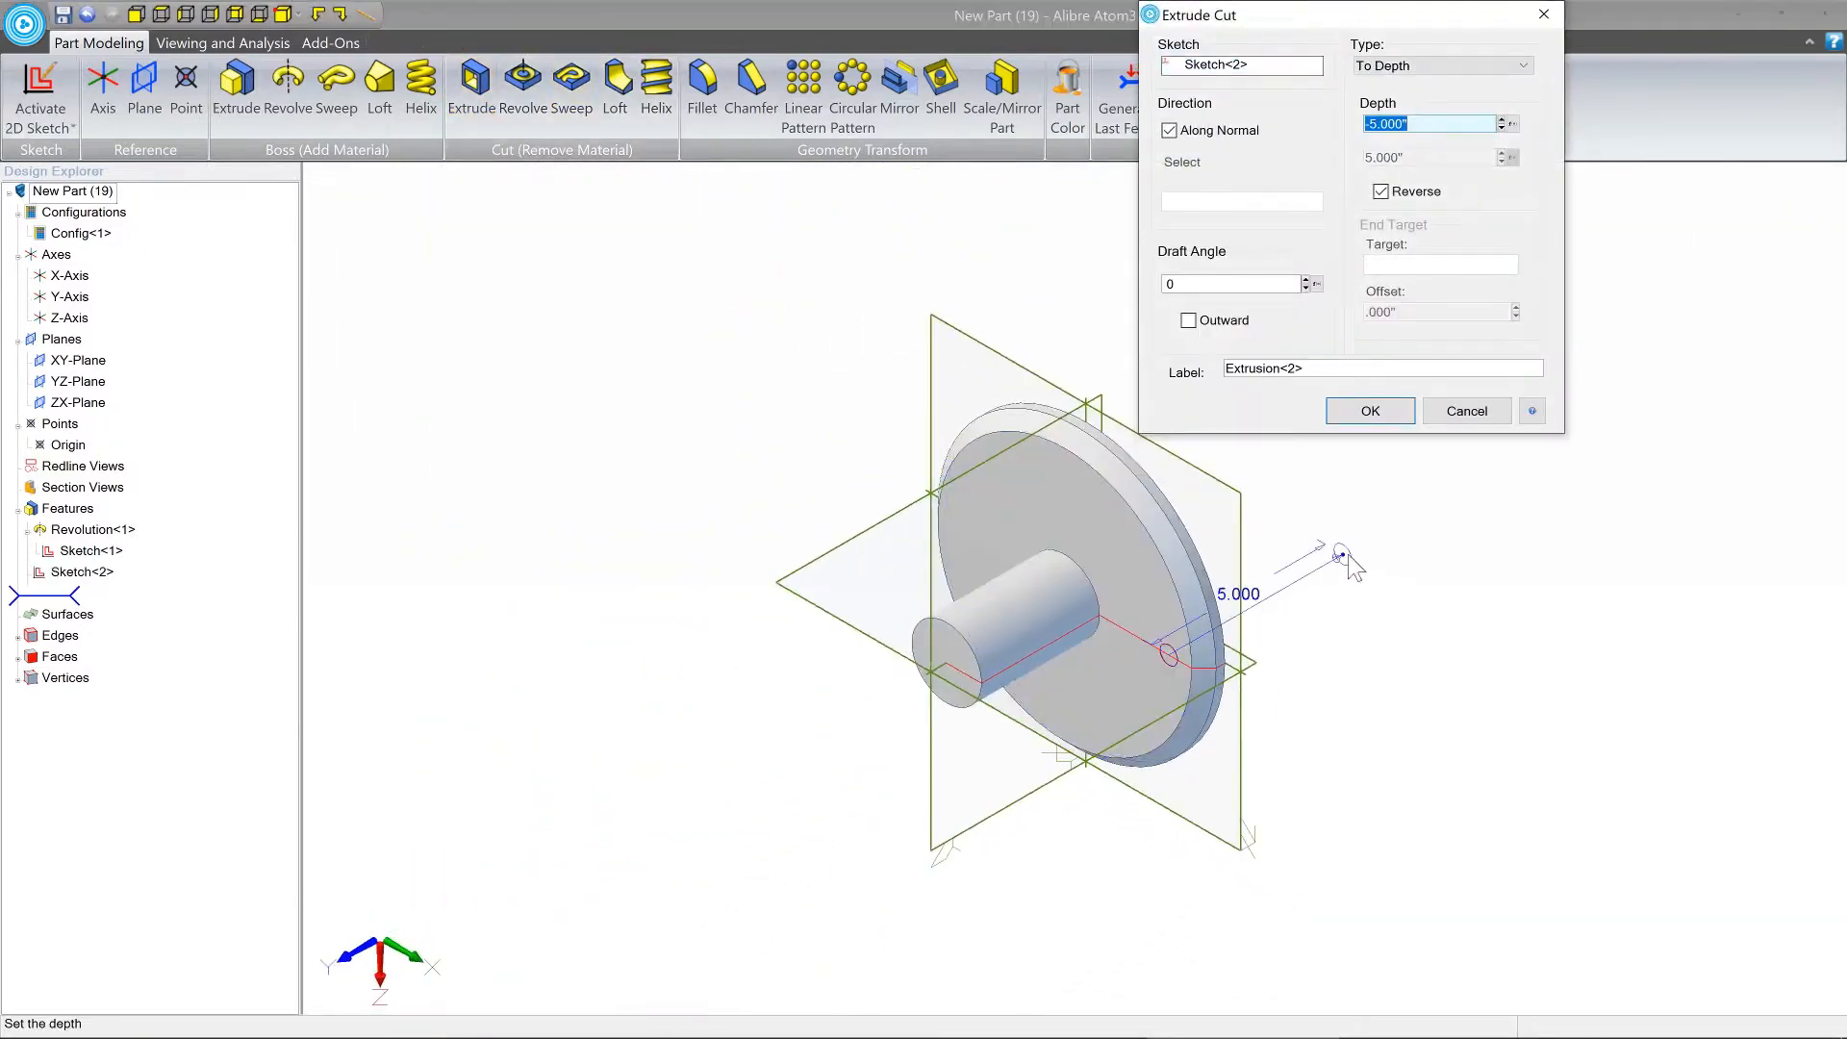
drag(1335, 556, 1270, 597)
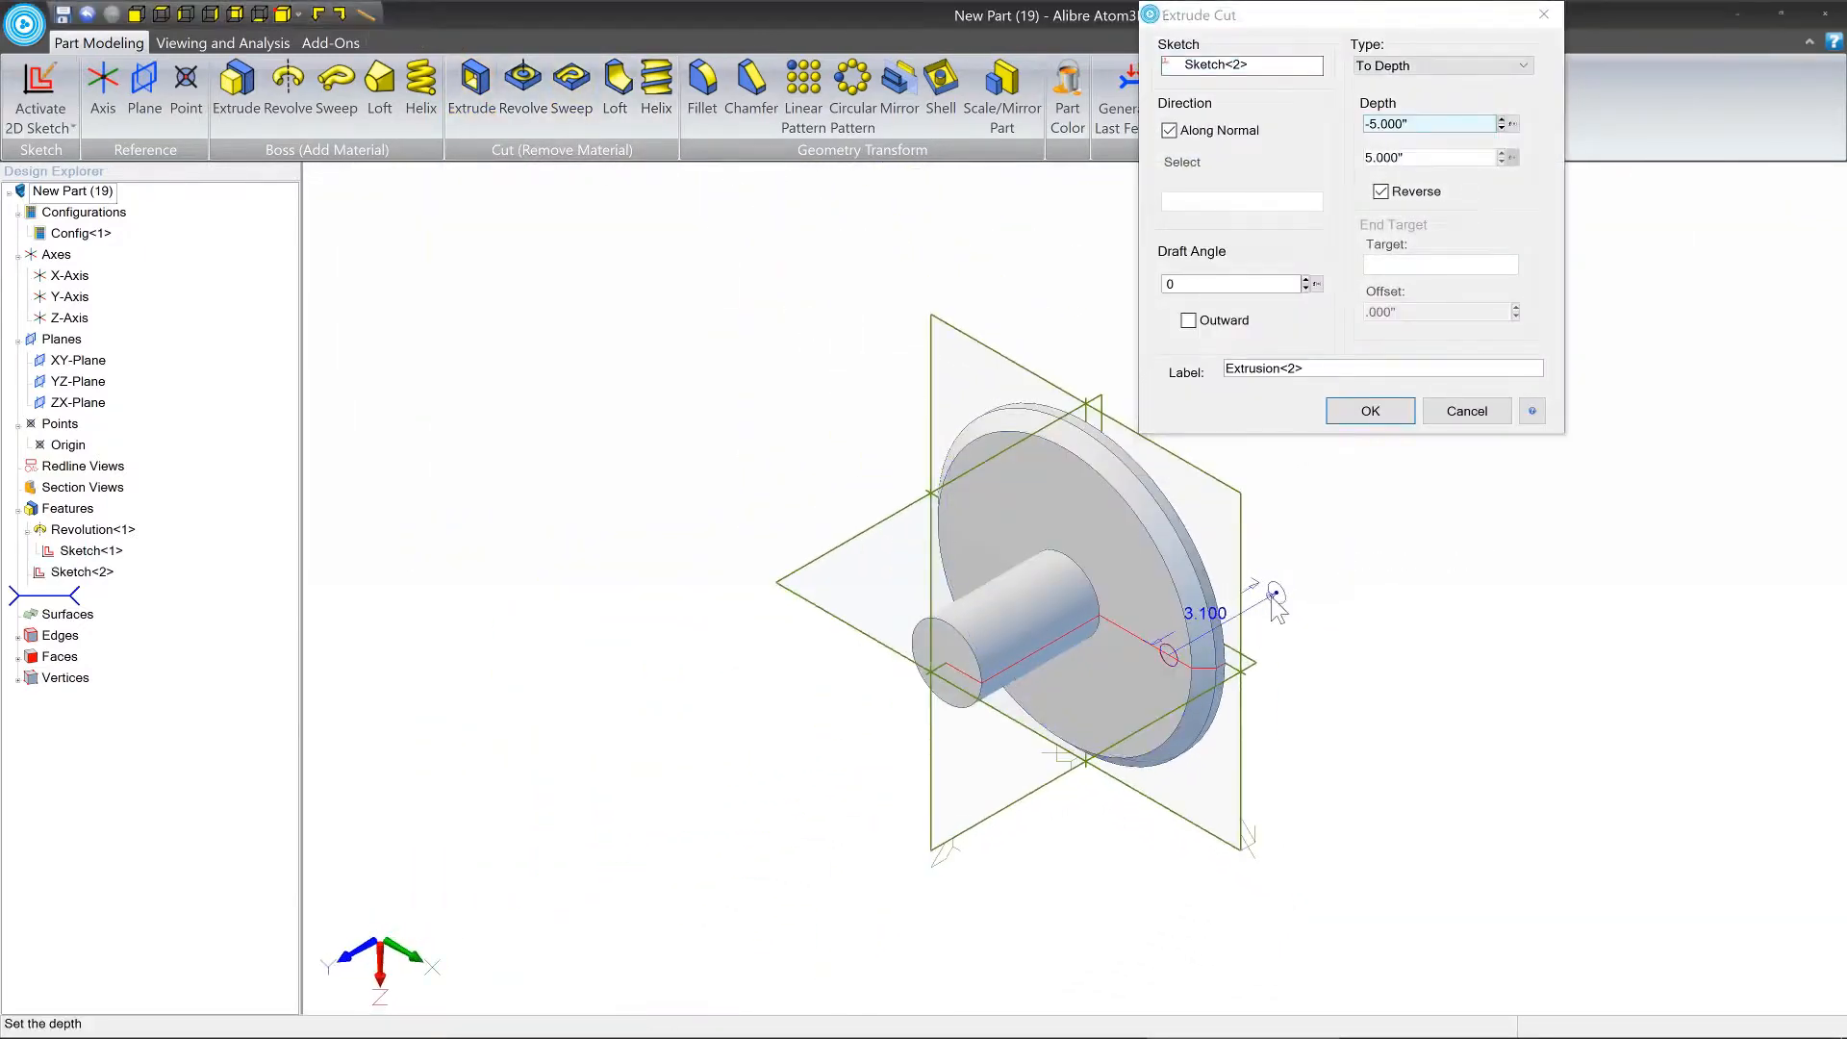
scroll(1197, 690, up, 5)
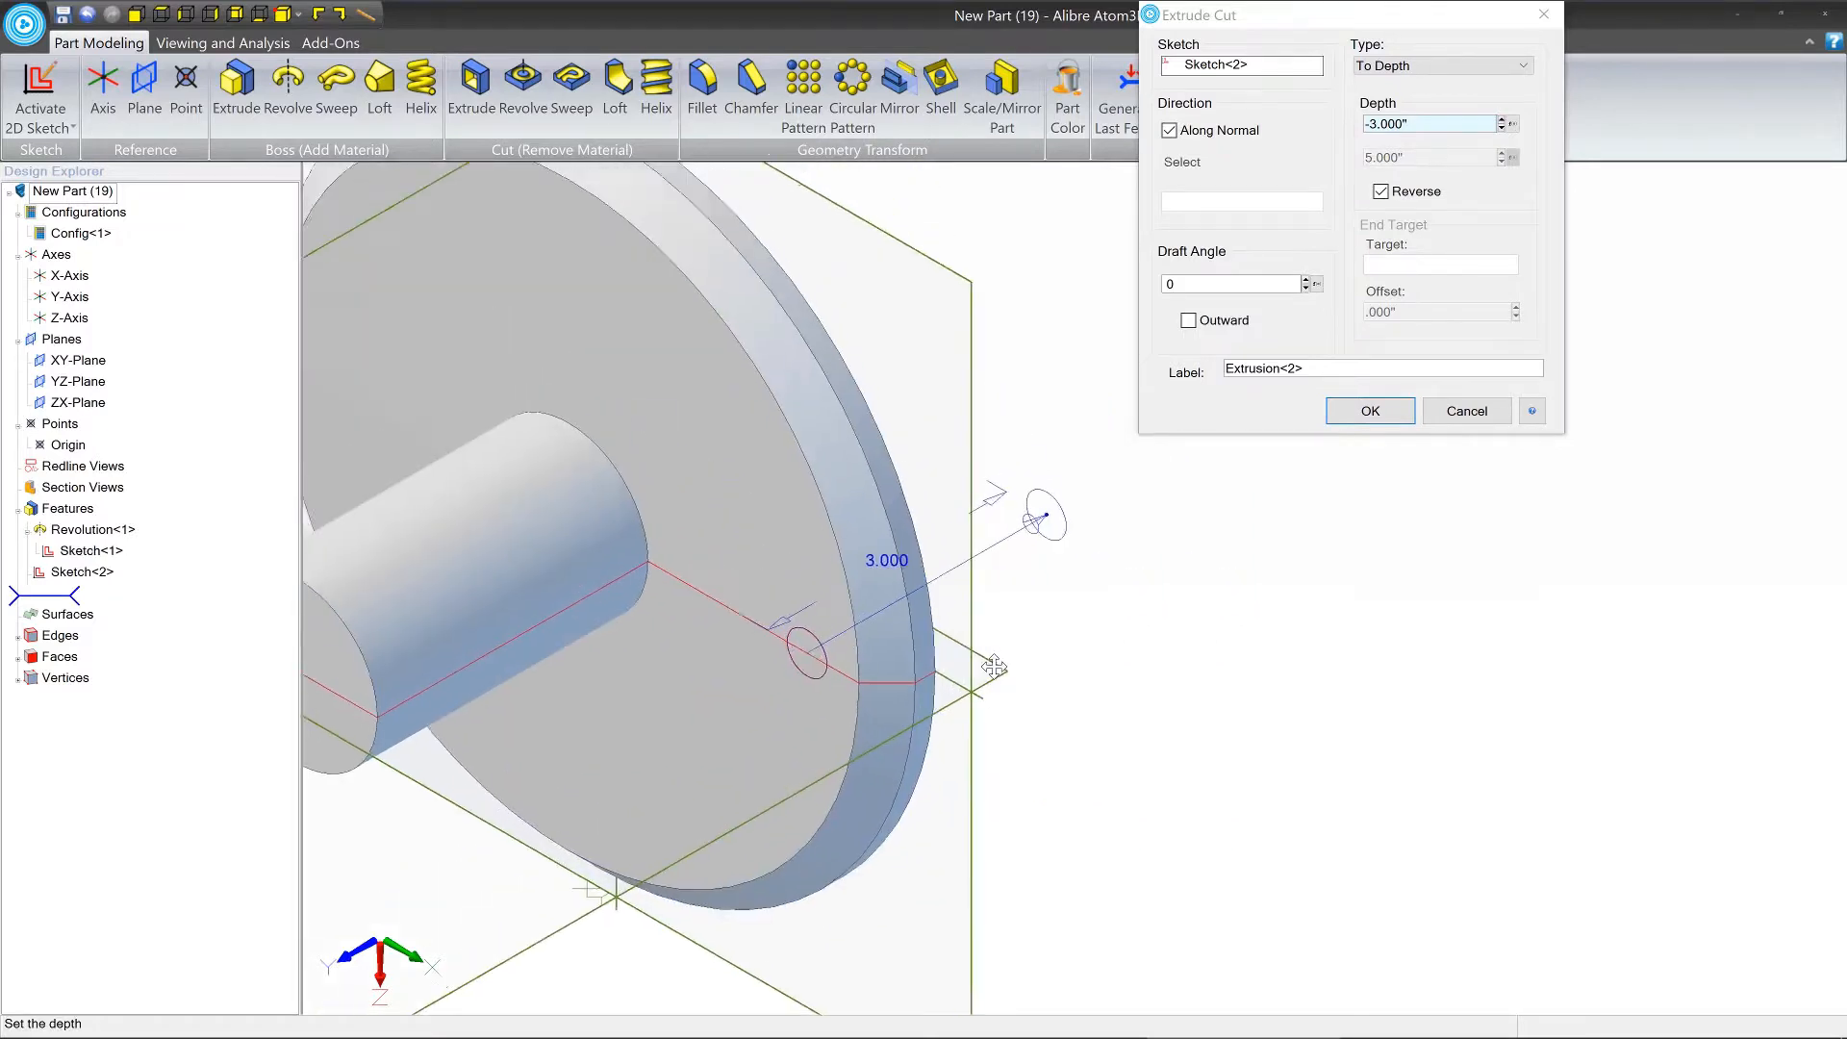
scroll(996, 657, down, 2)
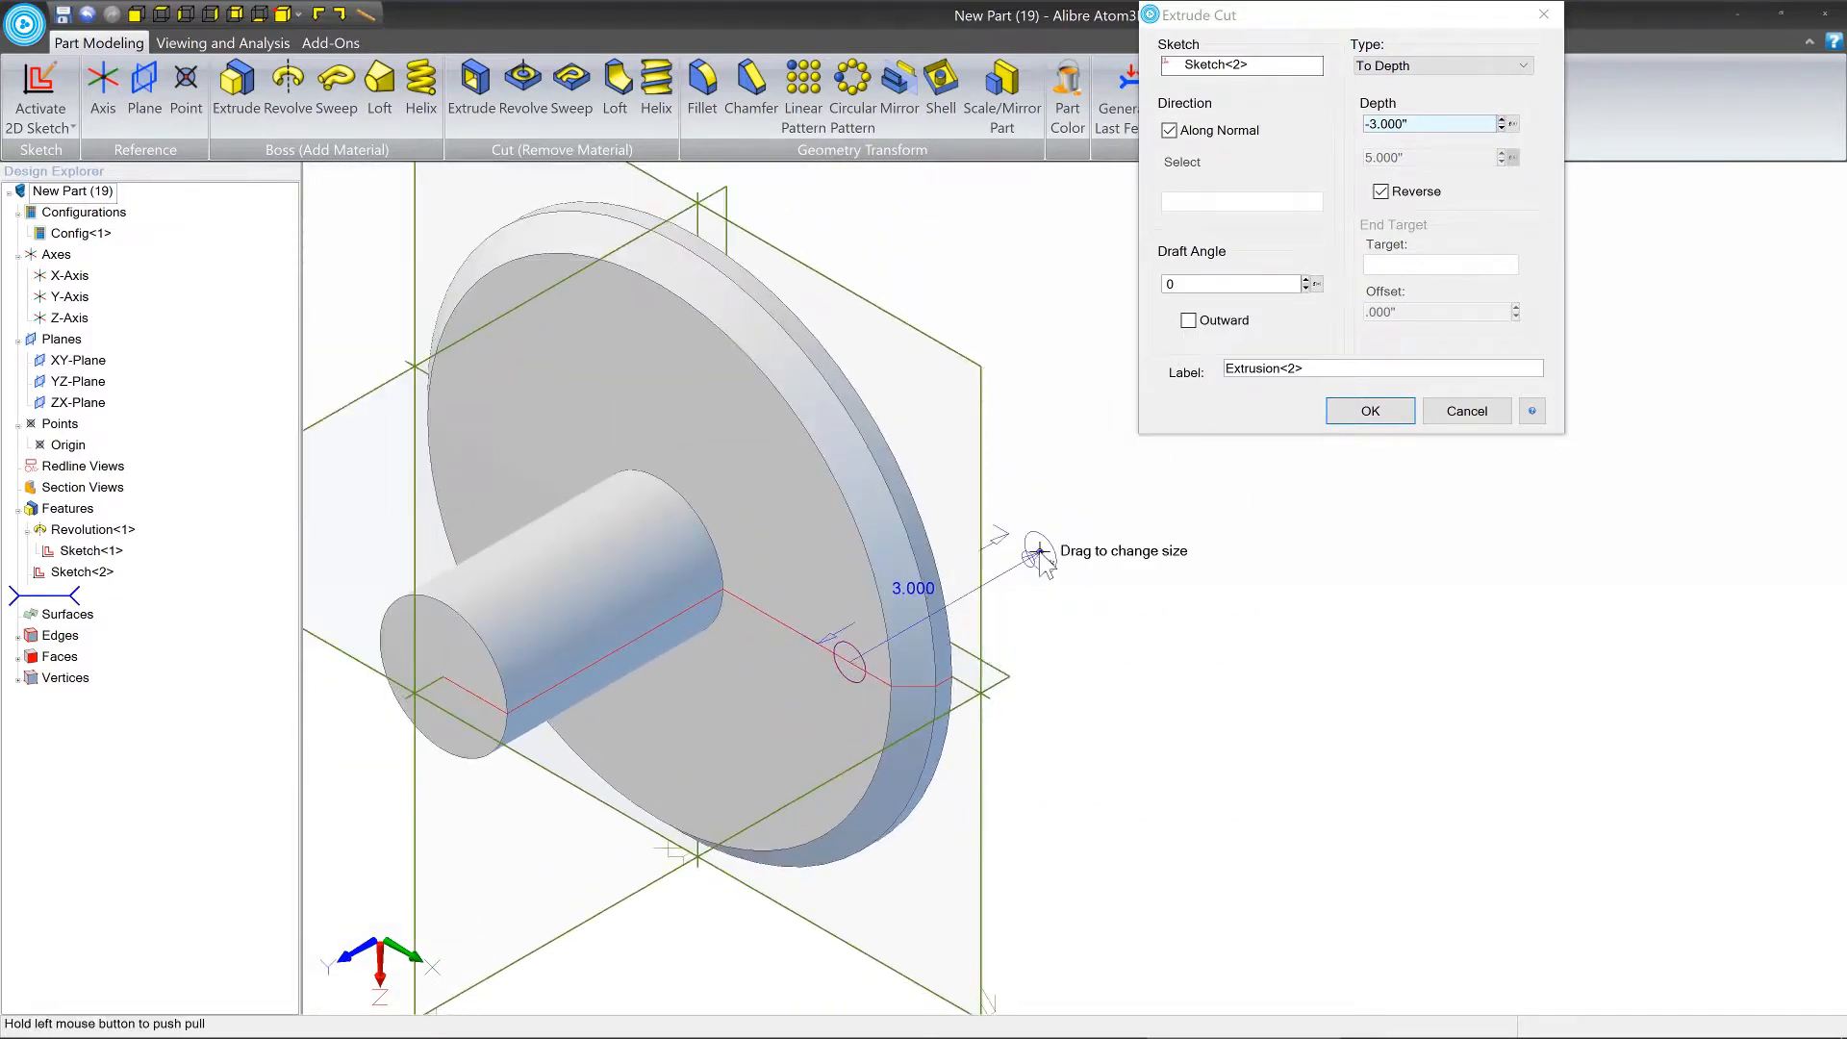
Extend the cut depth to 3.6 in and inspect how far the preview reaches beyond the flange.
drag(1039, 550, 1082, 527)
drag(1065, 604, 1144, 572)
middle_drag(892, 568, 906, 654)
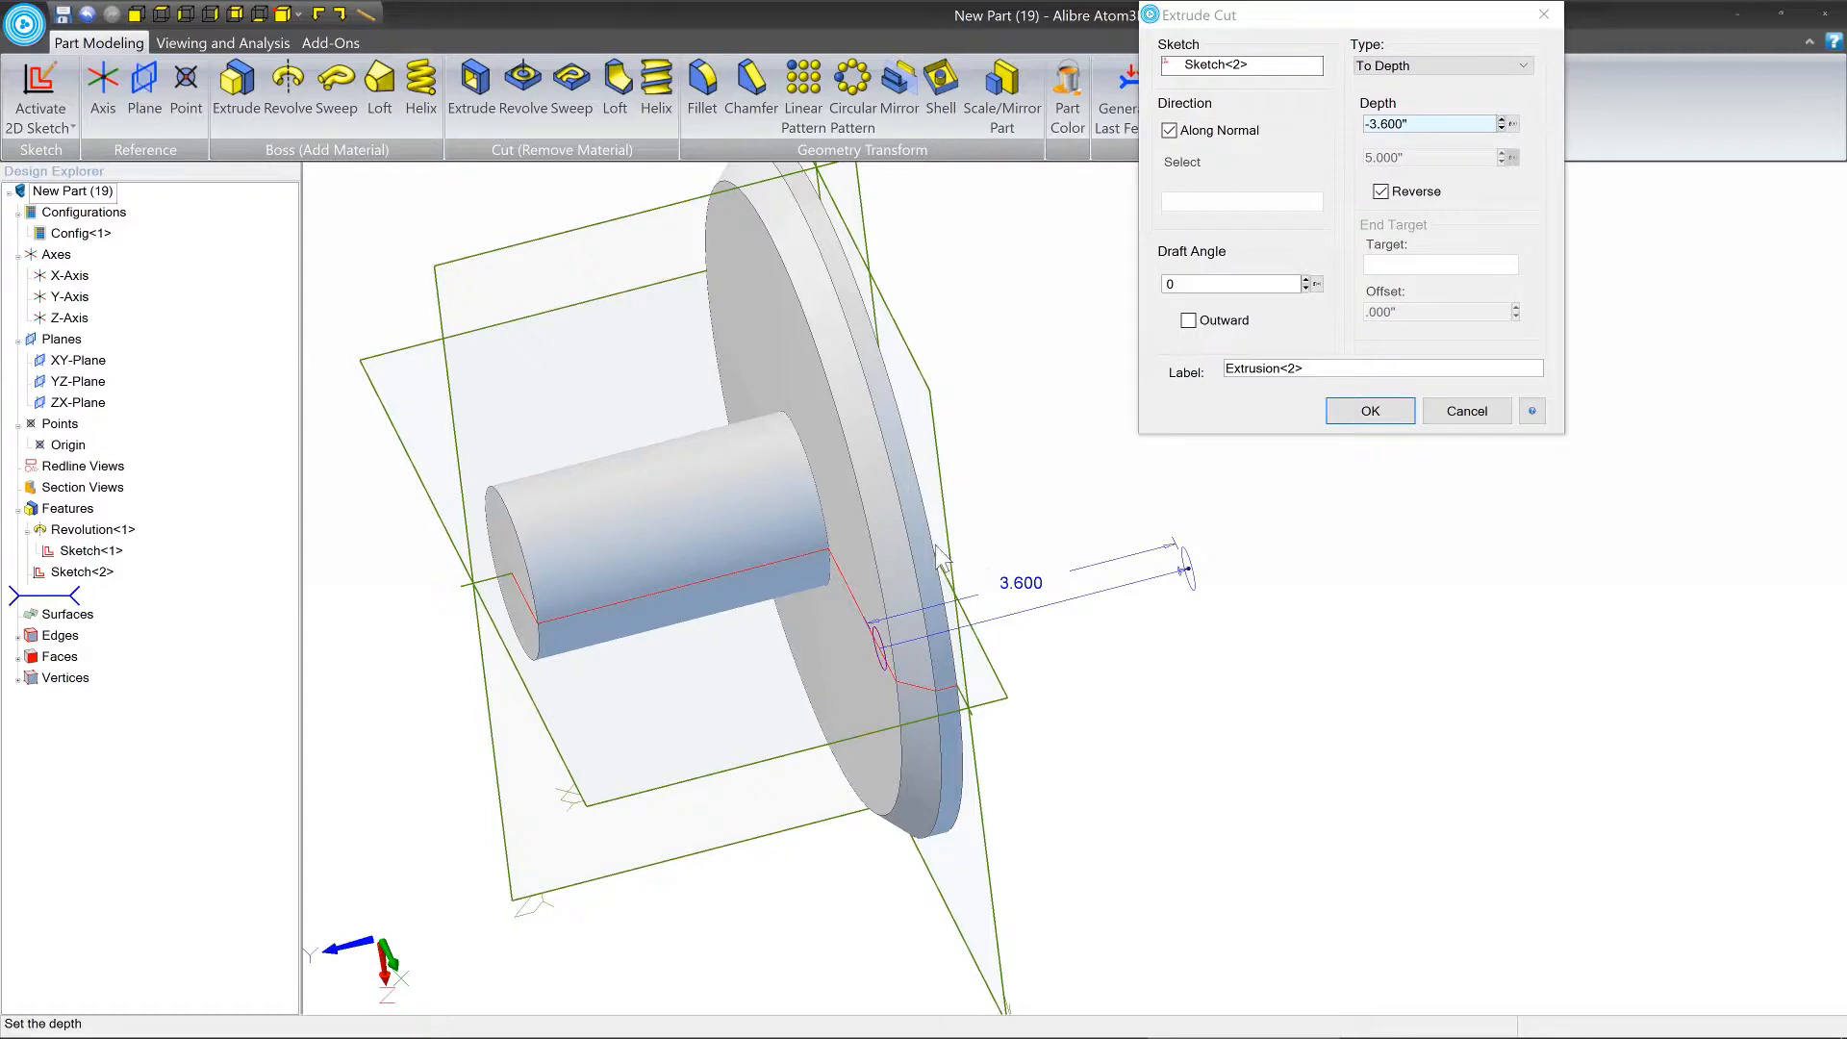
mouse_move(927, 545)
middle_down()
mouse_move(908, 548)
mouse_move(936, 549)
middle_up()
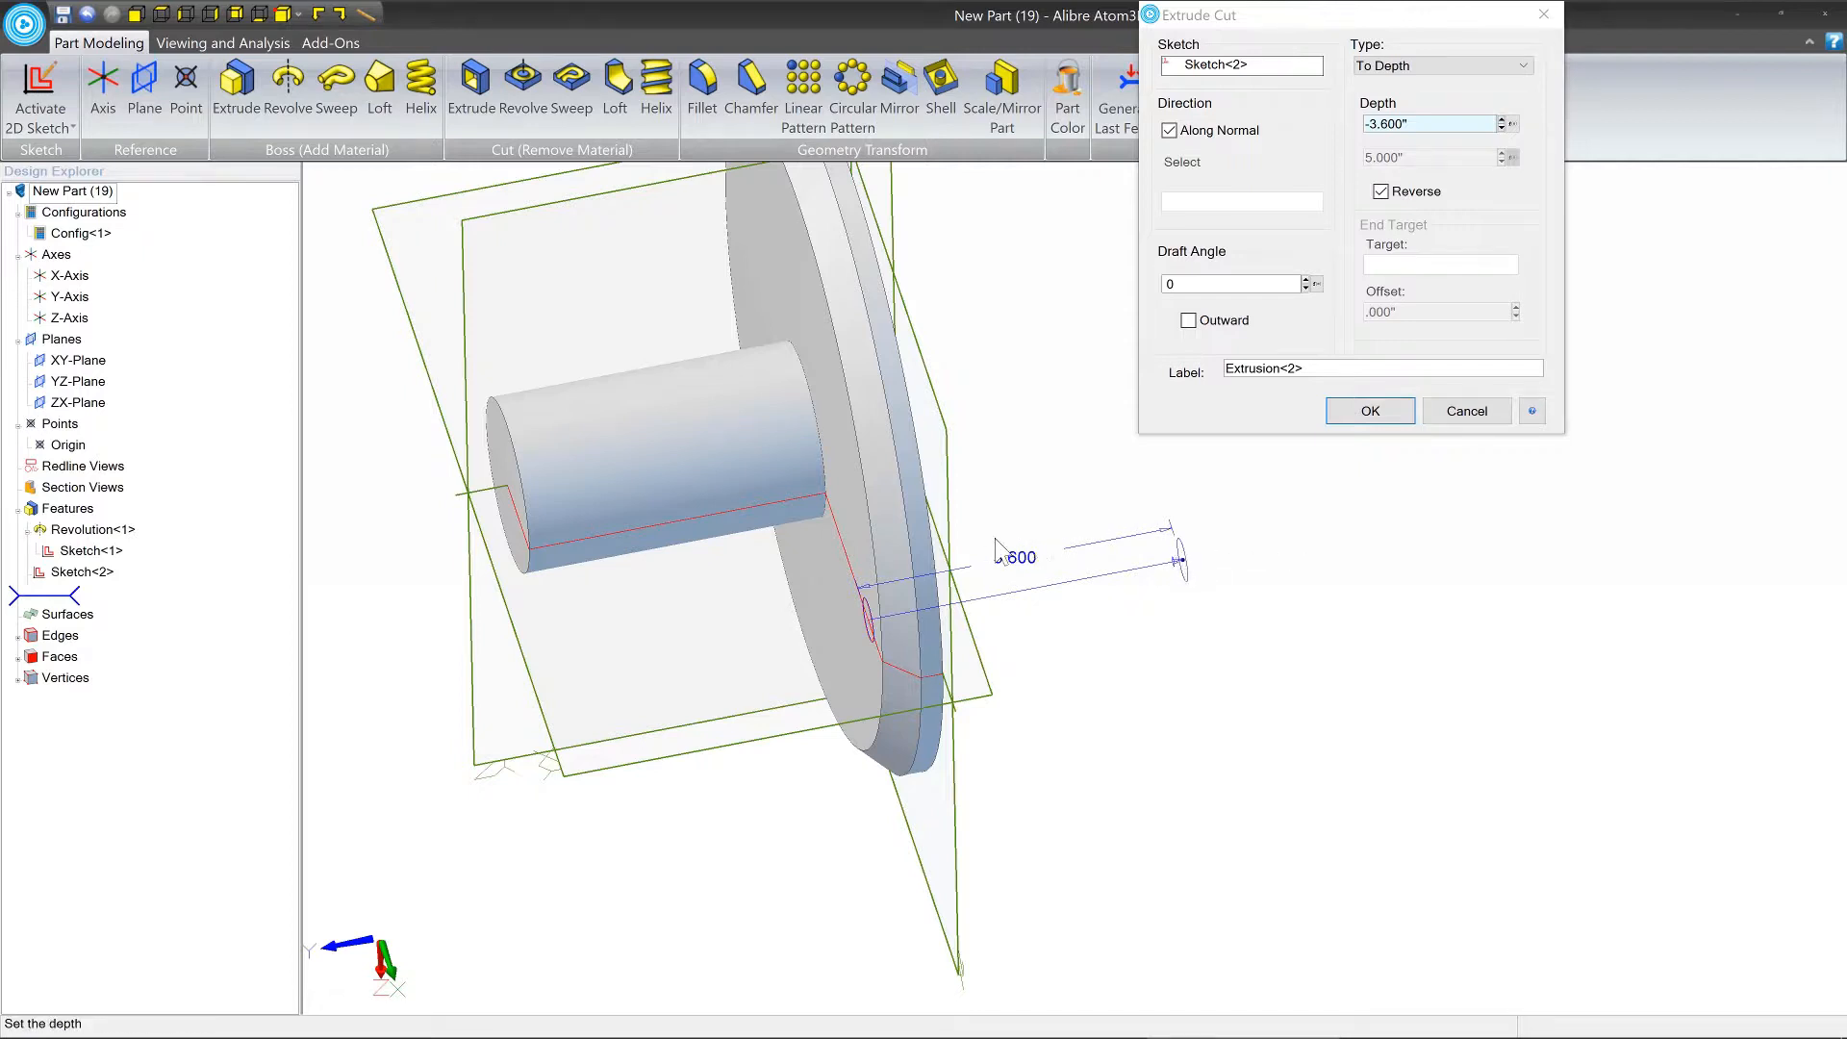
middle_drag(910, 591, 926, 601)
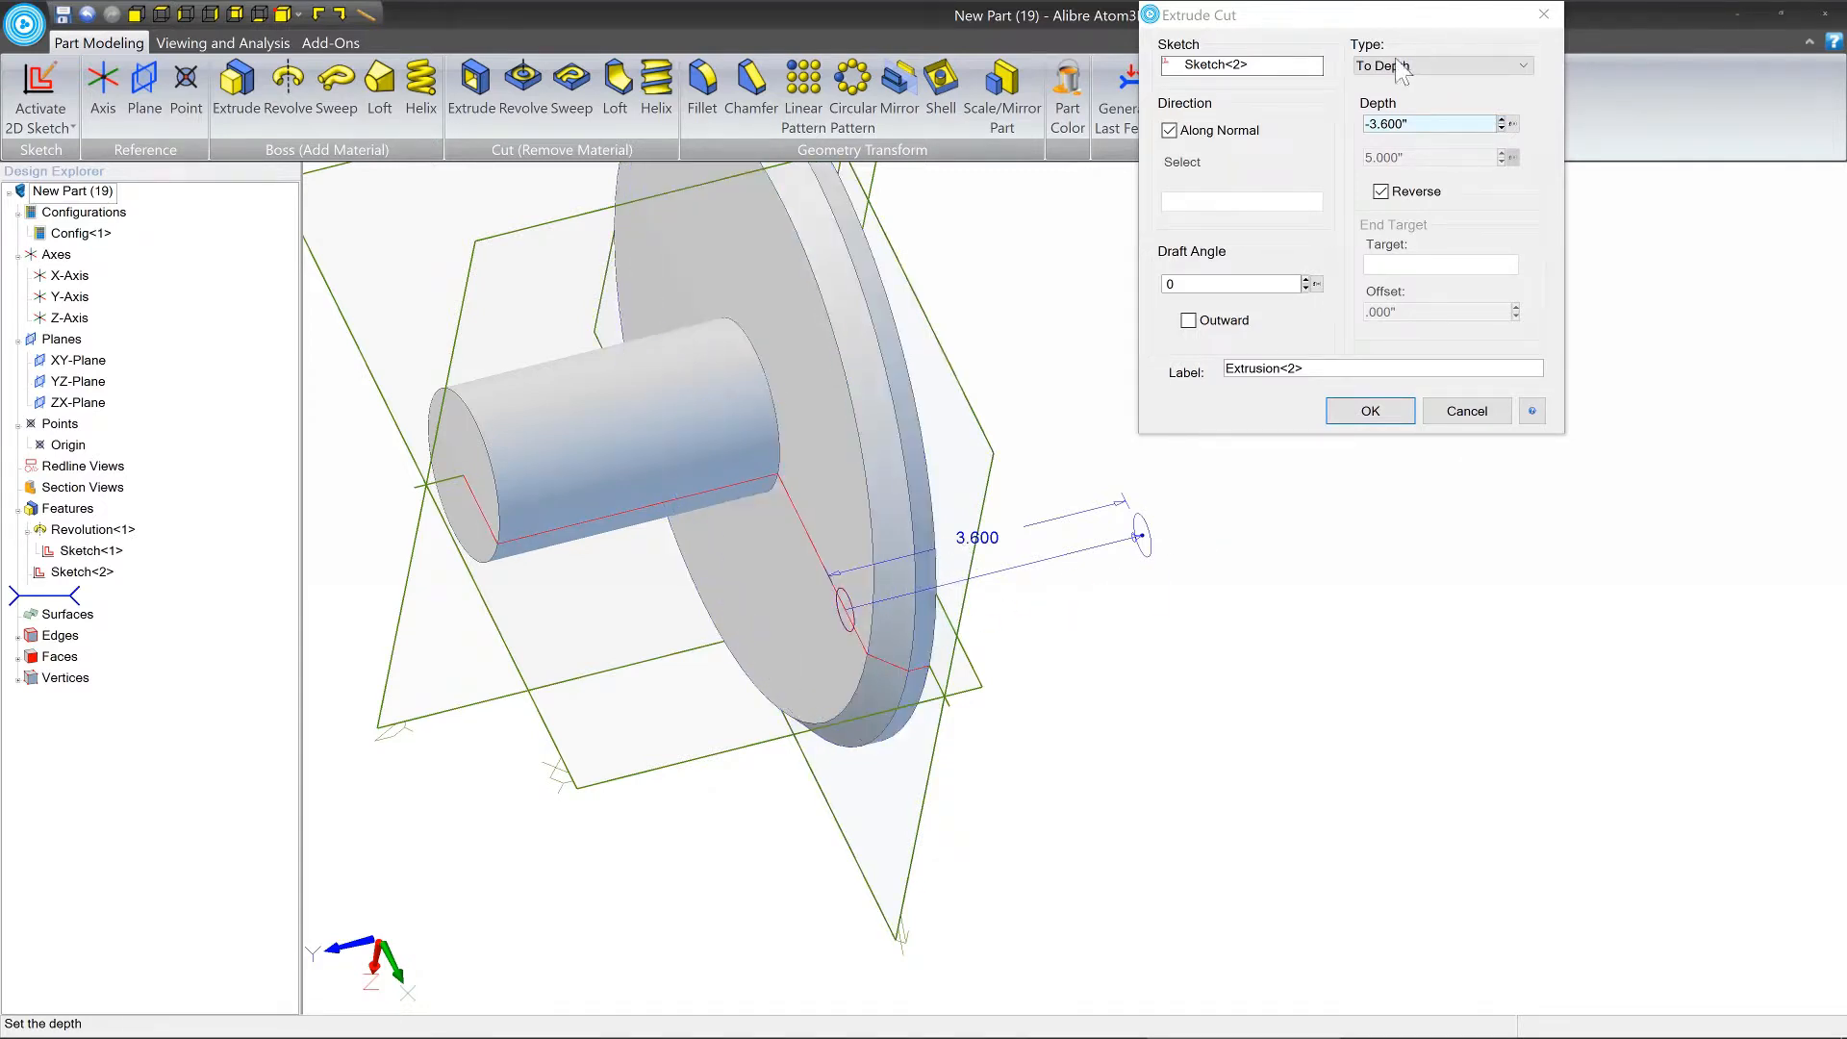
Change the cut type to Through ALL, create the hole through the flange, and inspect it.
drag(1395, 14, 1416, 274)
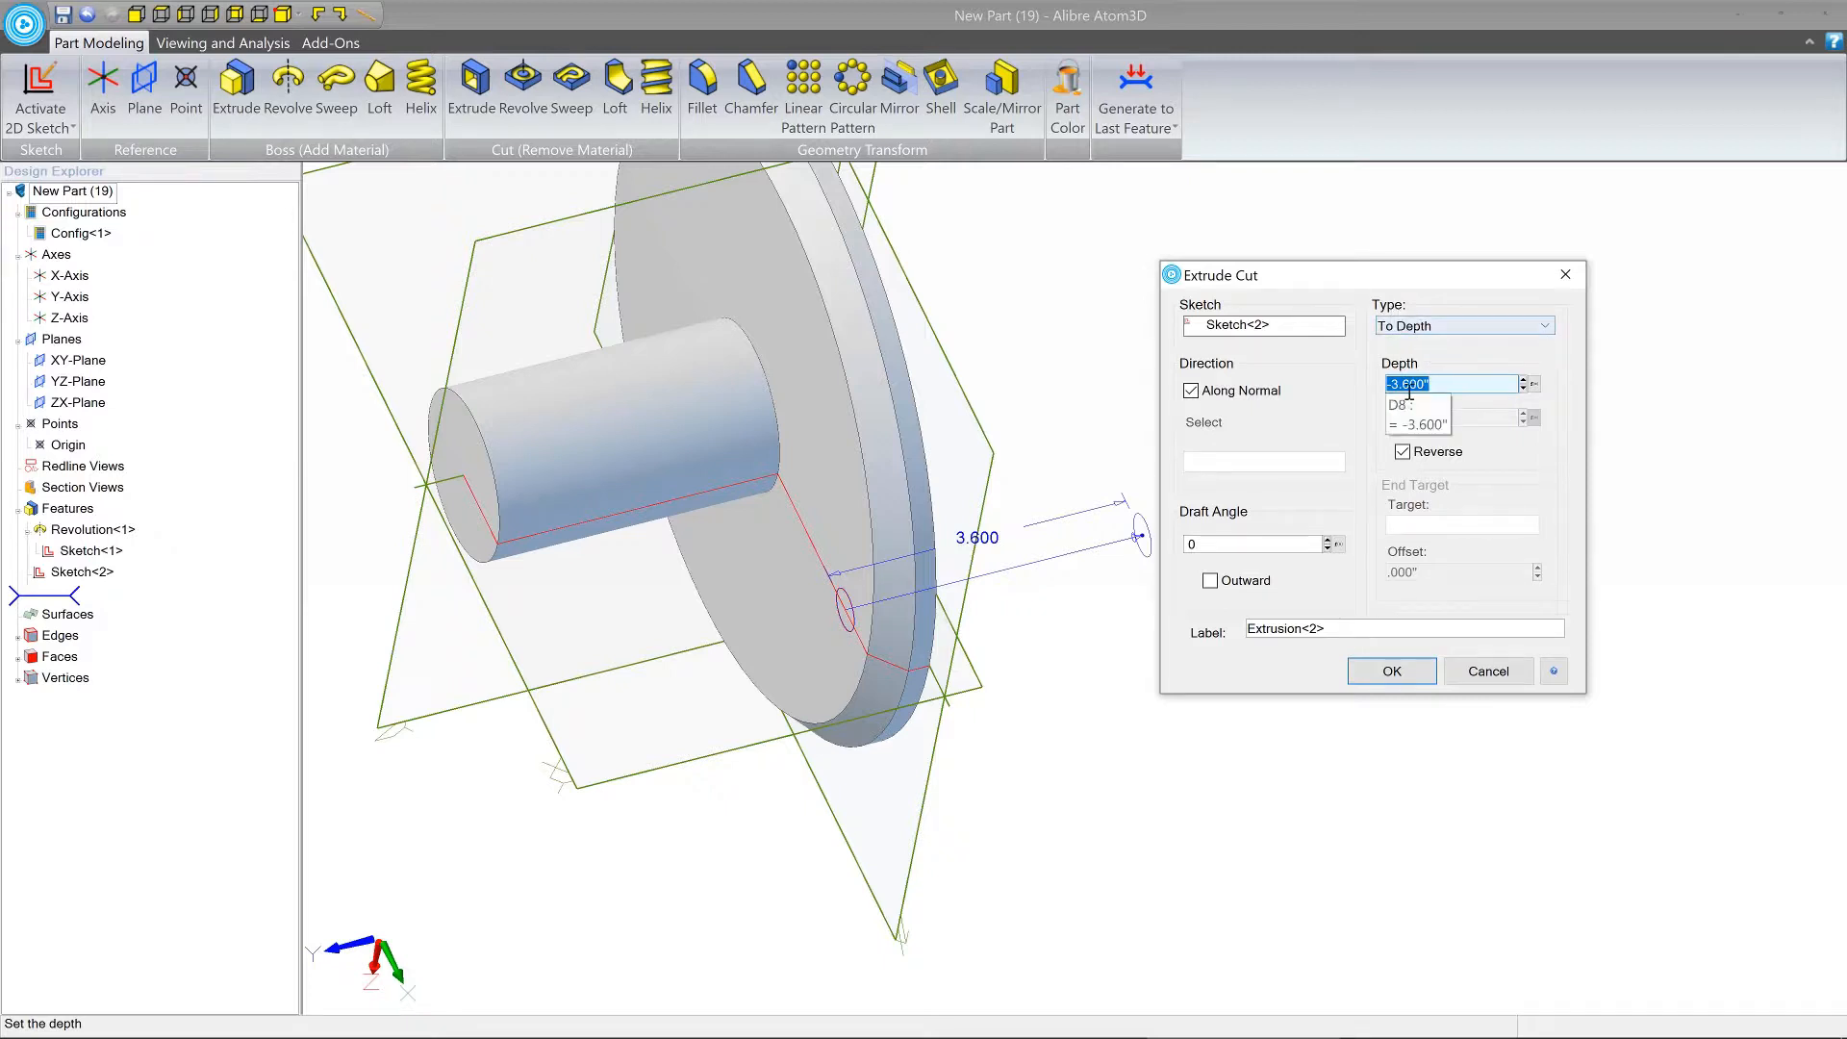
click(1465, 325)
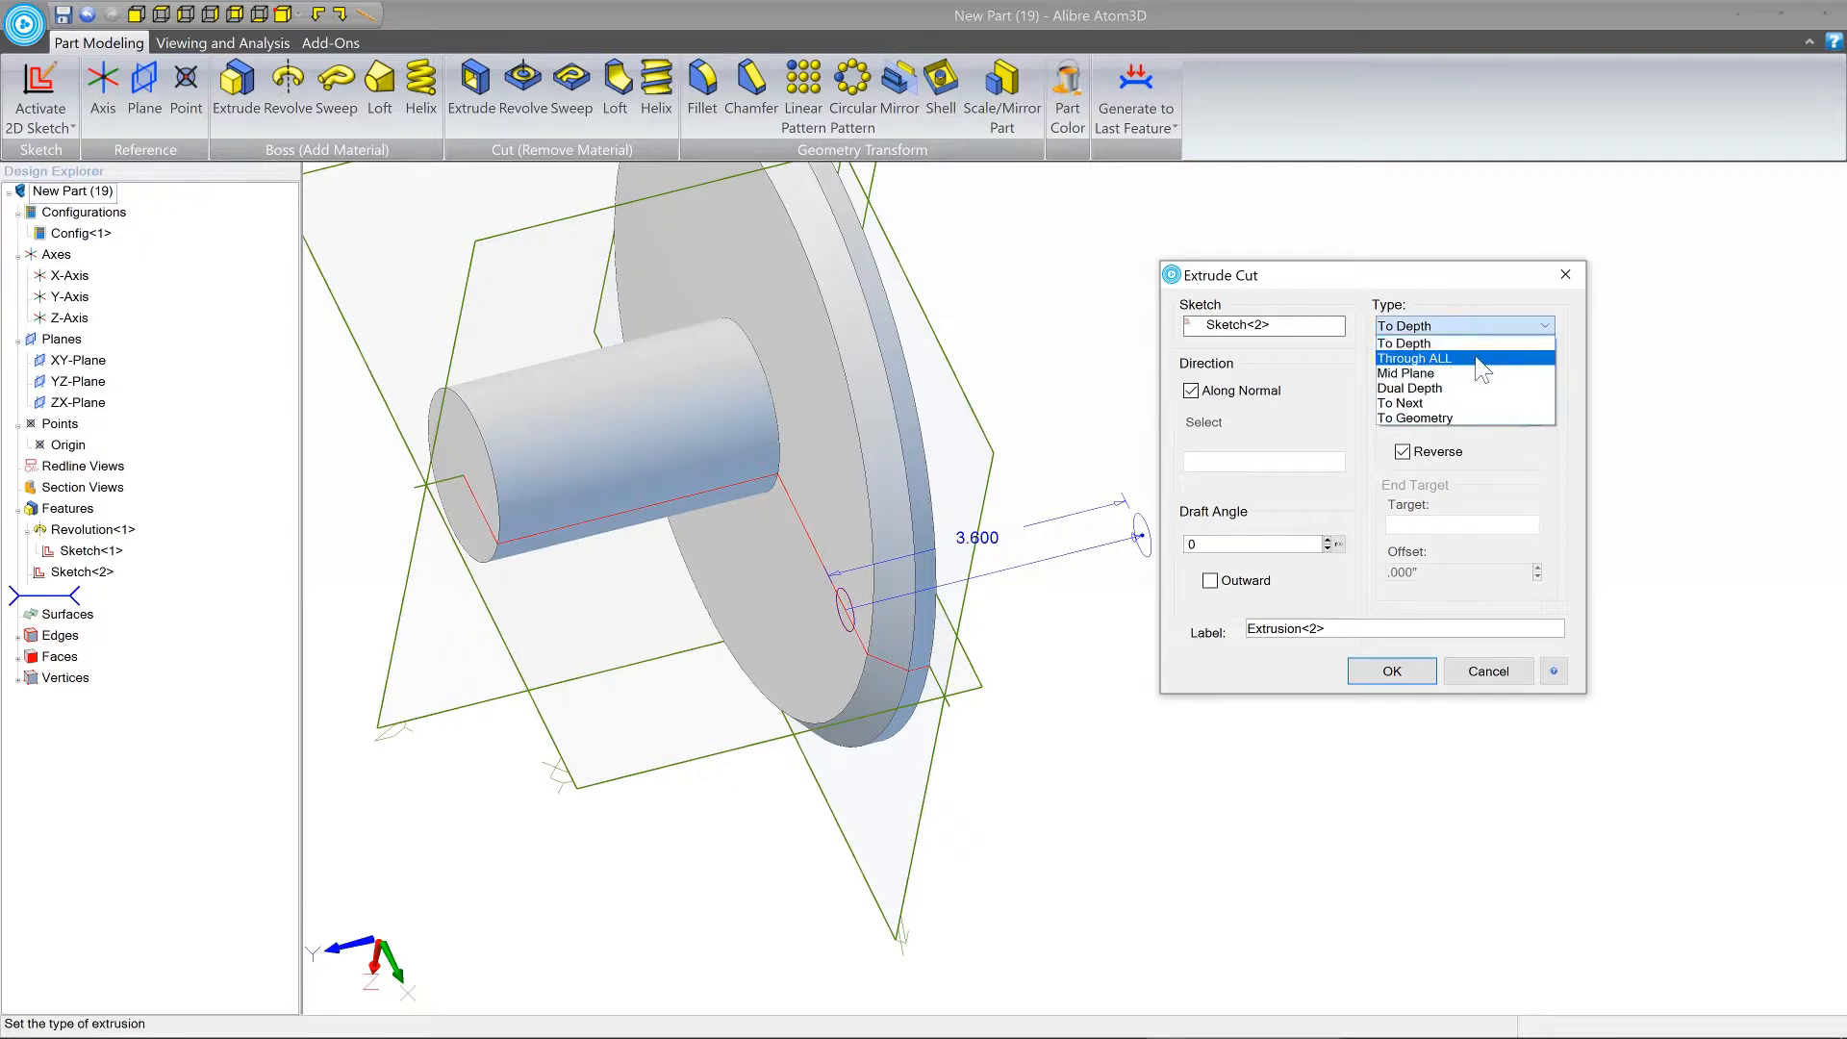
click(1479, 359)
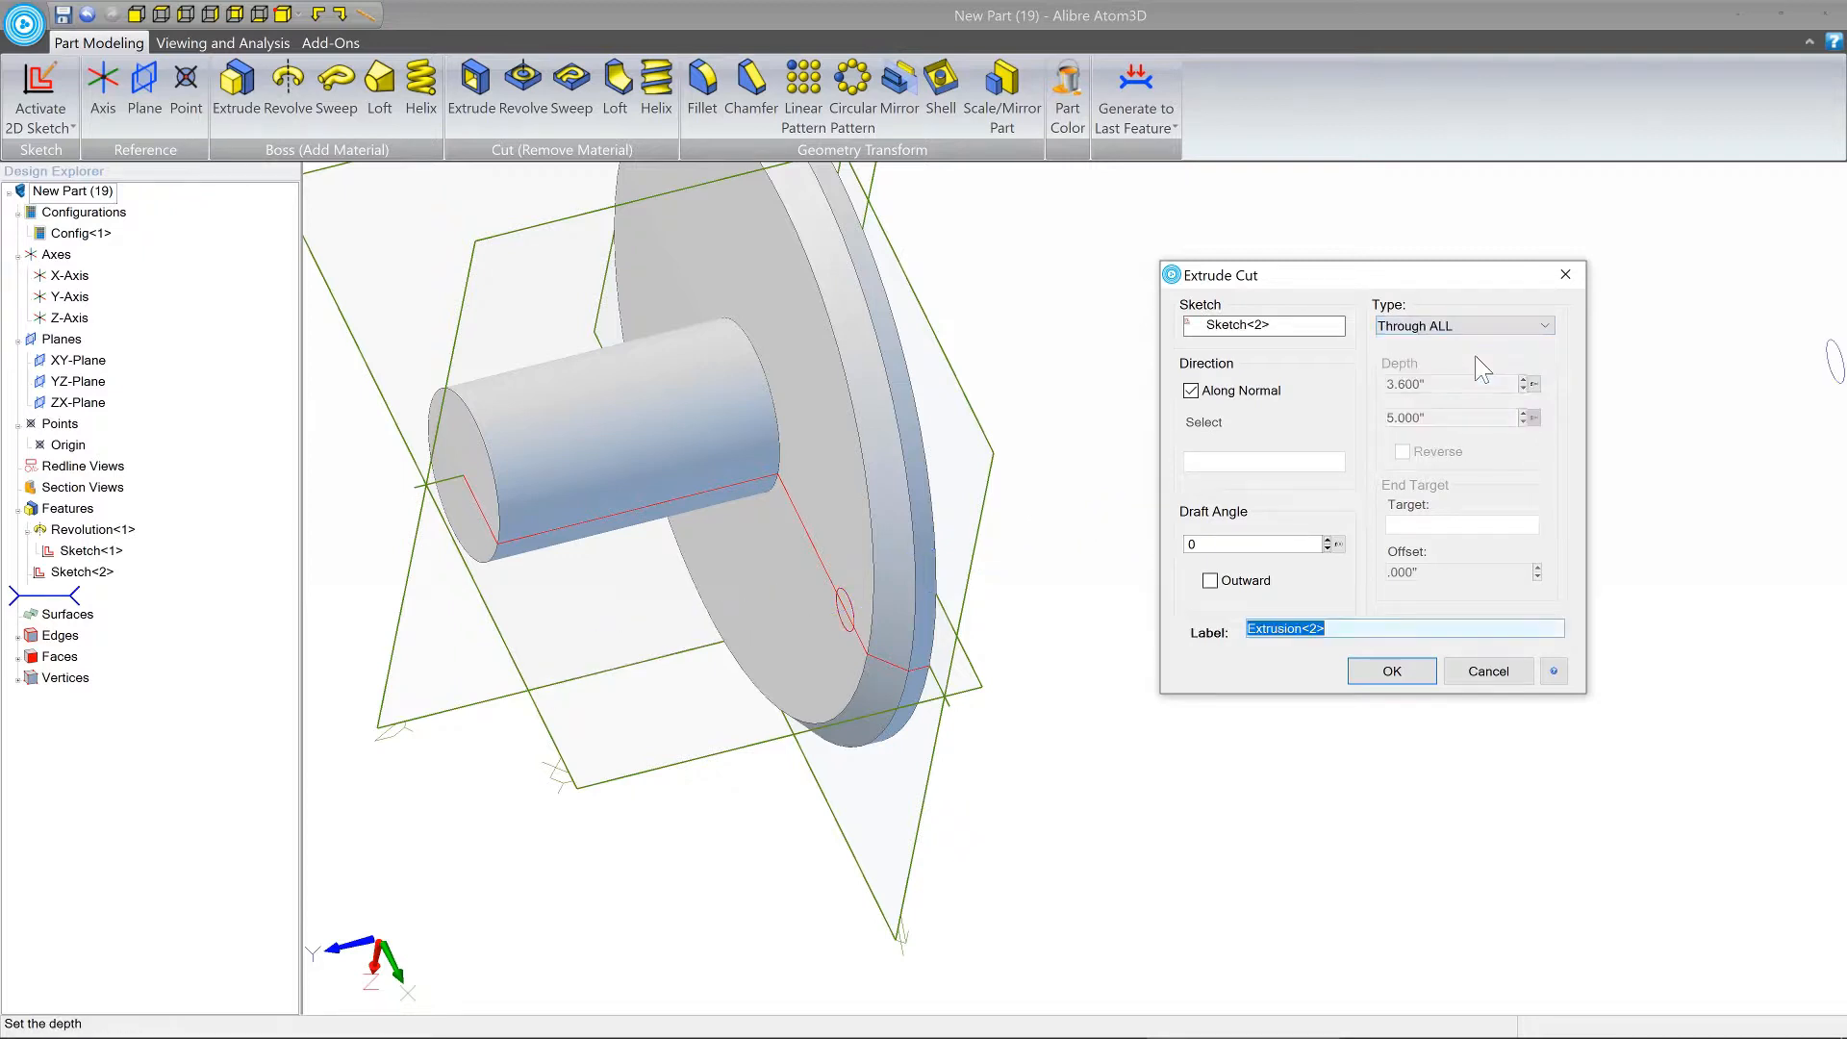
click(1391, 670)
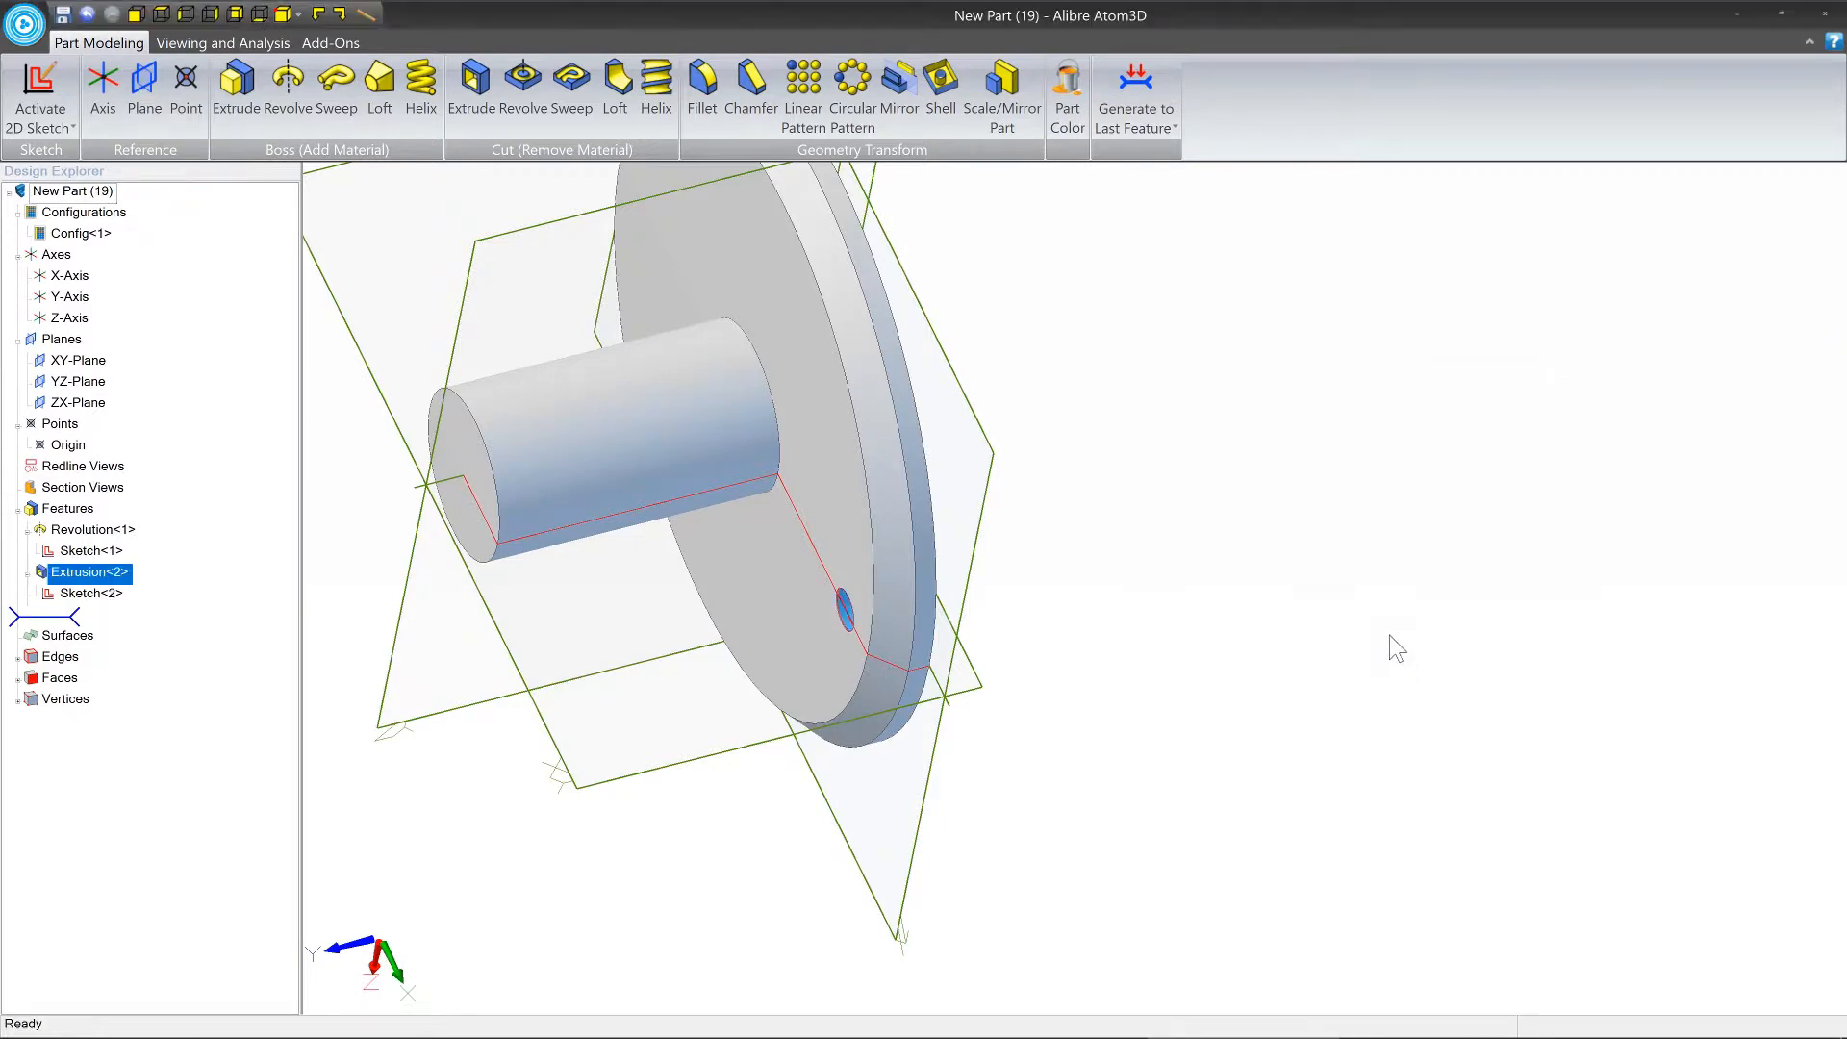
middle_drag(905, 587, 797, 620)
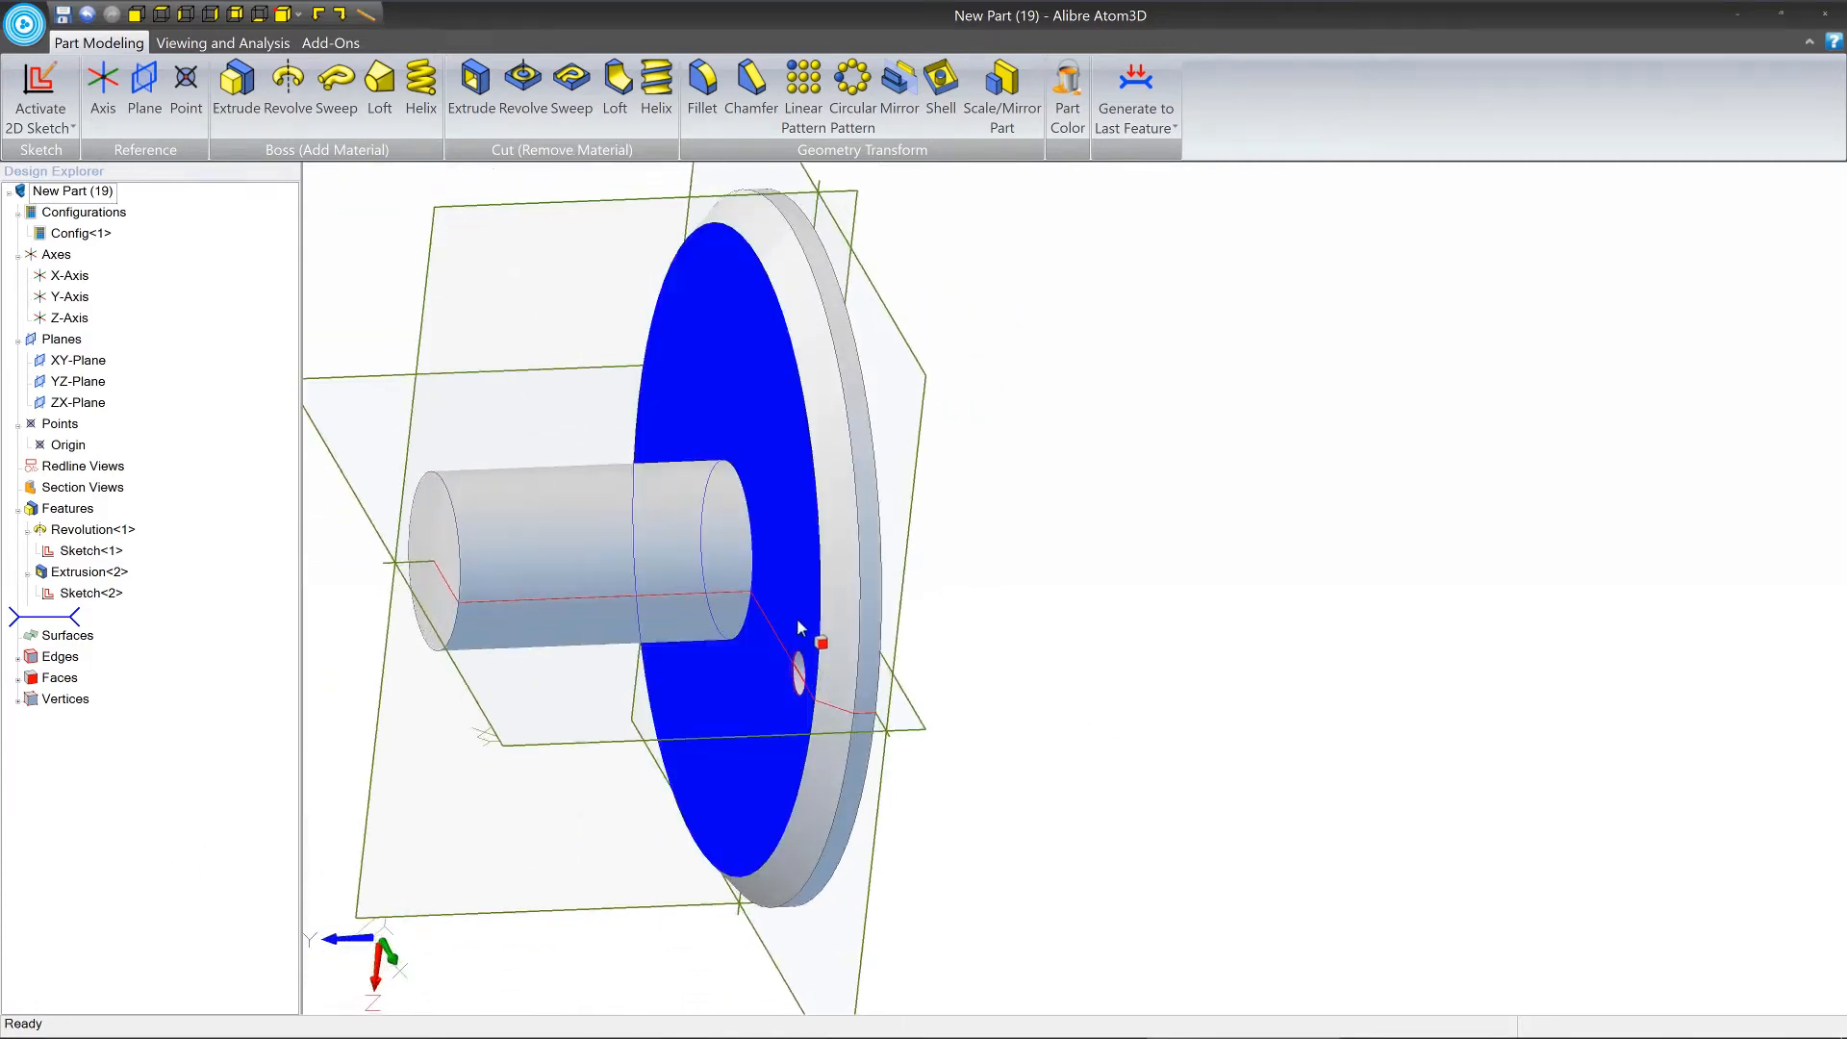
middle_drag(775, 546, 1018, 608)
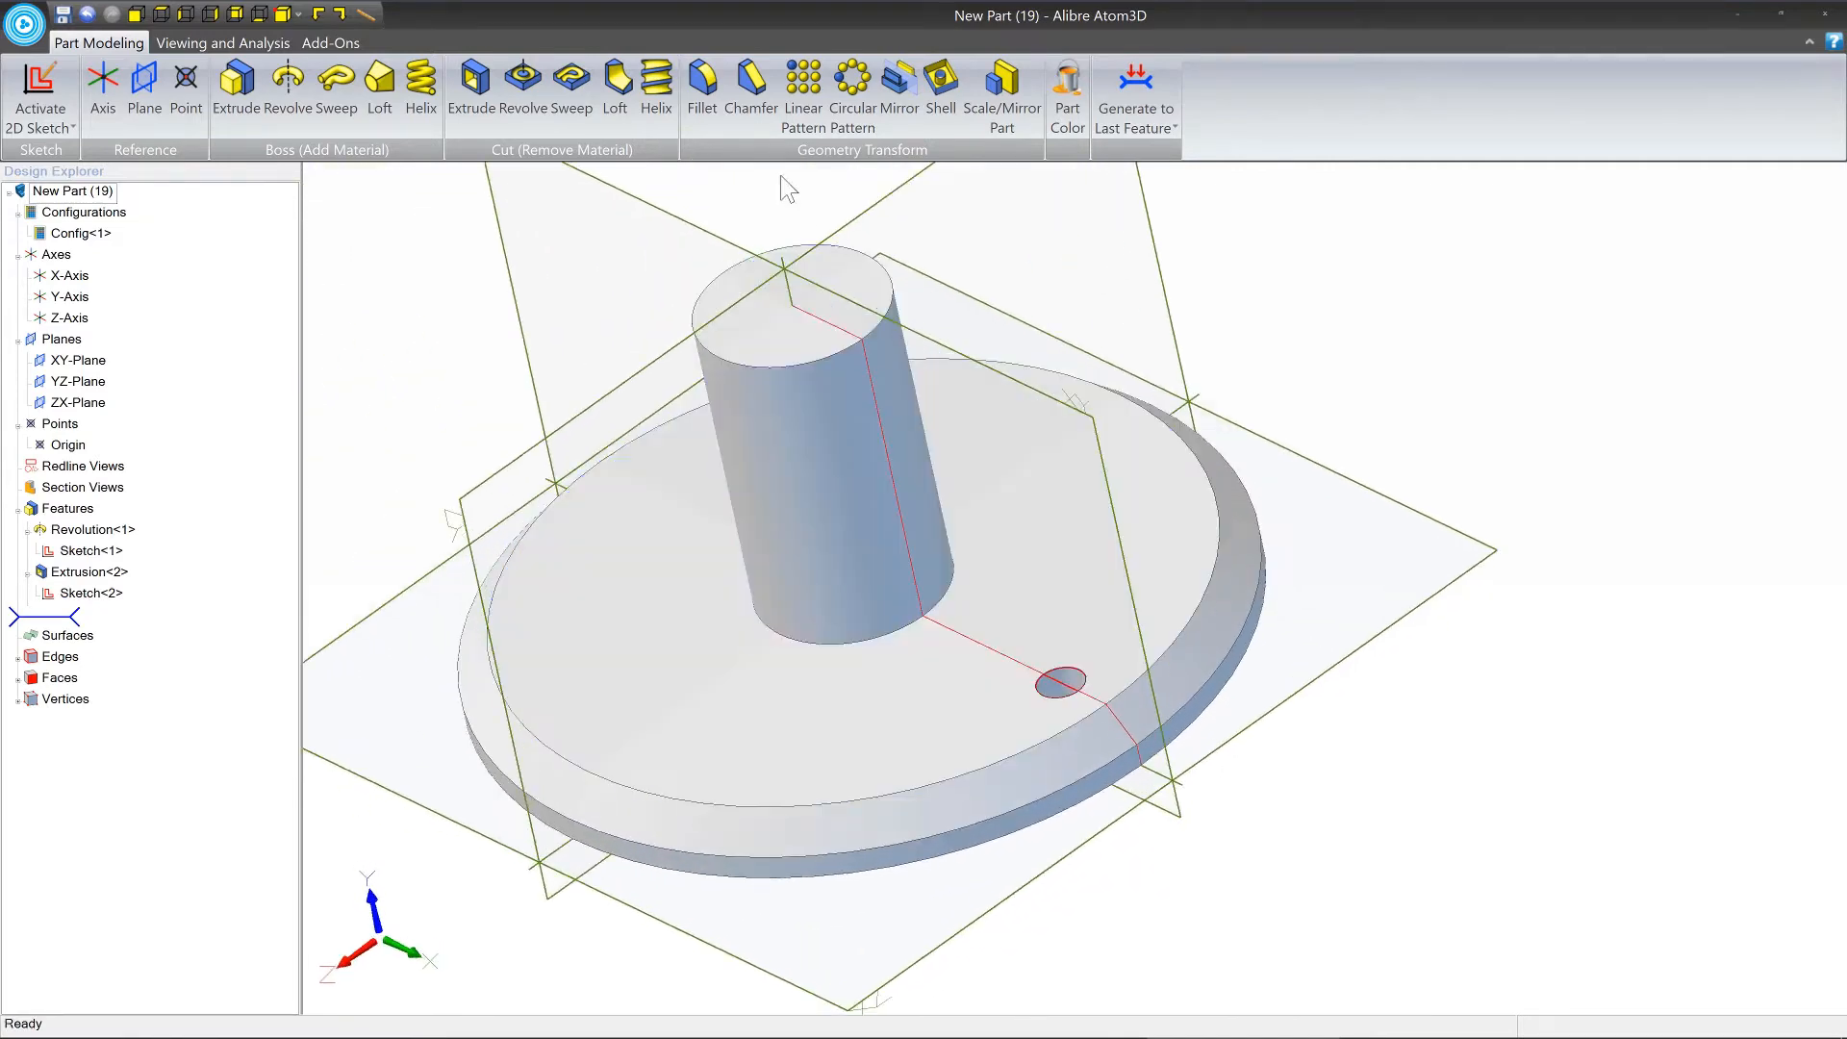
Chamfer the flange hole's upper edge with an equal distance of 0.15 in.
click(750, 96)
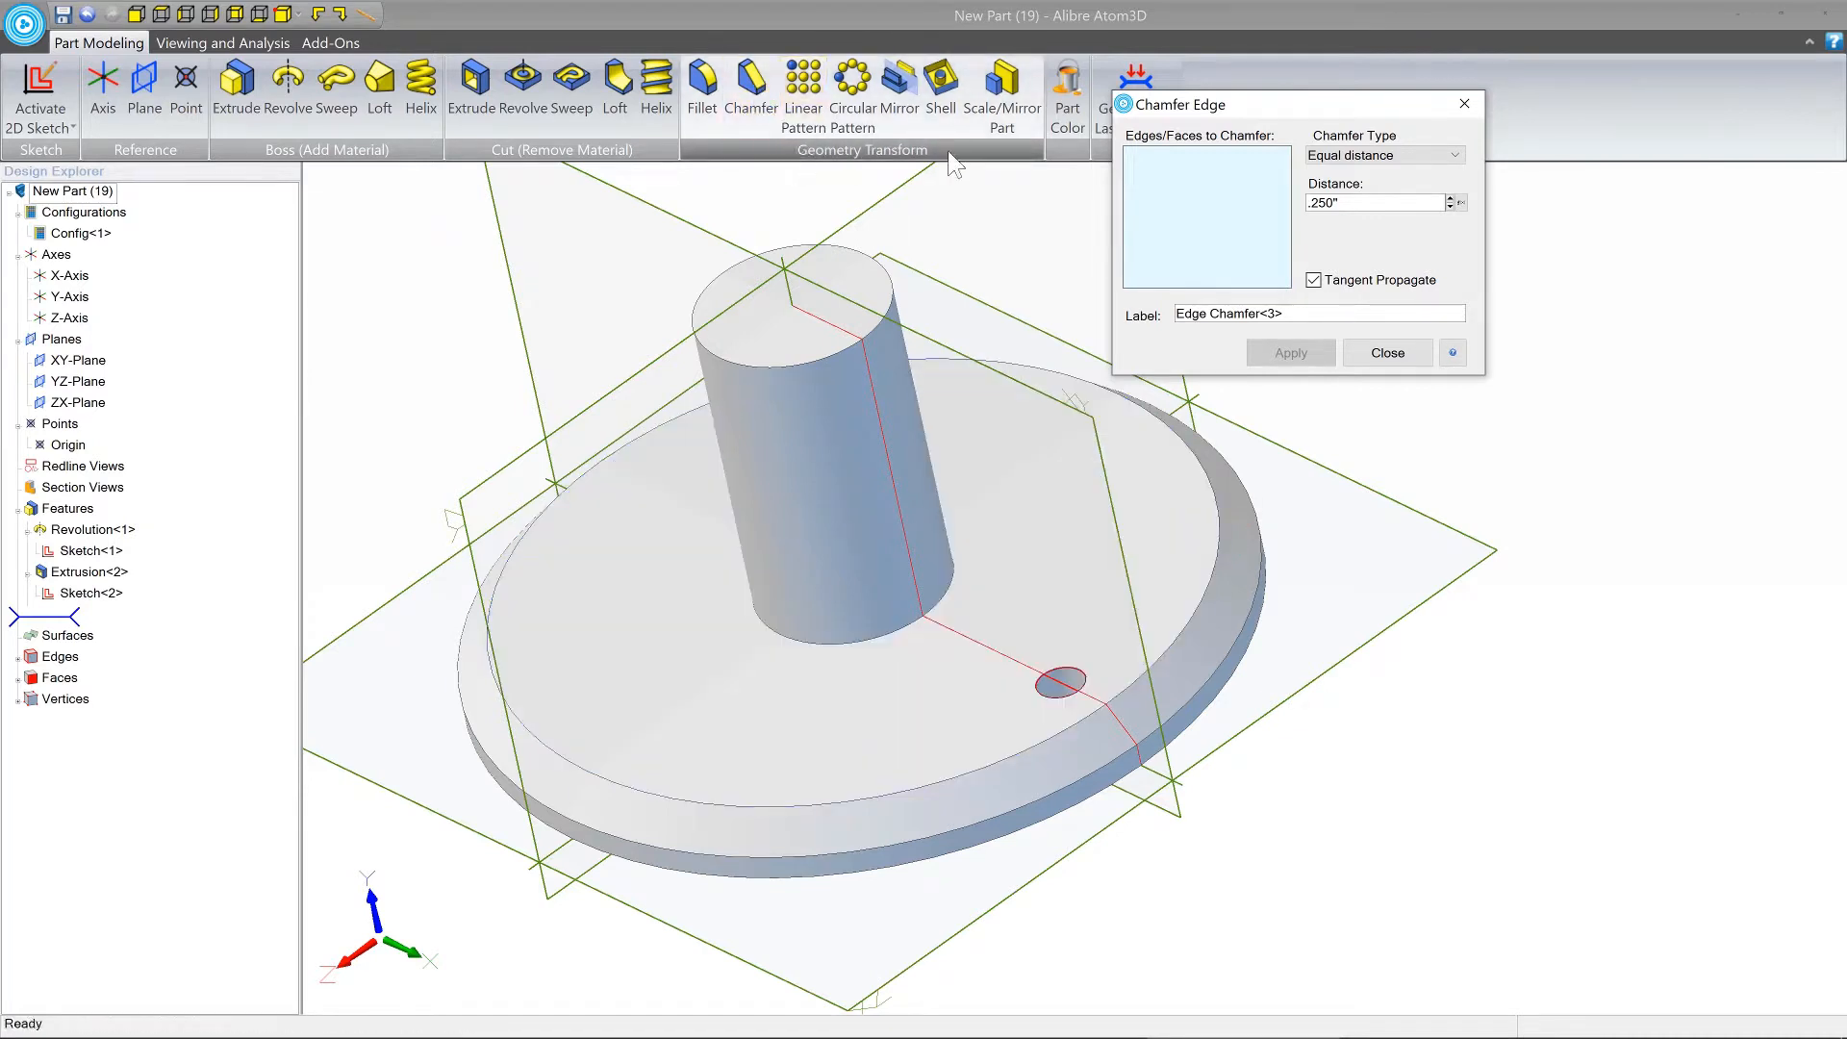
middle_drag(1035, 294, 950, 268)
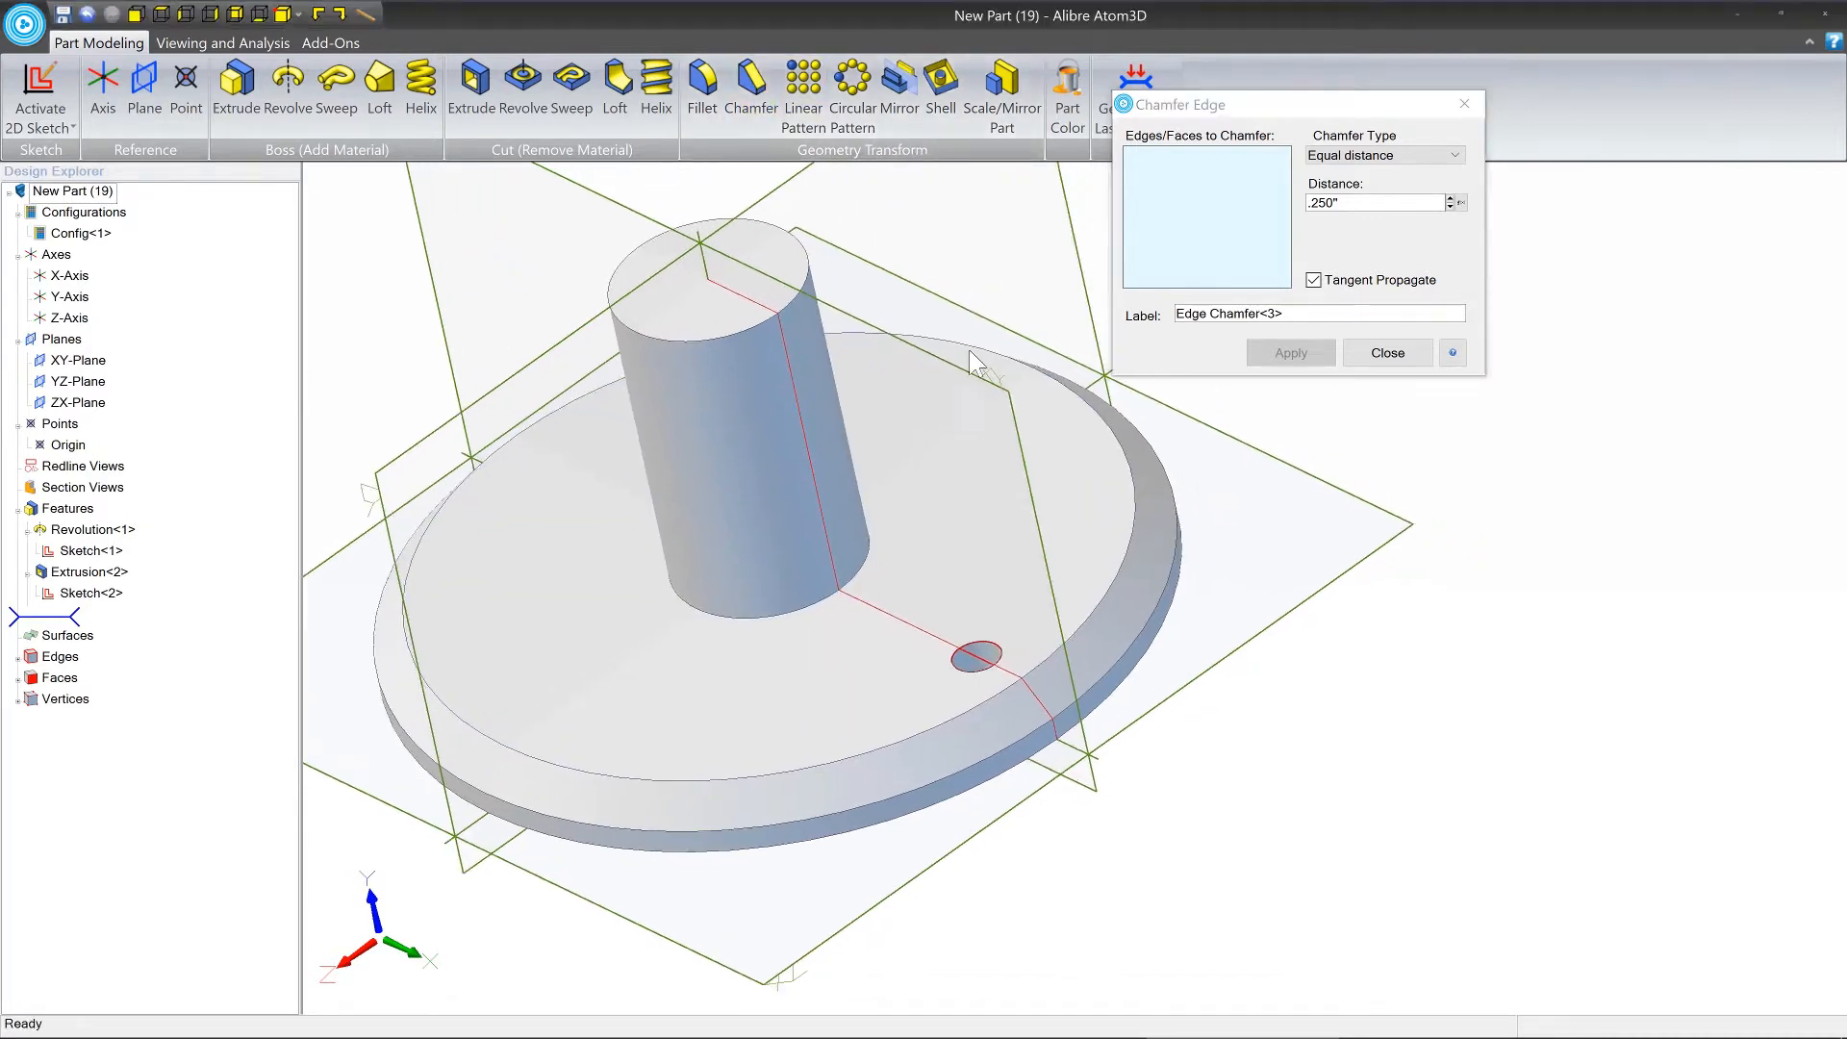
click(984, 651)
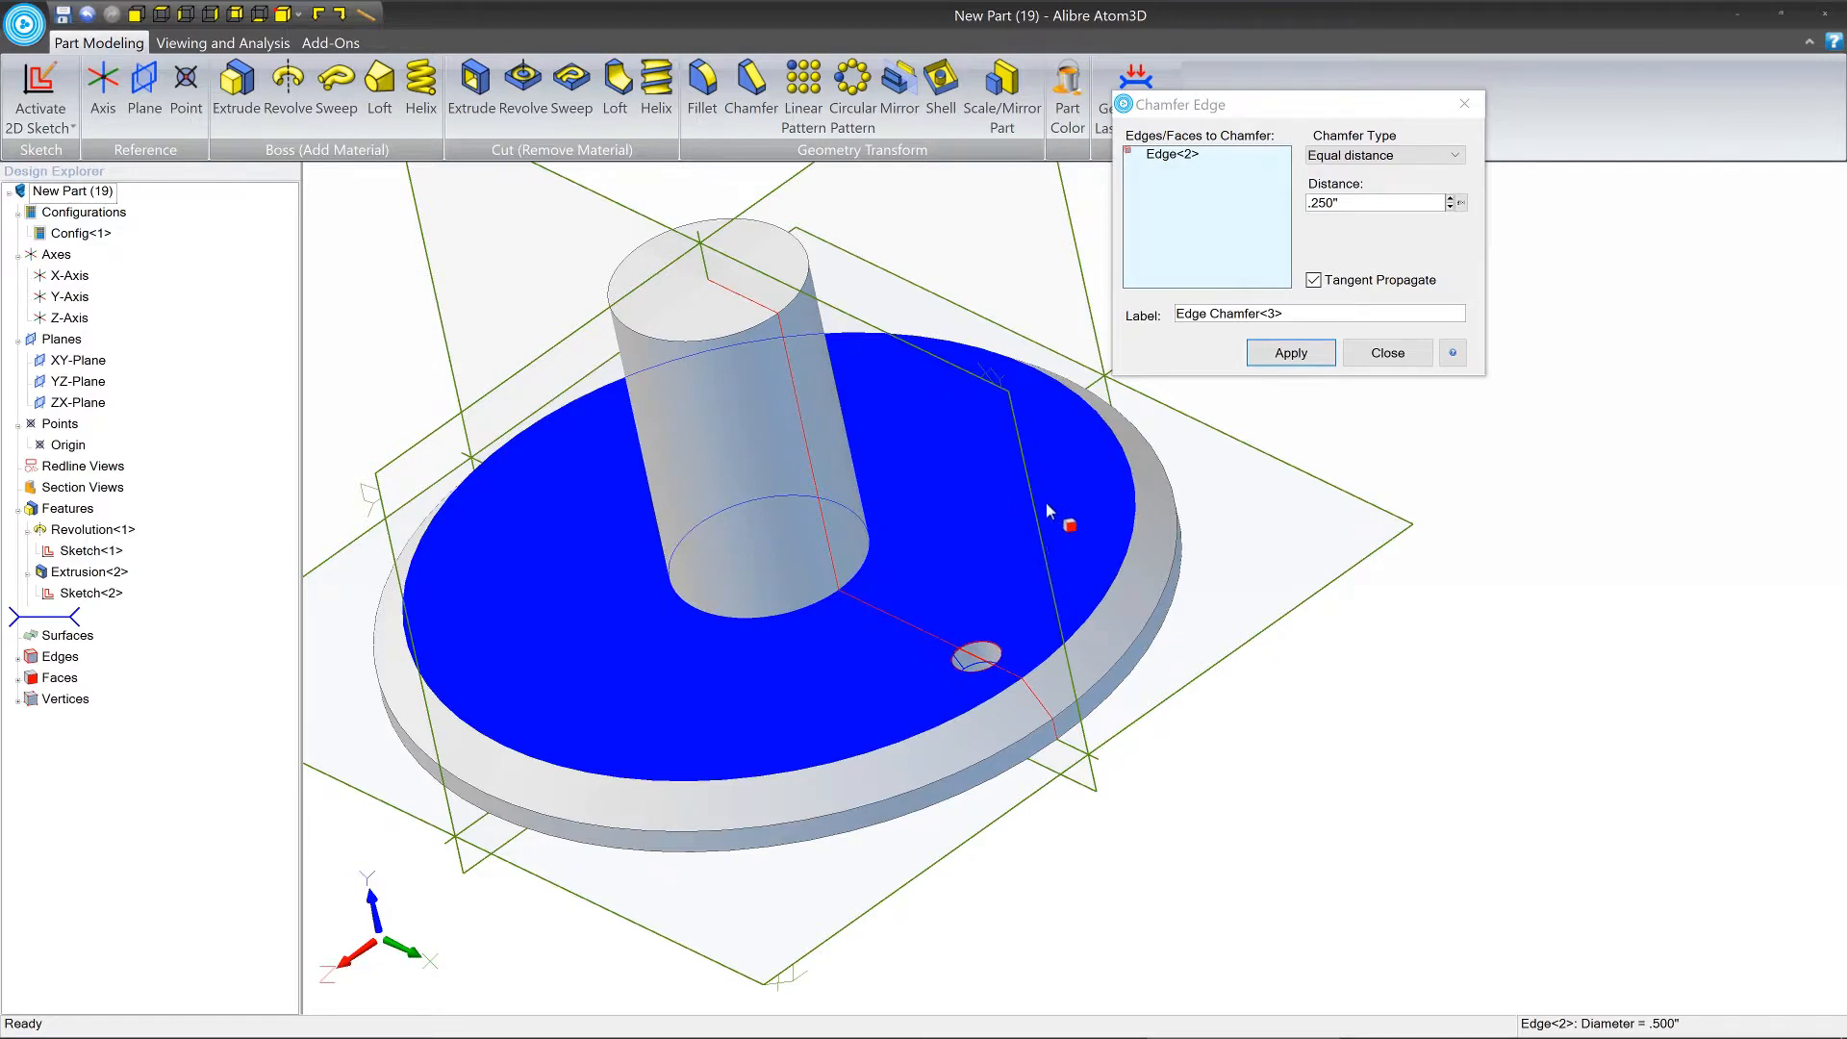
middle_drag(1093, 532, 1135, 635)
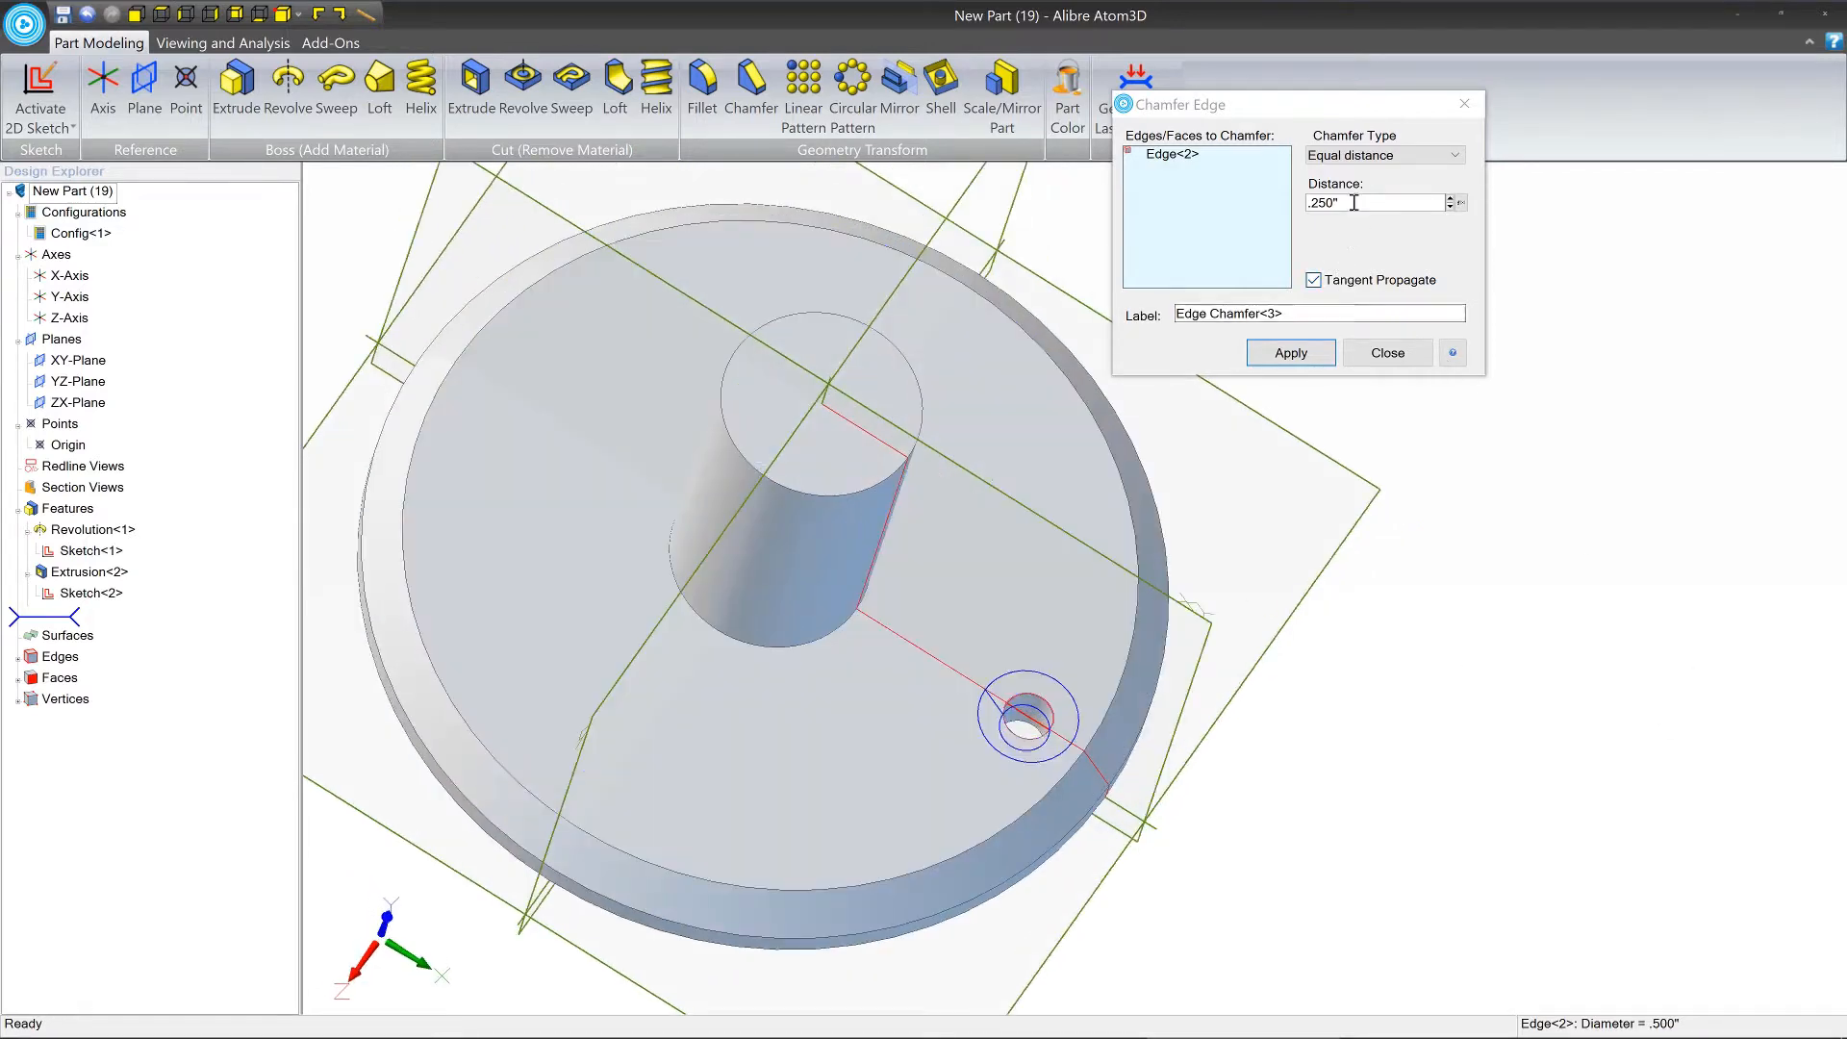
drag(1352, 202, 1293, 198)
text(.1)
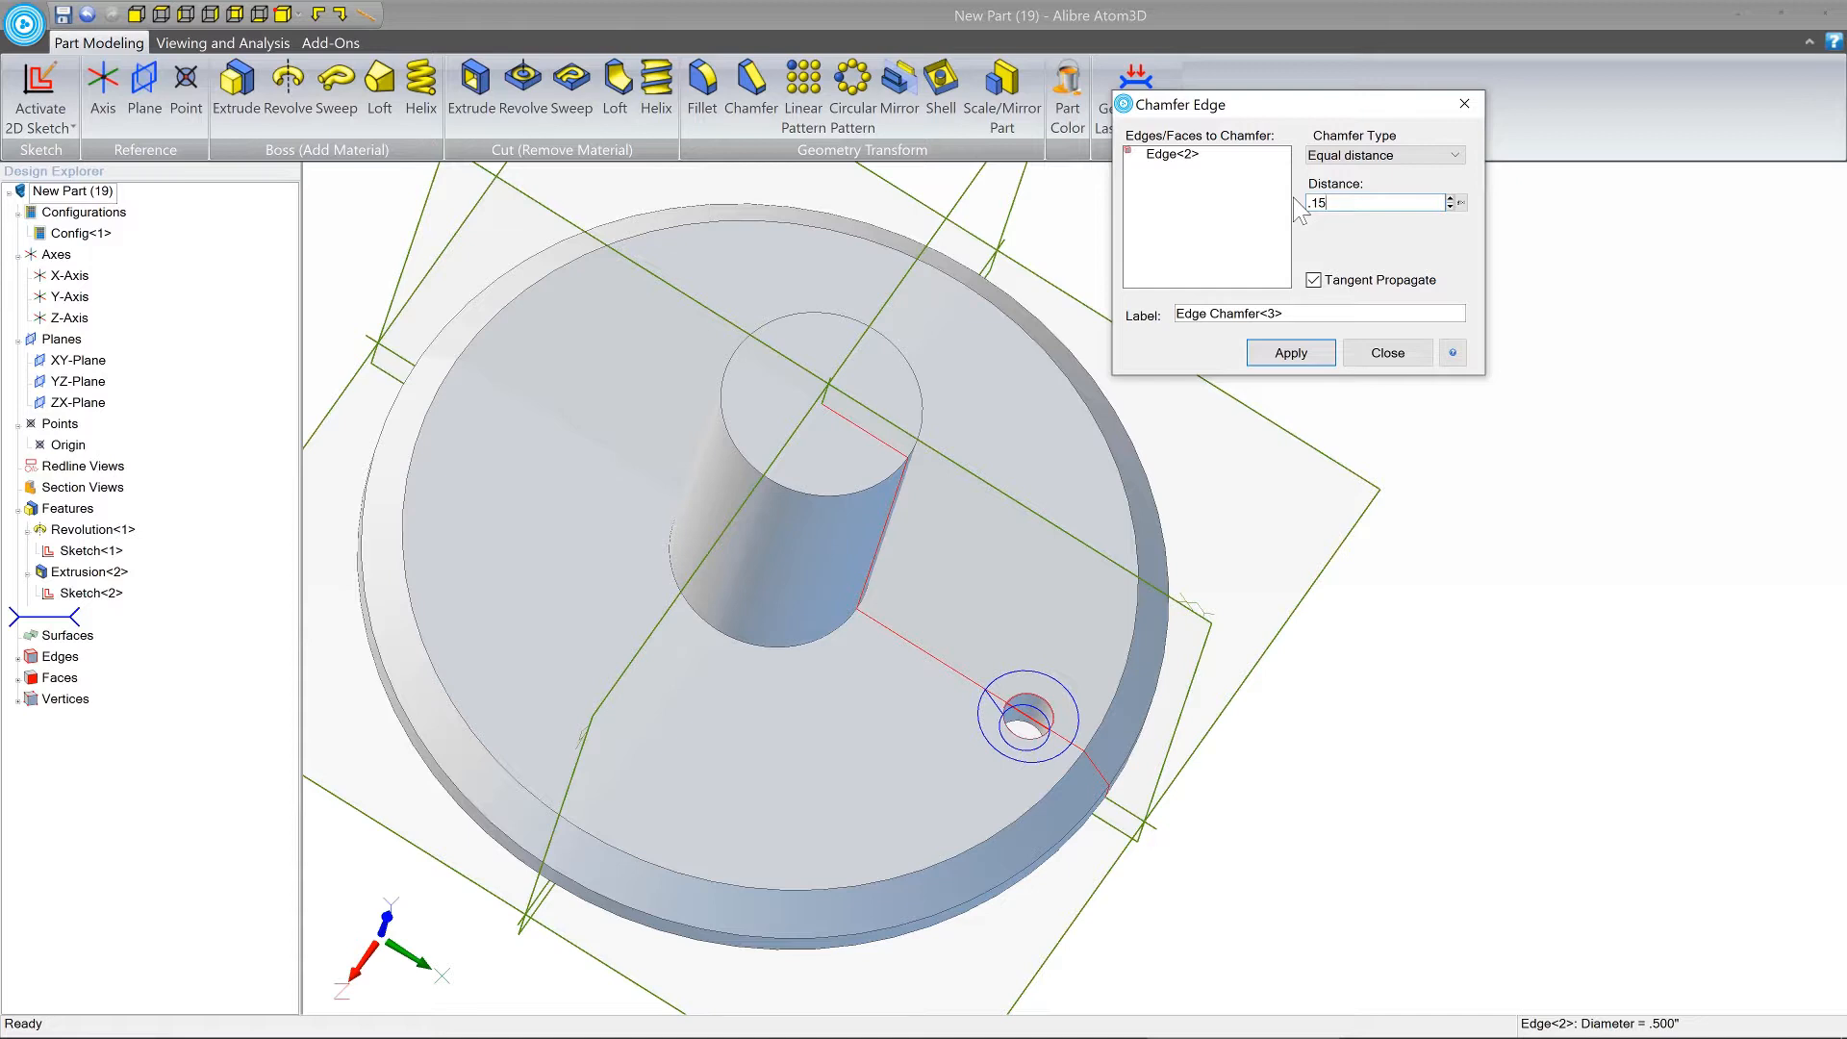
text(5)
key(Return)
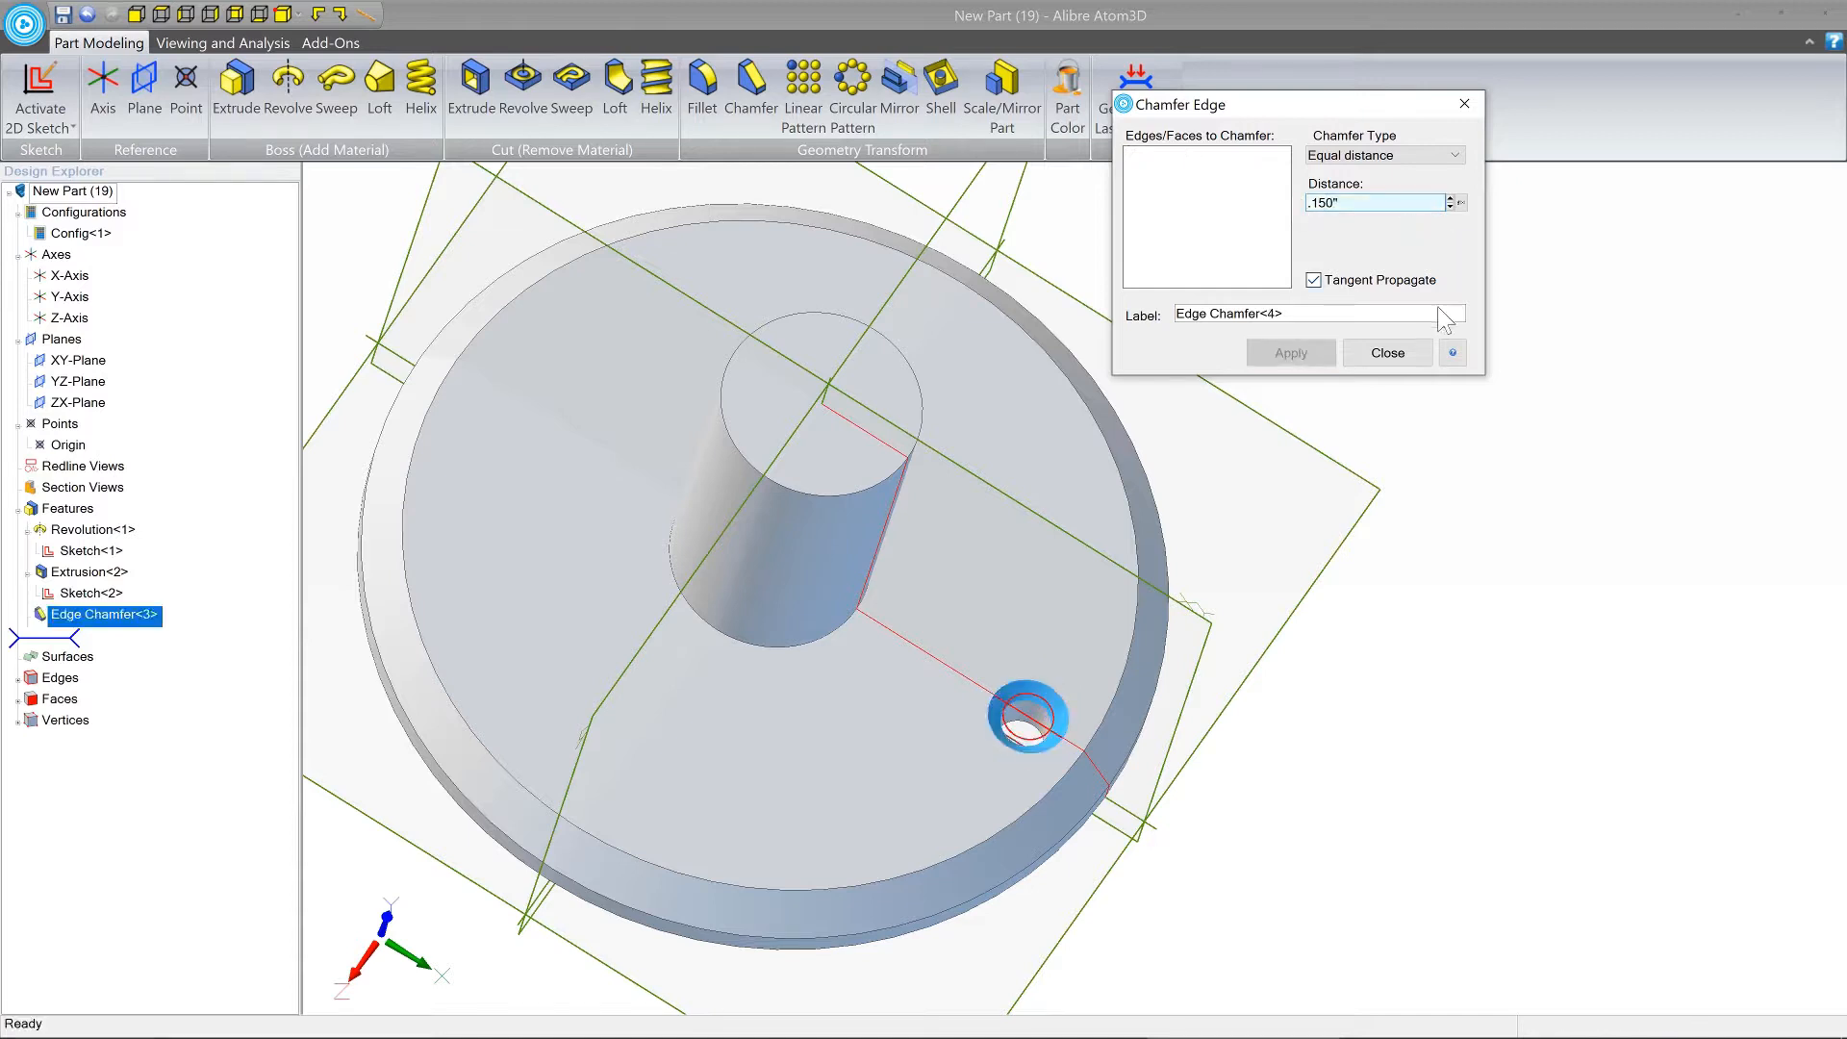
click(1386, 354)
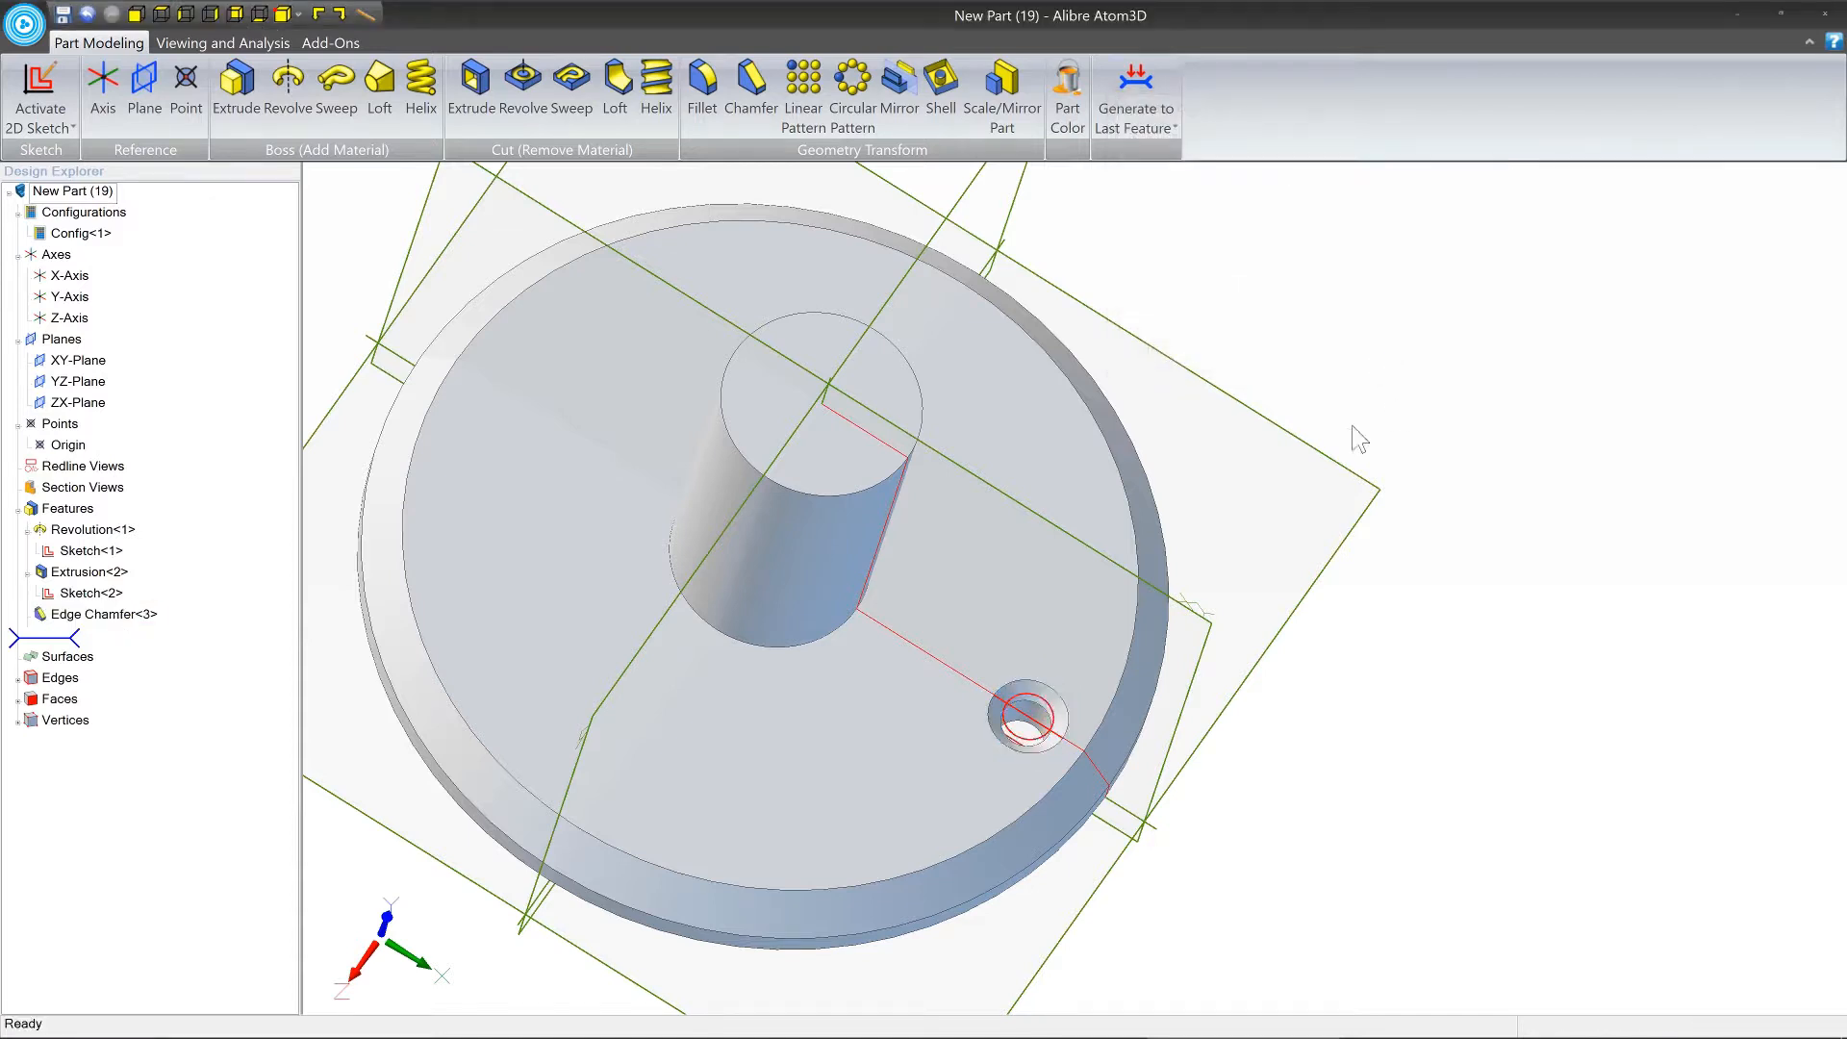
Start a circular feature pattern containing the flange hole's extruded cut and its edge chamfer.
middle_drag(1037, 585, 1032, 578)
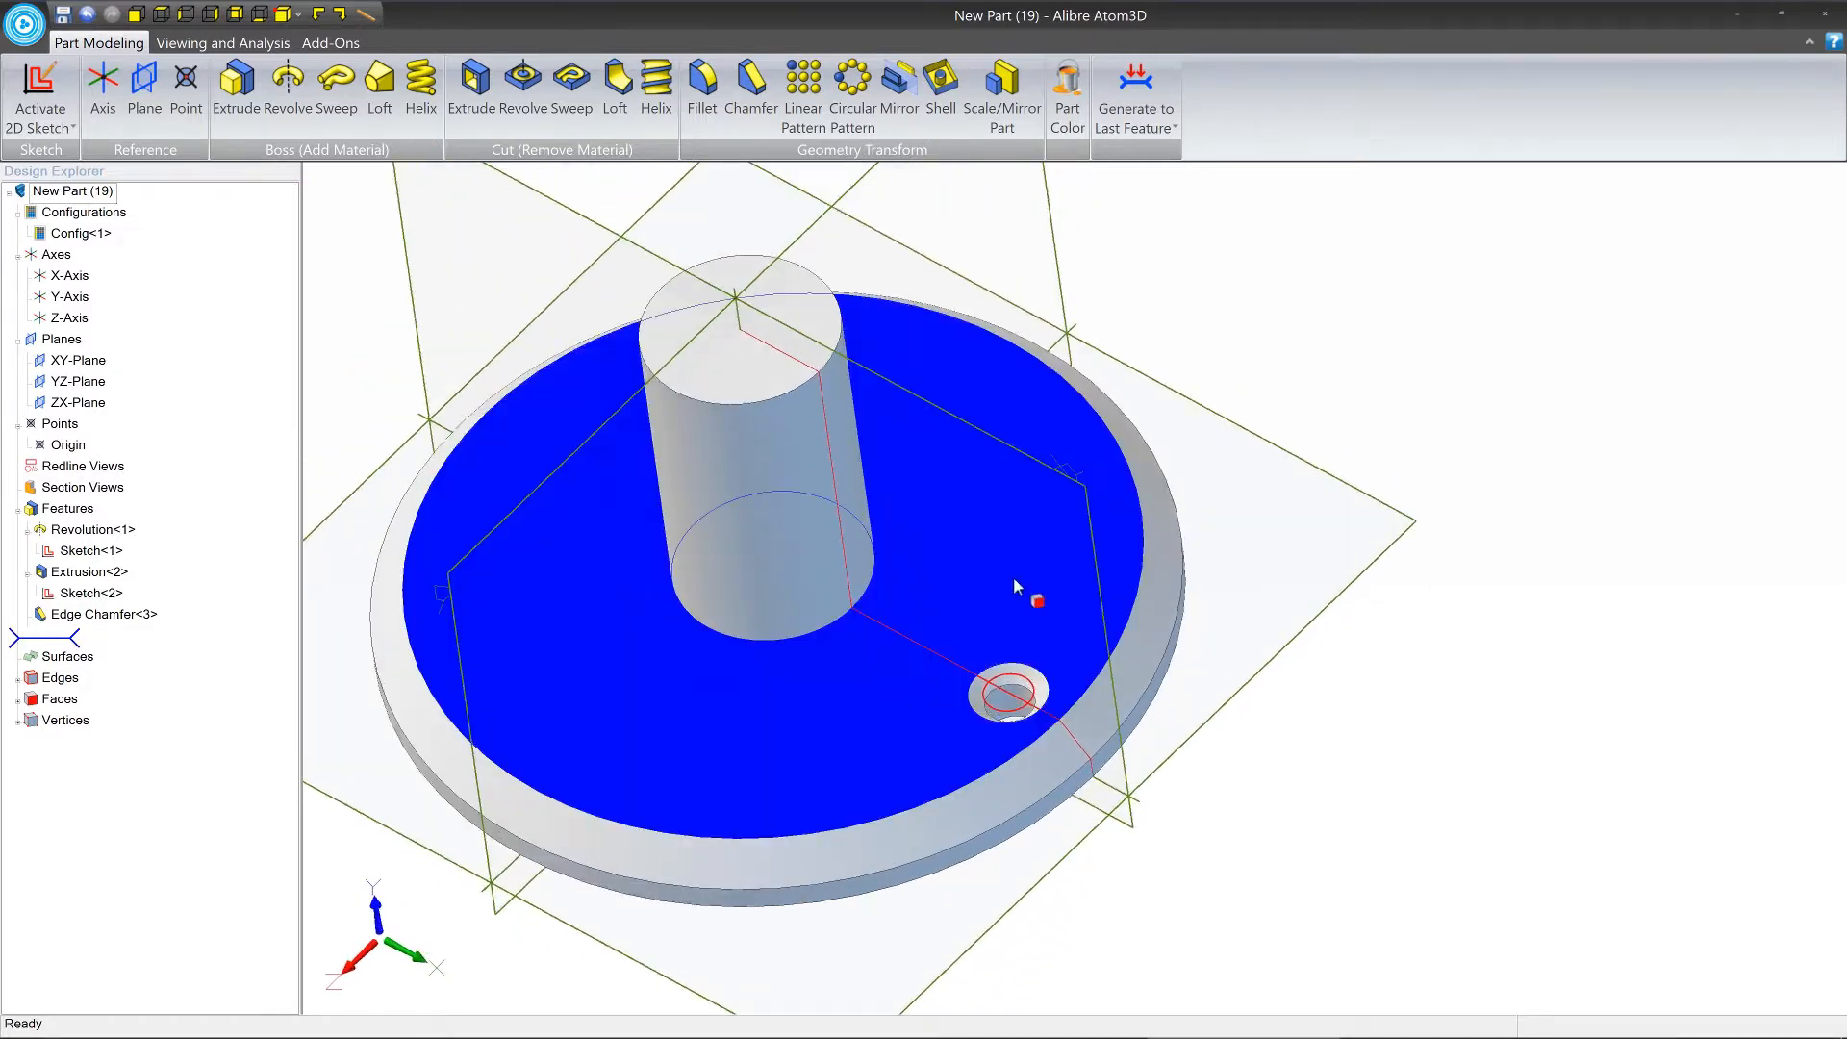
click(738, 308)
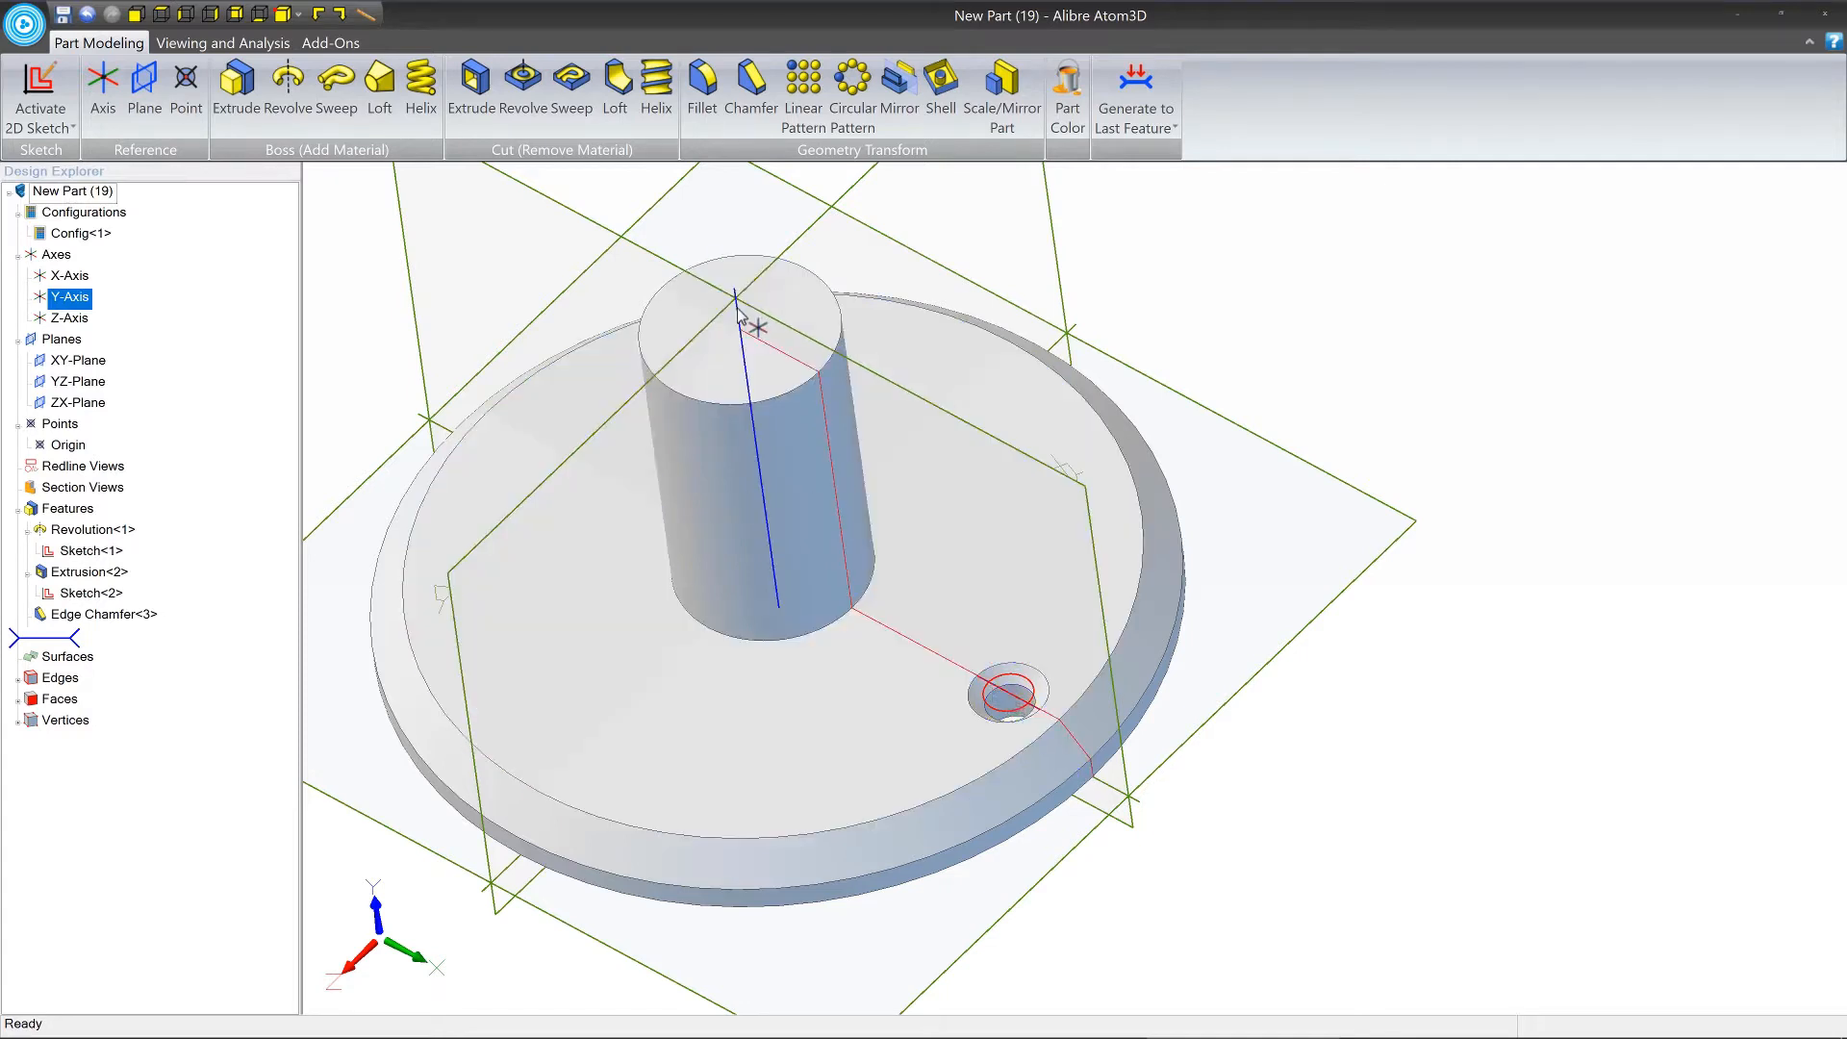
click(852, 97)
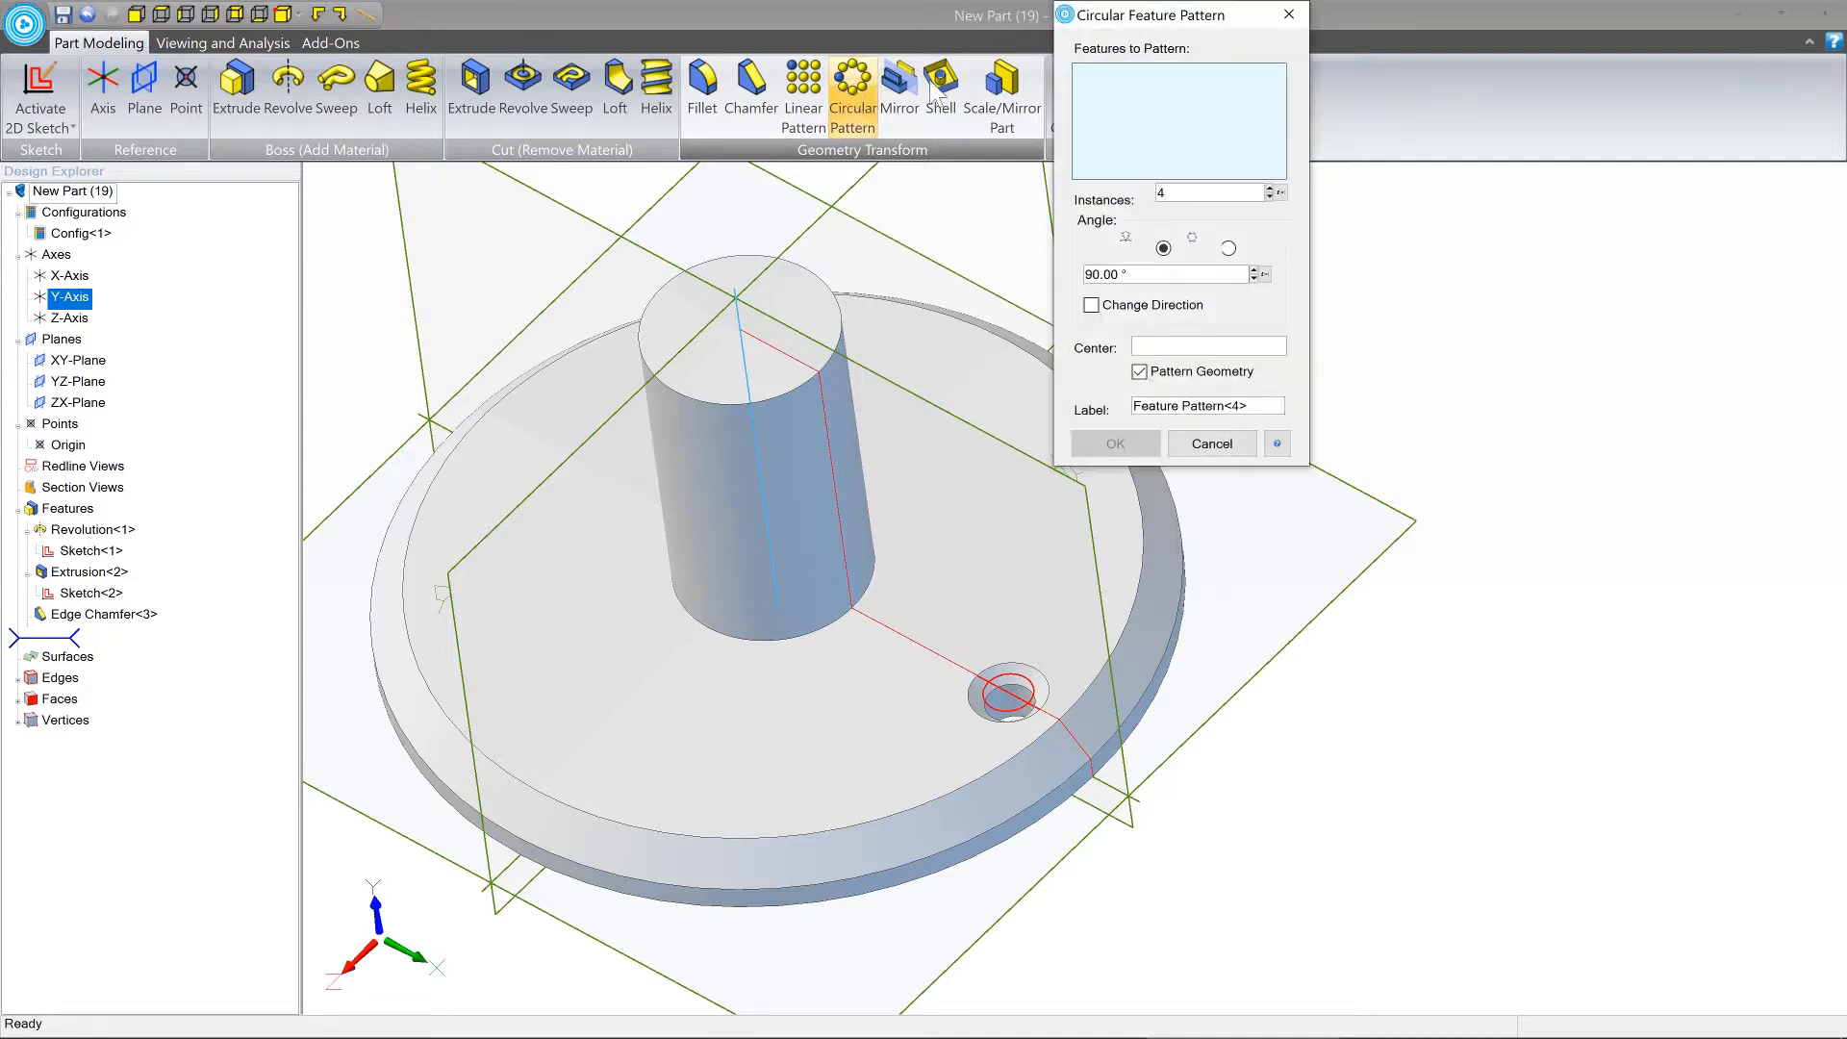
drag(1301, 162, 1400, 272)
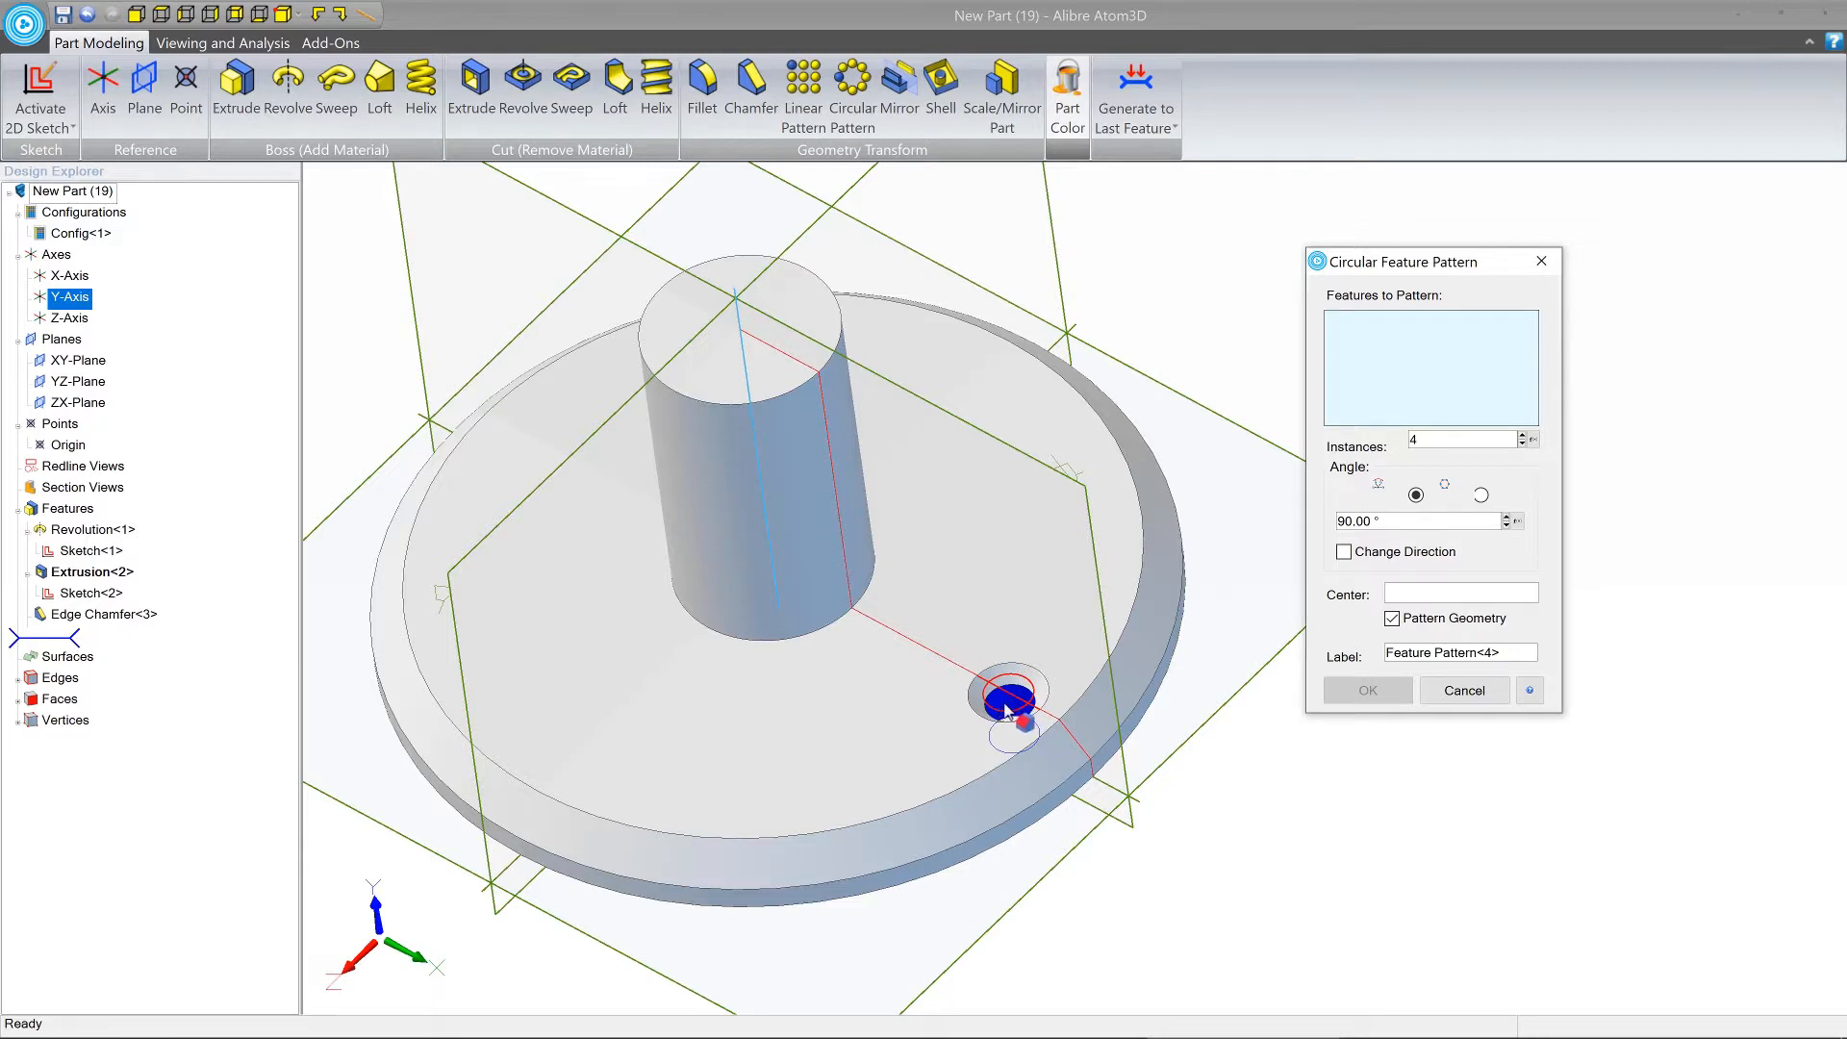
click(1006, 711)
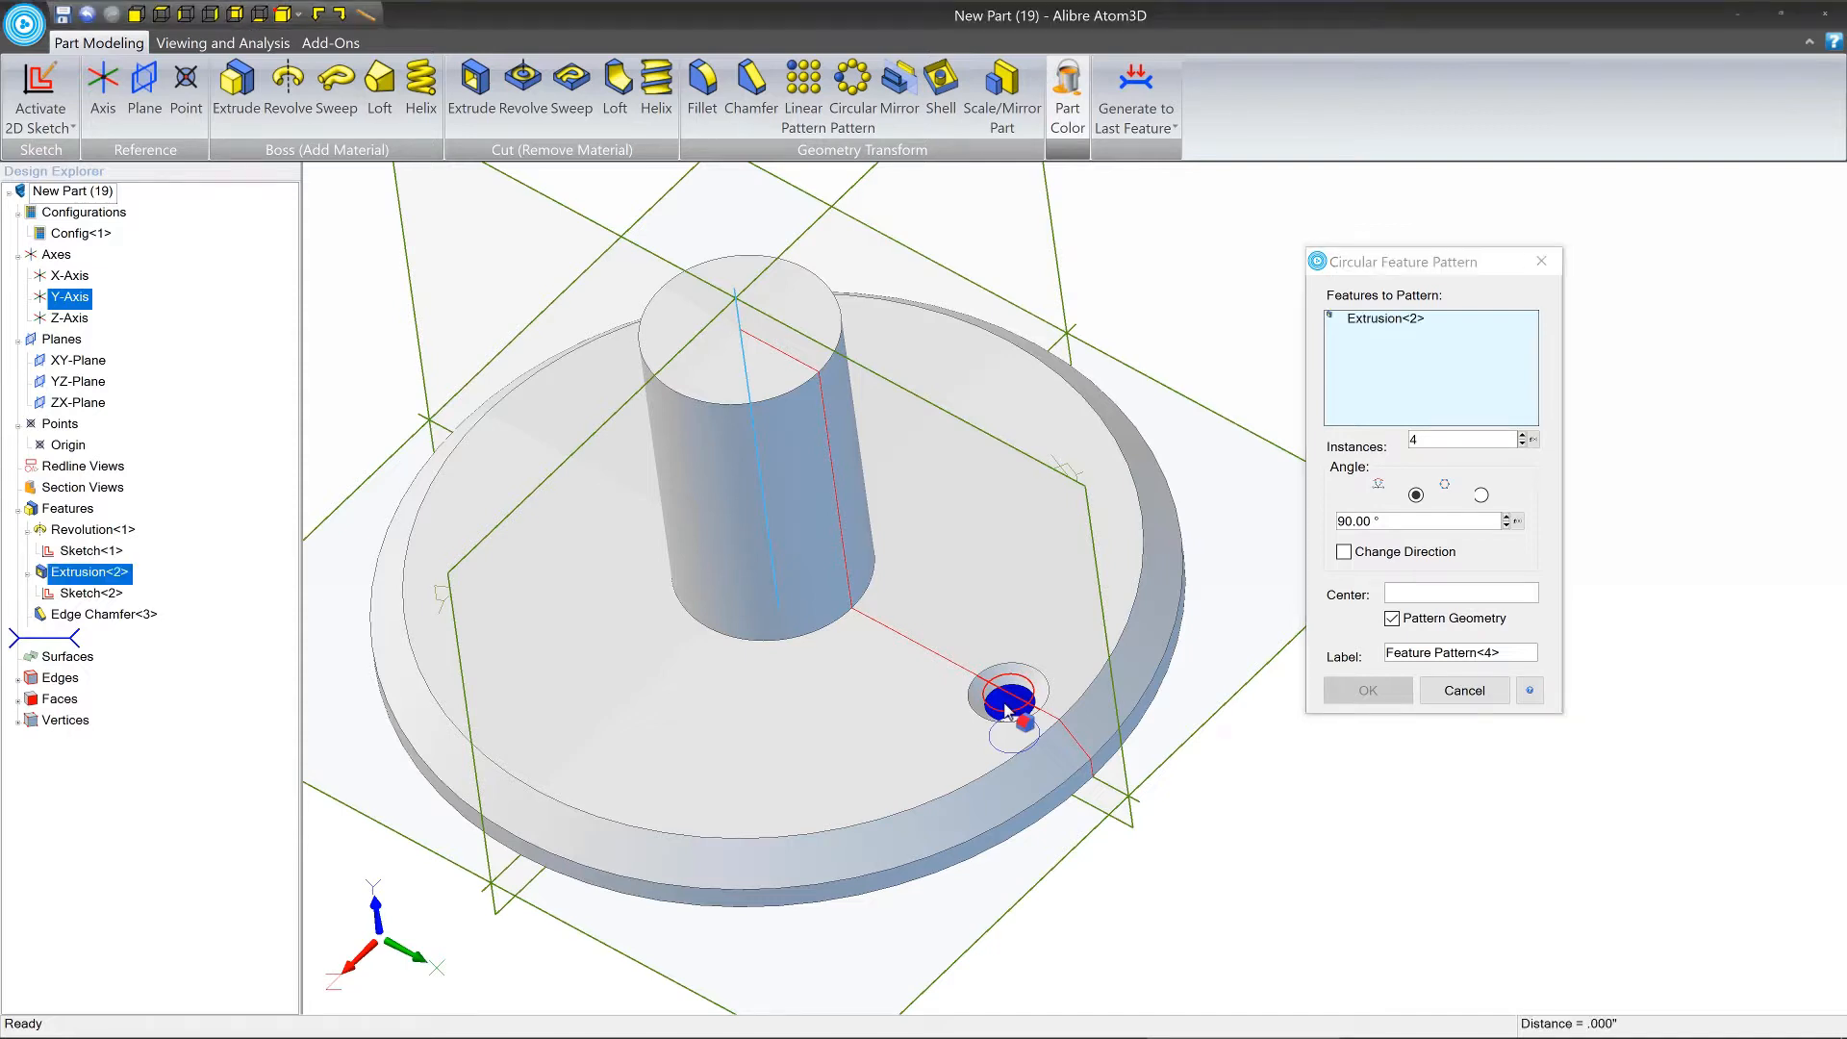
click(108, 615)
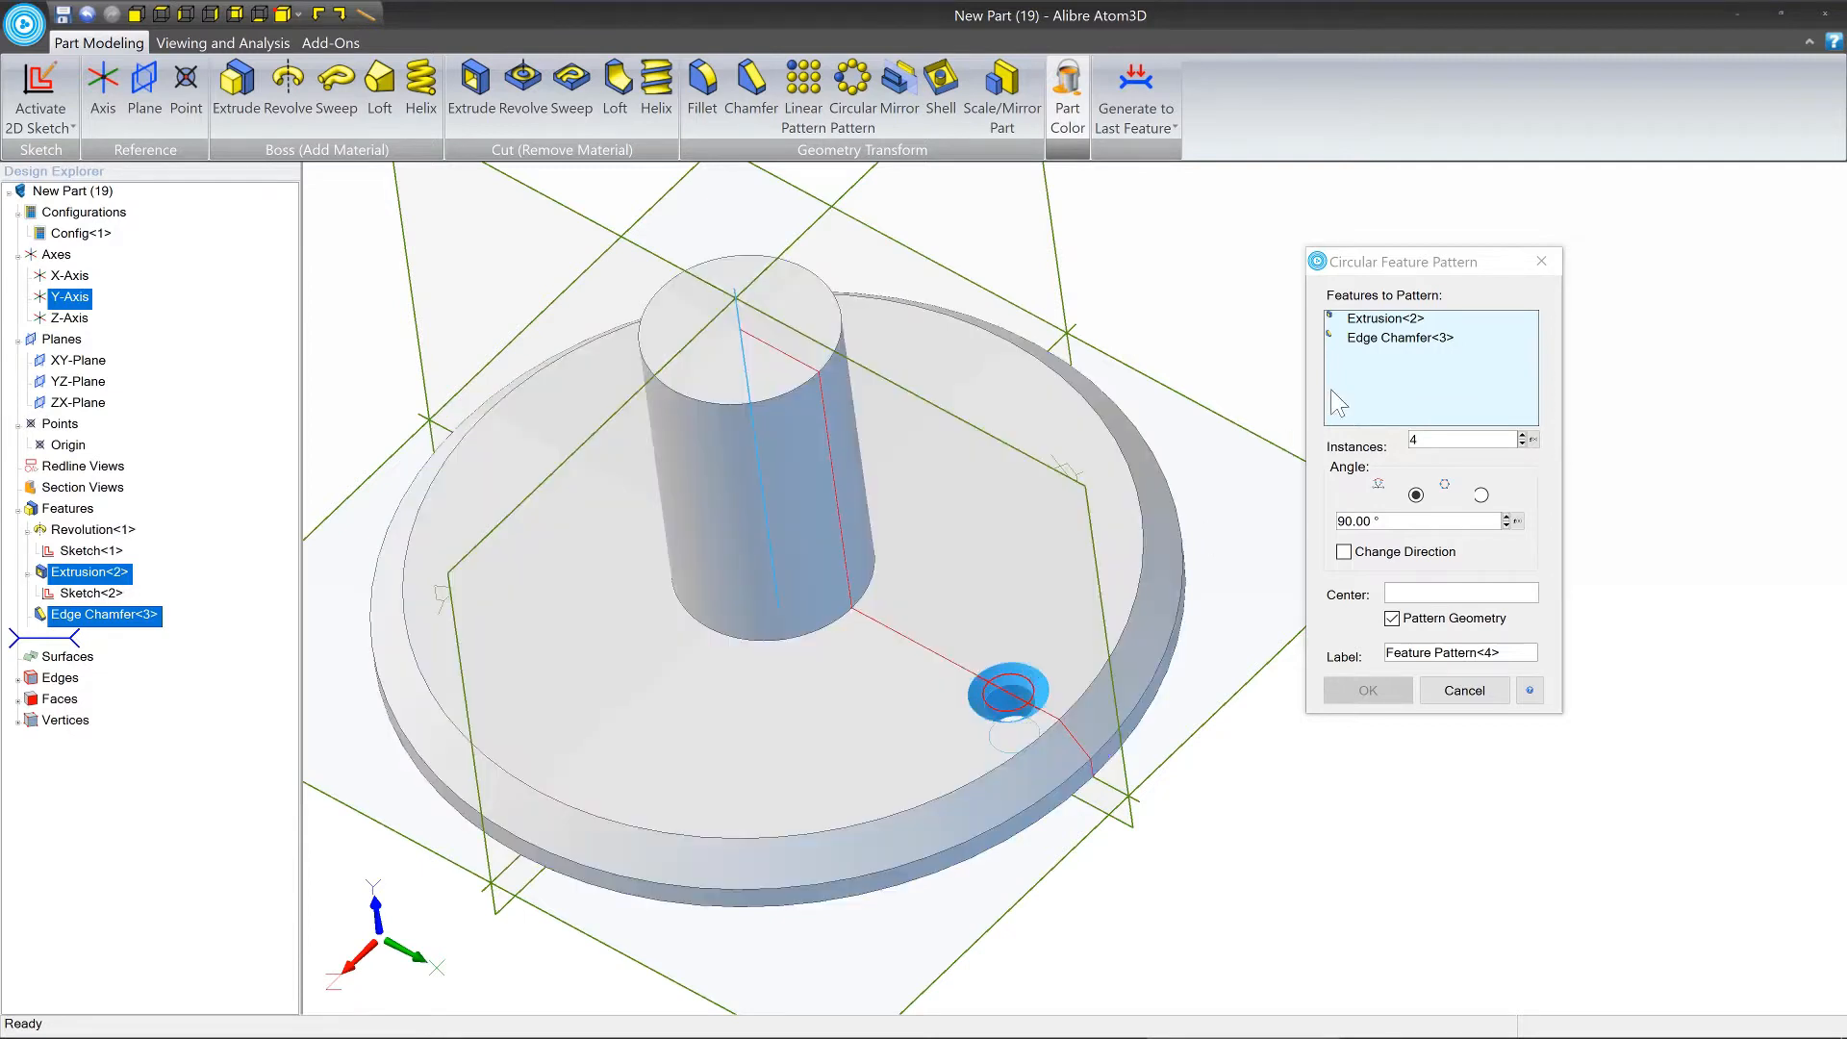
Set the pattern to 9 instances and use the Y-Axis as its center.
click(1522, 436)
click(1522, 435)
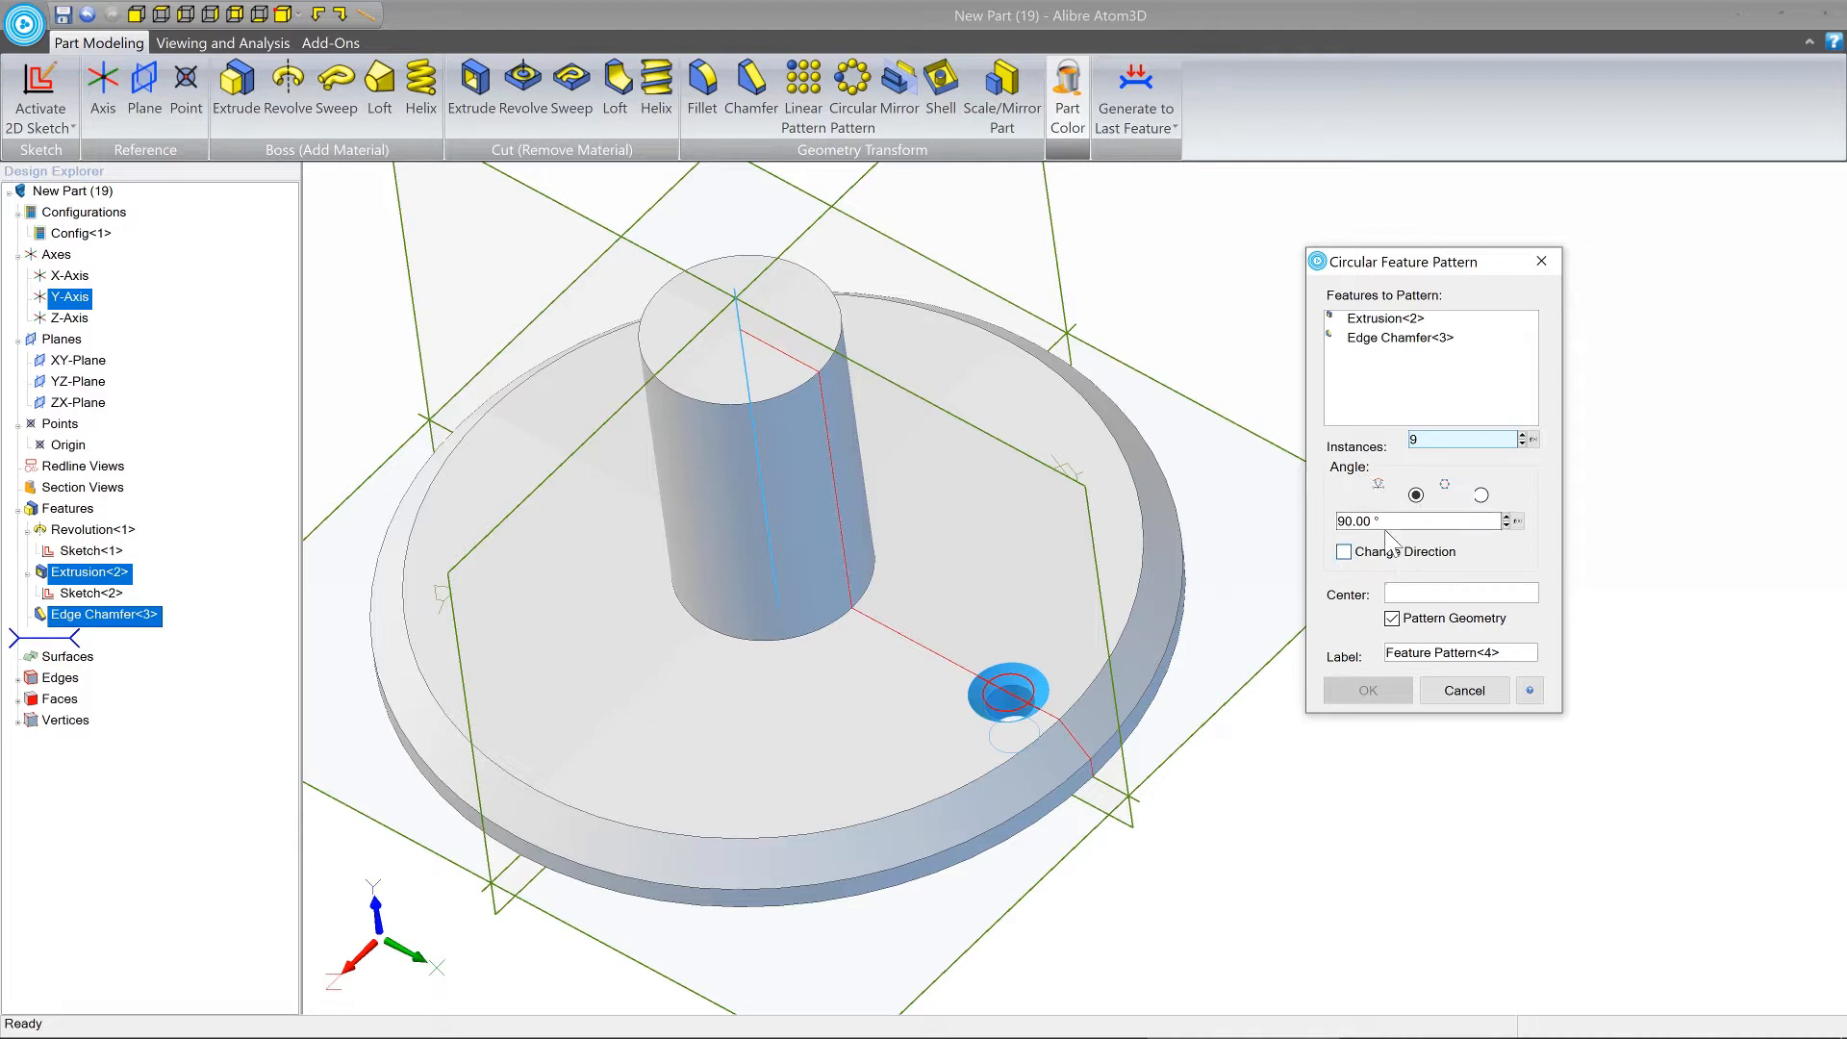
click(1433, 594)
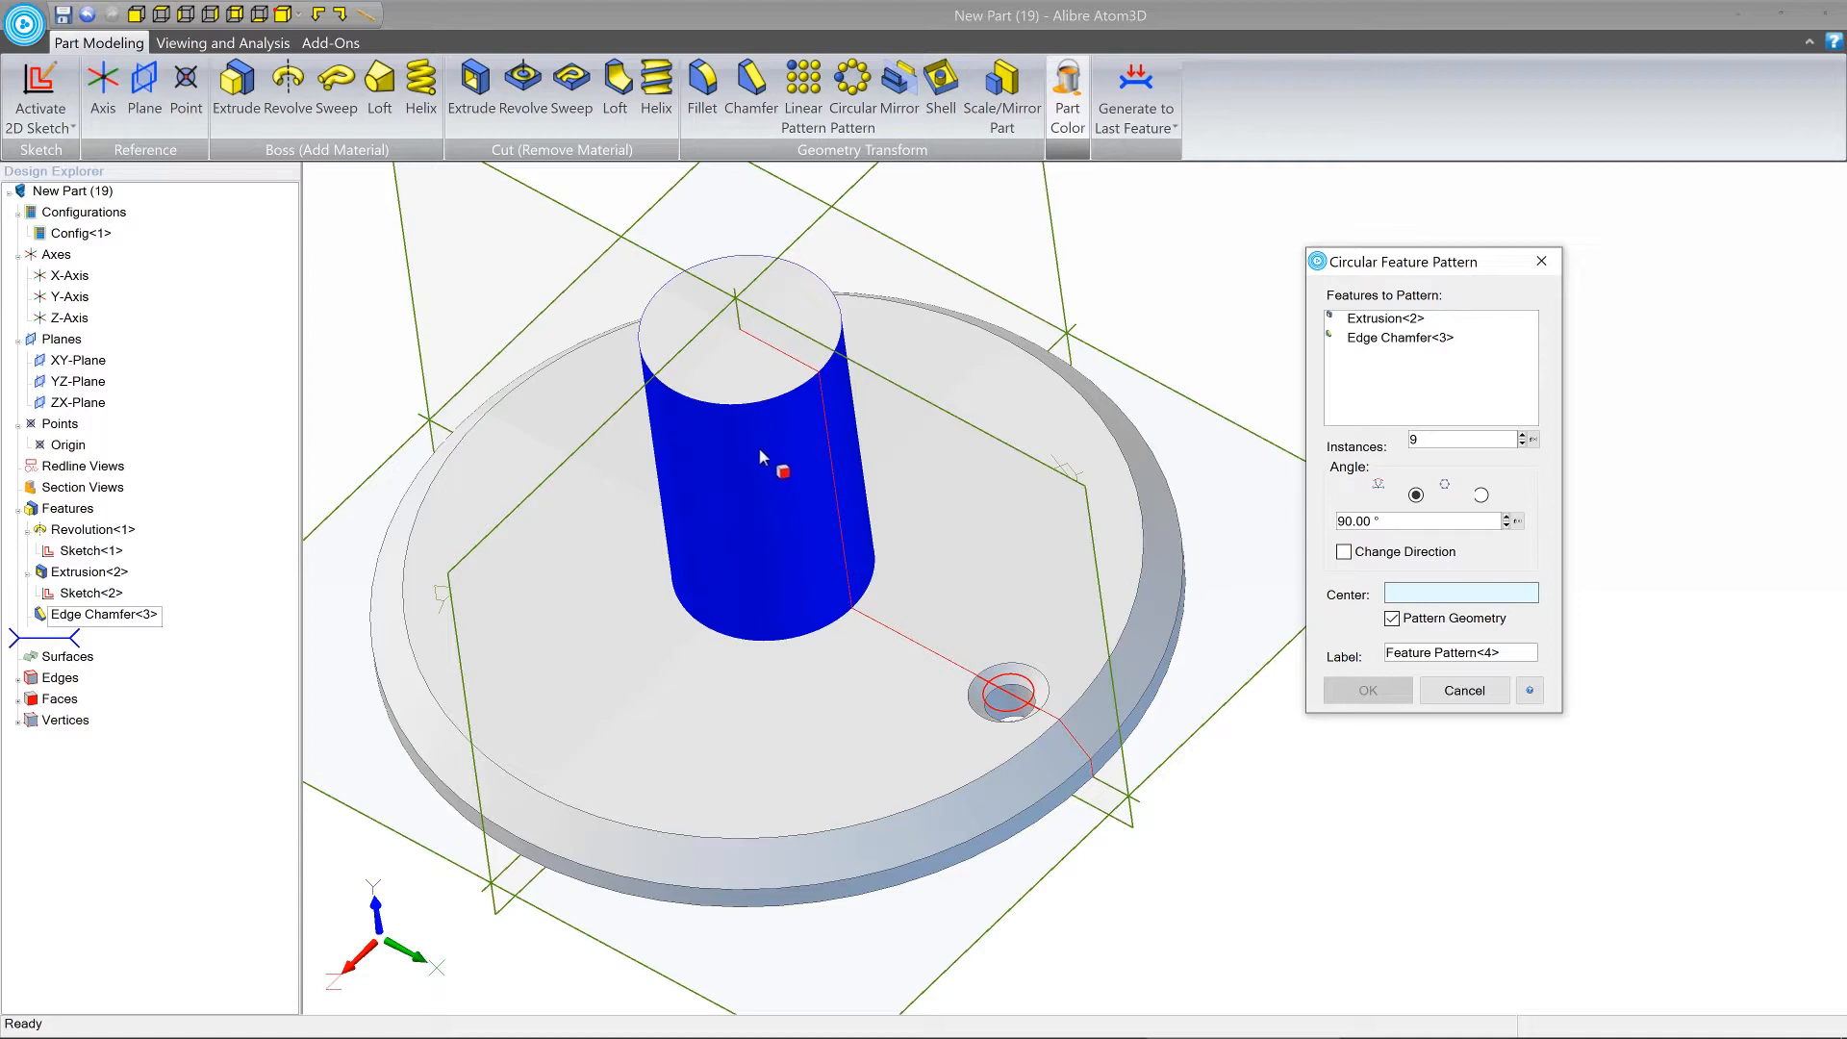
click(738, 314)
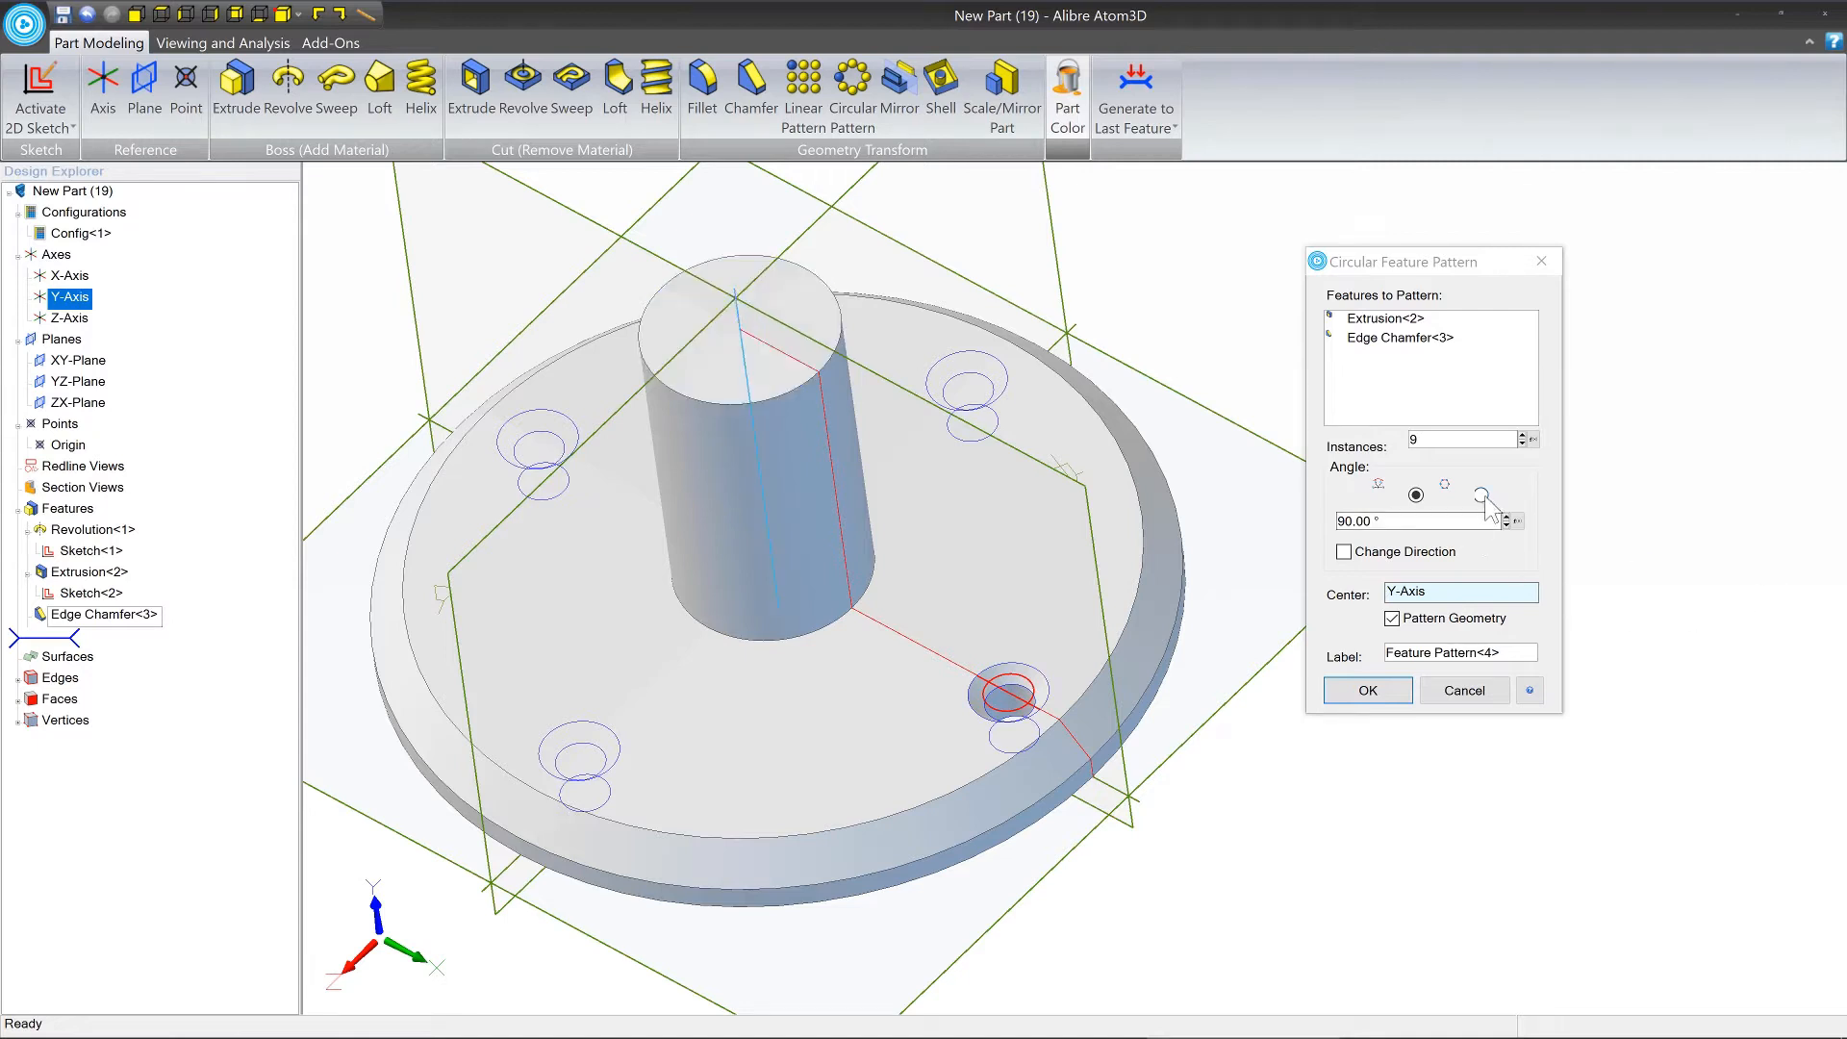
Reduce the angle between the pattern instances to 57°.
click(1506, 525)
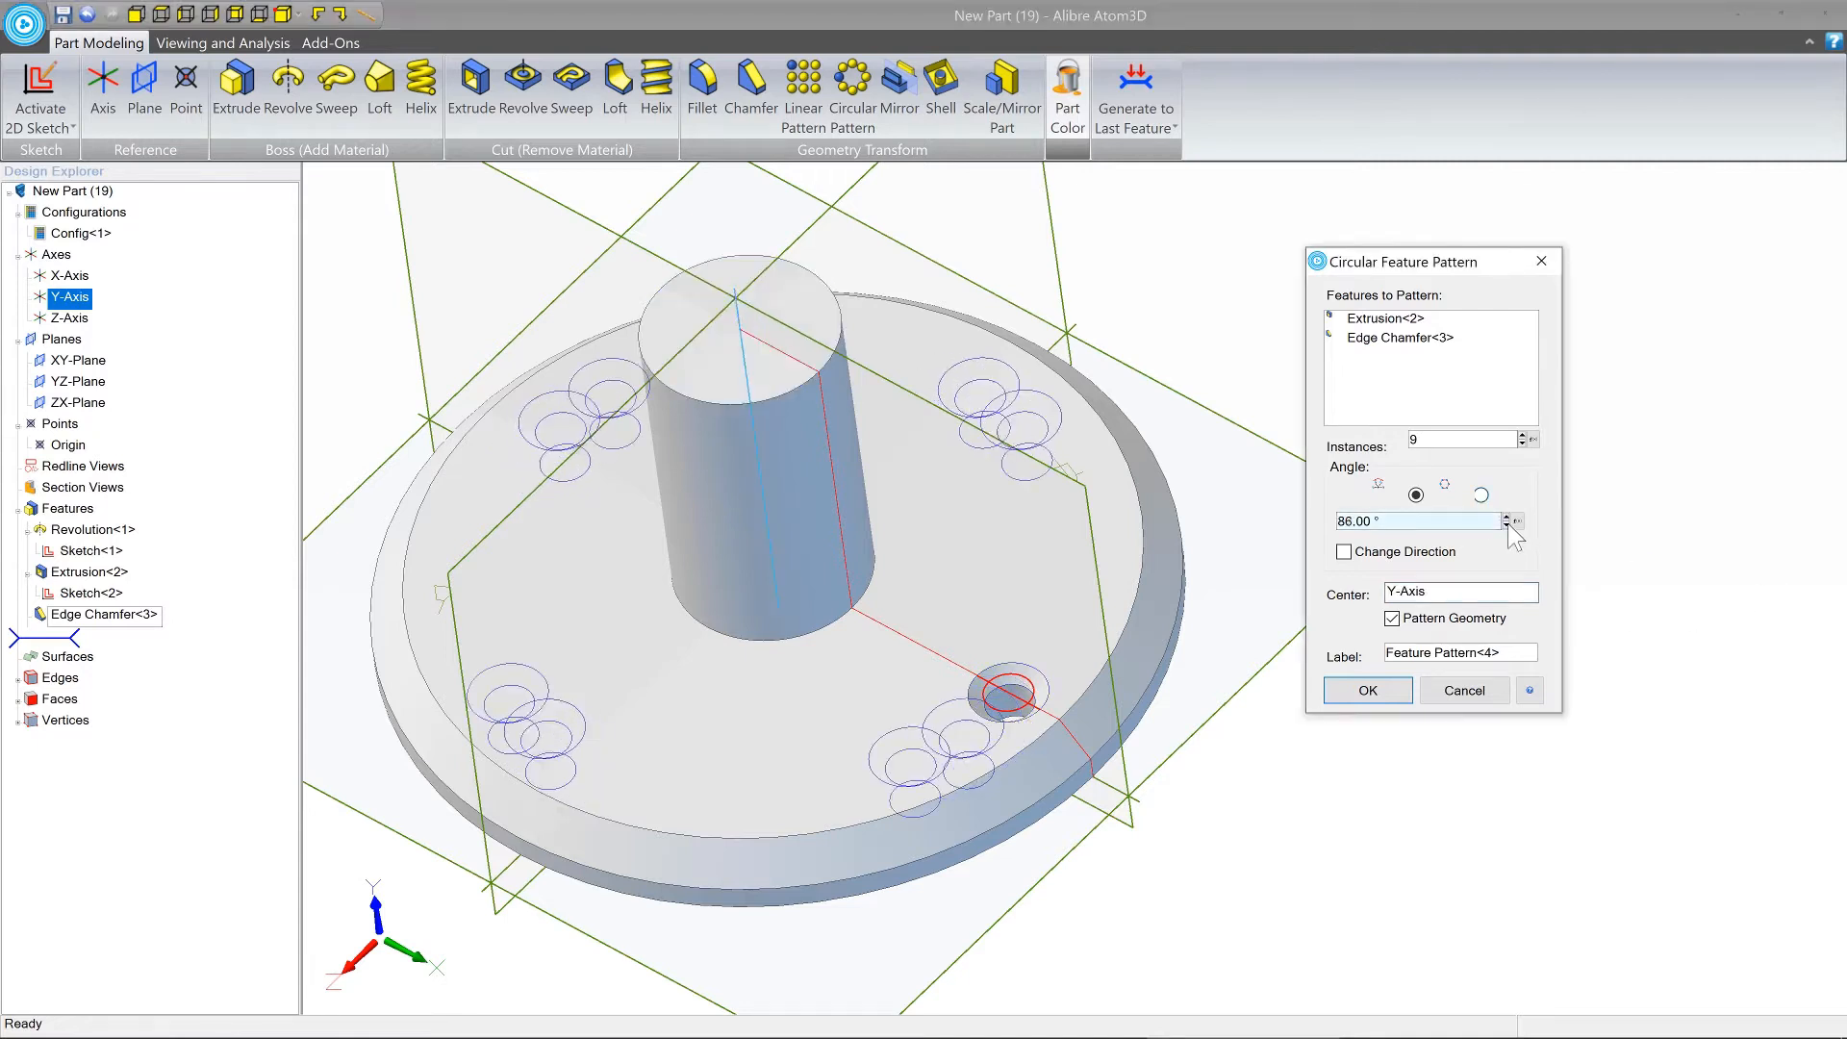
click(1507, 525)
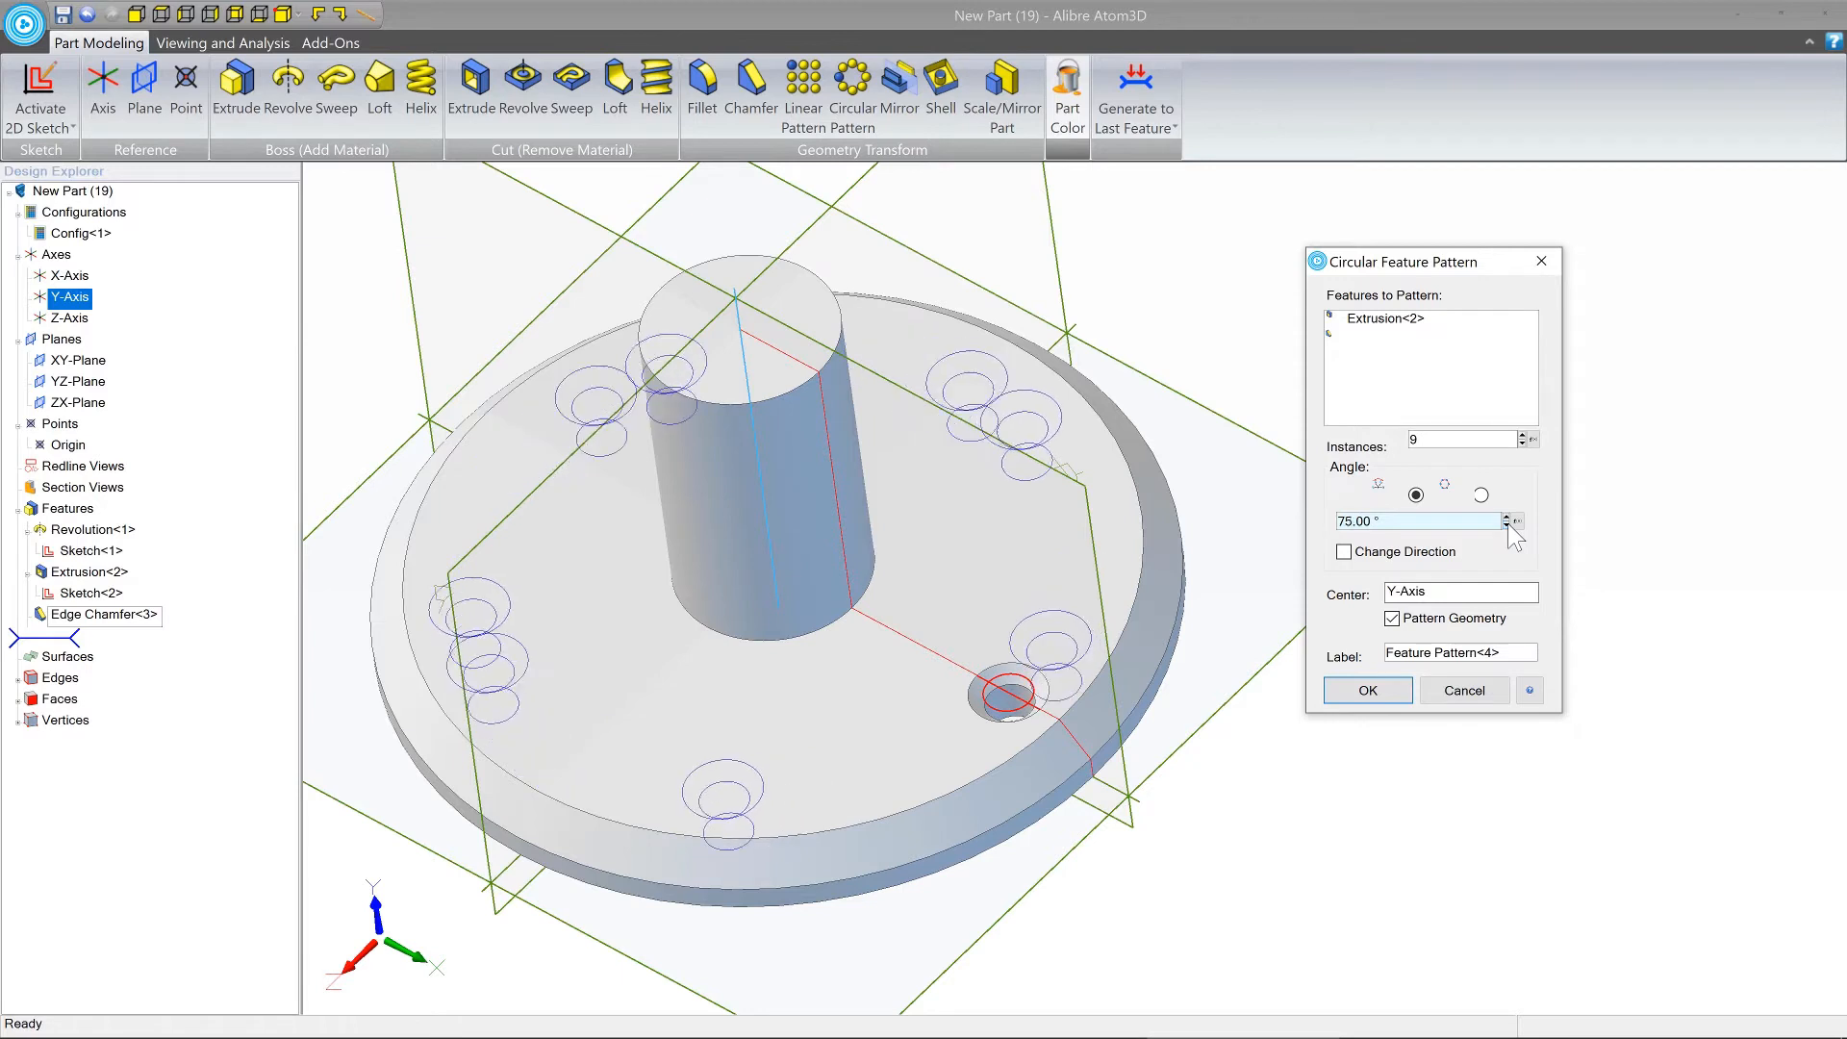
click(1507, 525)
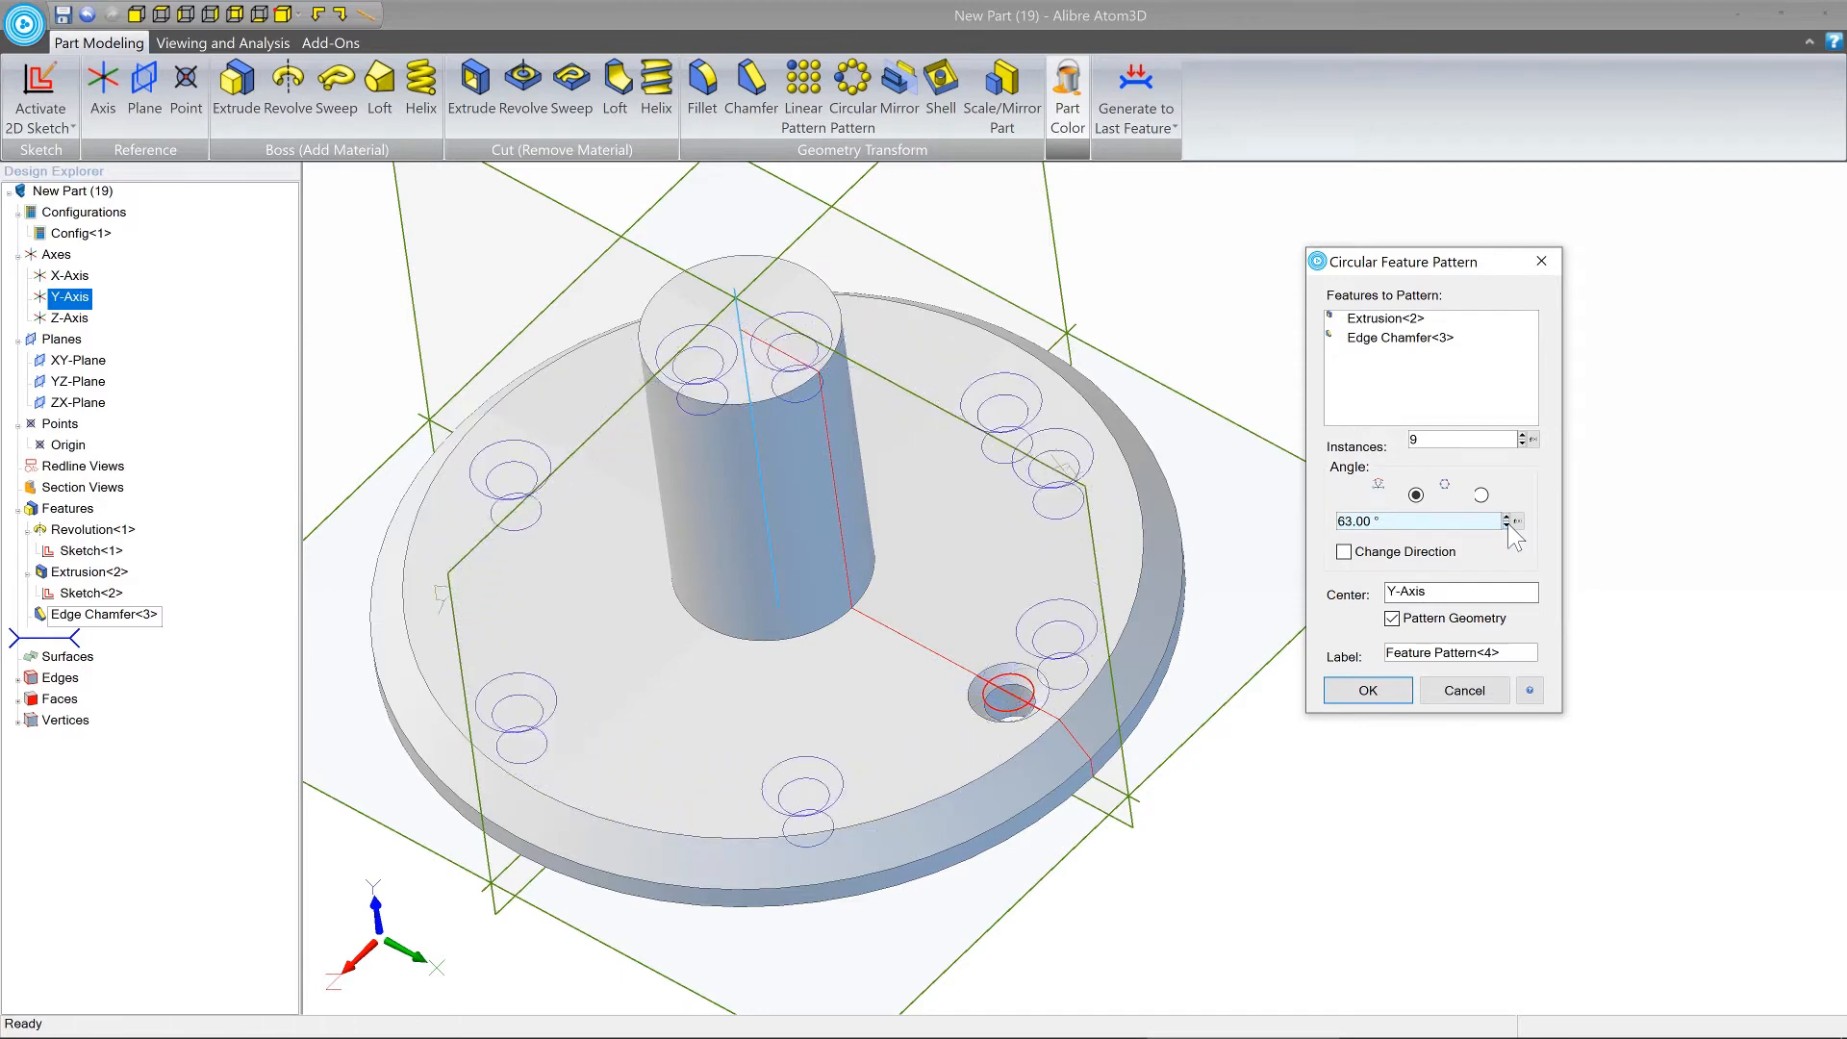
click(1507, 525)
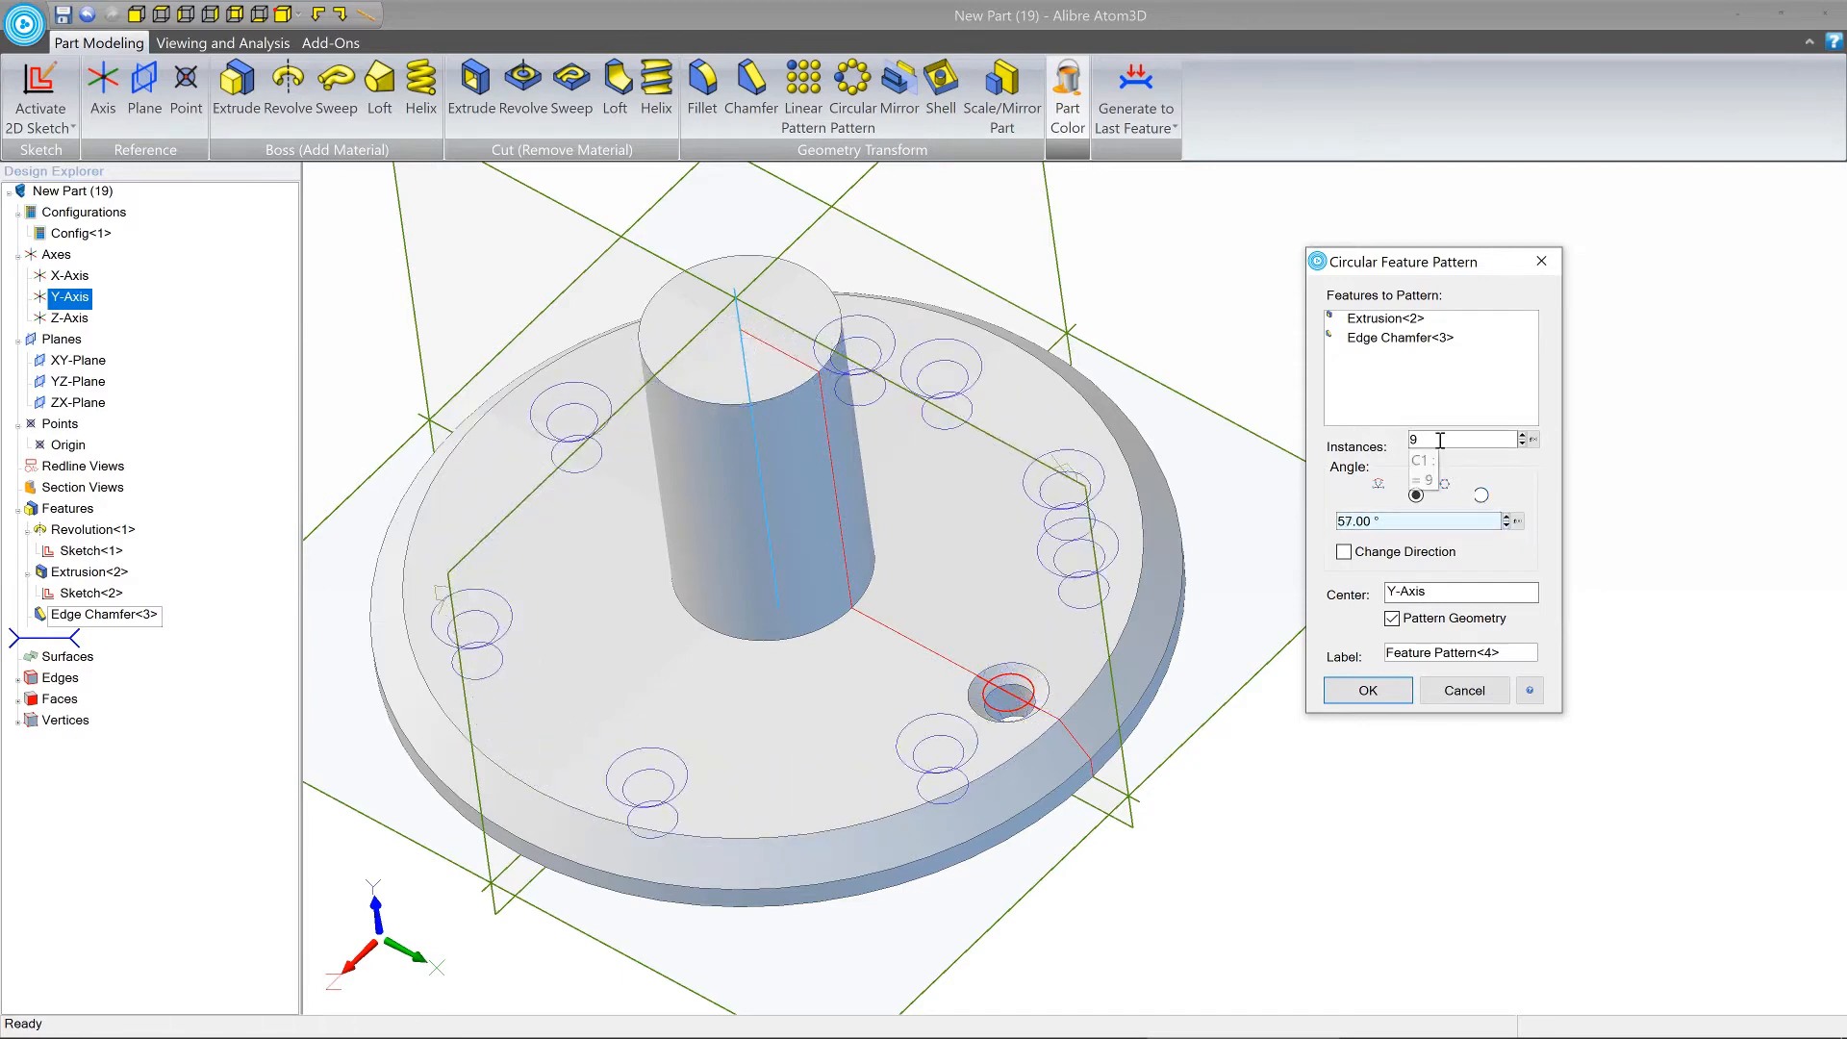
Set the pattern to 3 instances and inspect the hole preview on the flange.
double_click(1440, 441)
text(3)
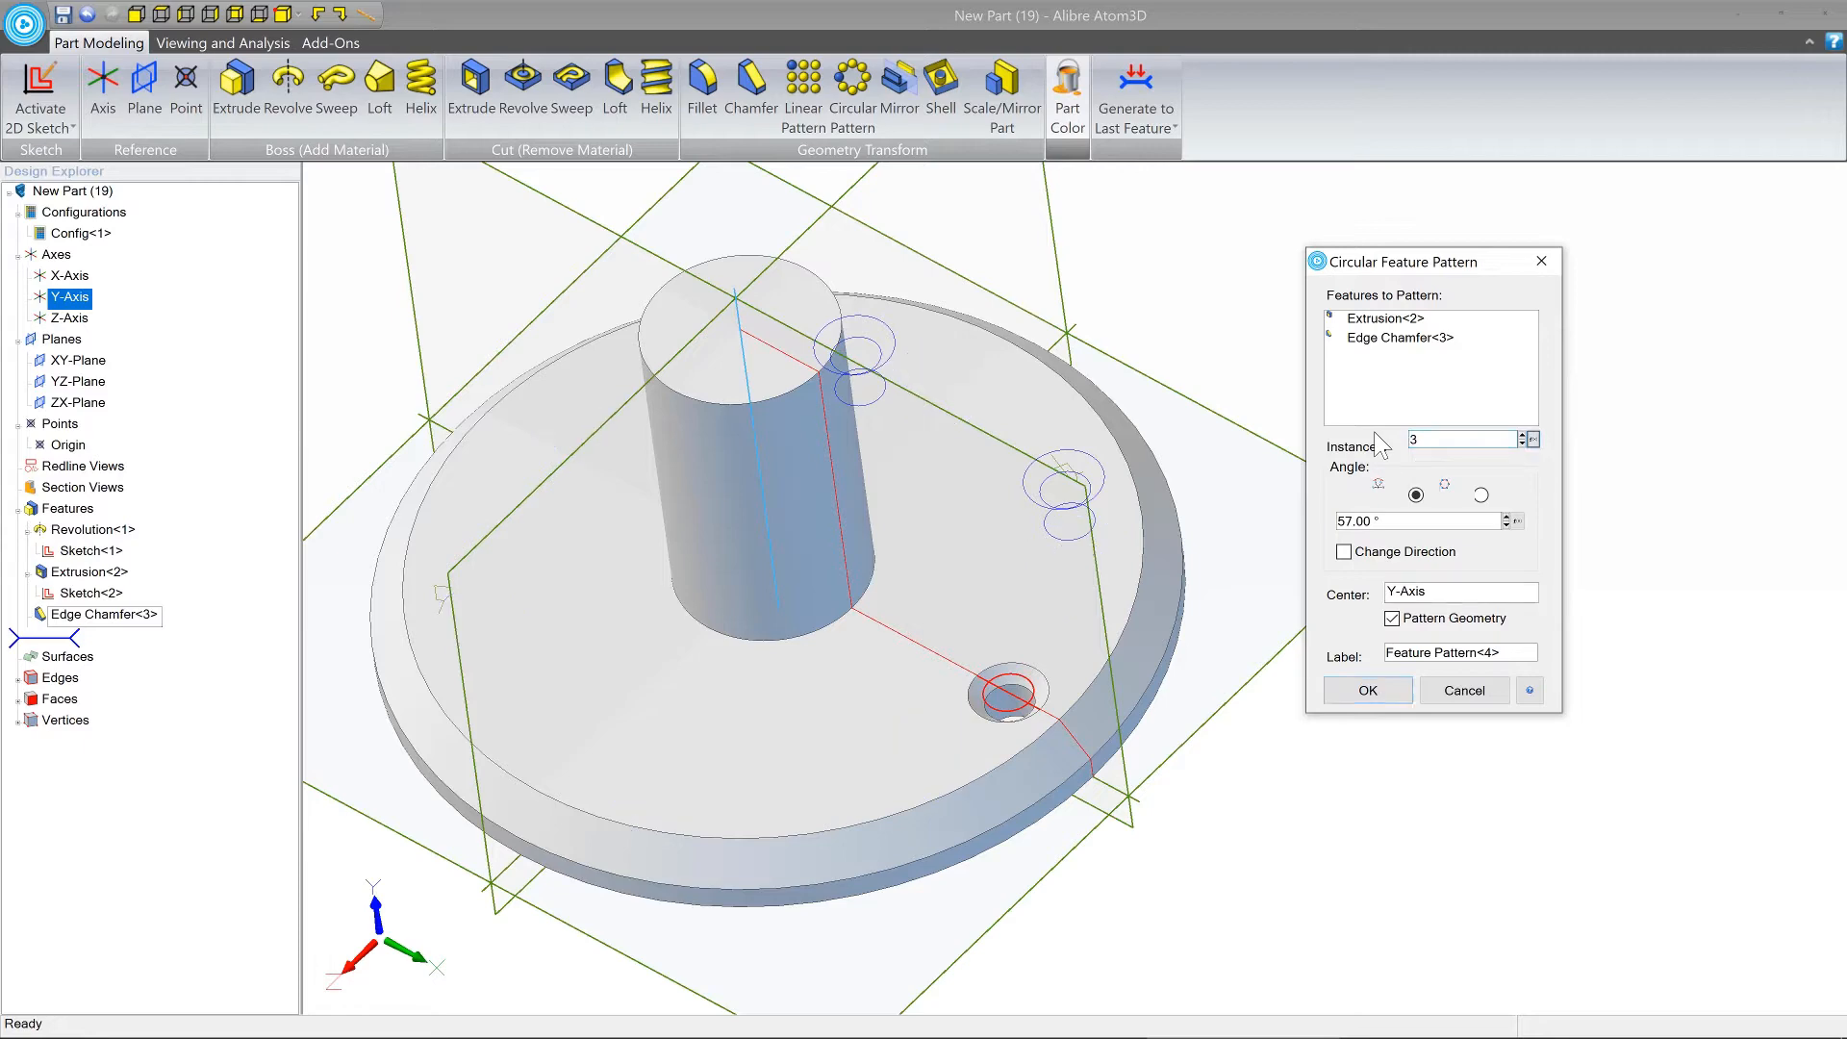
middle_drag(1128, 606, 1120, 691)
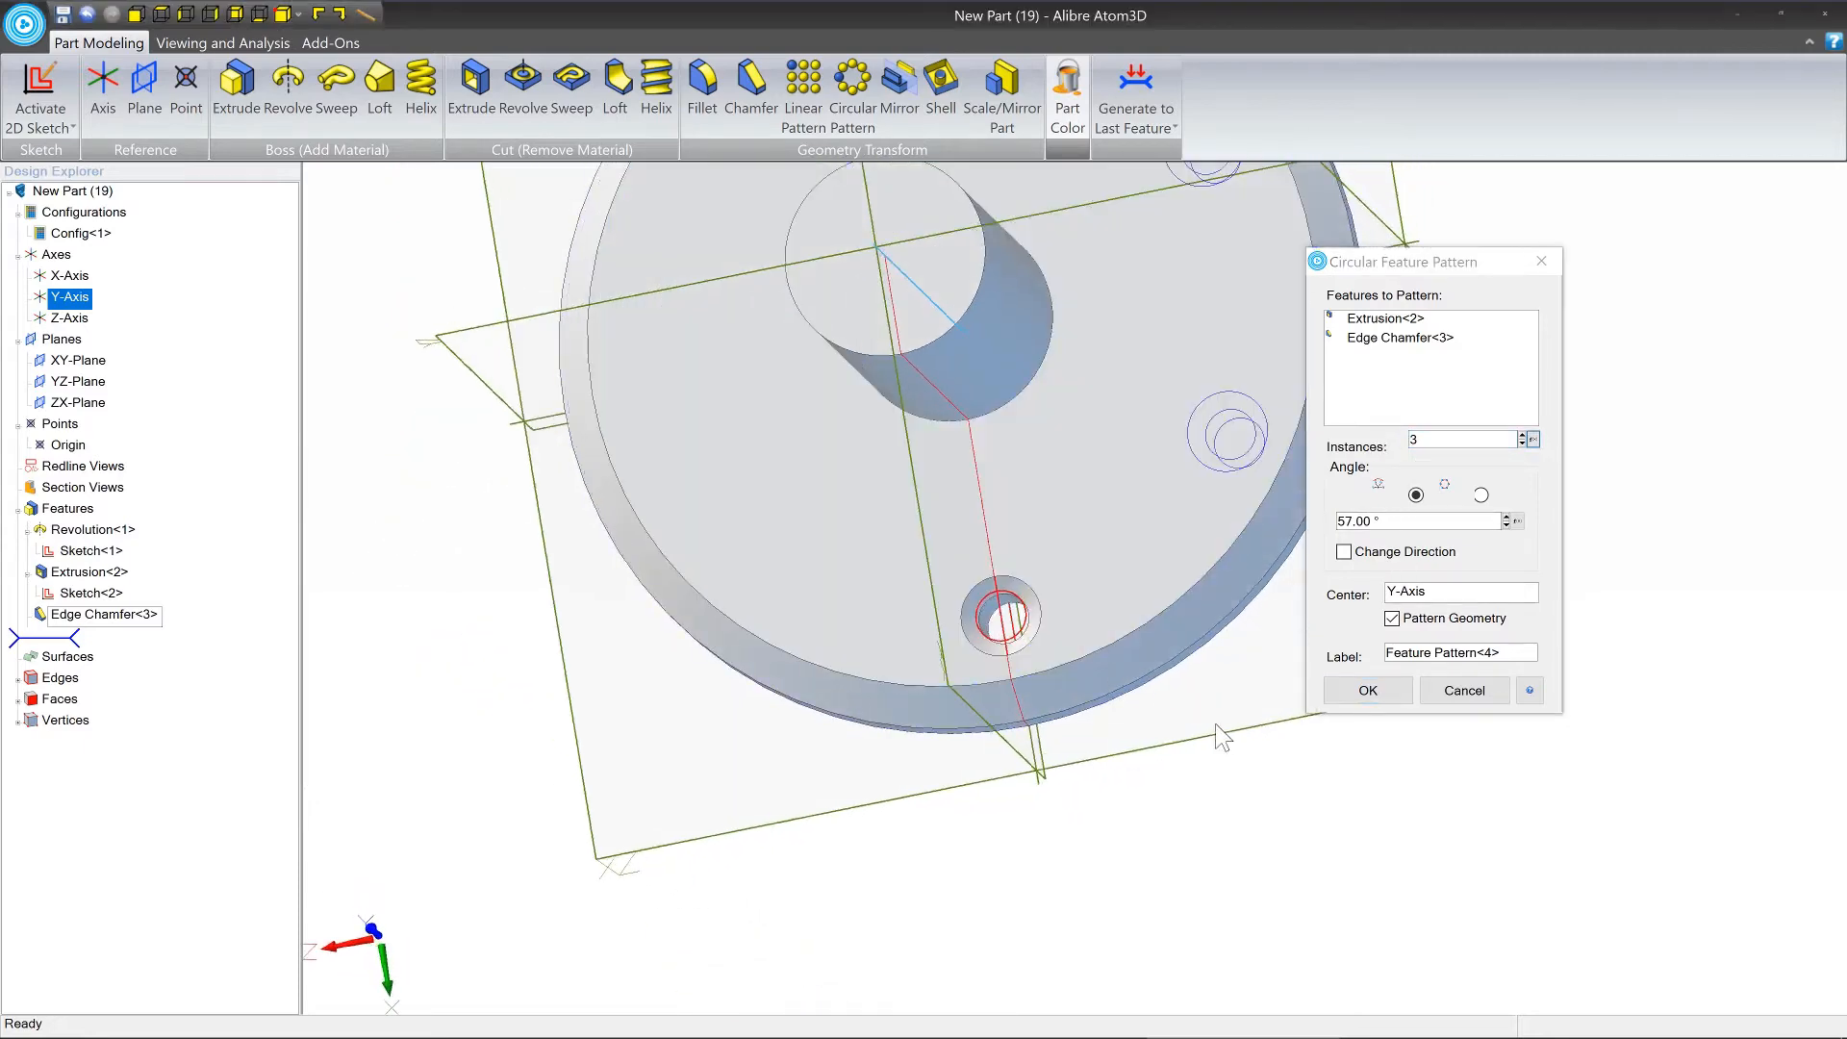
middle_drag(1220, 736, 1175, 556)
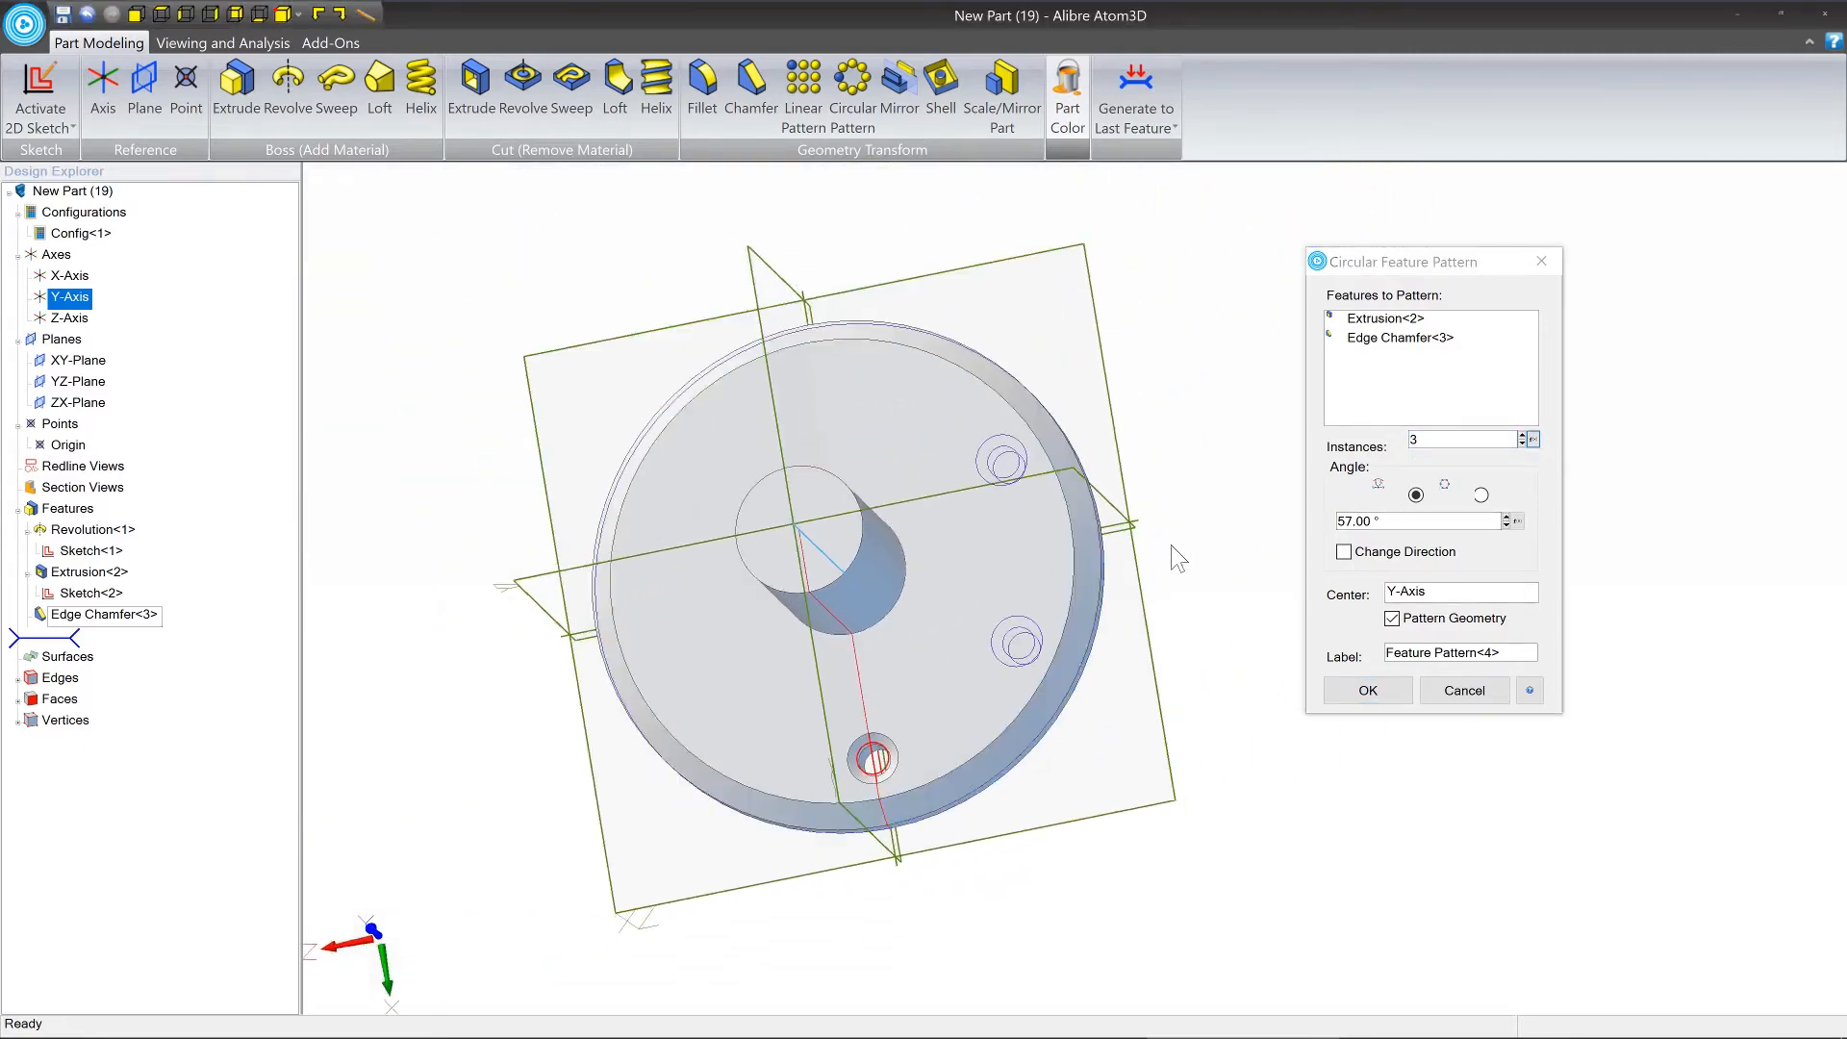
click(1411, 438)
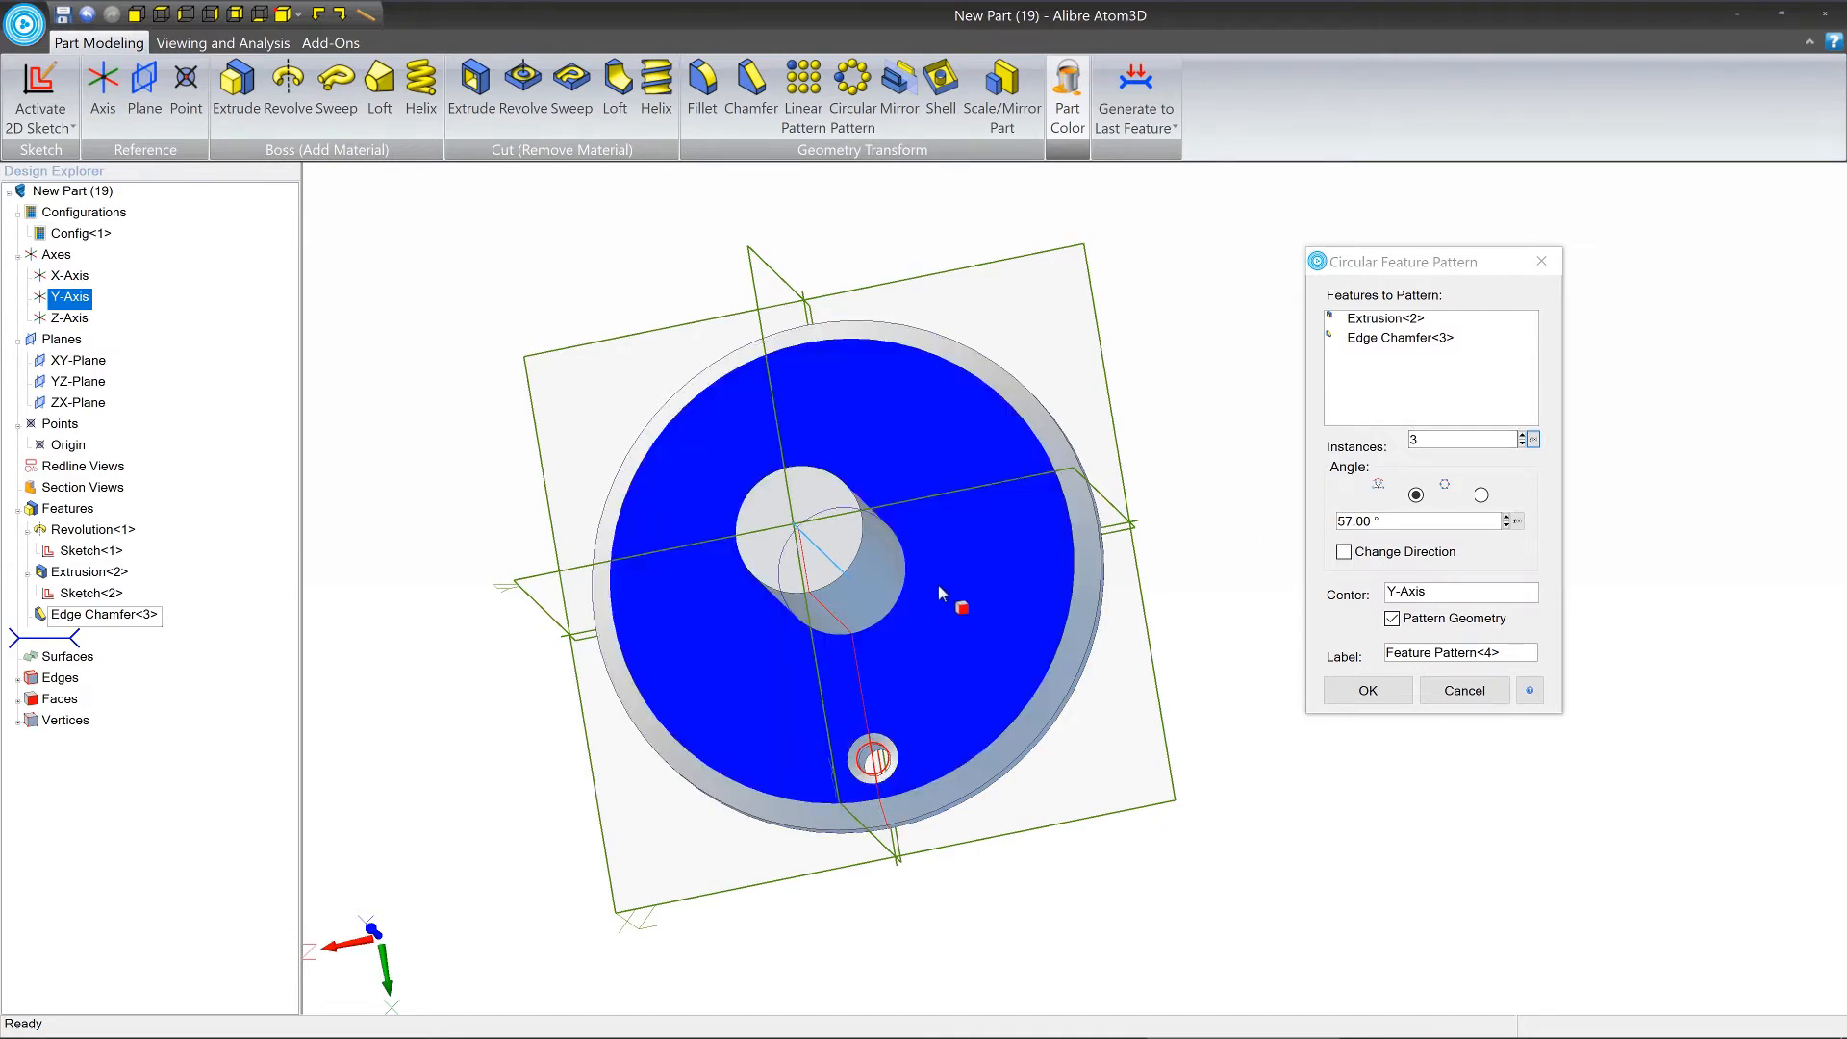
mouse_move(1217, 532)
middle_down()
mouse_move(1225, 510)
mouse_move(1217, 540)
middle_up()
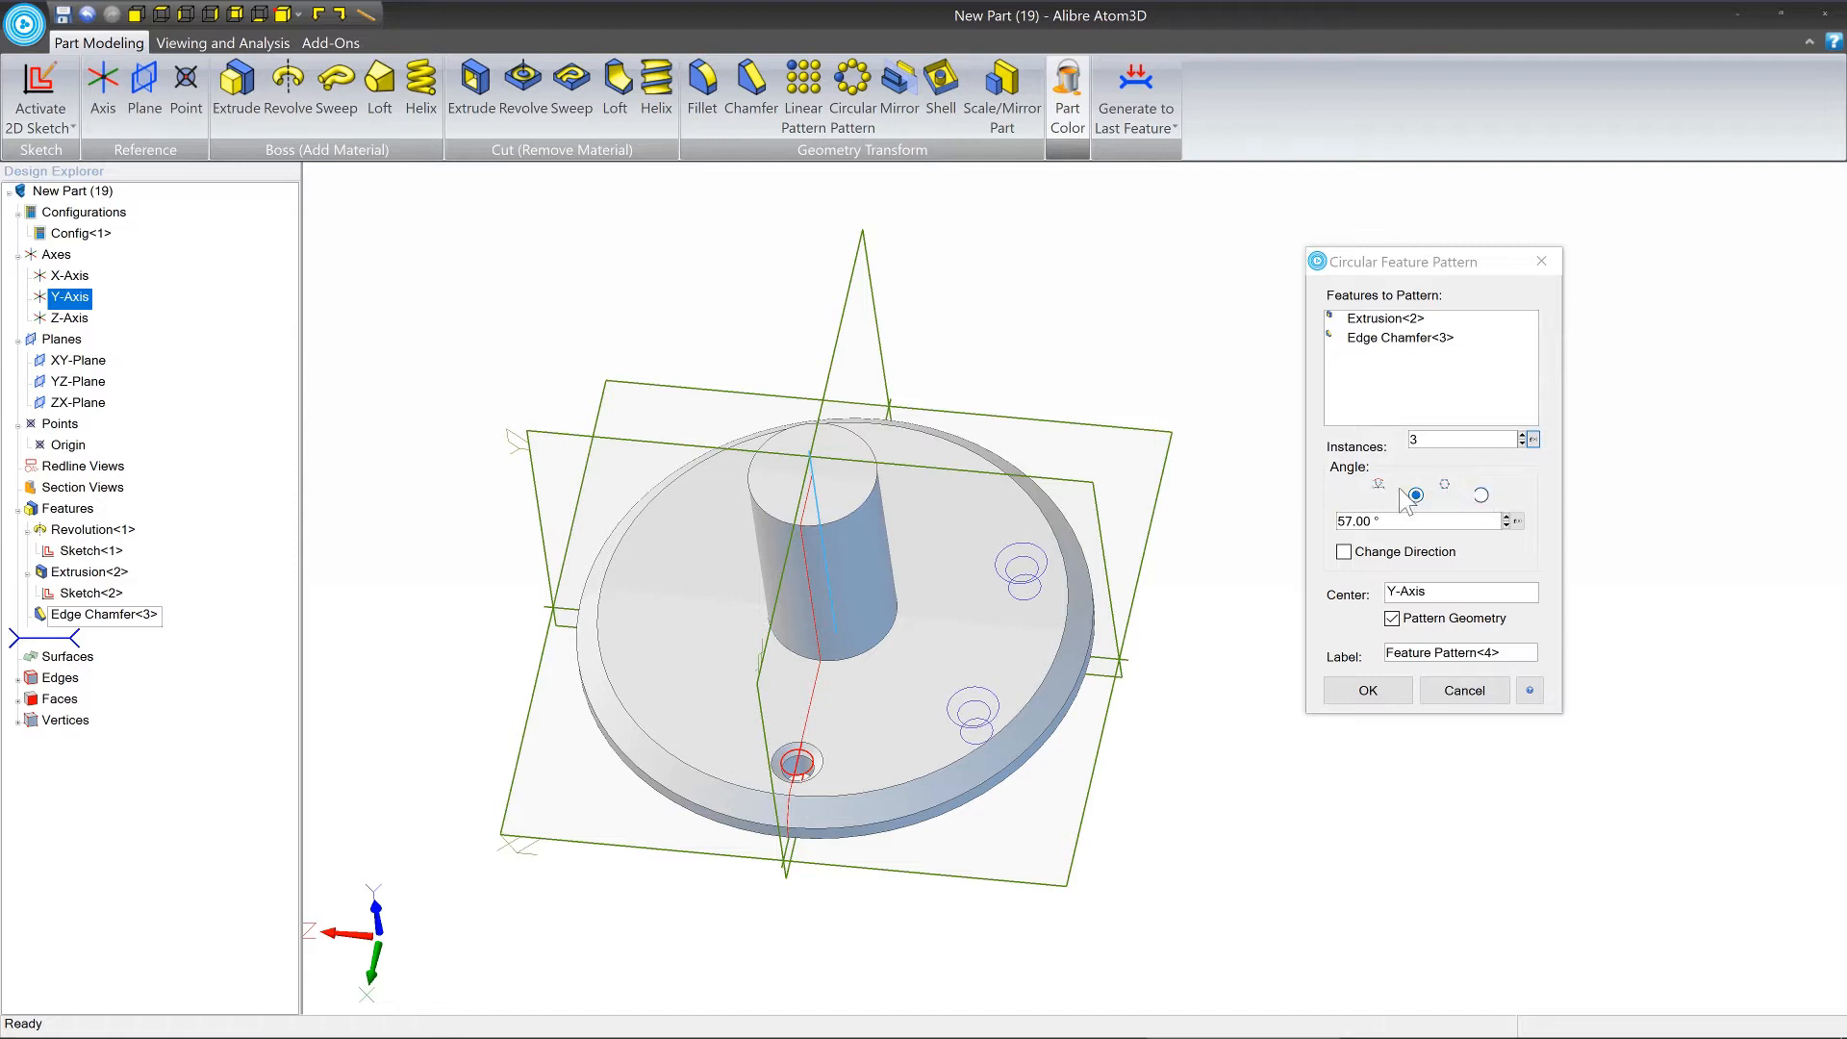
Increase the angle between the pattern instances to 69°.
drag(1390, 521, 1324, 520)
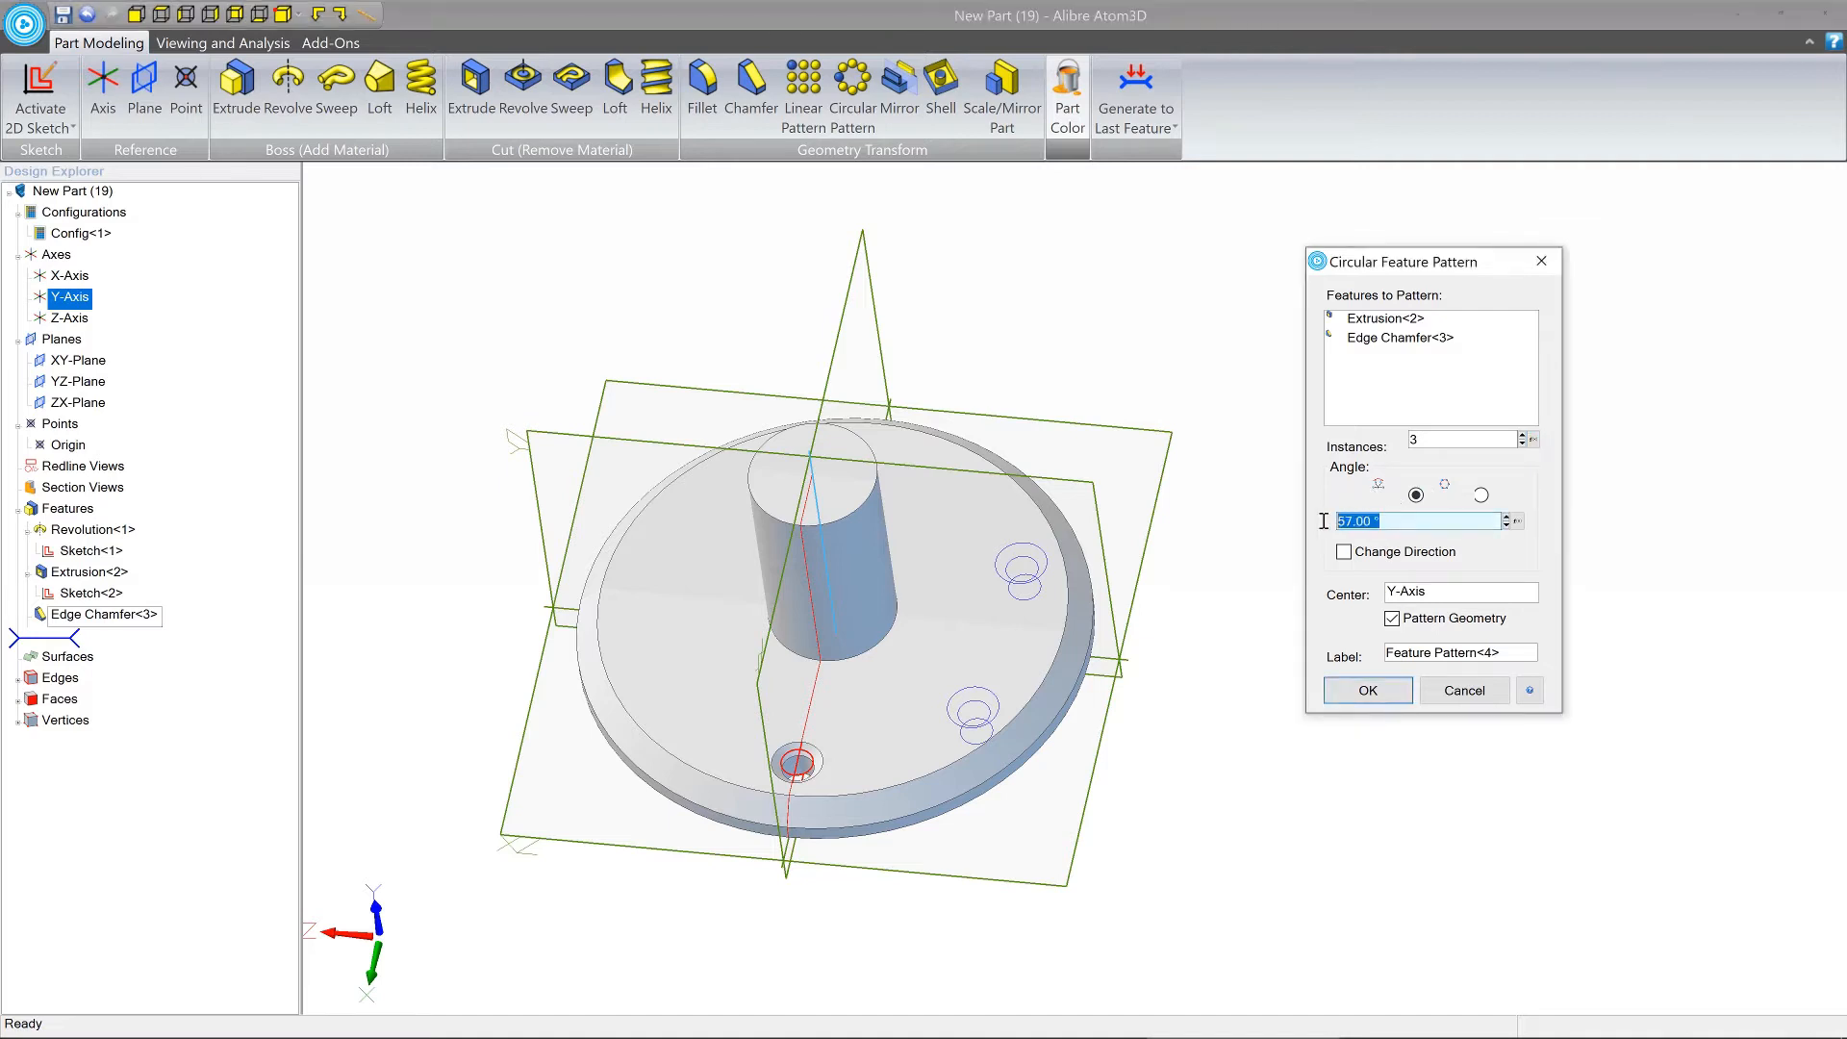
click(1348, 520)
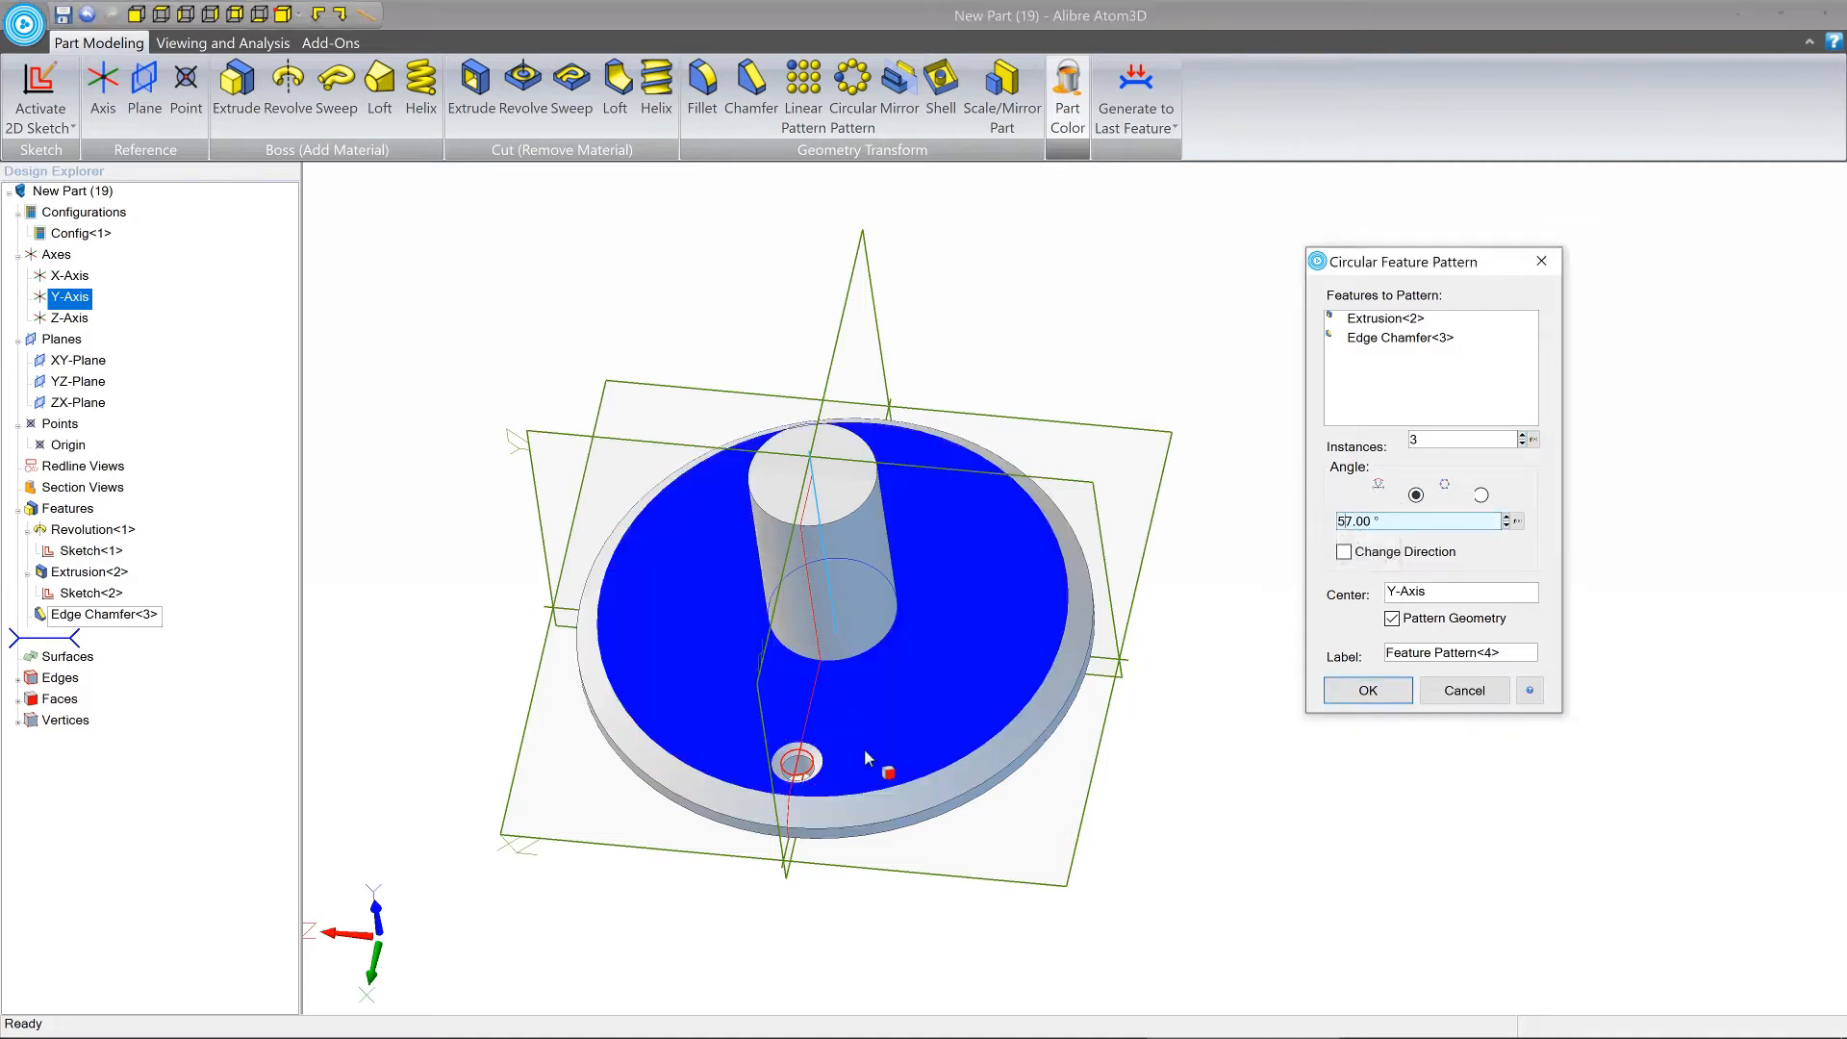
click(1506, 517)
click(1506, 516)
click(1507, 516)
click(1506, 516)
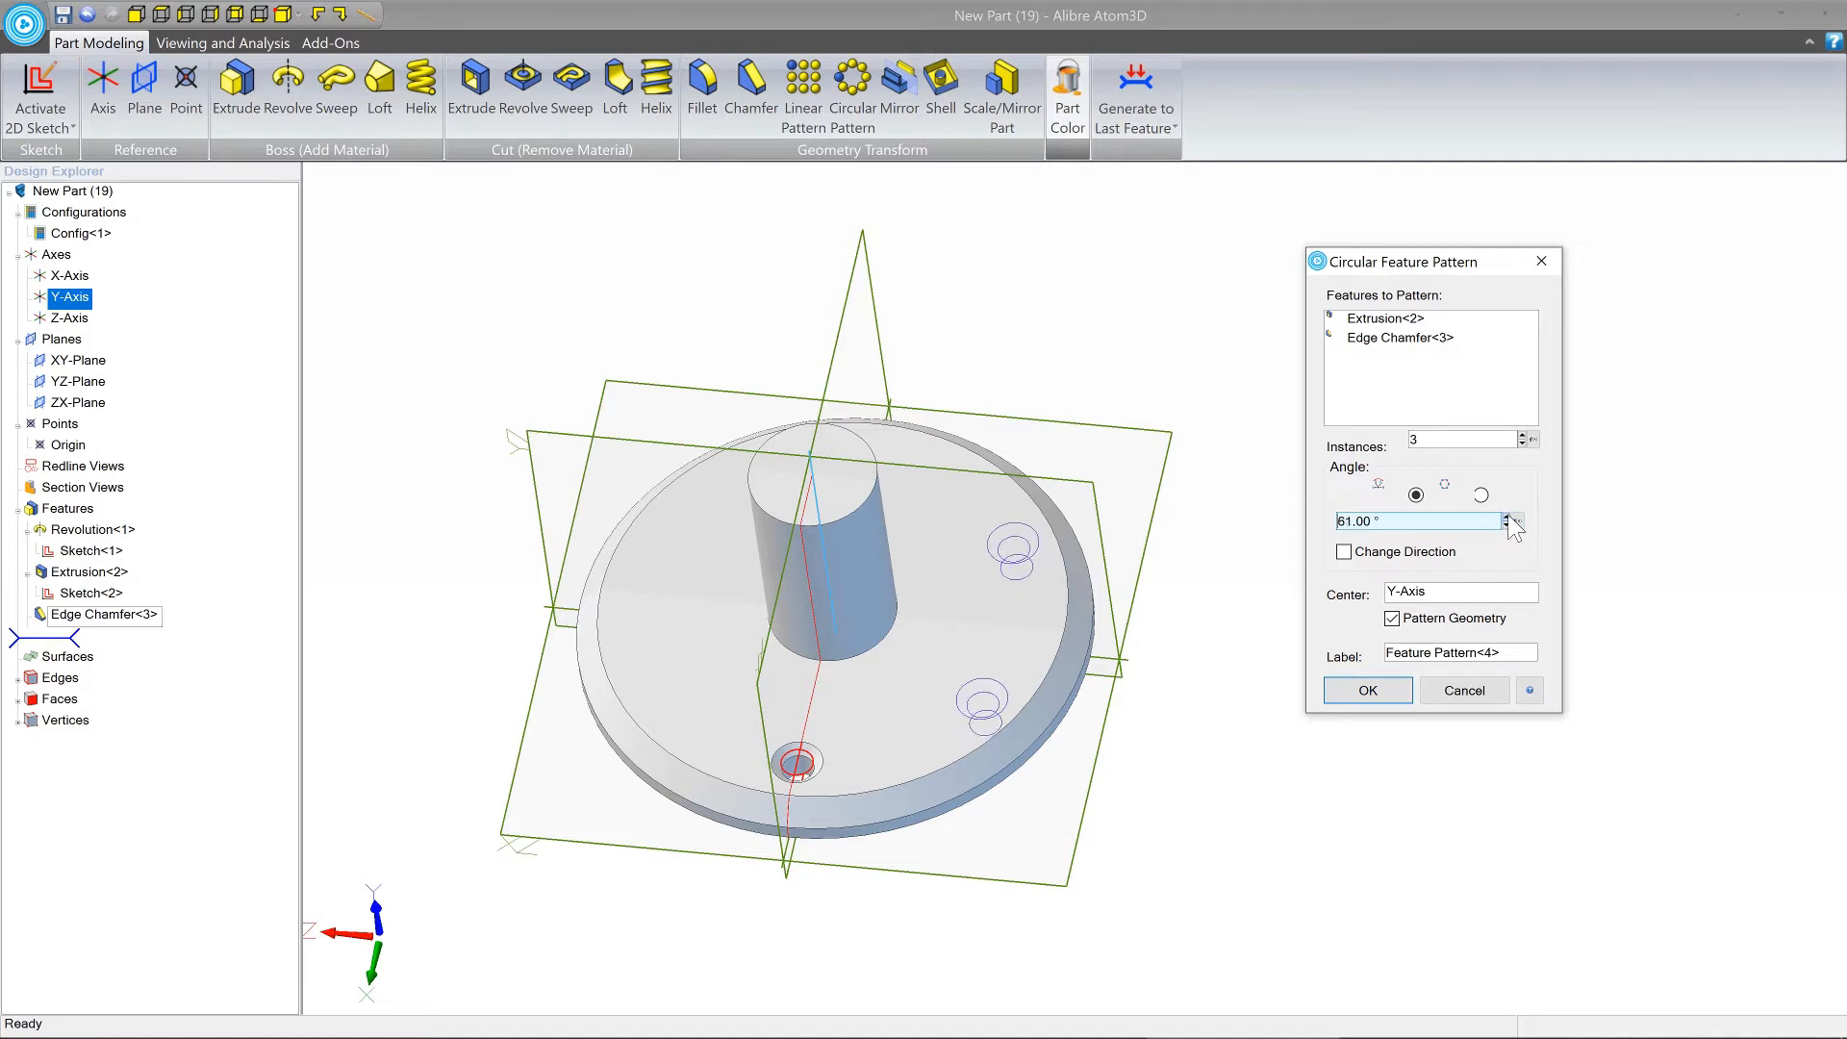
click(1506, 517)
click(1506, 517)
click(1506, 516)
click(1506, 516)
click(1507, 516)
click(1506, 517)
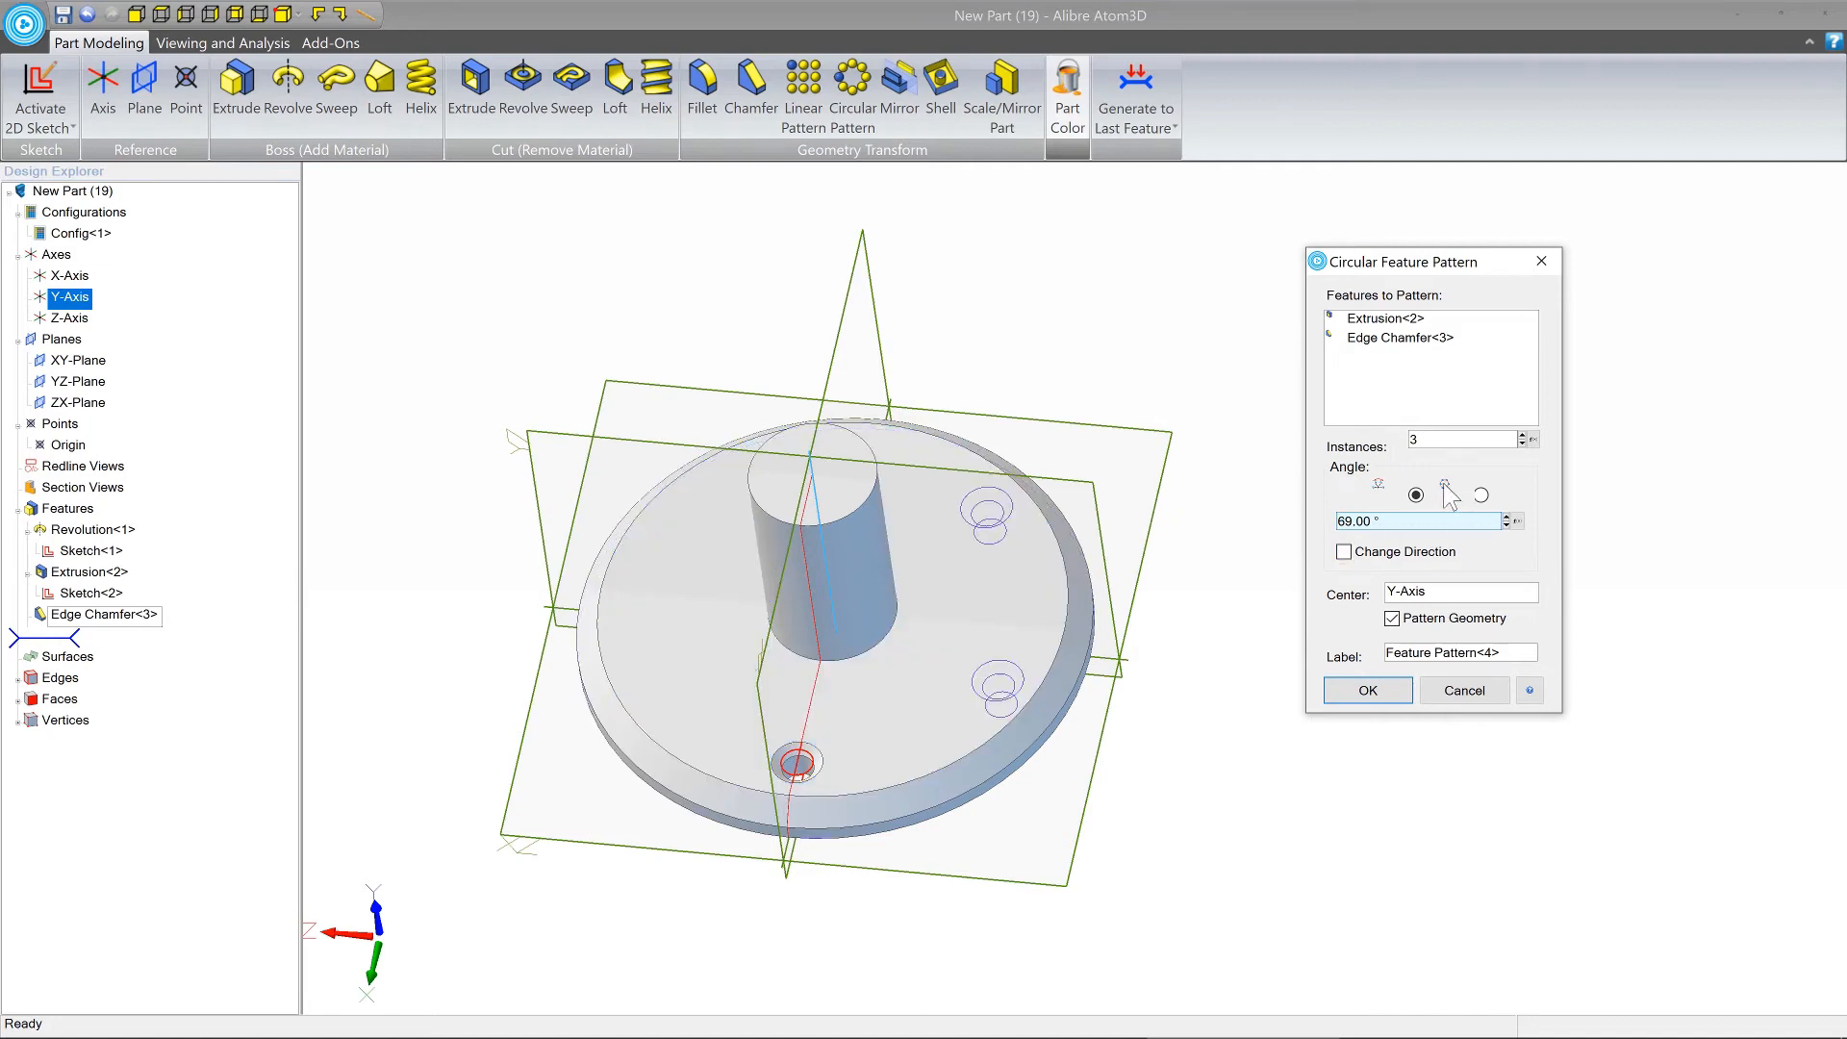
Distribute 8 instances evenly around the full circle, then create the chamfered hole pattern and inspect it.
click(1480, 494)
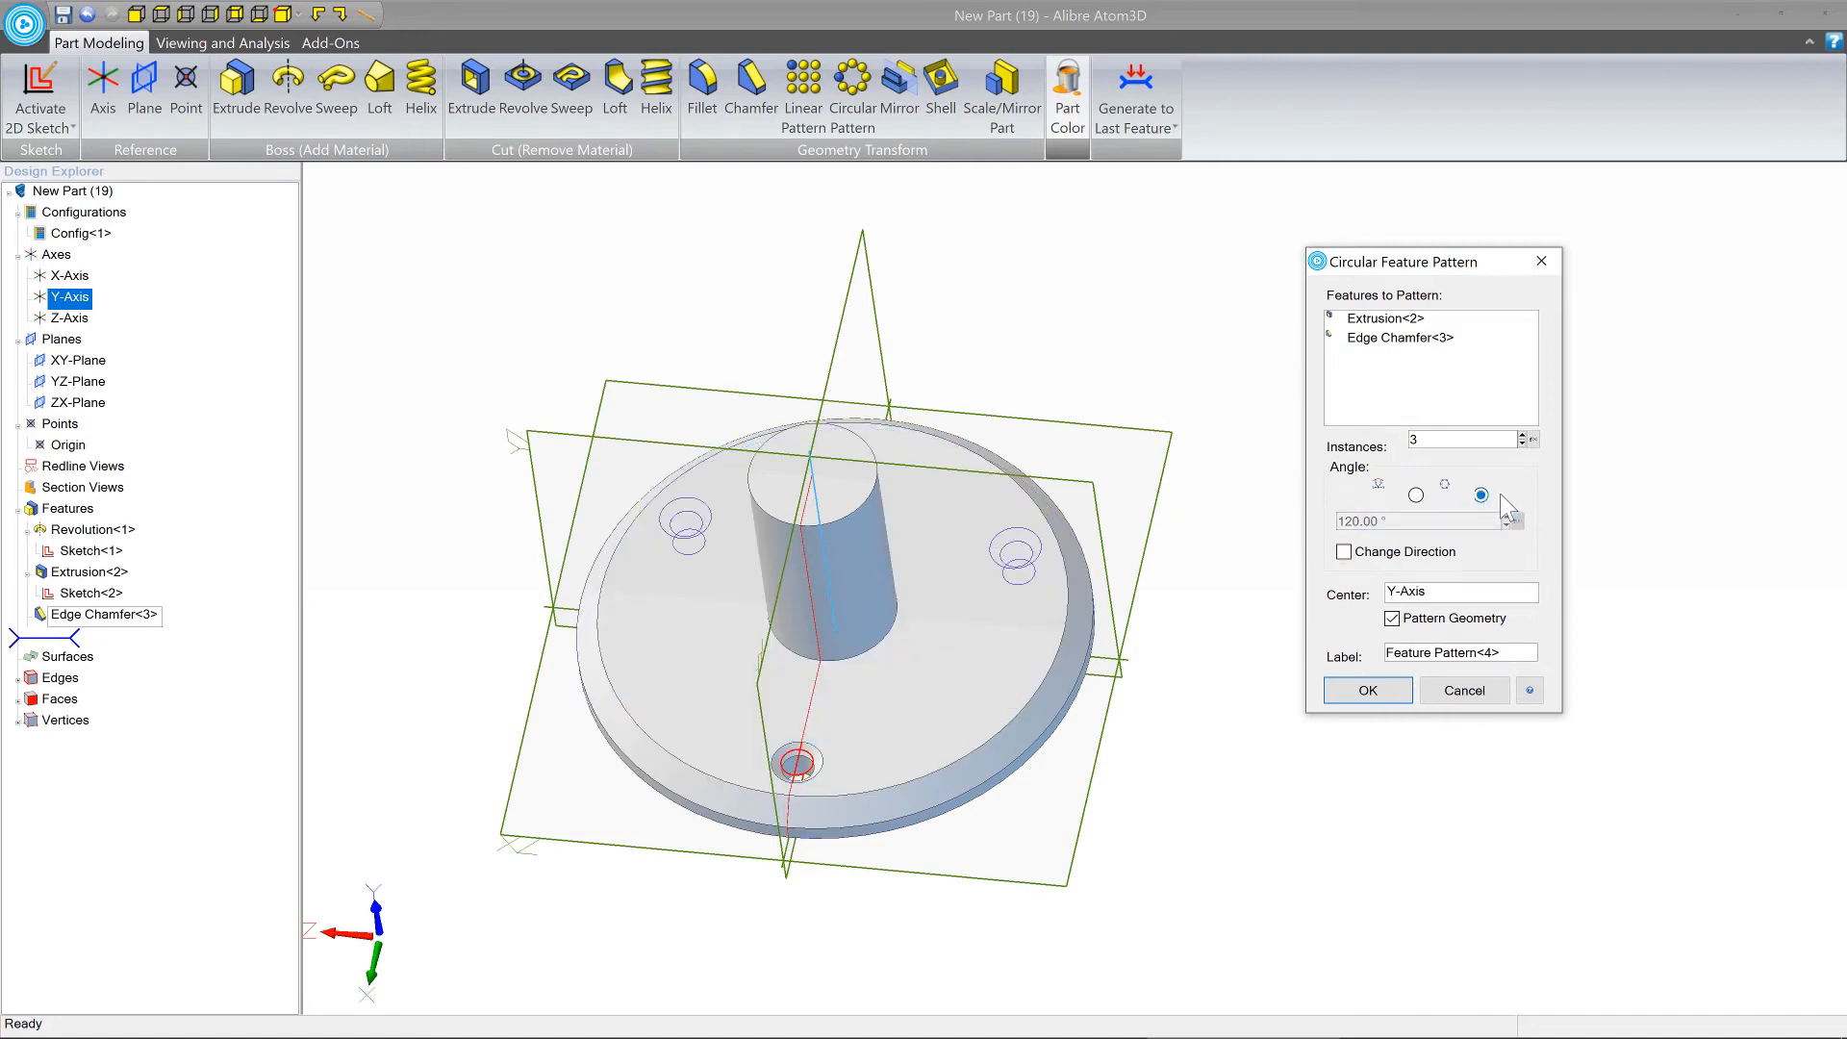
middle_drag(1205, 517, 1206, 518)
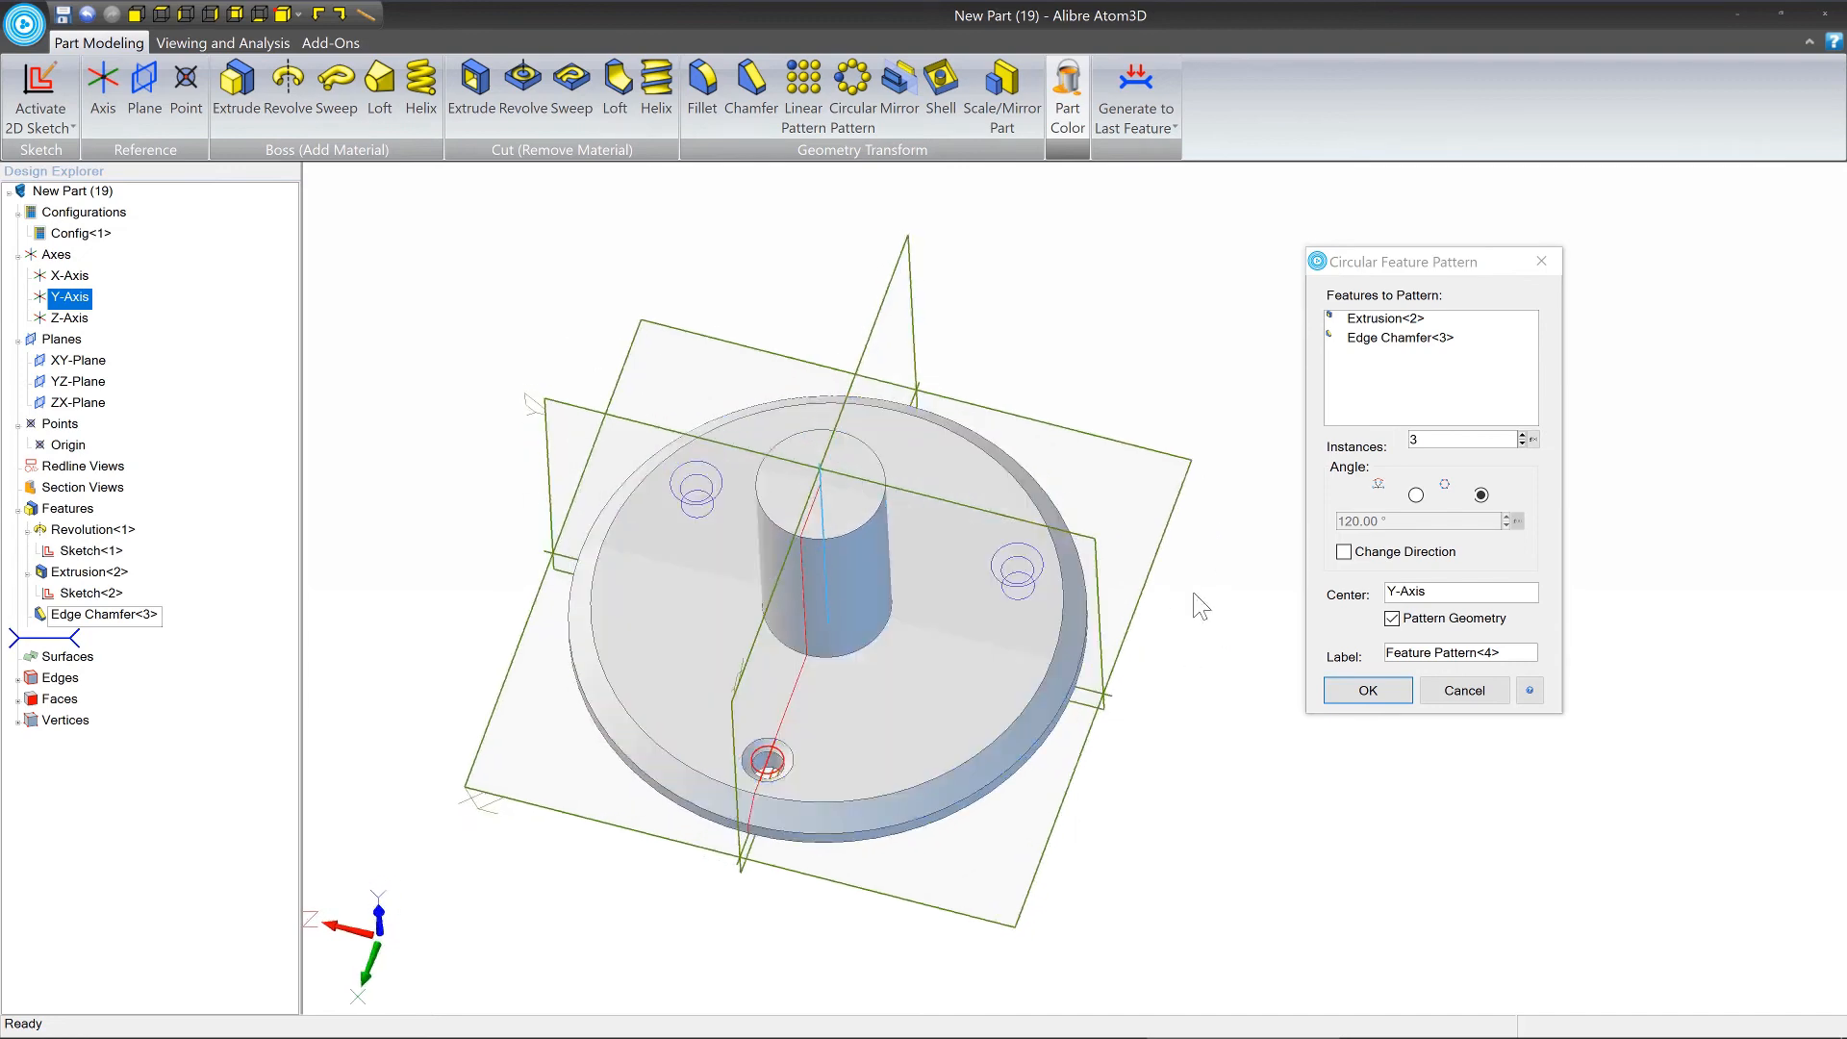
click(1521, 436)
click(1522, 436)
click(1522, 435)
click(1521, 435)
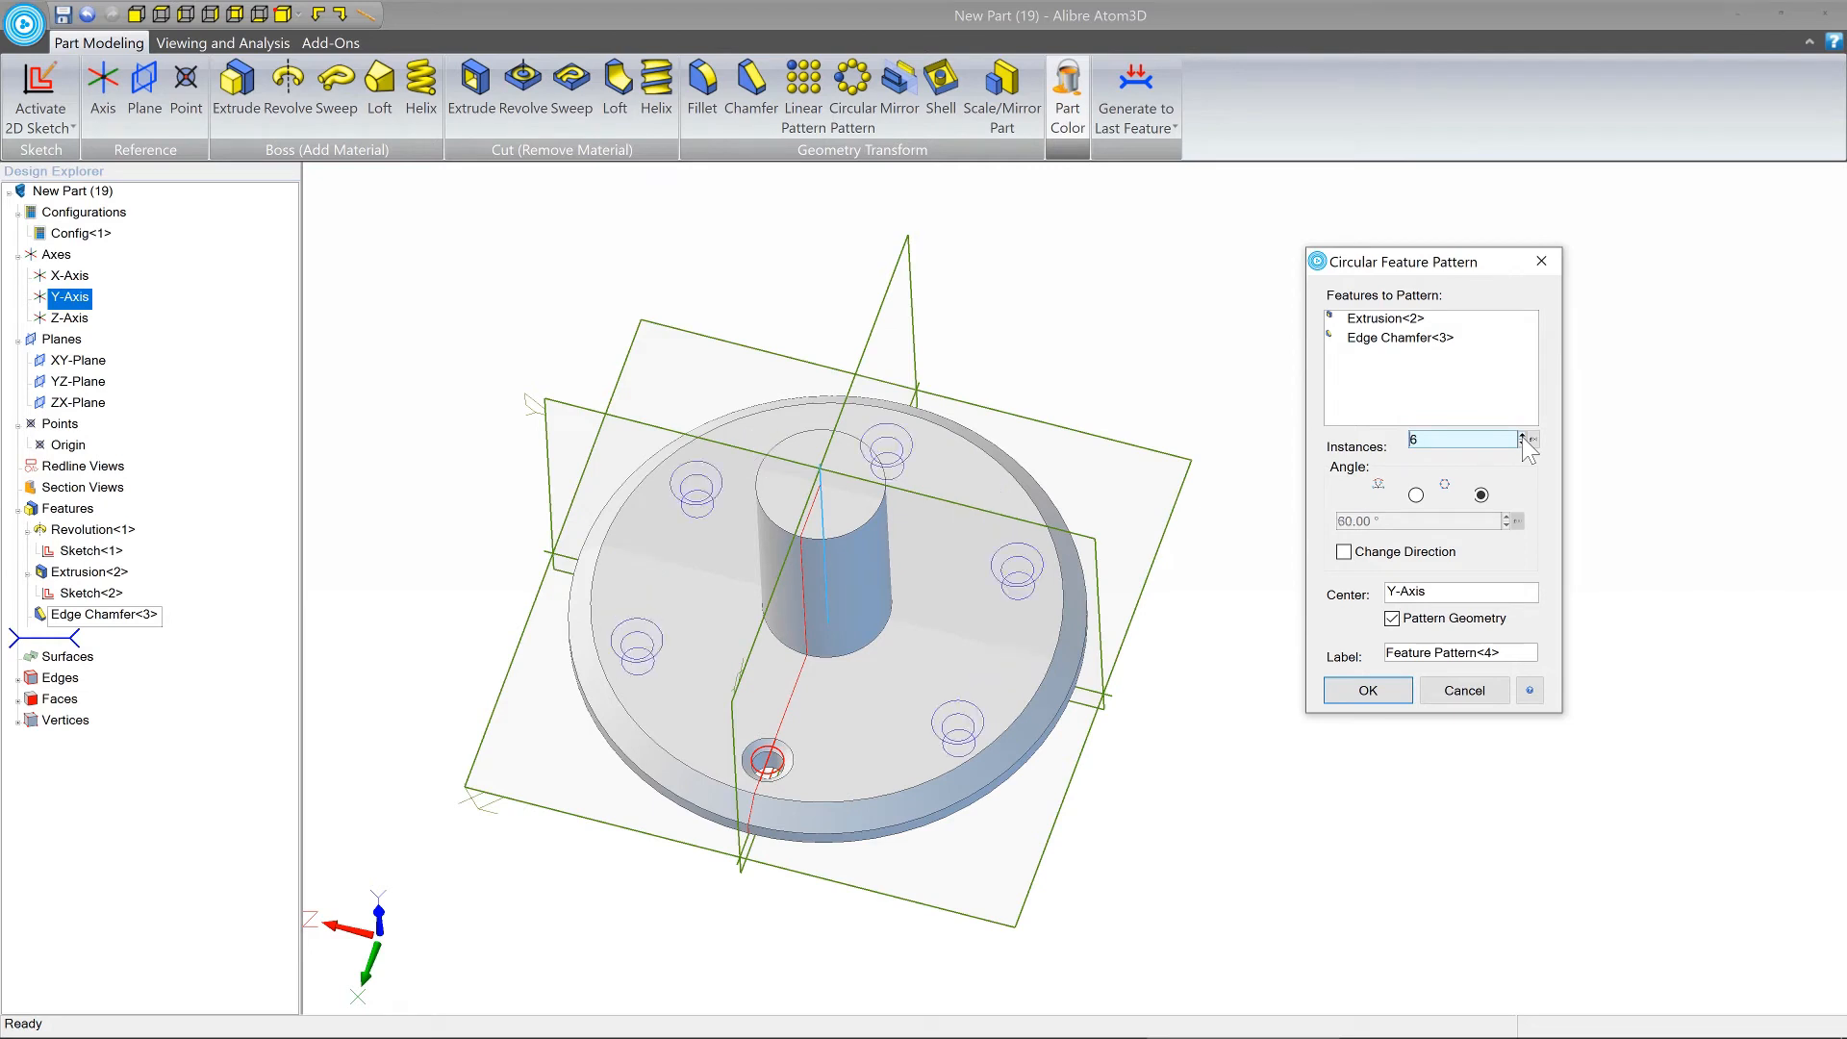
click(1522, 436)
click(1522, 436)
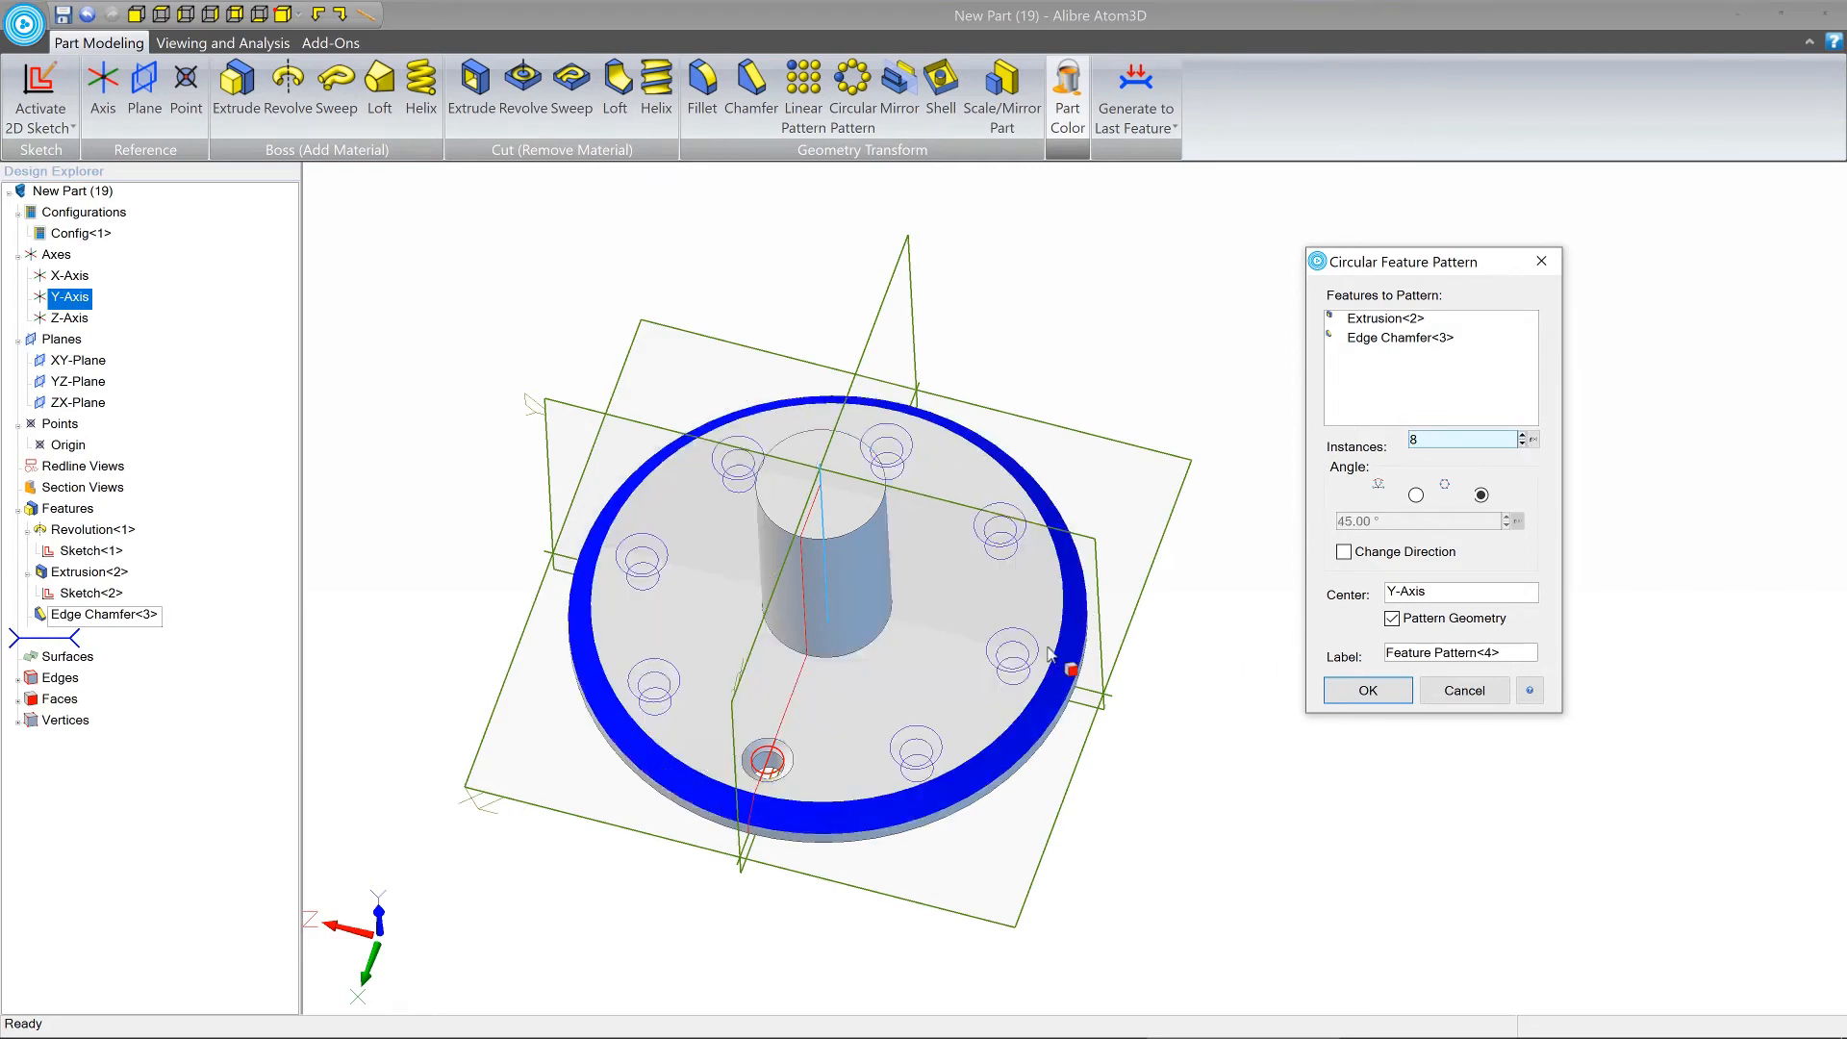
click(1368, 691)
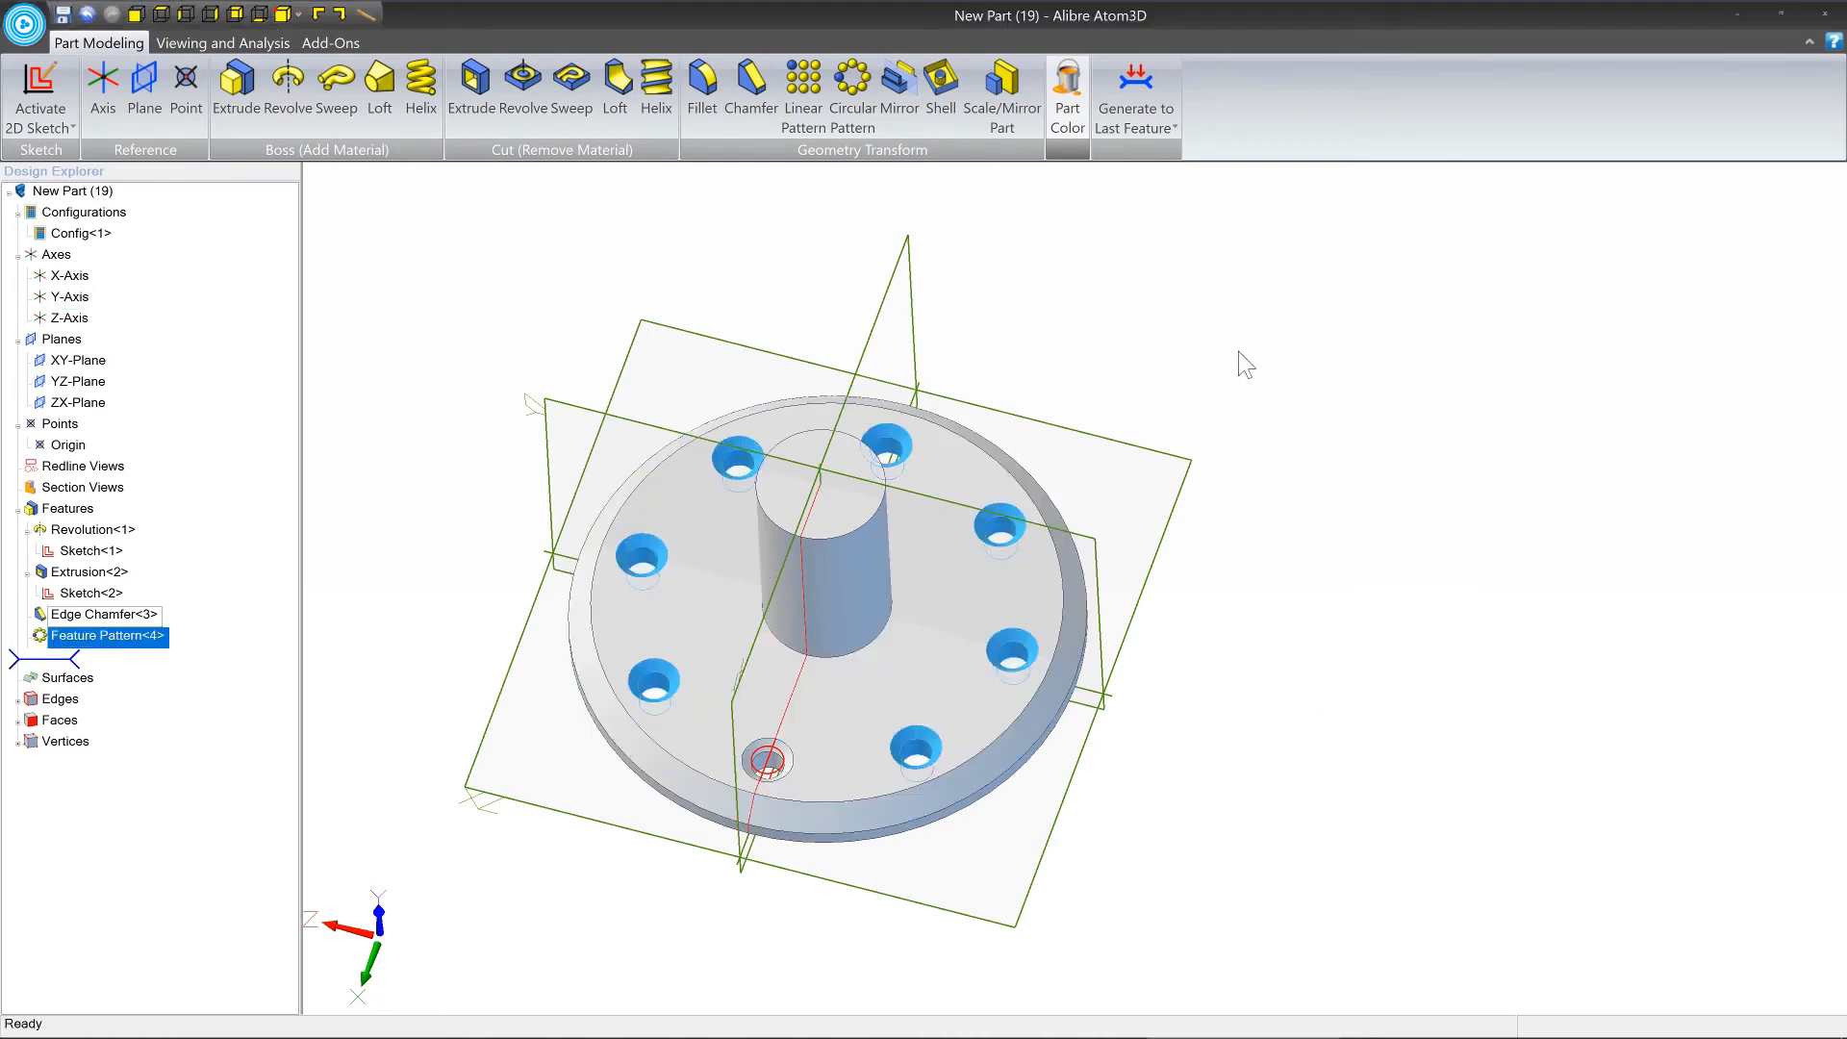
click(1240, 364)
middle_drag(1002, 593, 949, 575)
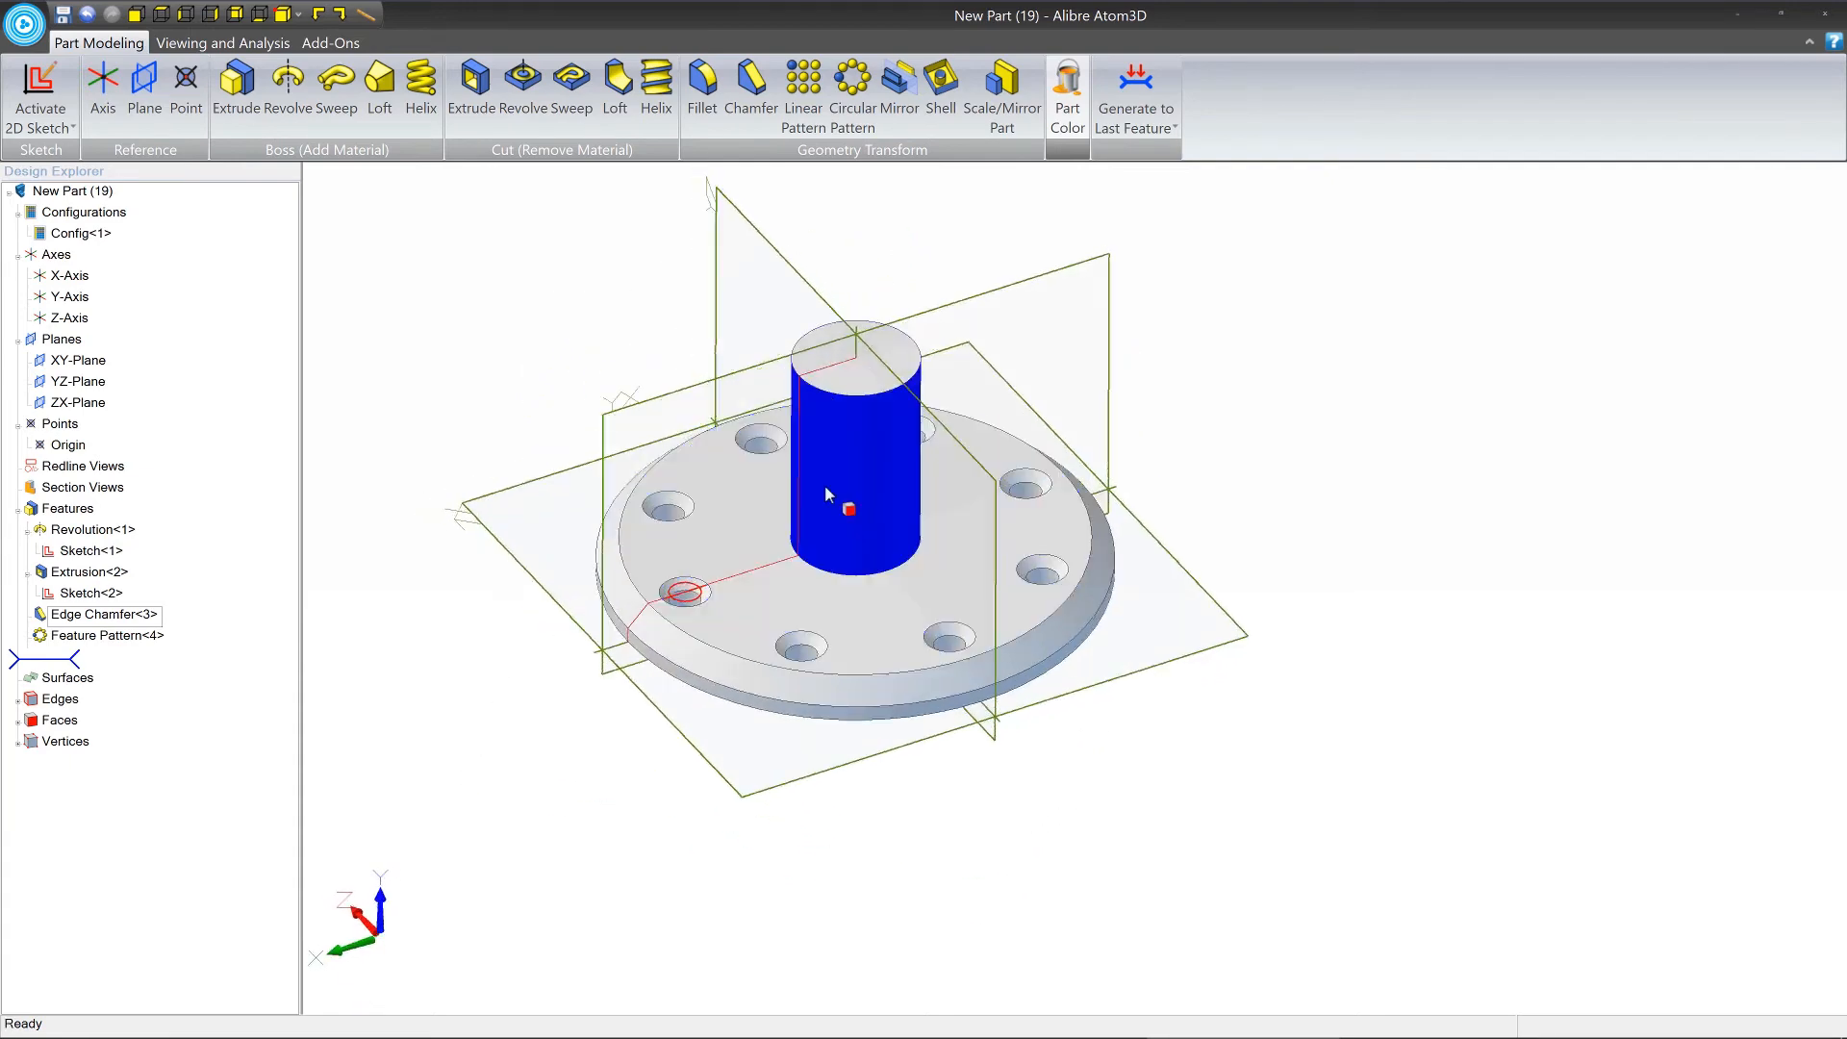
Chamfer the top circular edge of the central shaft with an equal distance of 0.250 in.
scroll(887, 618, up, 3)
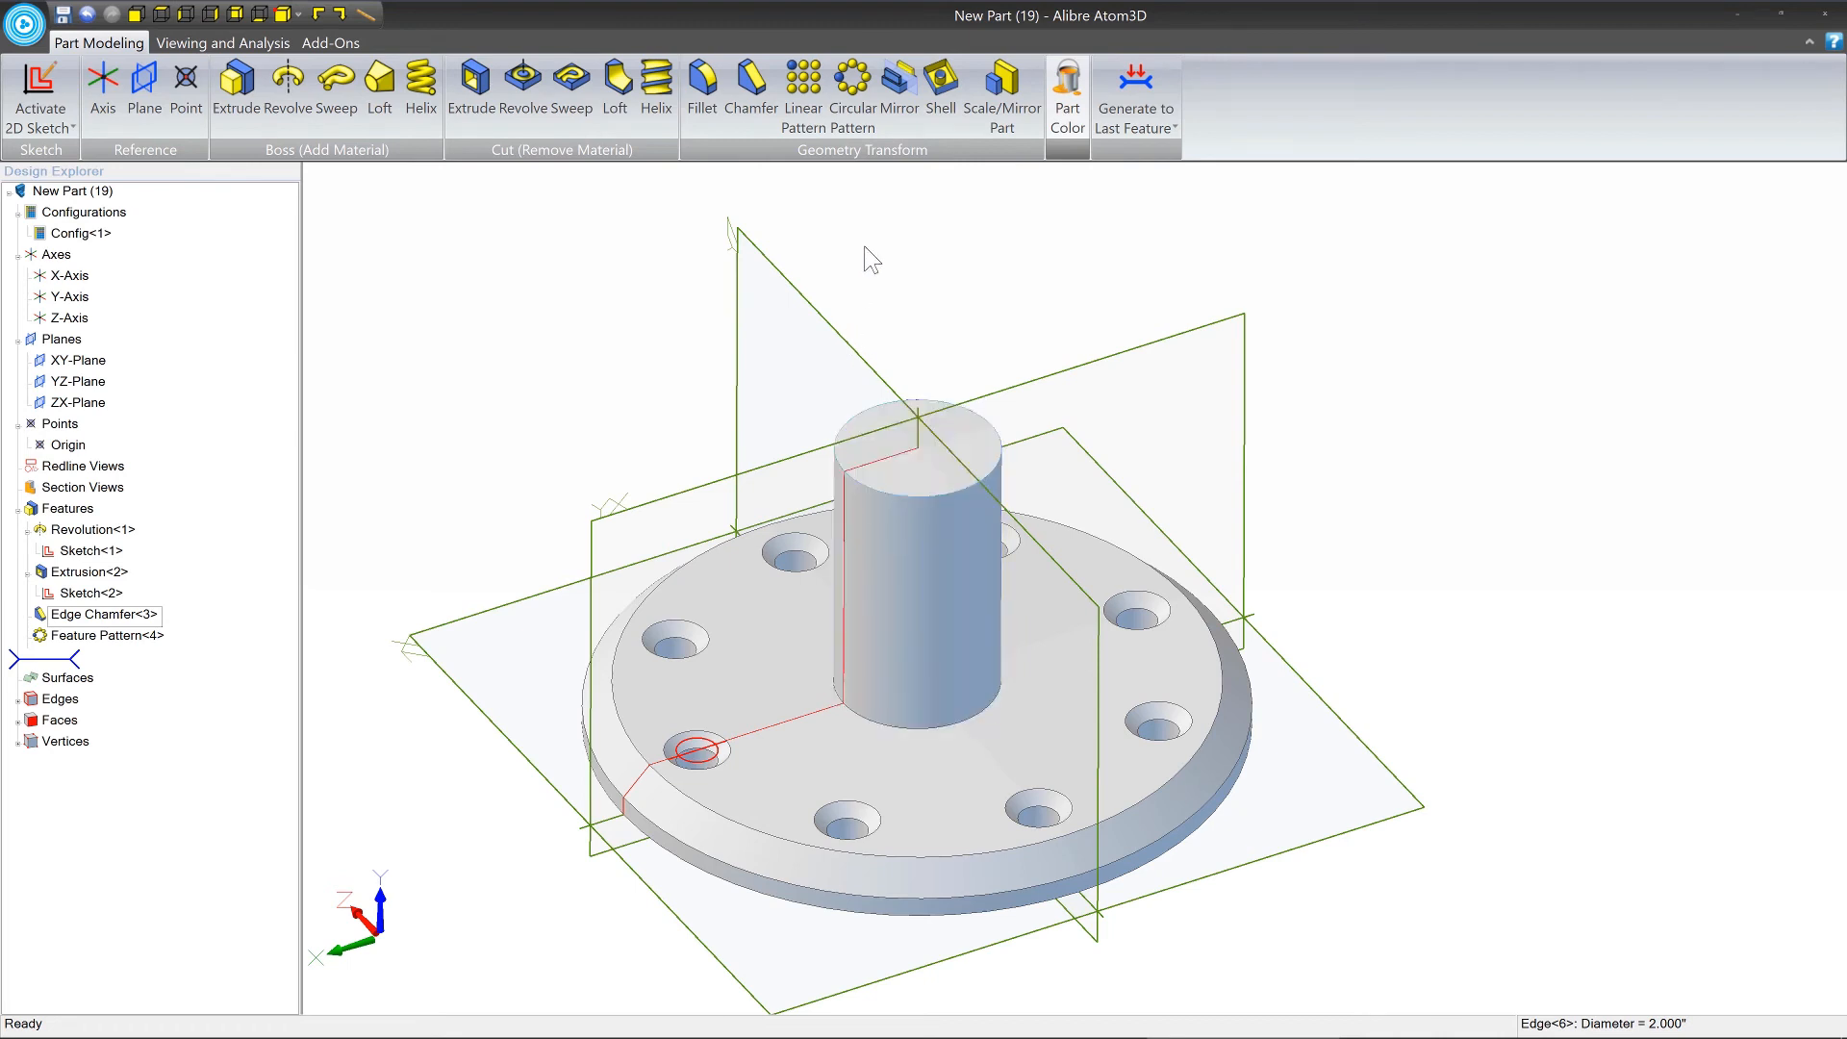
click(752, 94)
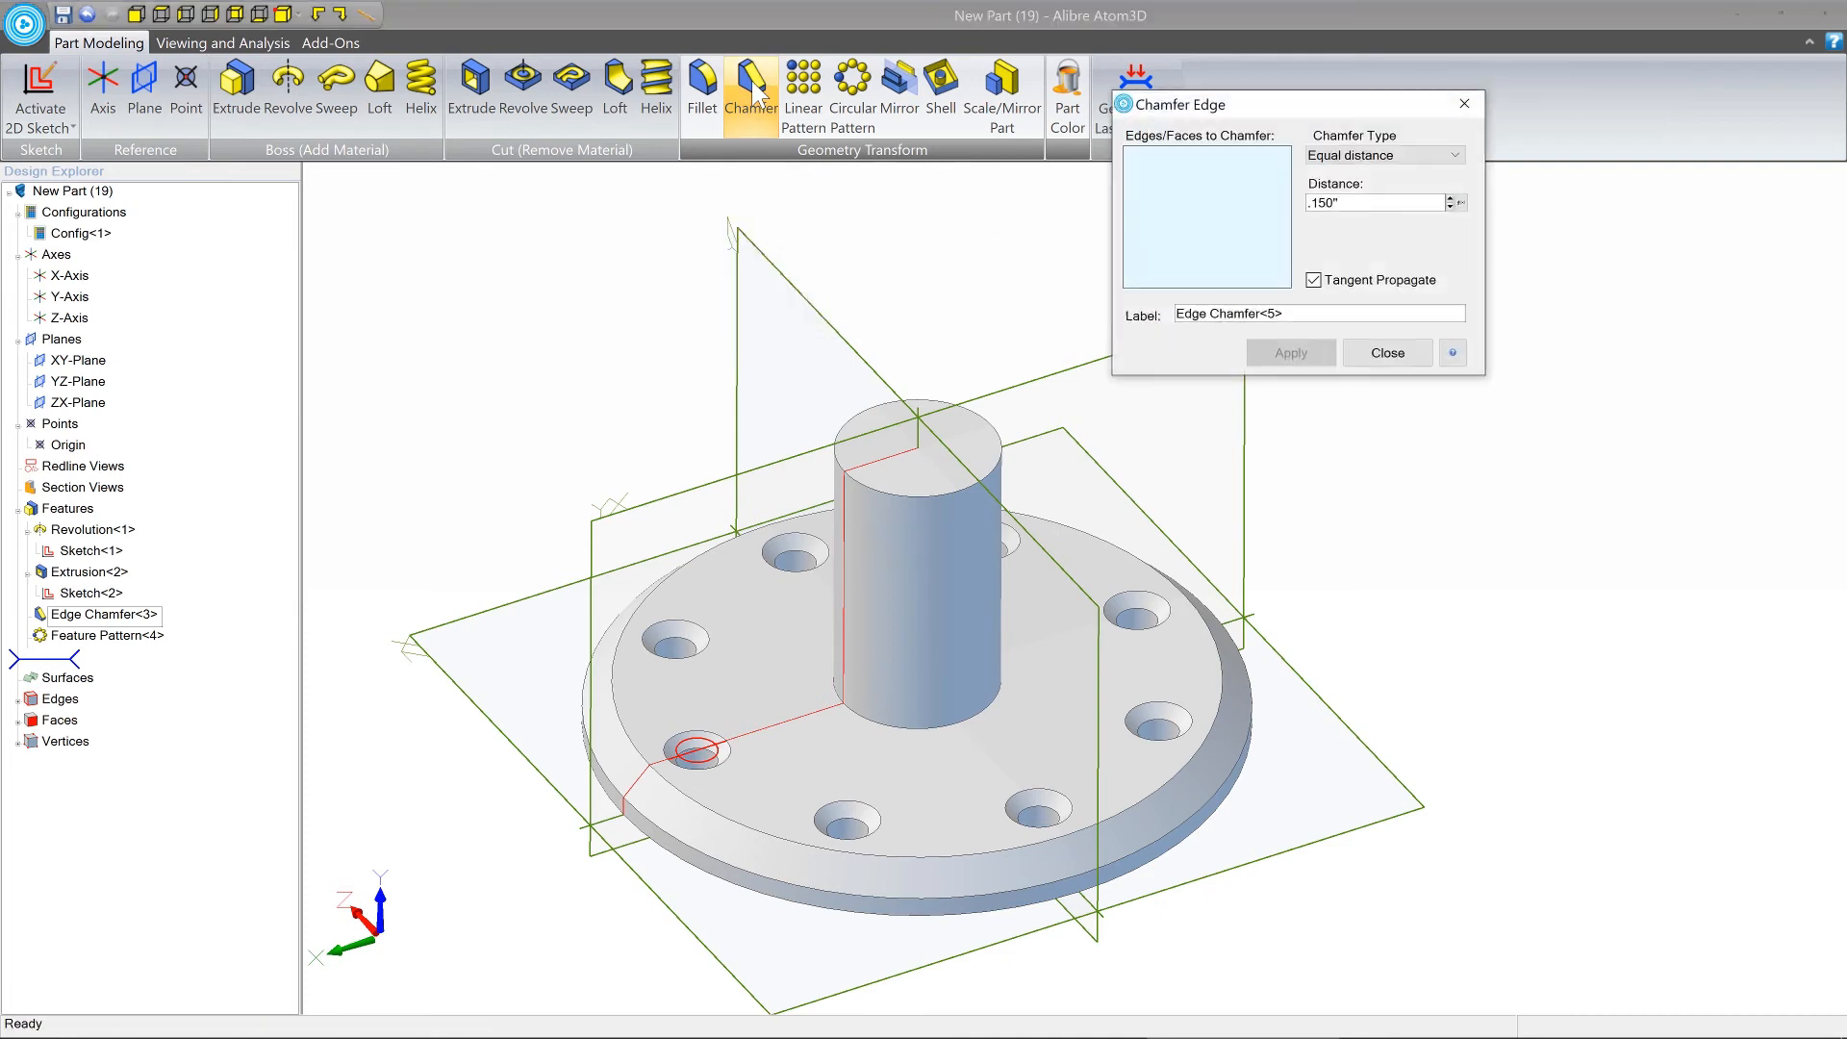
click(943, 497)
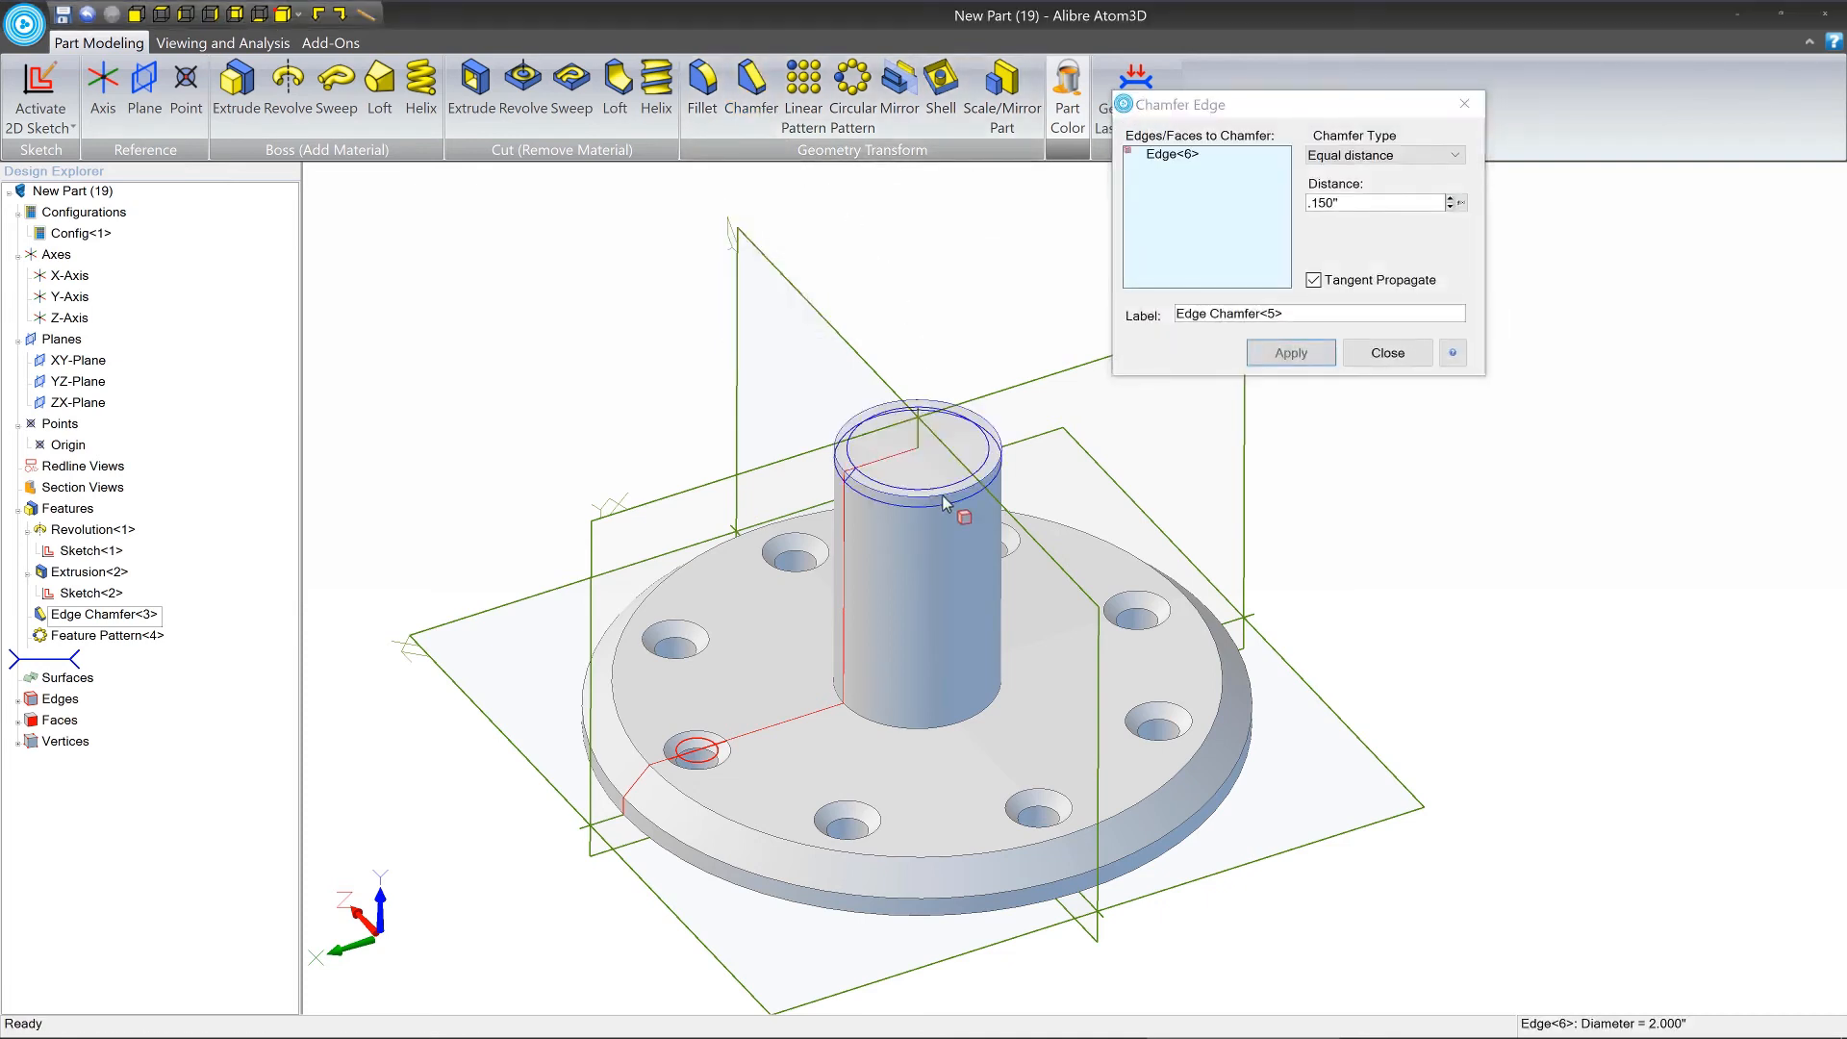
click(1415, 202)
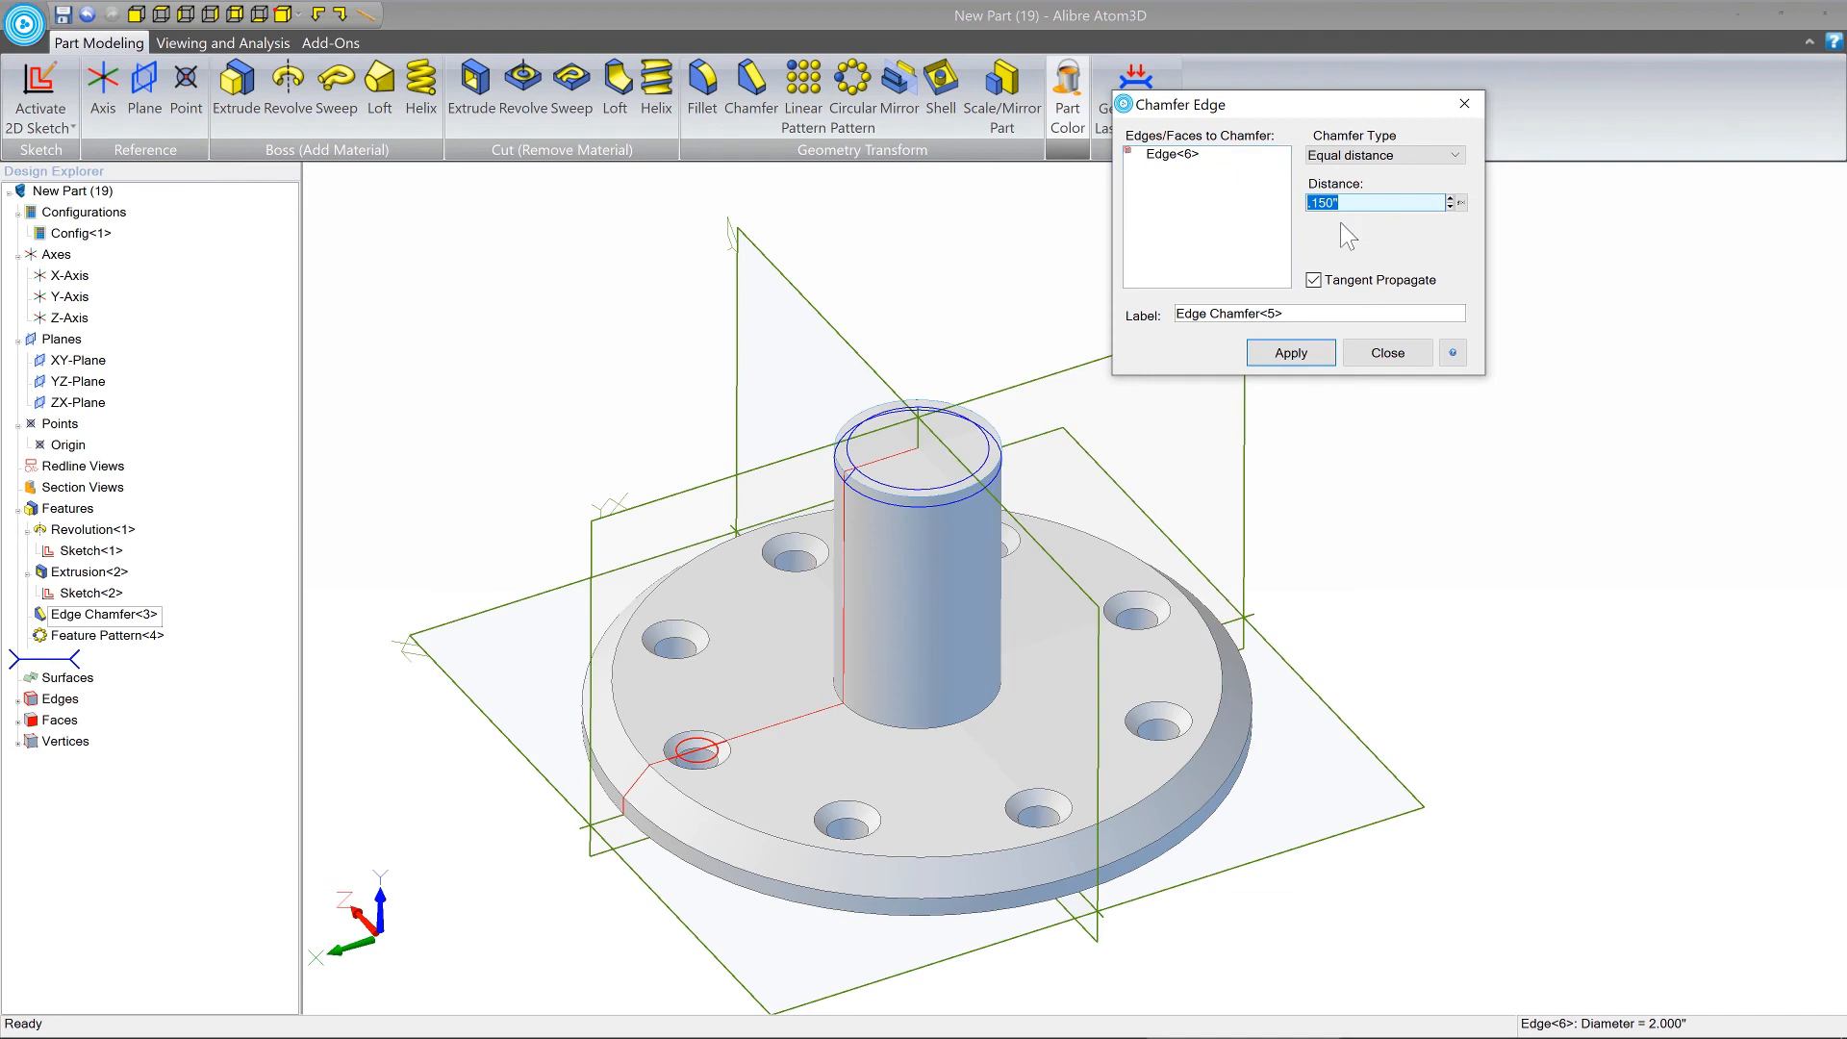
text(.25)
key(Return)
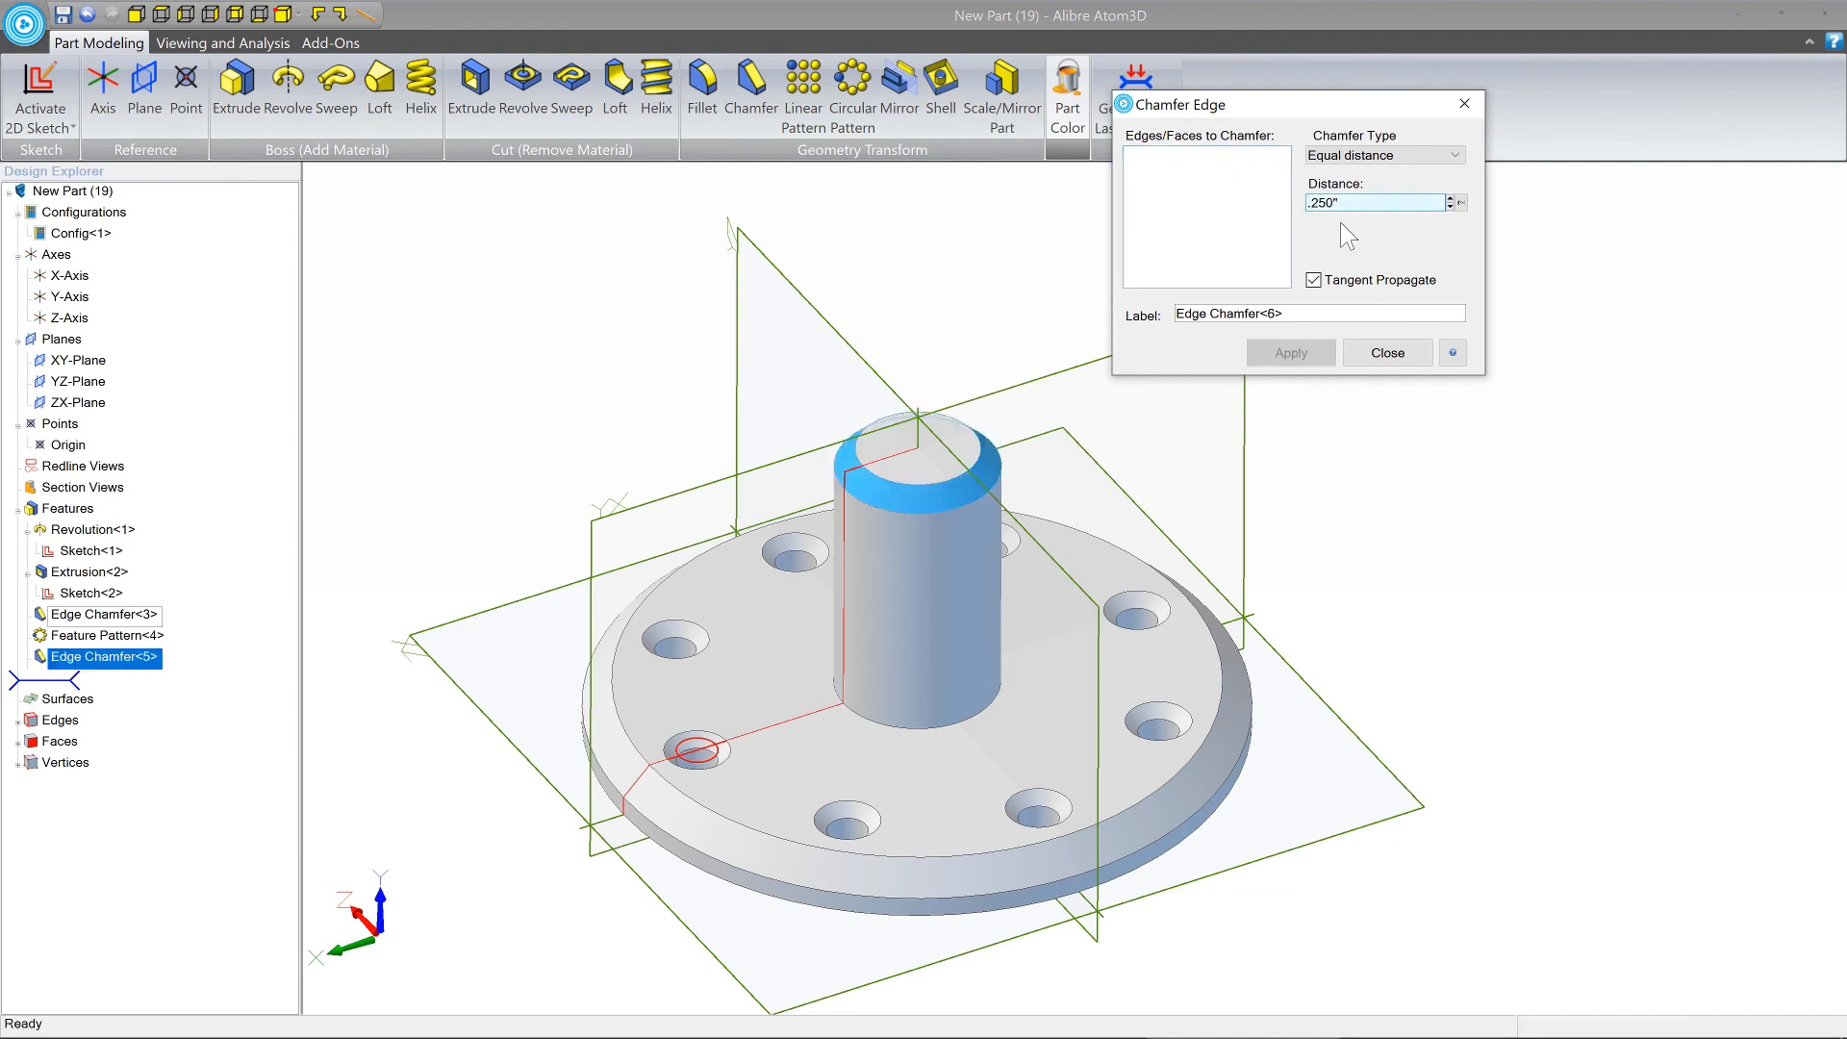
click(1388, 352)
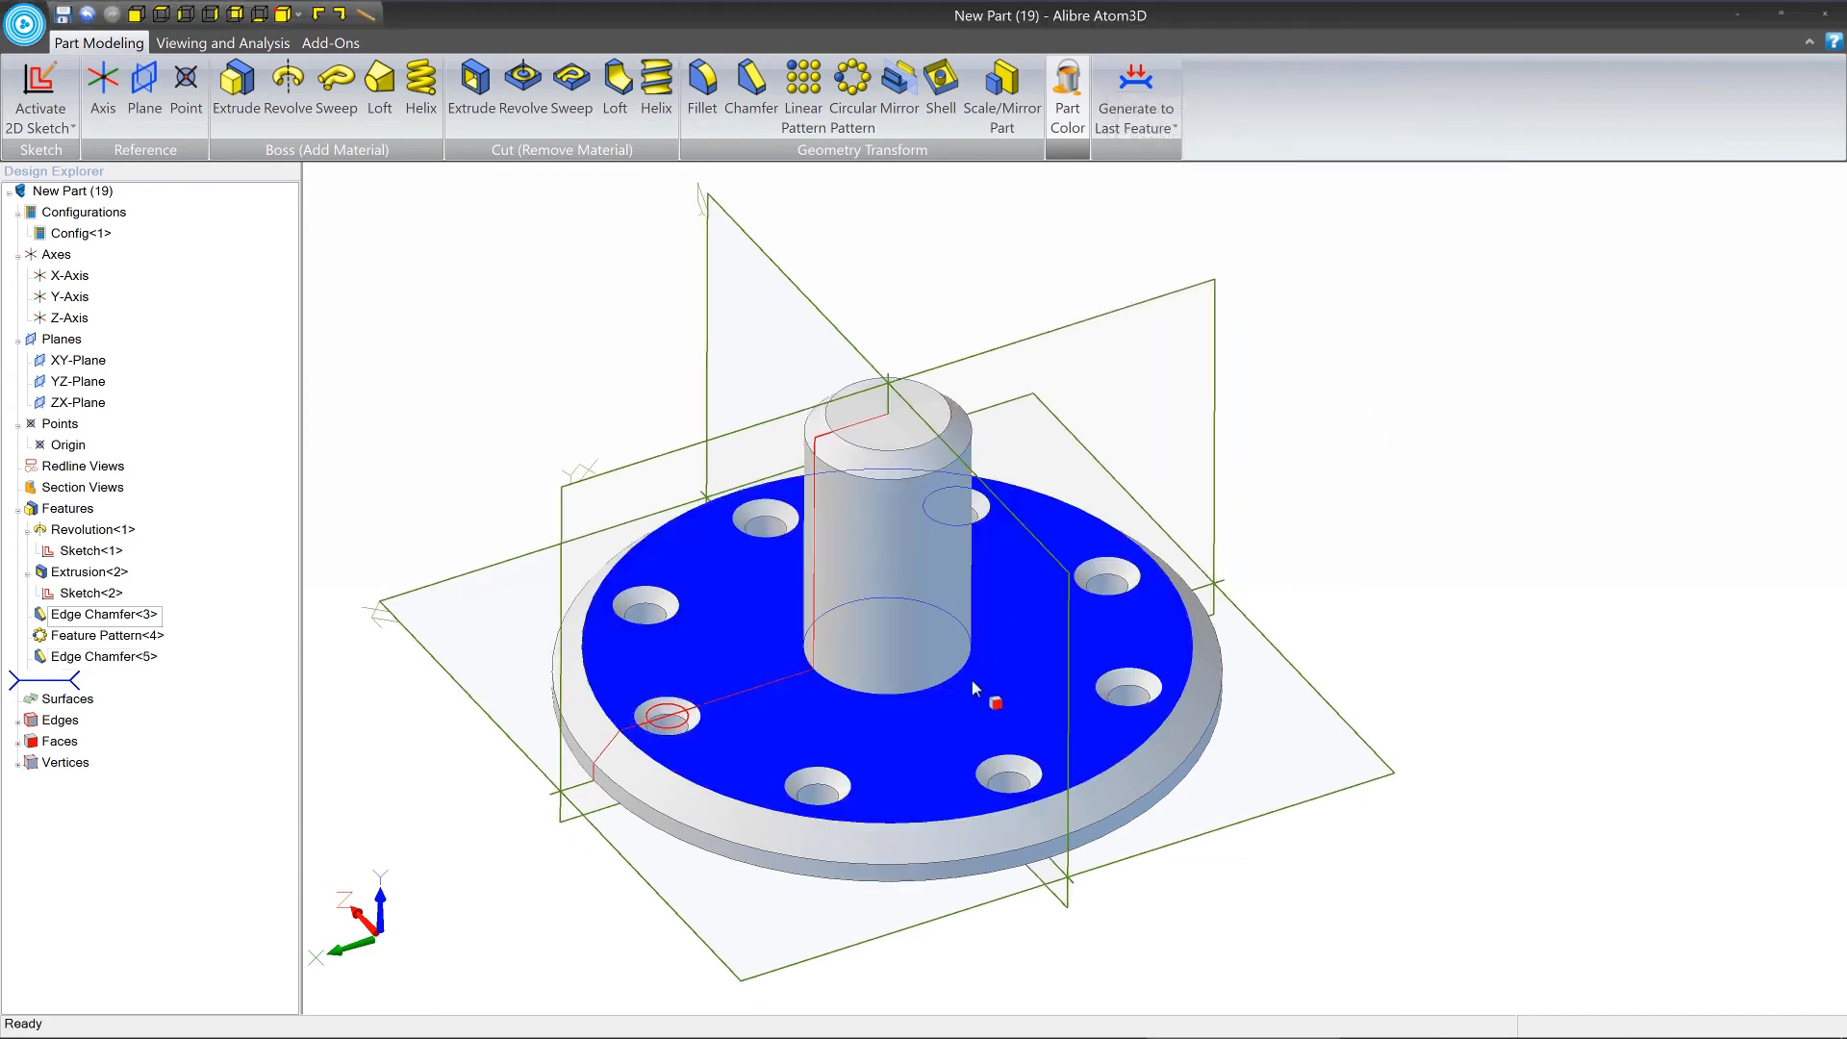
Fillet the edge where the central shaft meets the flange with a constant radius of 0.500 in.
click(704, 87)
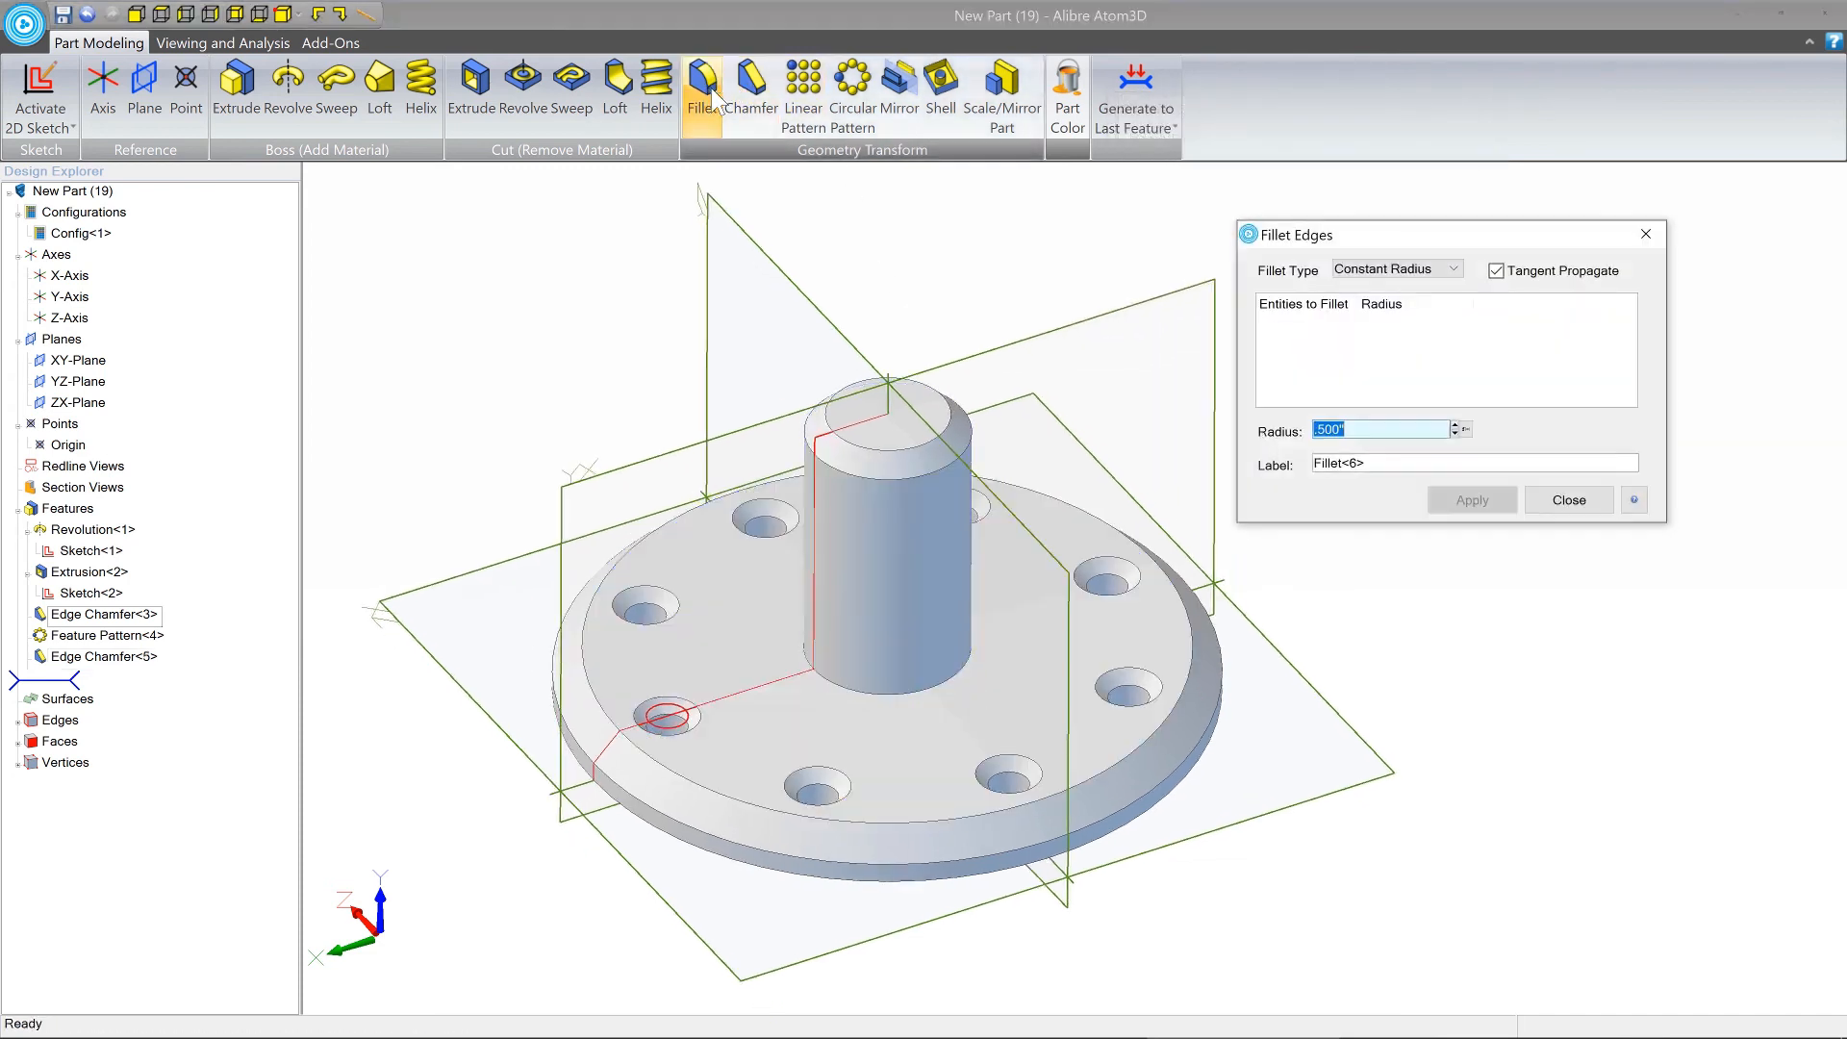
click(968, 671)
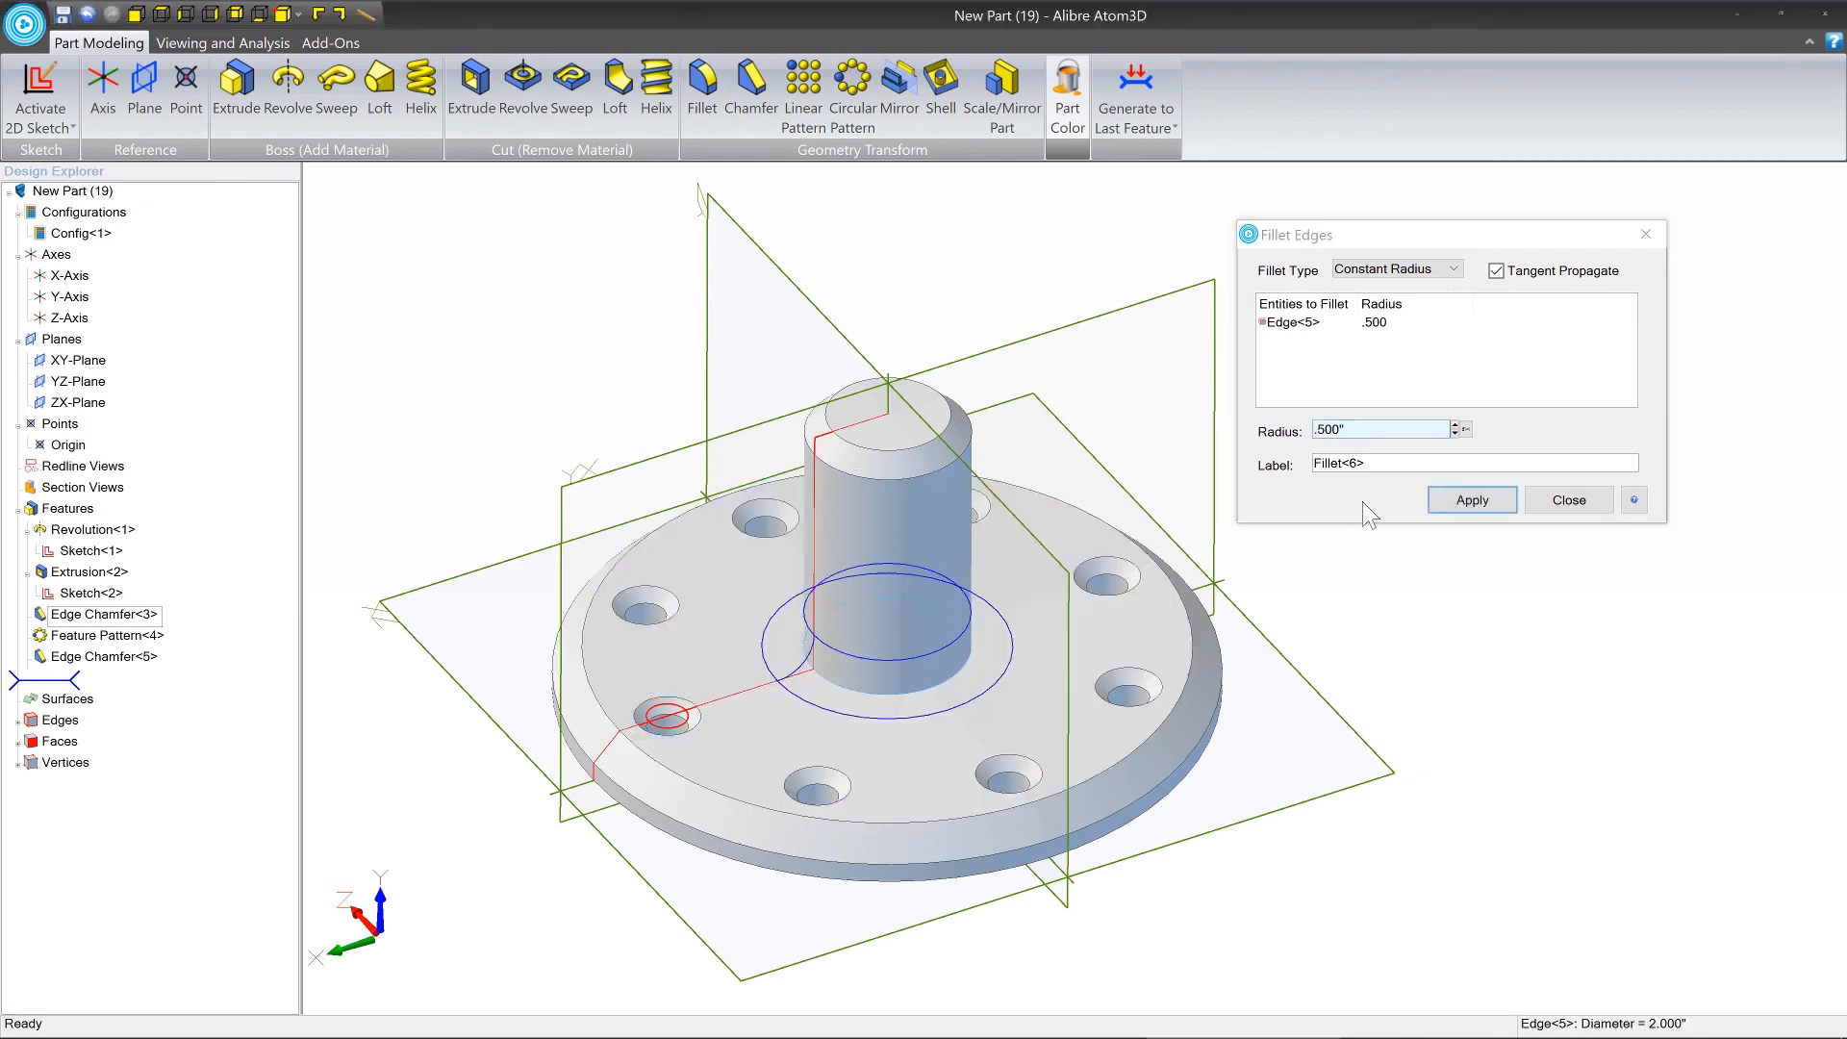
click(1463, 500)
click(1579, 499)
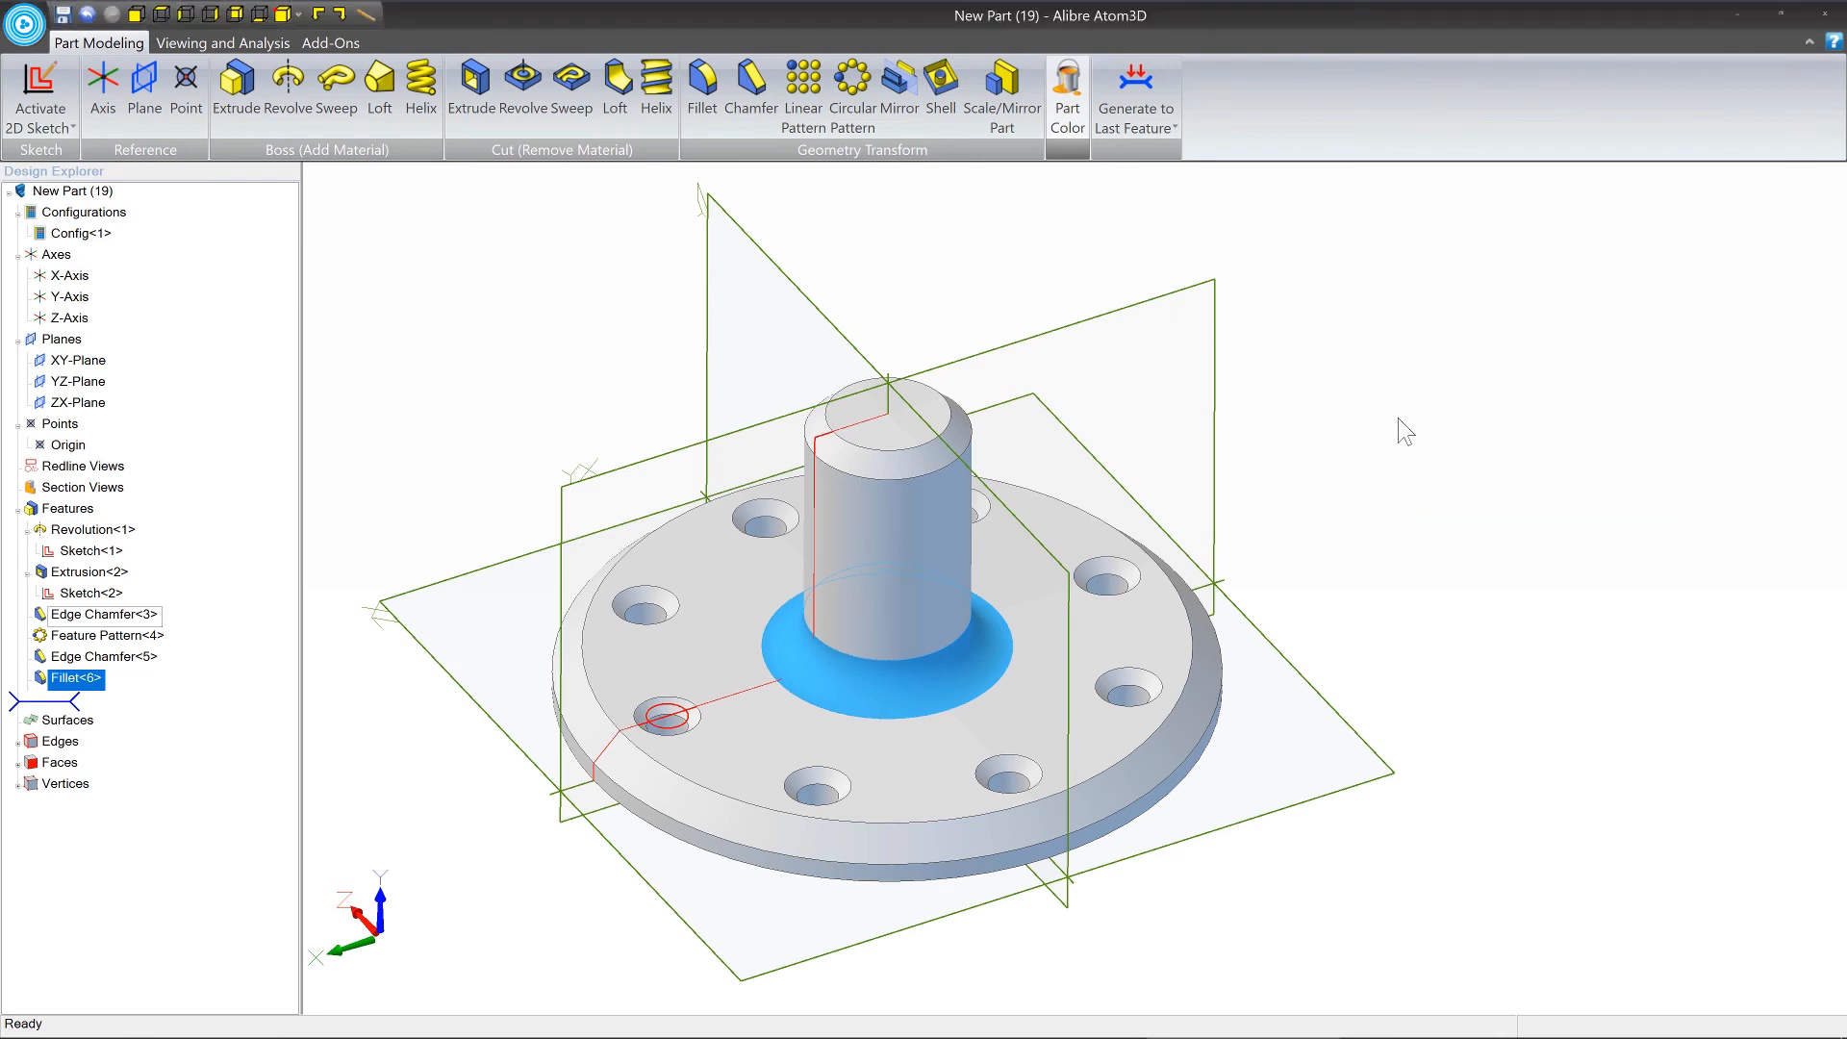